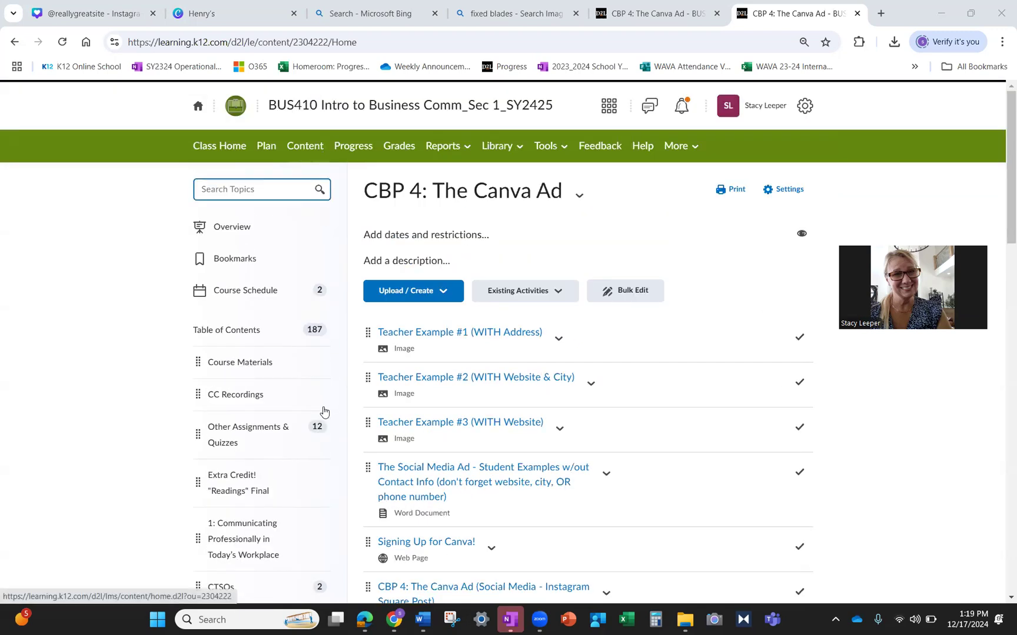
- Scroll the course contents and open the CBP 3: The Business Card module
{"action": "scroll", "coordinate": [318, 401], "scroll_direction": "down", "scroll_amount": 15}
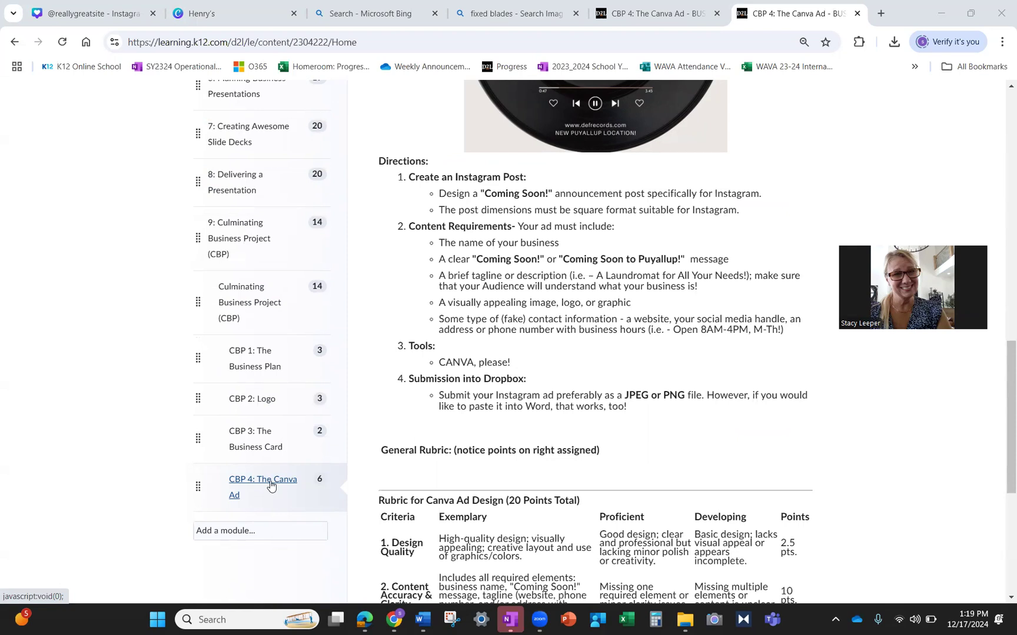
{"action": "scroll", "coordinate": [599, 354], "scroll_direction": "up", "scroll_amount": 10}
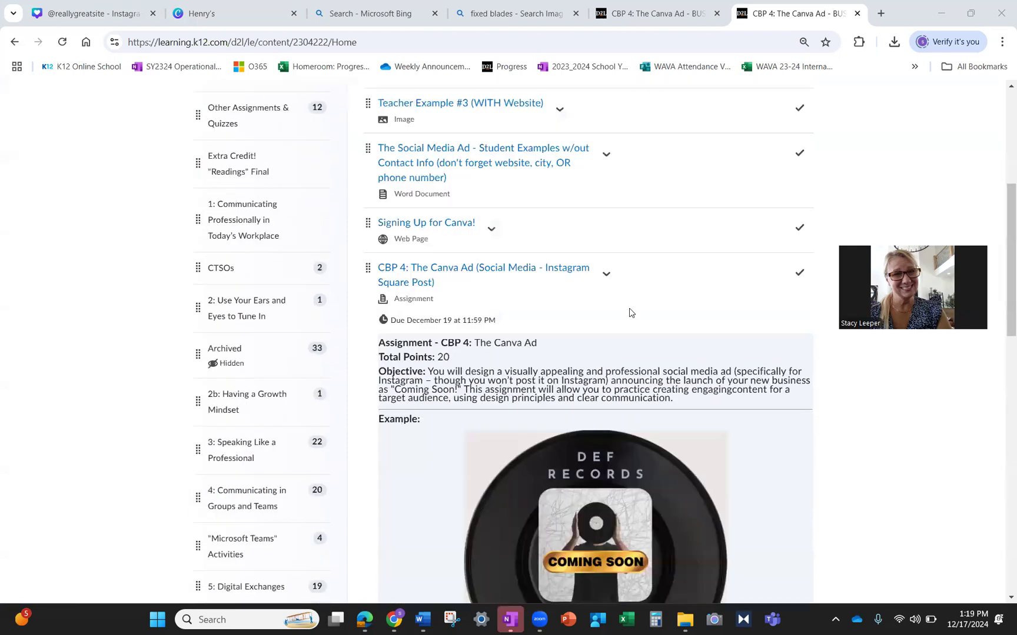
{"action": "scroll", "coordinate": [629, 312], "scroll_direction": "up", "scroll_amount": 5}
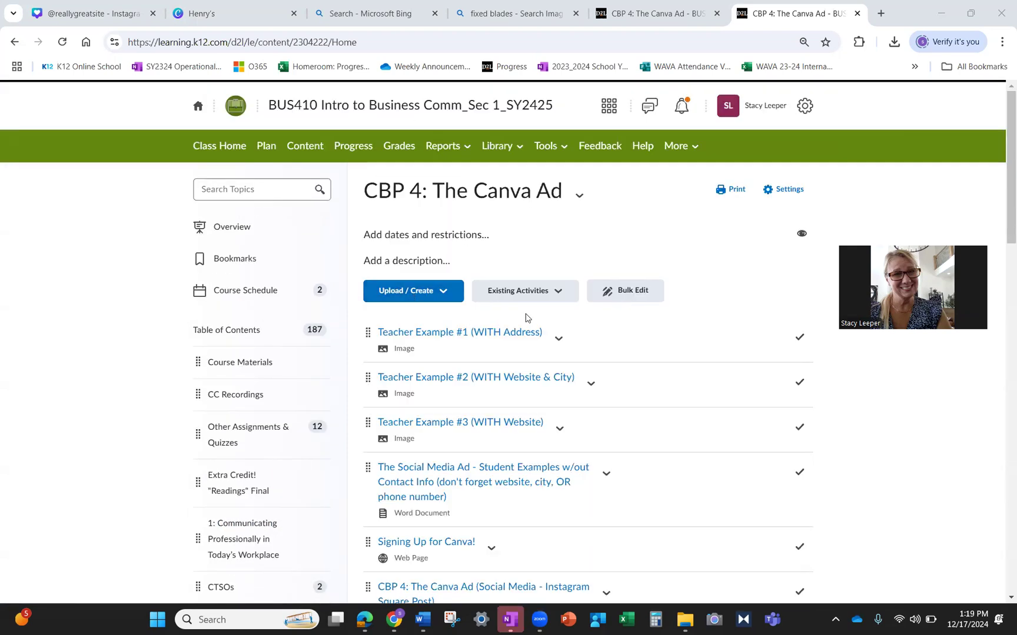
{"action": "scroll", "coordinate": [258, 409], "scroll_direction": "down", "scroll_amount": 5}
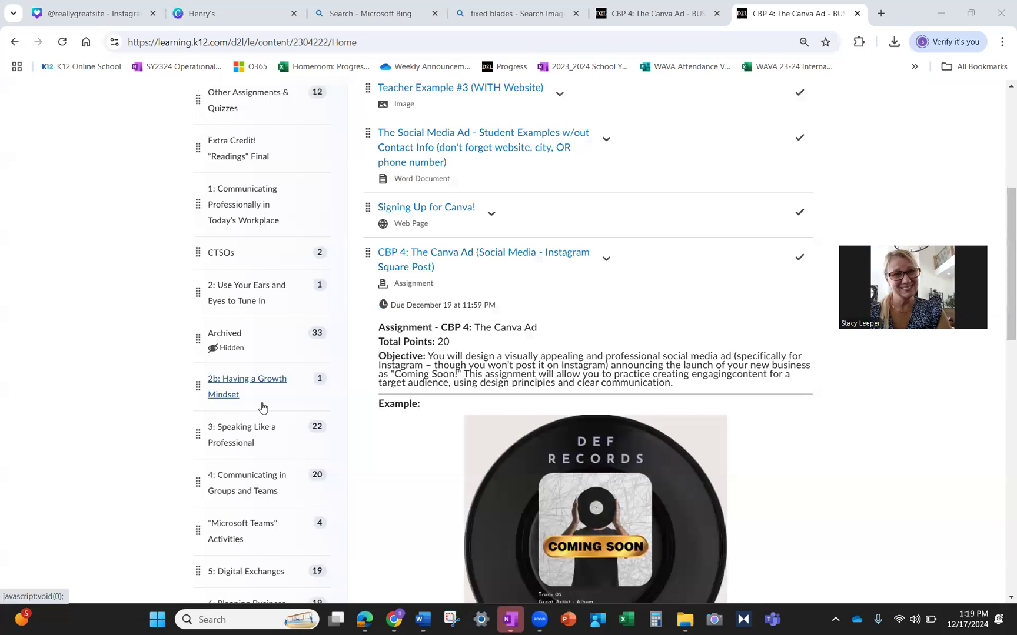
{"action": "scroll", "coordinate": [262, 406], "scroll_direction": "down", "scroll_amount": 5}
{"action": "scroll", "coordinate": [246, 298], "scroll_direction": "down", "scroll_amount": 5}
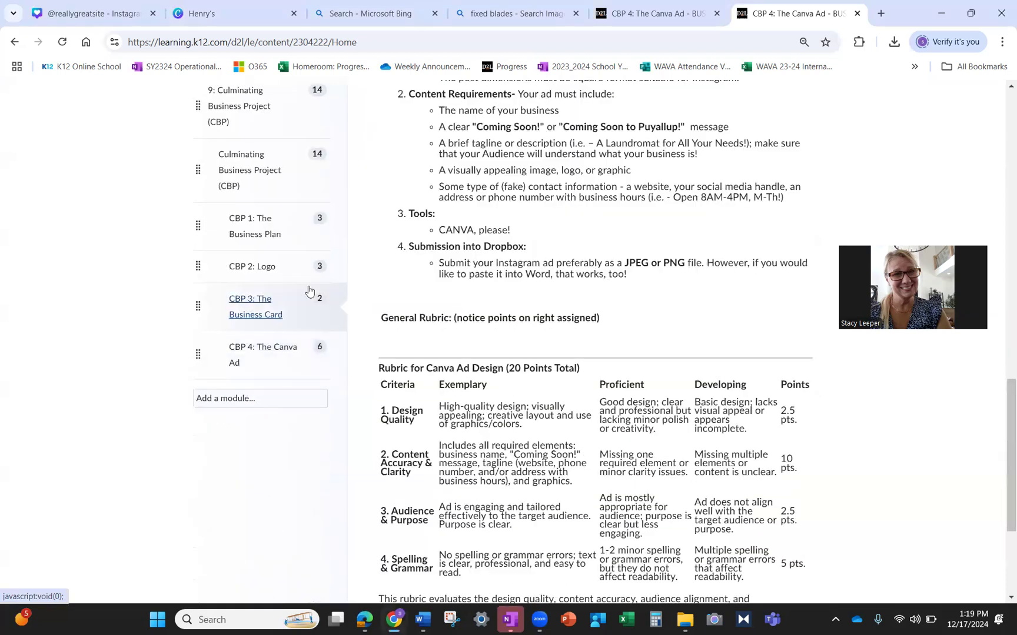
{"action": "left_click", "coordinate": [308, 292]}
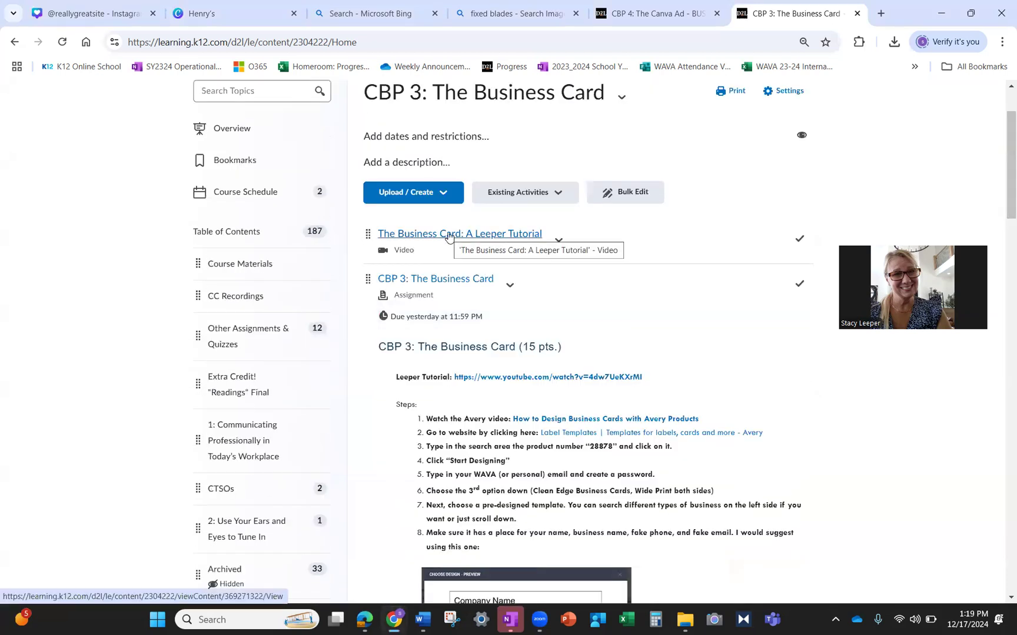
{"action": "scroll", "coordinate": [297, 318], "scroll_direction": "down", "scroll_amount": 12}
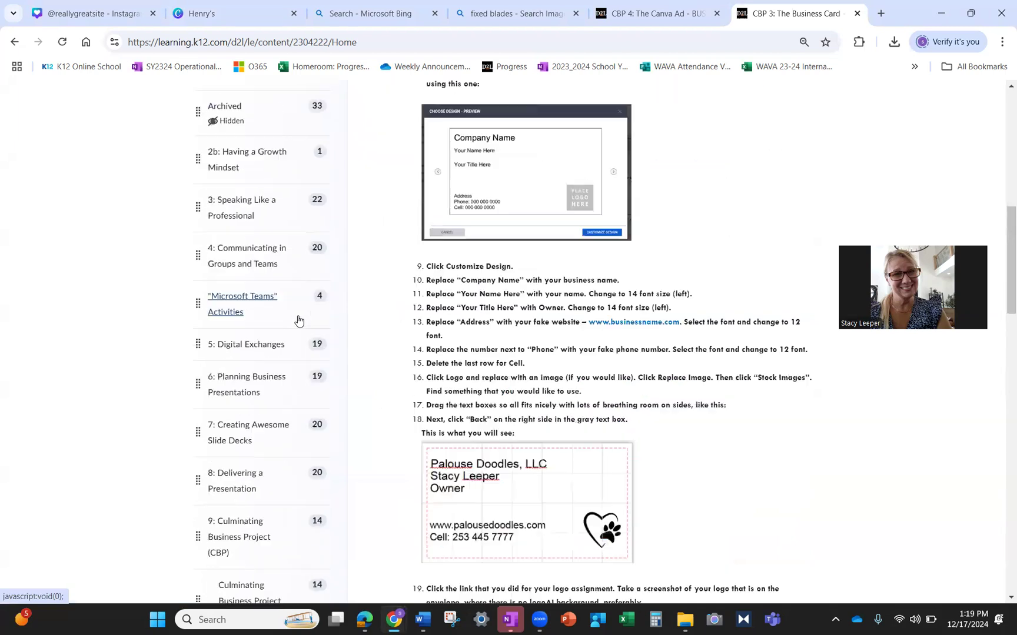
- Open CBP 2: Logo and scroll down to the CBP 1: The Business Plan page
{"action": "left_click", "coordinate": [261, 433]}
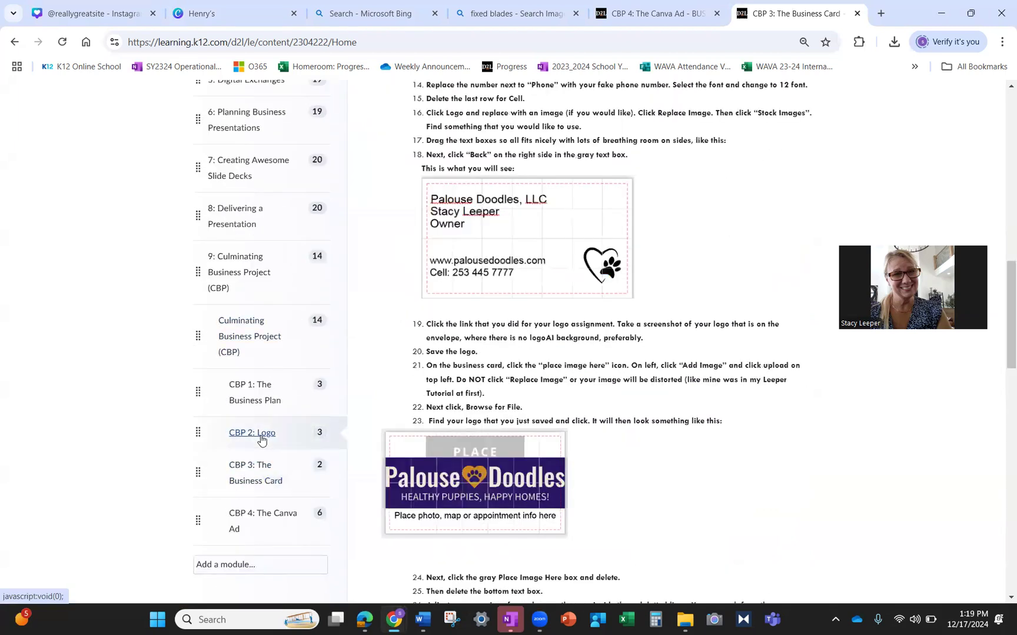
{"action": "scroll", "coordinate": [435, 380], "scroll_direction": "up", "scroll_amount": 2}
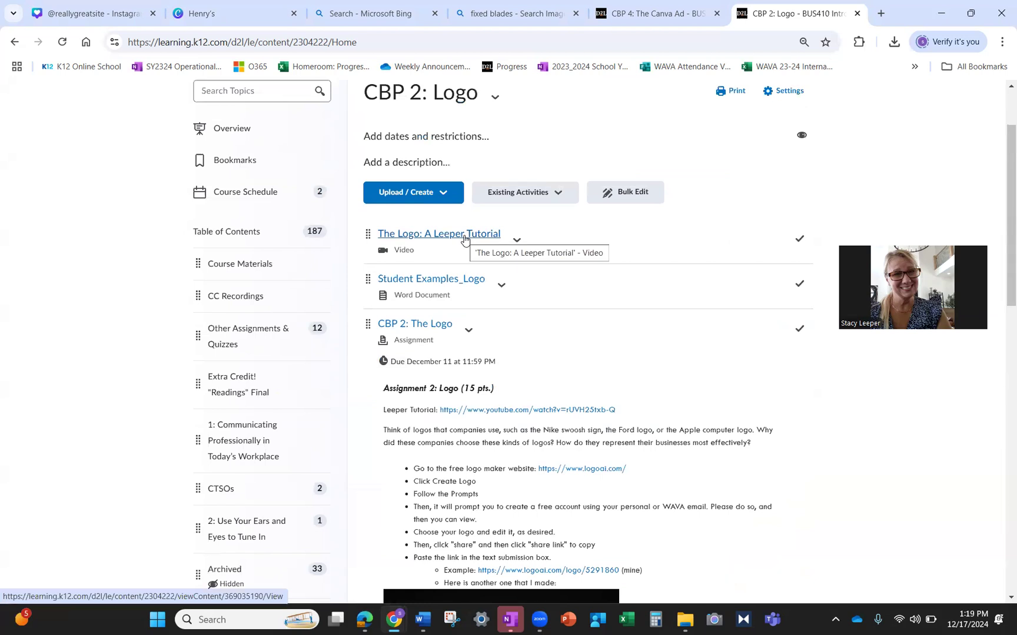
{"action": "scroll", "coordinate": [345, 325], "scroll_direction": "down", "scroll_amount": 8}
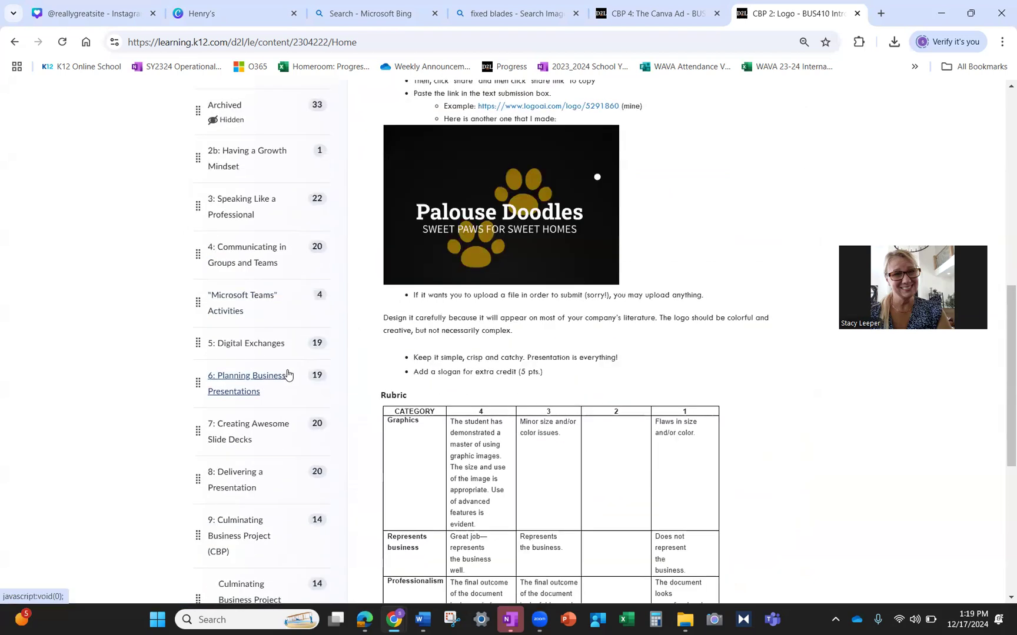
{"action": "scroll", "coordinate": [276, 382], "scroll_direction": "down", "scroll_amount": 4}
{"action": "scroll", "coordinate": [245, 455], "scroll_direction": "up", "scroll_amount": 9}
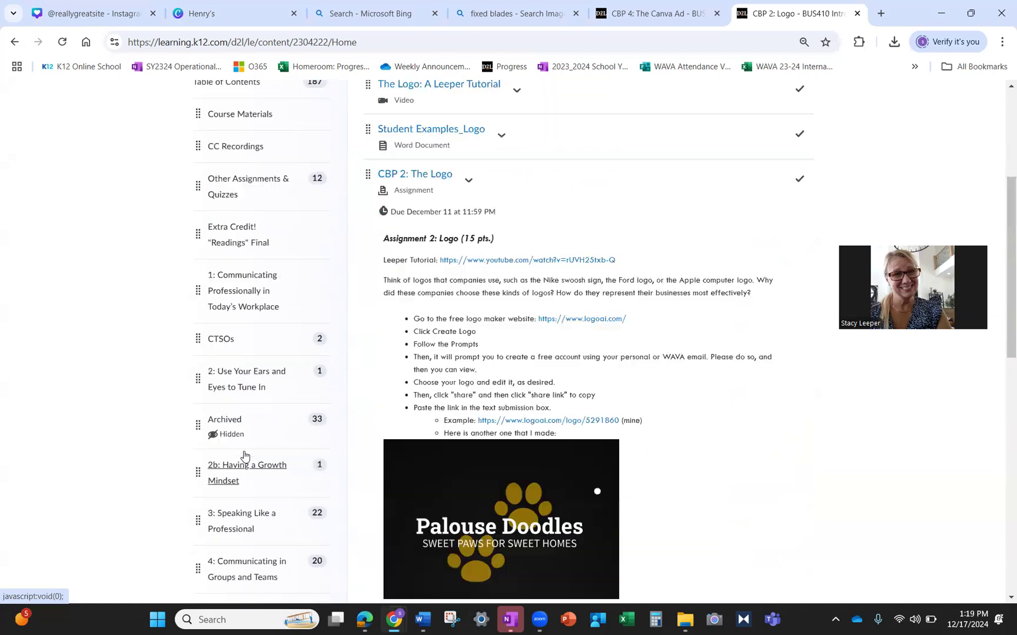
{"action": "scroll", "coordinate": [245, 455], "scroll_direction": "up", "scroll_amount": 5}
{"action": "scroll", "coordinate": [613, 381], "scroll_direction": "down", "scroll_amount": 12}
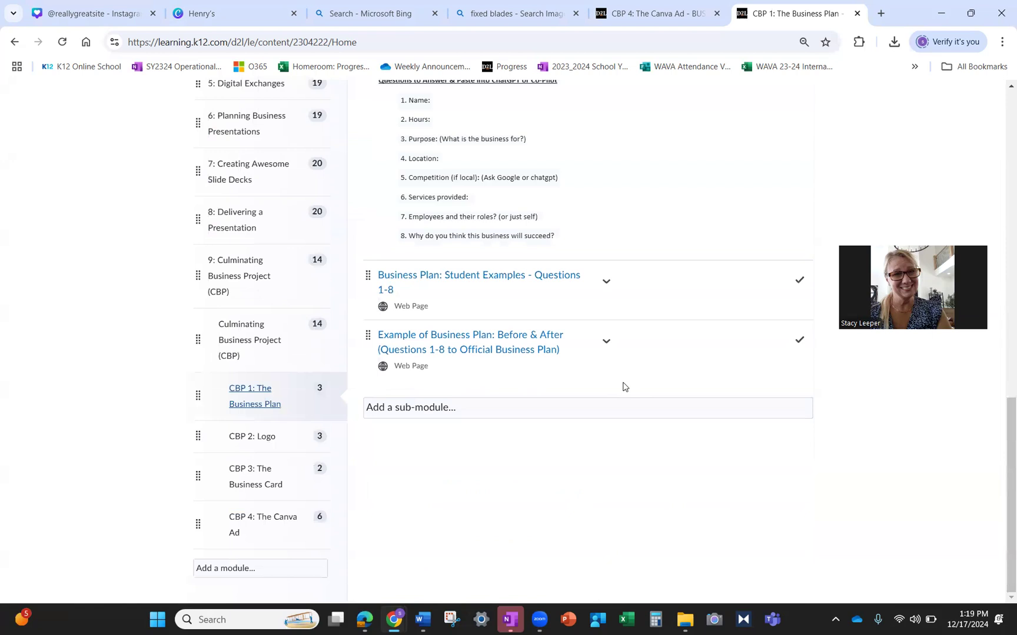
- Open the CBP 4 module's Instagram Square Post assignment and start editing its instructions
{"action": "left_click", "coordinate": [263, 525]}
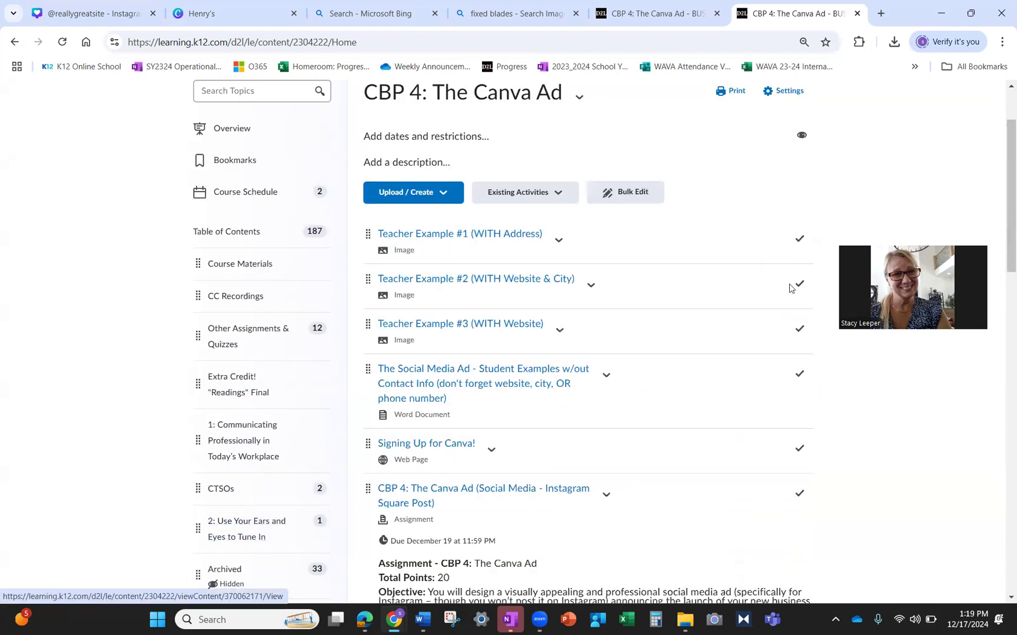
{"action": "scroll", "coordinate": [650, 229], "scroll_direction": "down", "scroll_amount": 5}
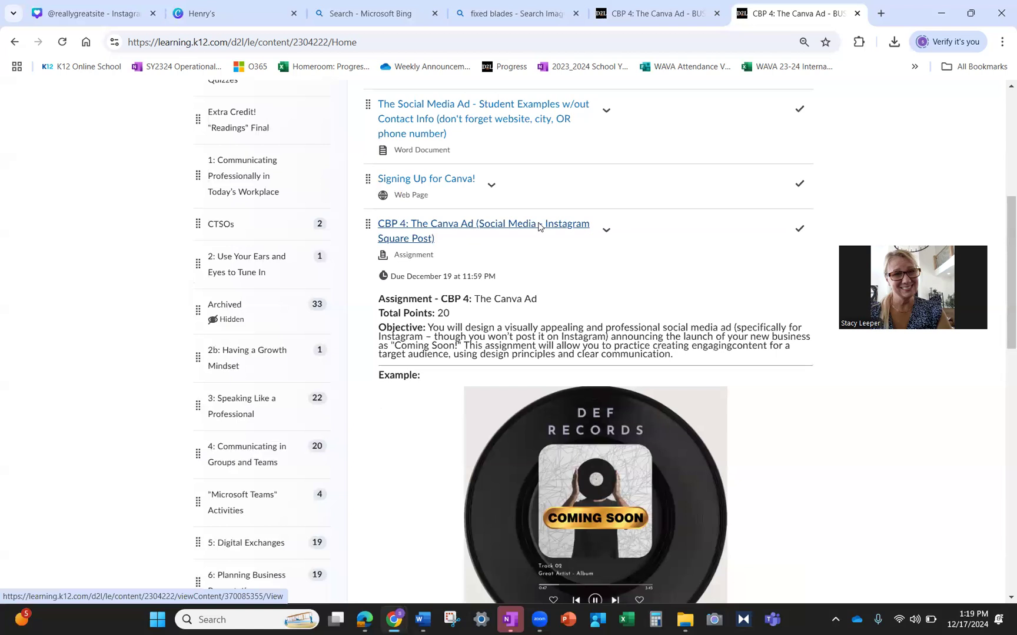
{"action": "left_click", "coordinate": [539, 226]}
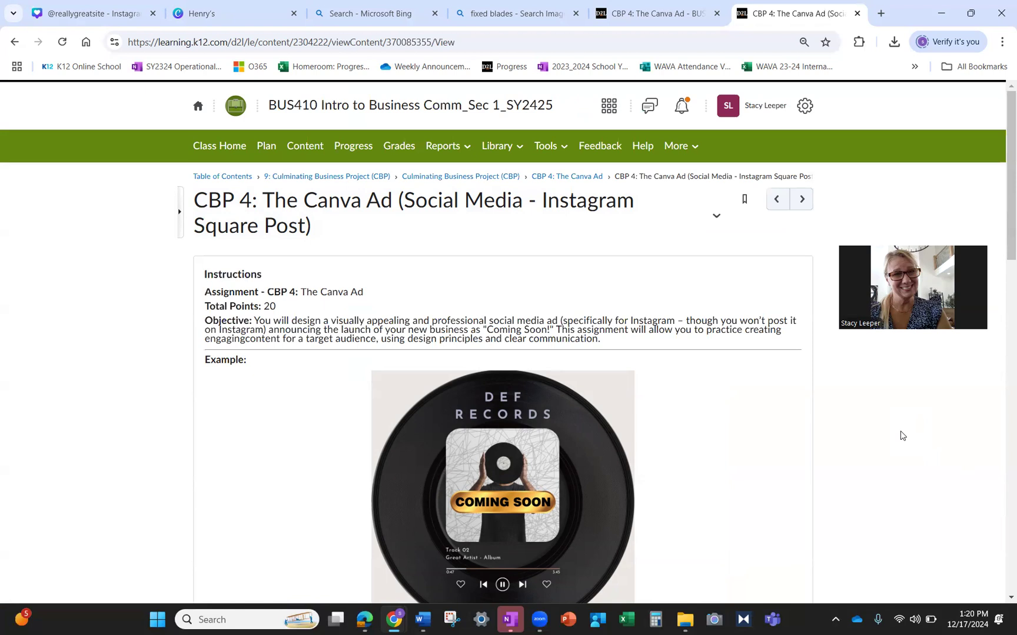
{"action": "left_click", "coordinate": [351, 352]}
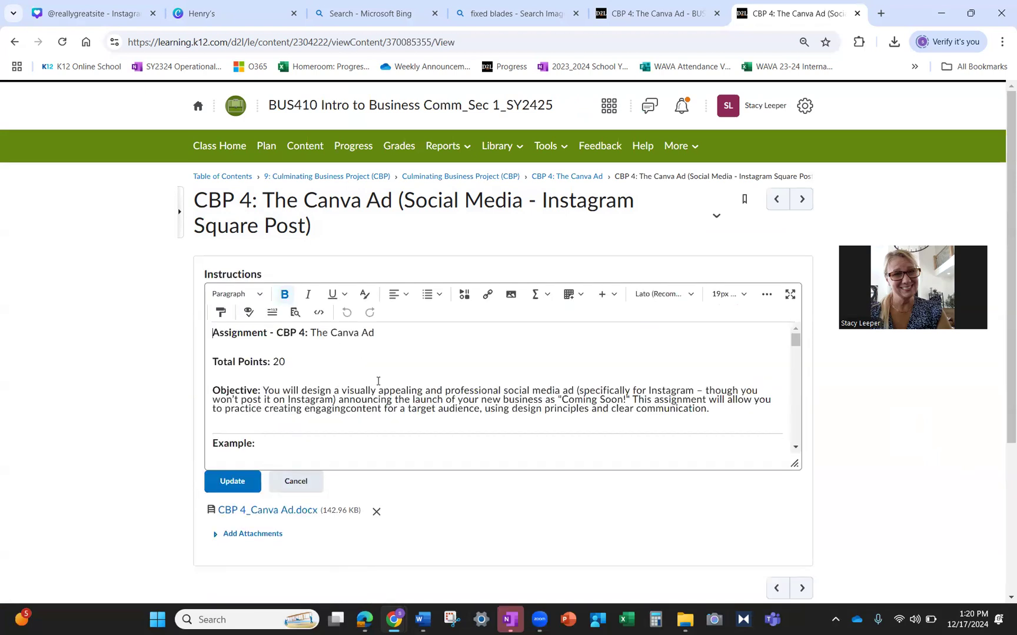
- Split 'engagingcontent' into 'engaging content' in the objective and update the instructions
{"action": "left_click", "coordinate": [344, 408]}
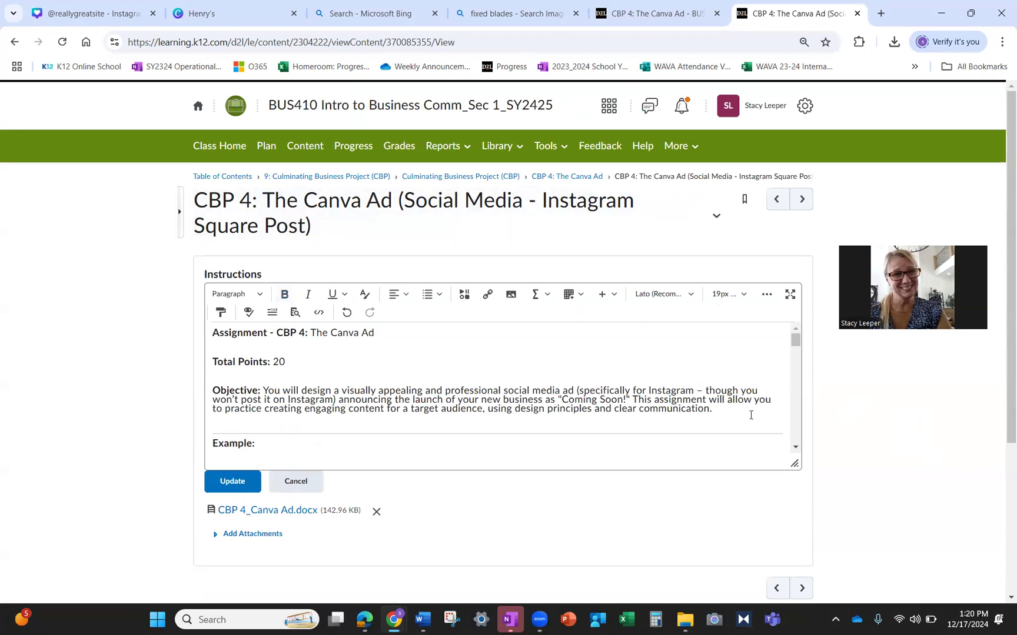
{"action": "left_click", "coordinate": [248, 491]}
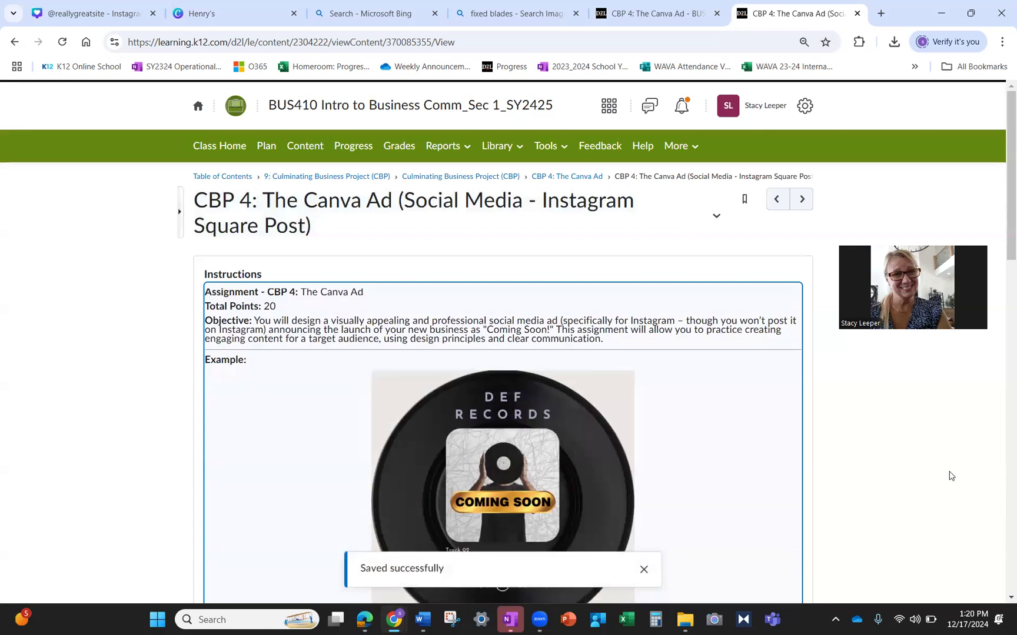
{"action": "scroll", "coordinate": [951, 476], "scroll_direction": "down", "scroll_amount": 5}
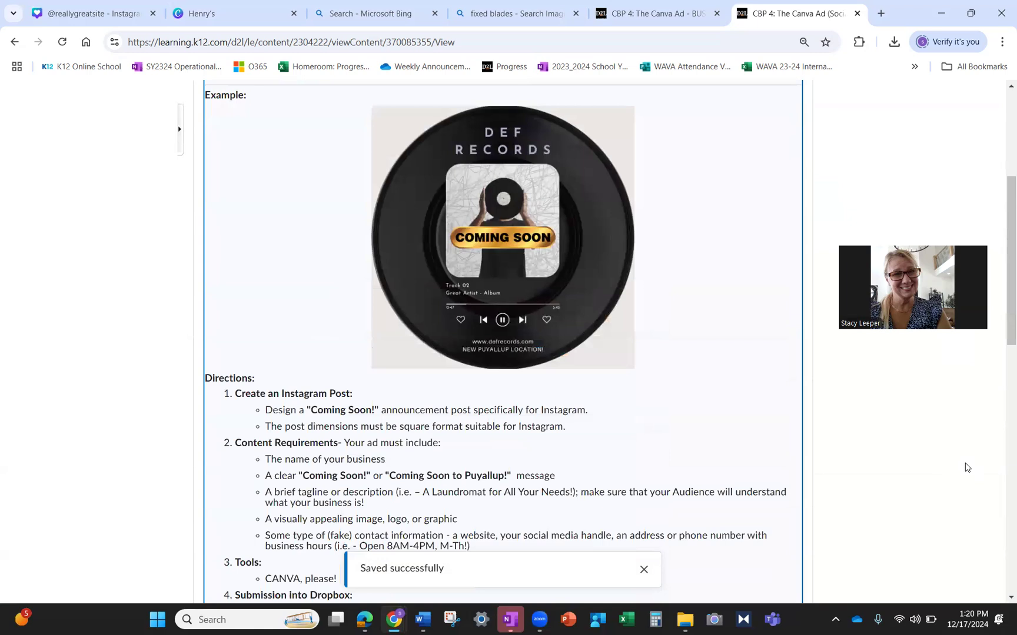
{"action": "key", "text": "ctrl+plus"}
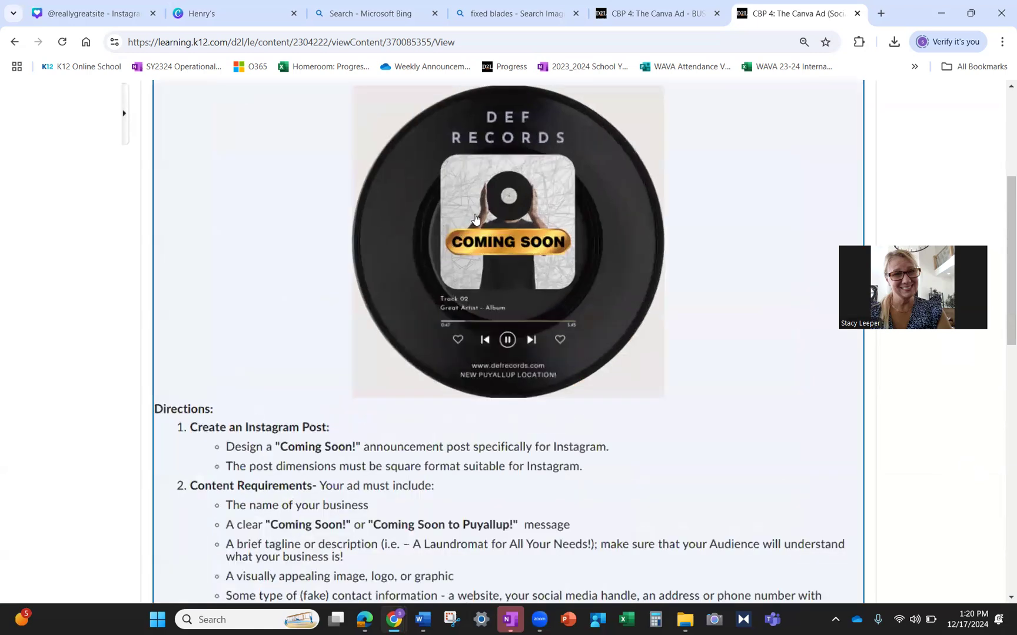
{"action": "key", "text": "ctrl+plus"}
{"action": "key", "text": "ctrl+plus"}
{"action": "key", "text": "ctrl+plus"}
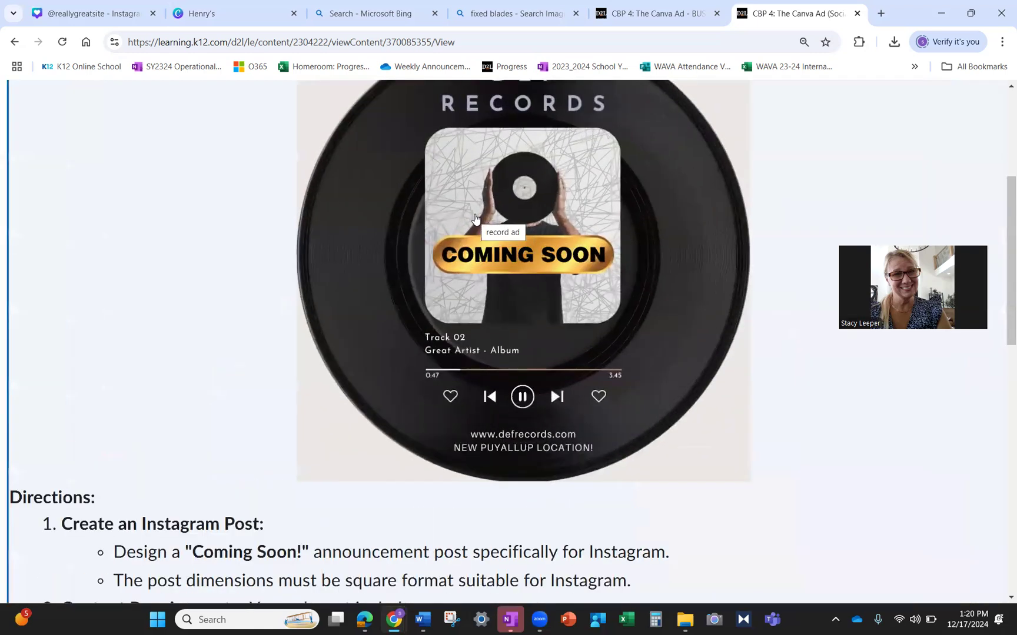
{"action": "scroll", "coordinate": [475, 219], "scroll_direction": "up", "scroll_amount": 1}
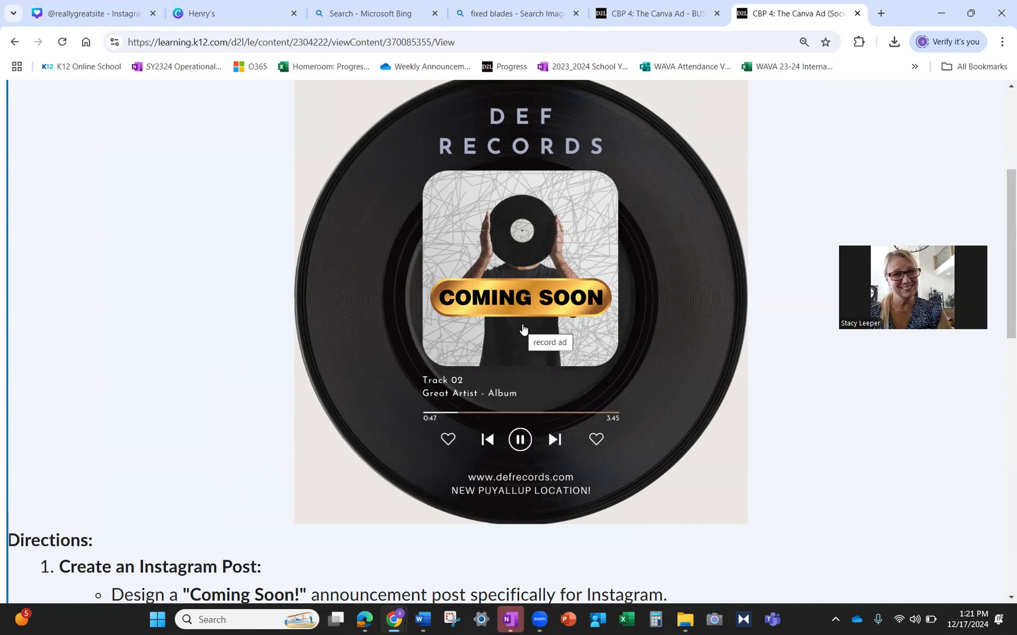
{"action": "scroll", "coordinate": [522, 330], "scroll_direction": "up", "scroll_amount": 1}
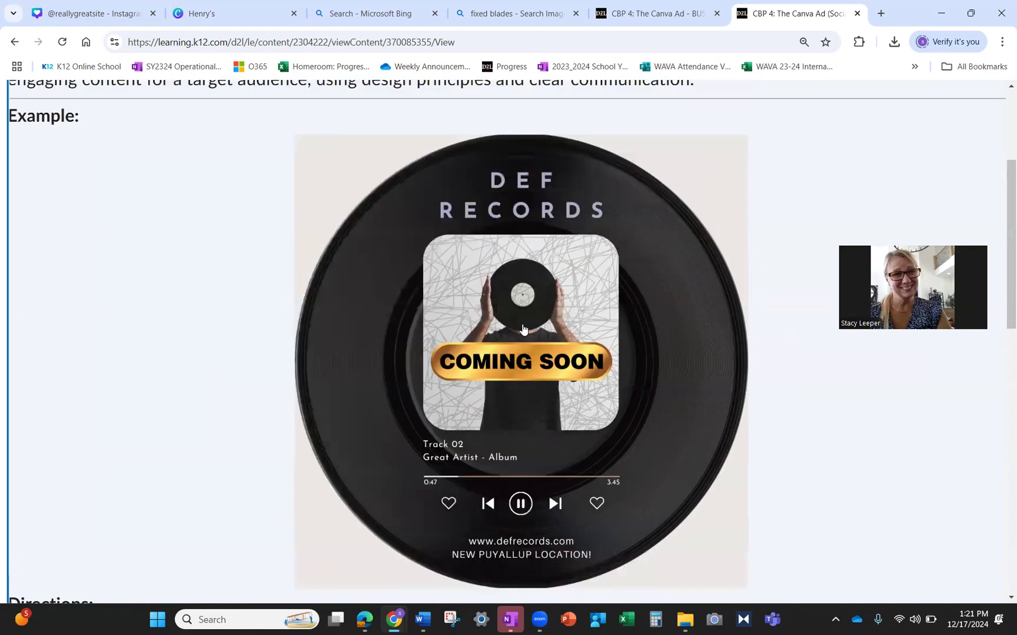
{"action": "scroll", "coordinate": [522, 332], "scroll_direction": "down", "scroll_amount": 3}
{"action": "scroll", "coordinate": [522, 337], "scroll_direction": "down", "scroll_amount": 3}
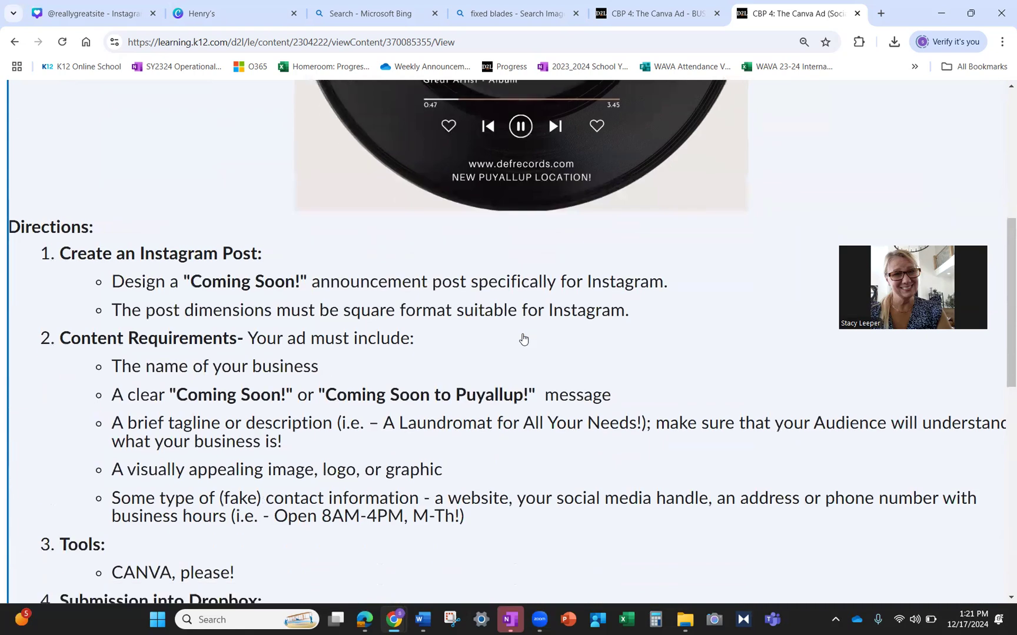
{"action": "key", "text": "ctrl+minus"}
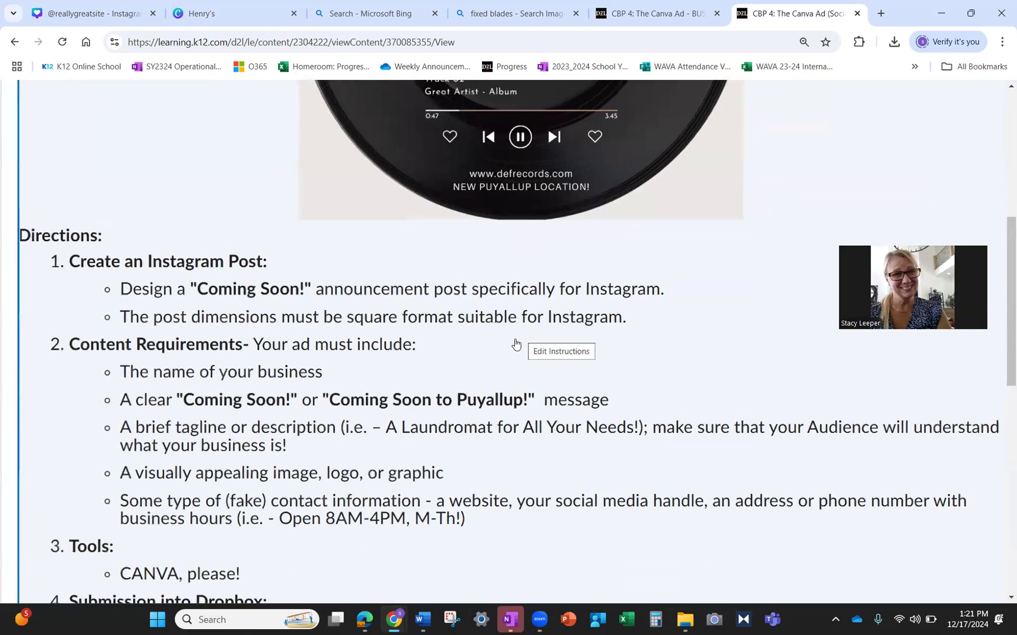
{"action": "scroll", "coordinate": [232, 353], "scroll_direction": "down", "scroll_amount": 3}
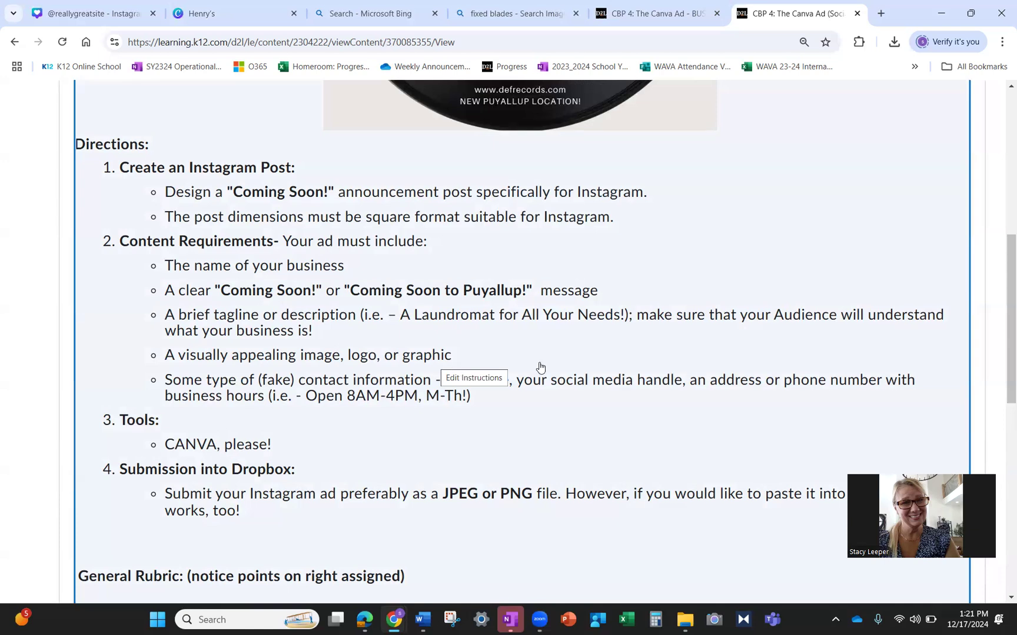
{"action": "scroll", "coordinate": [537, 365], "scroll_direction": "down", "scroll_amount": 2}
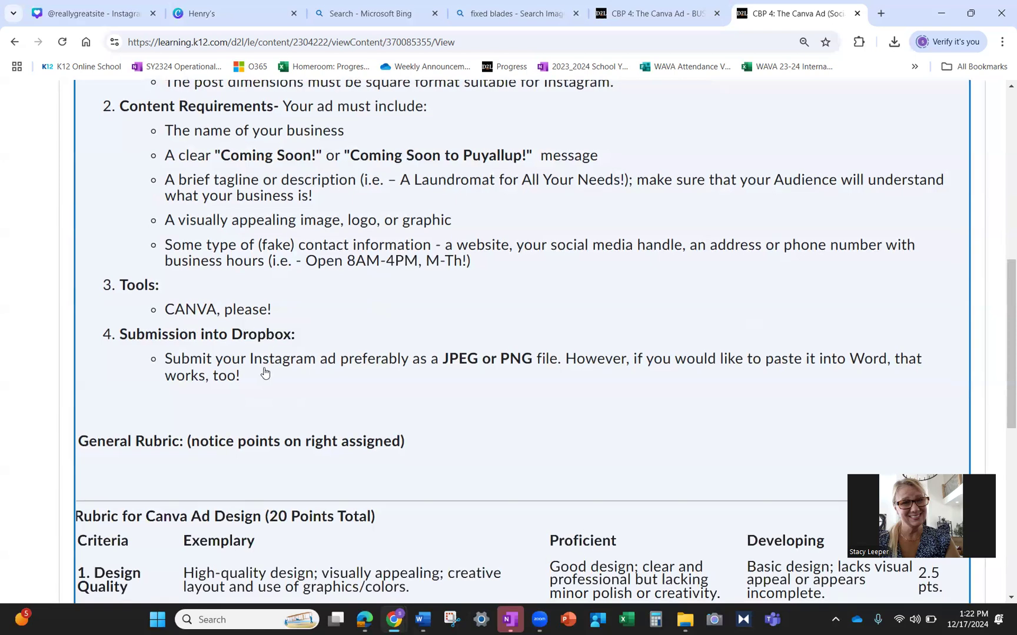
{"action": "scroll", "coordinate": [263, 374], "scroll_direction": "down", "scroll_amount": 1}
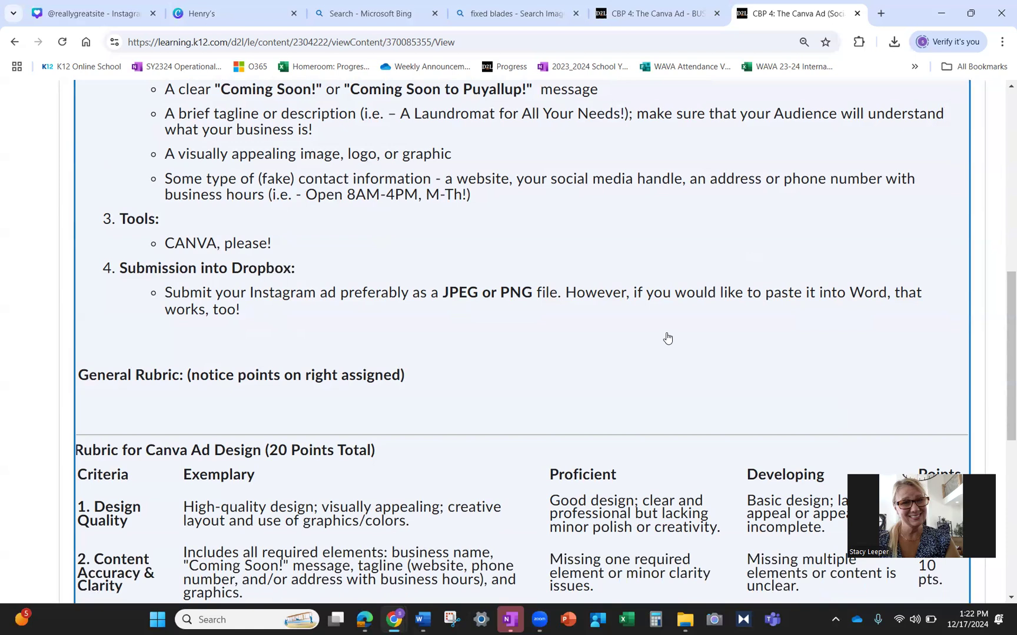
{"action": "scroll", "coordinate": [667, 337], "scroll_direction": "down", "scroll_amount": 1}
{"action": "scroll", "coordinate": [667, 337], "scroll_direction": "down", "scroll_amount": 2}
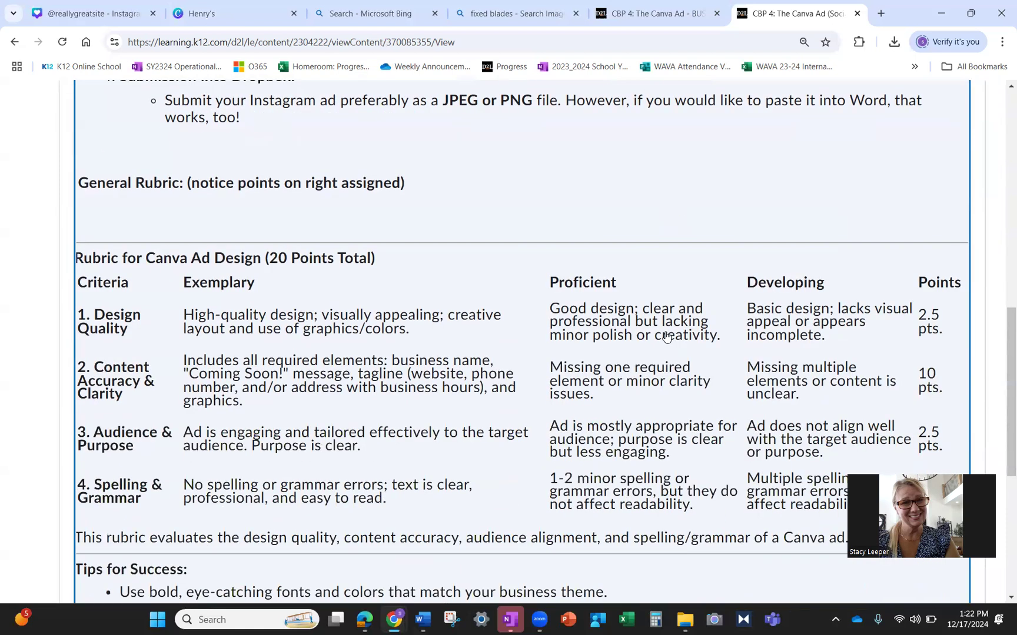
{"action": "scroll", "coordinate": [667, 337], "scroll_direction": "down", "scroll_amount": 1}
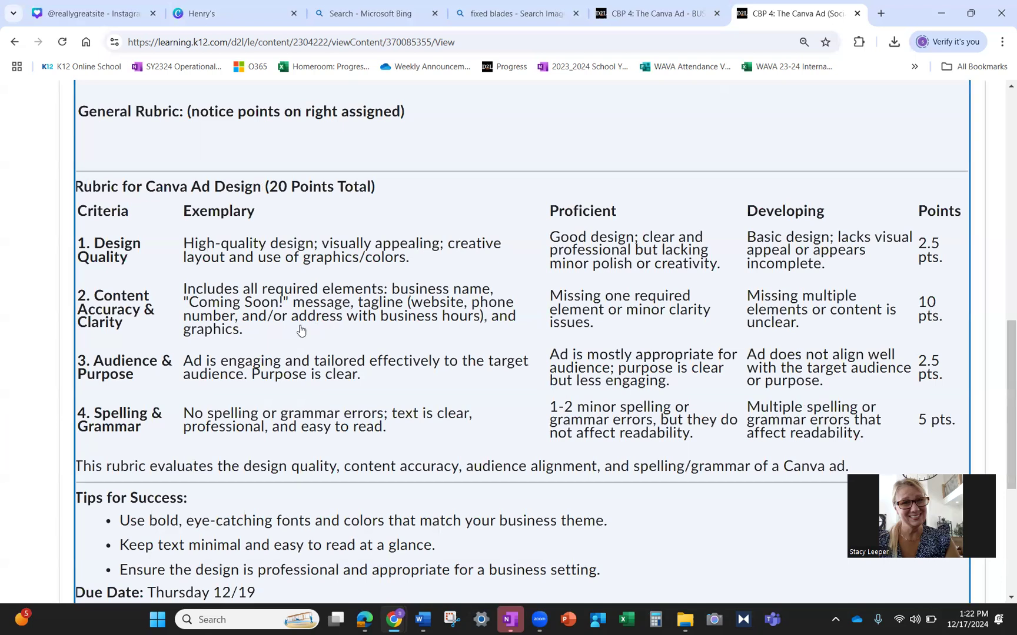
{"action": "left_click_drag", "start_coordinate": [243, 331], "coordinate": [183, 289]}
{"action": "scroll", "coordinate": [185, 290], "scroll_direction": "down", "scroll_amount": 5}
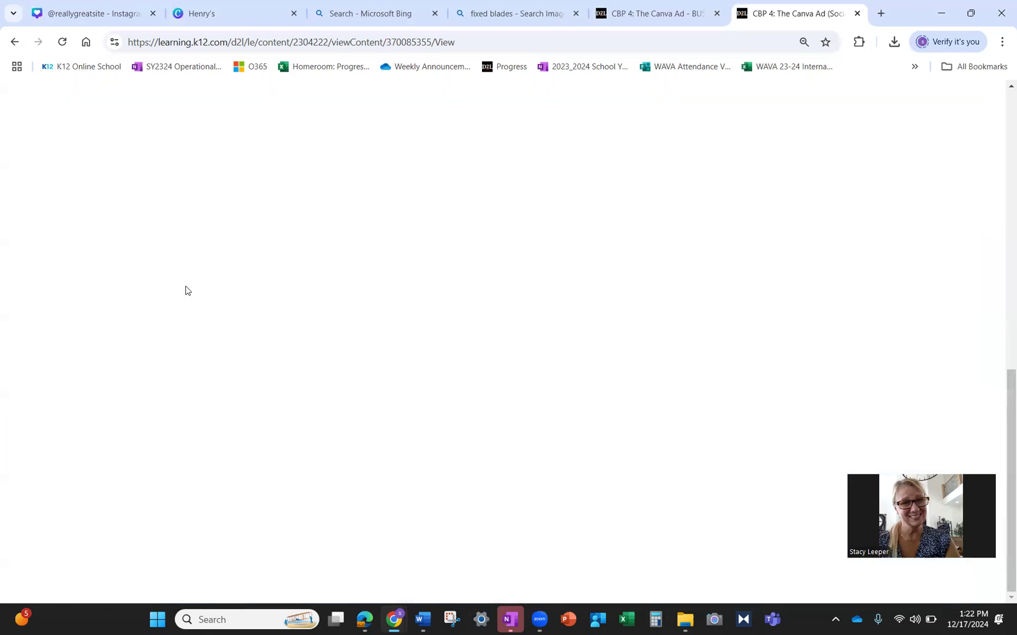
- Return to the CBP 4 module and reopen the Canva Ad assignment page
{"action": "left_click", "coordinate": [667, 15]}
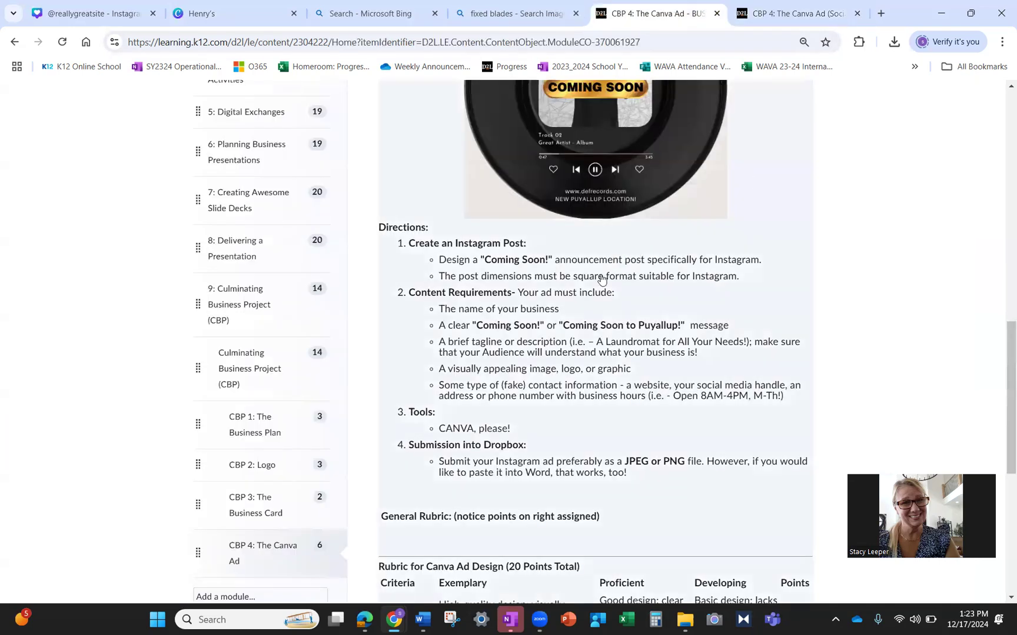
{"action": "scroll", "coordinate": [590, 284], "scroll_direction": "down", "scroll_amount": 5}
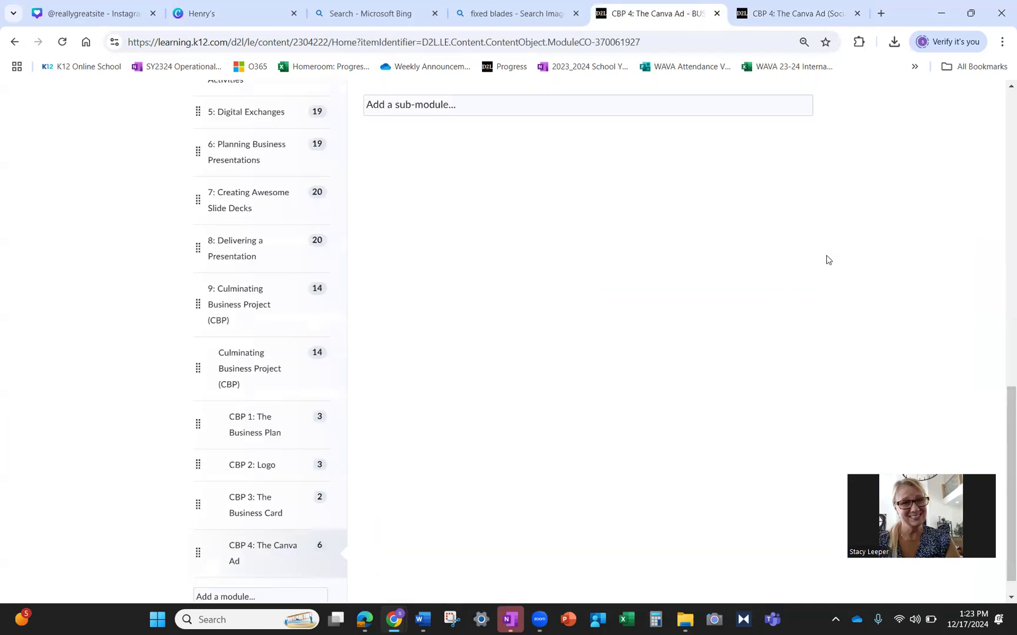
{"action": "left_click", "coordinate": [826, 14]}
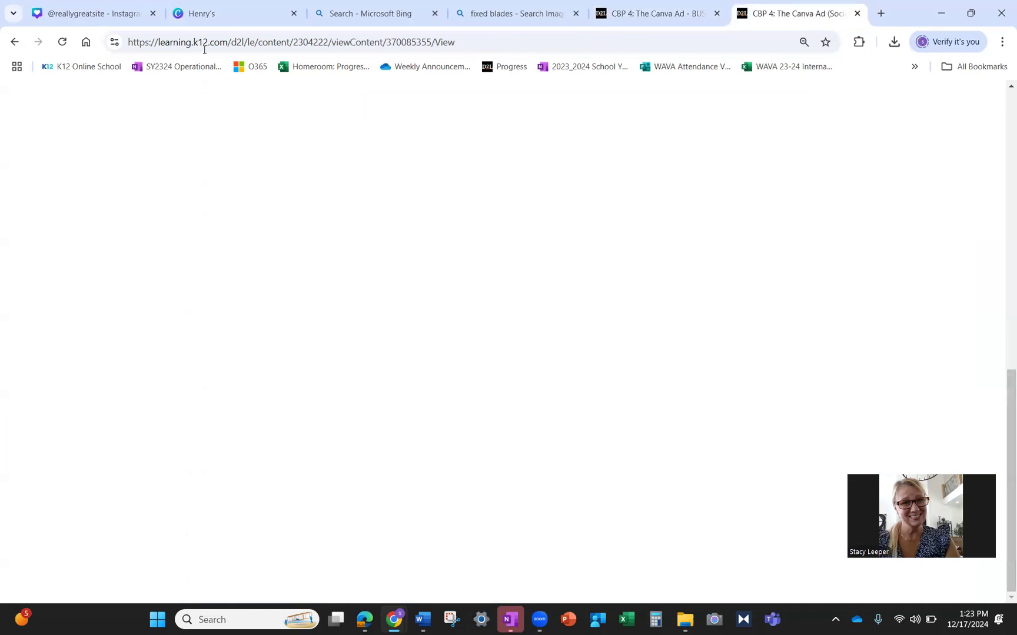
{"action": "left_click", "coordinate": [17, 43]}
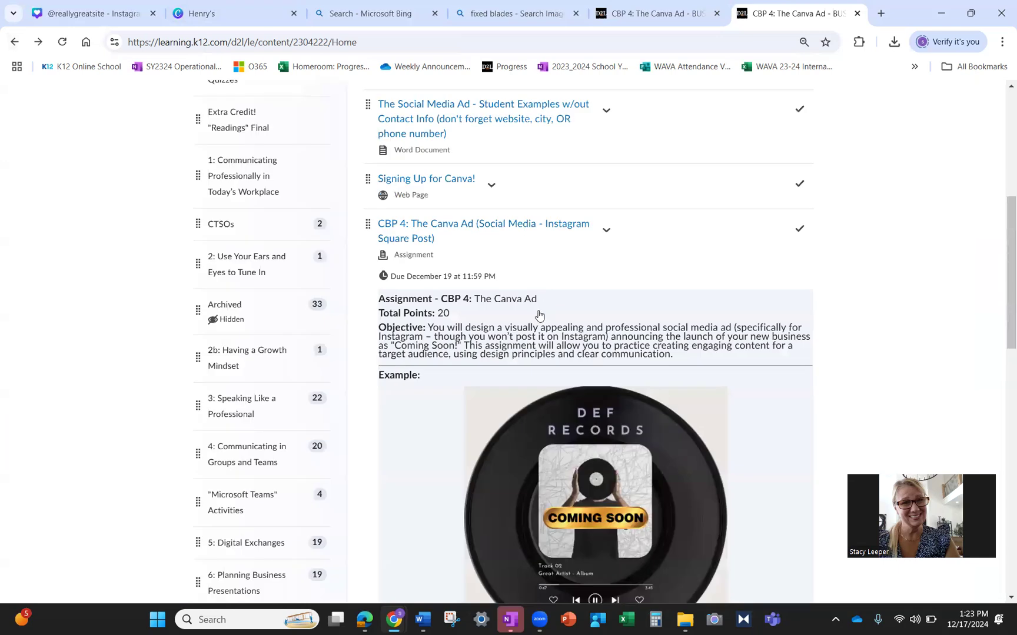
{"action": "left_click", "coordinate": [537, 316]}
{"action": "left_click", "coordinate": [530, 228]}
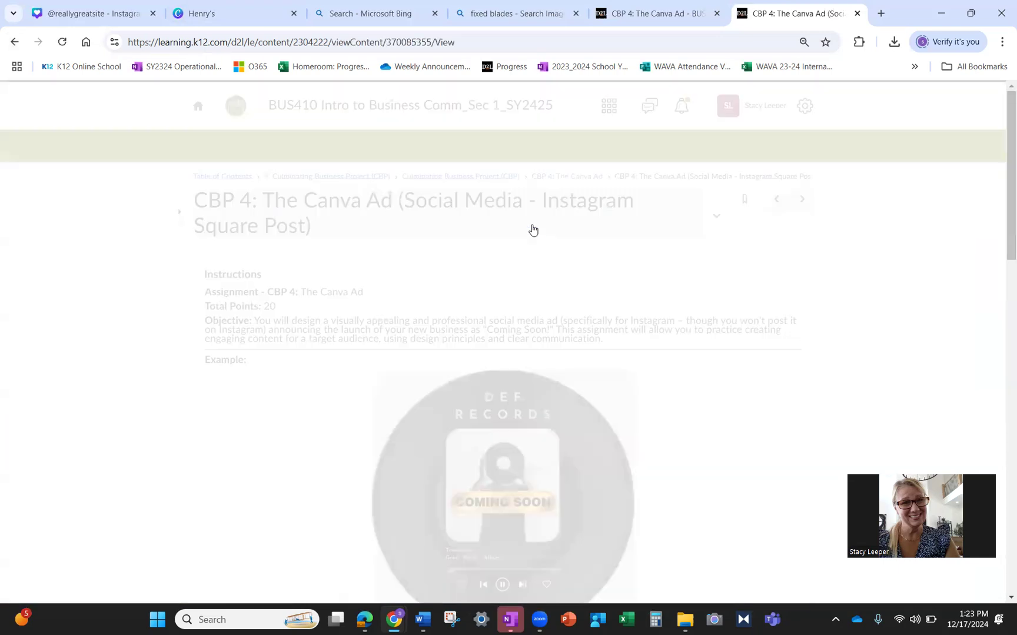
- Read through the Canva Ad assignment's directions and rubric
{"action": "scroll", "coordinate": [865, 434], "scroll_direction": "down", "scroll_amount": 6}
{"action": "scroll", "coordinate": [864, 433], "scroll_direction": "down", "scroll_amount": 2}
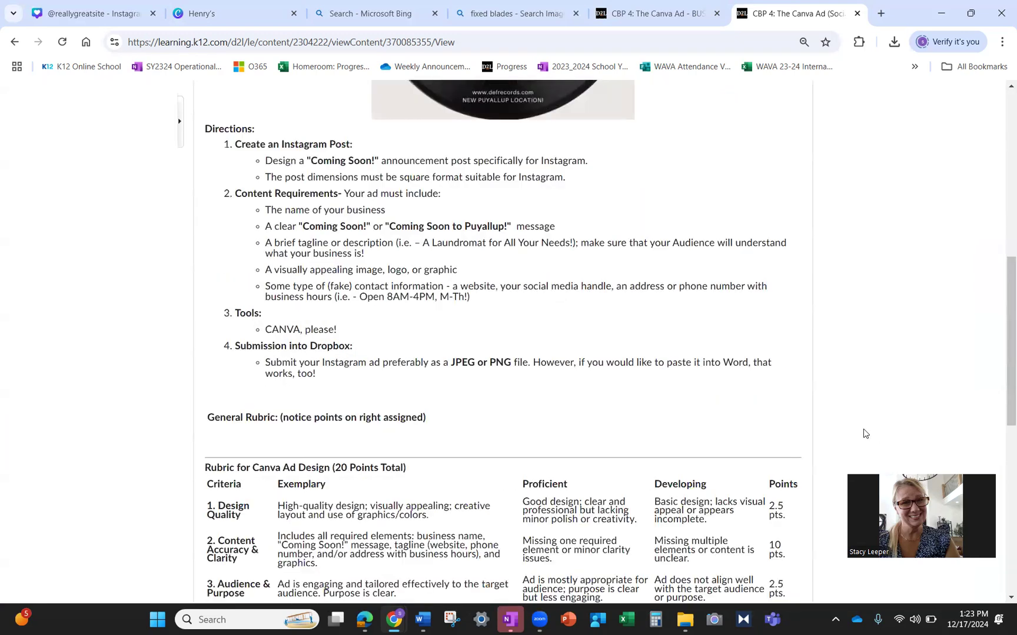
{"action": "scroll", "coordinate": [864, 431], "scroll_direction": "down", "scroll_amount": 4}
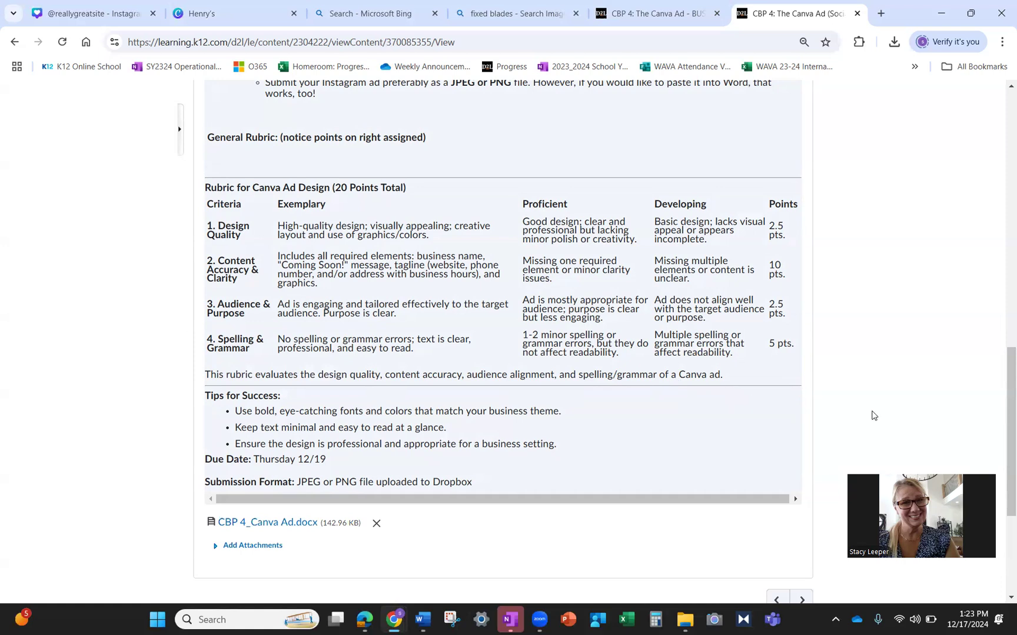
{"action": "scroll", "coordinate": [870, 414], "scroll_direction": "down", "scroll_amount": 1}
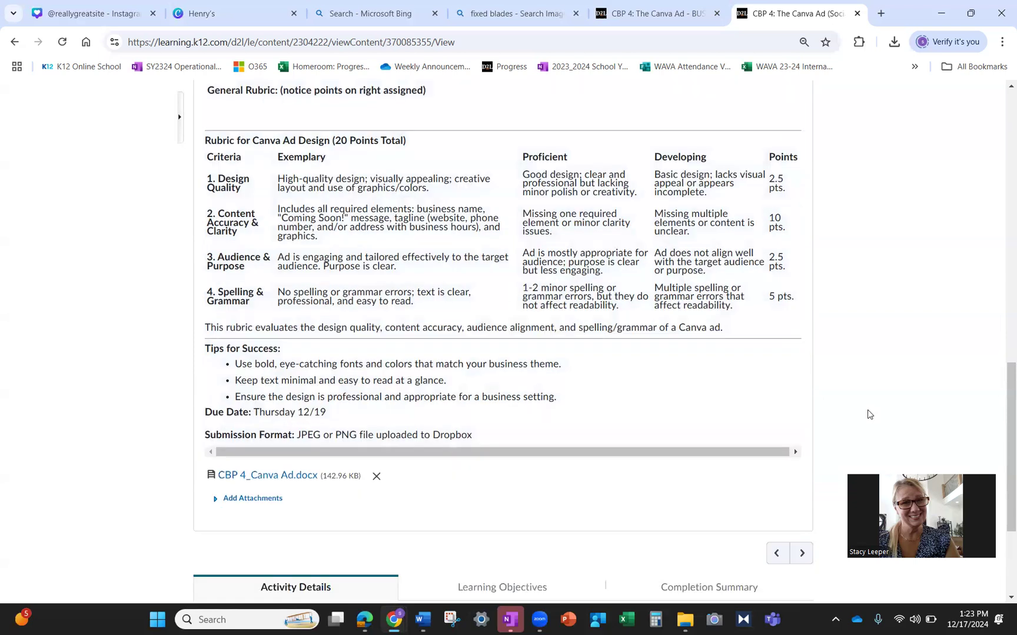
{"action": "scroll", "coordinate": [869, 414], "scroll_direction": "down", "scroll_amount": 2}
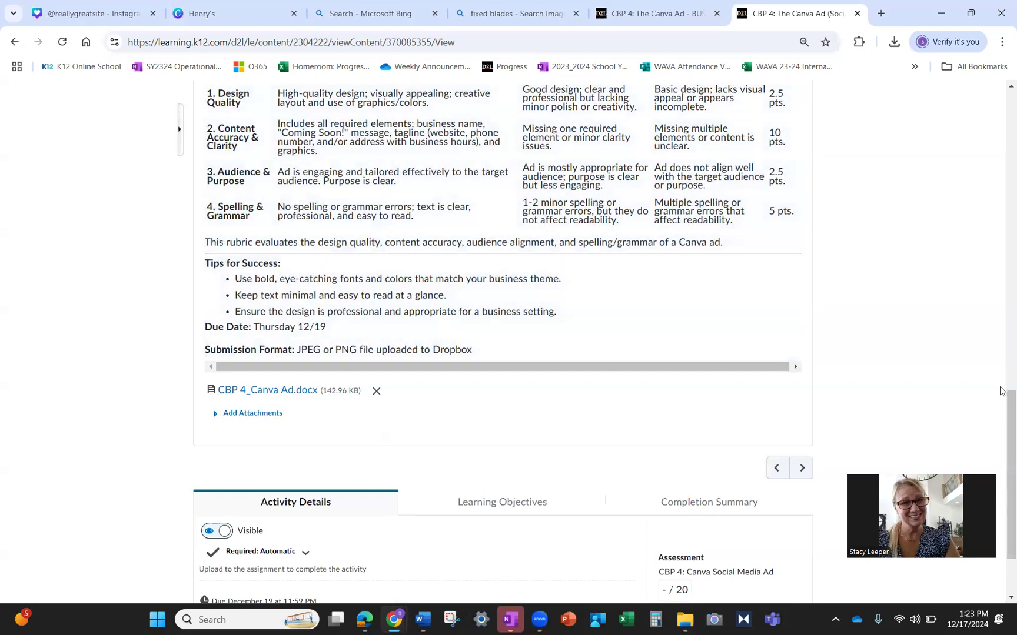
{"action": "left_click_drag", "start_coordinate": [1002, 493], "coordinate": [1002, 94]}
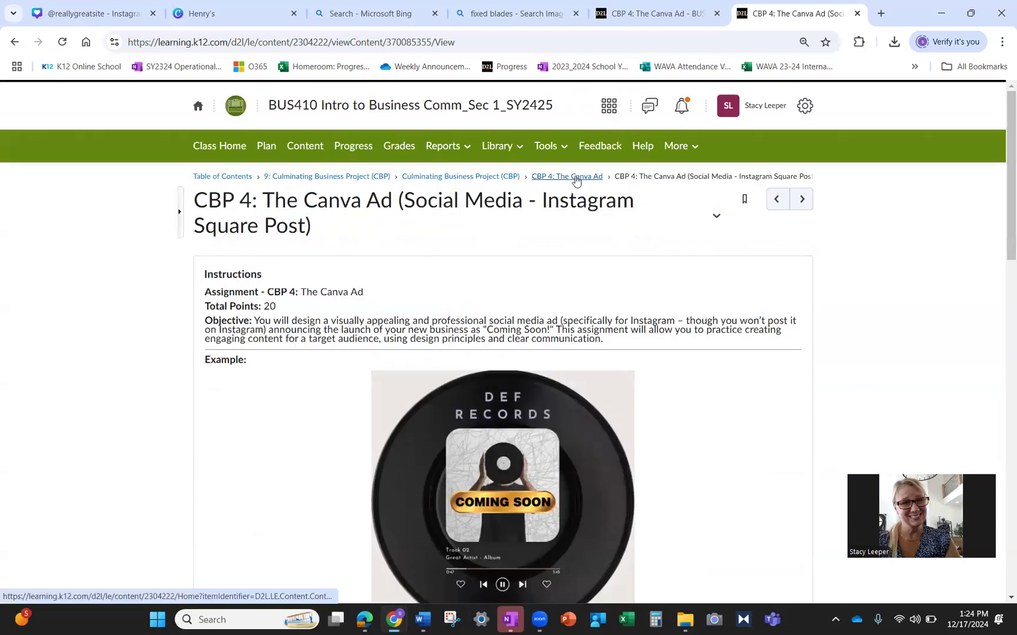
- From the CBP 4 module, open Signing Up for Canva! and launch Canva in a new tab
{"action": "left_click", "coordinate": [575, 179]}
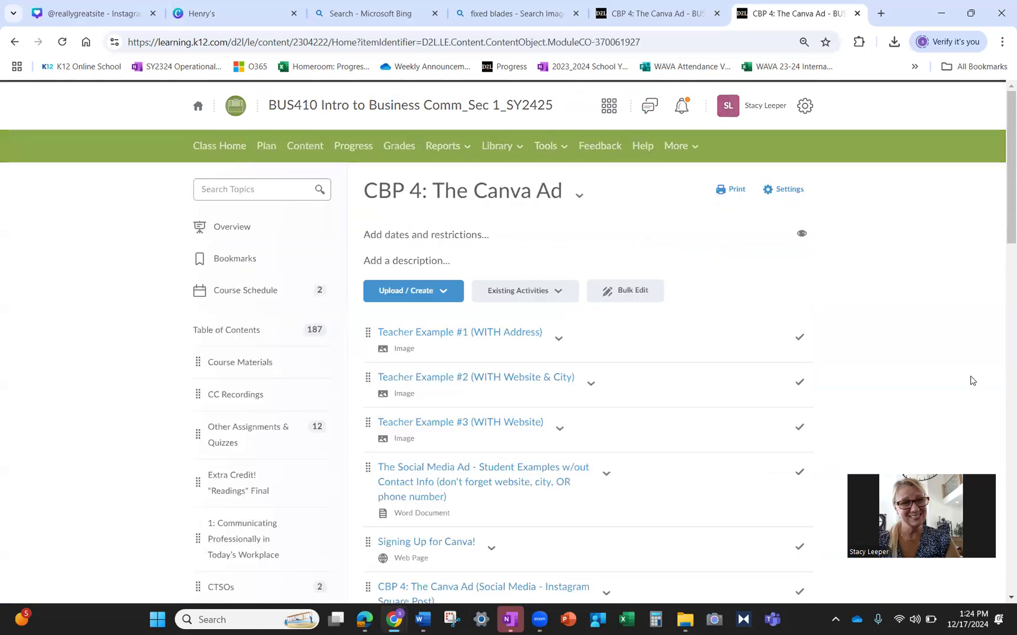
{"action": "scroll", "coordinate": [972, 381], "scroll_direction": "down", "scroll_amount": 3}
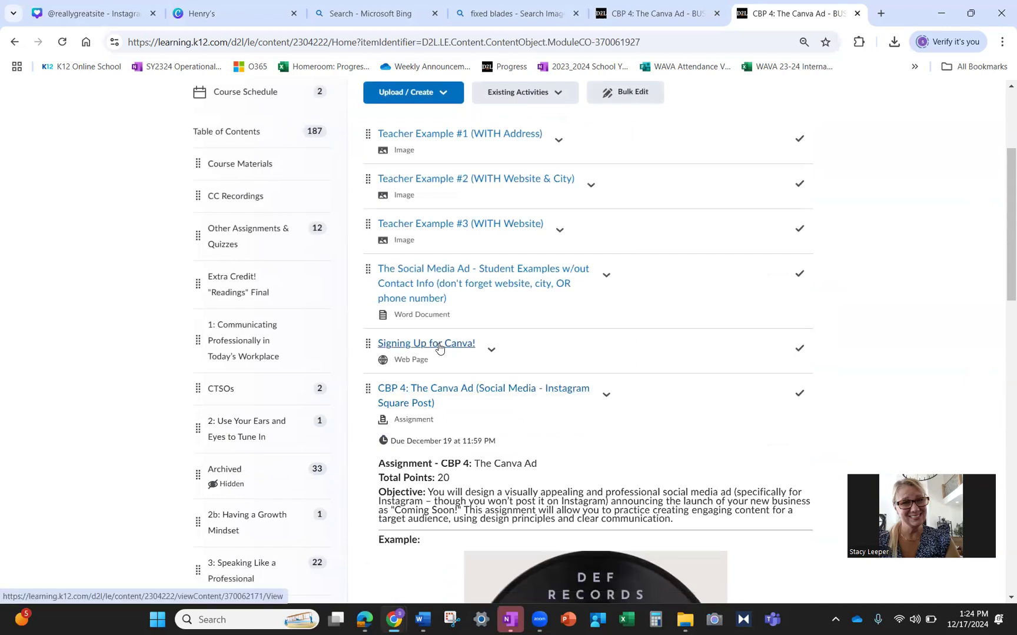
{"action": "left_click", "coordinate": [438, 345]}
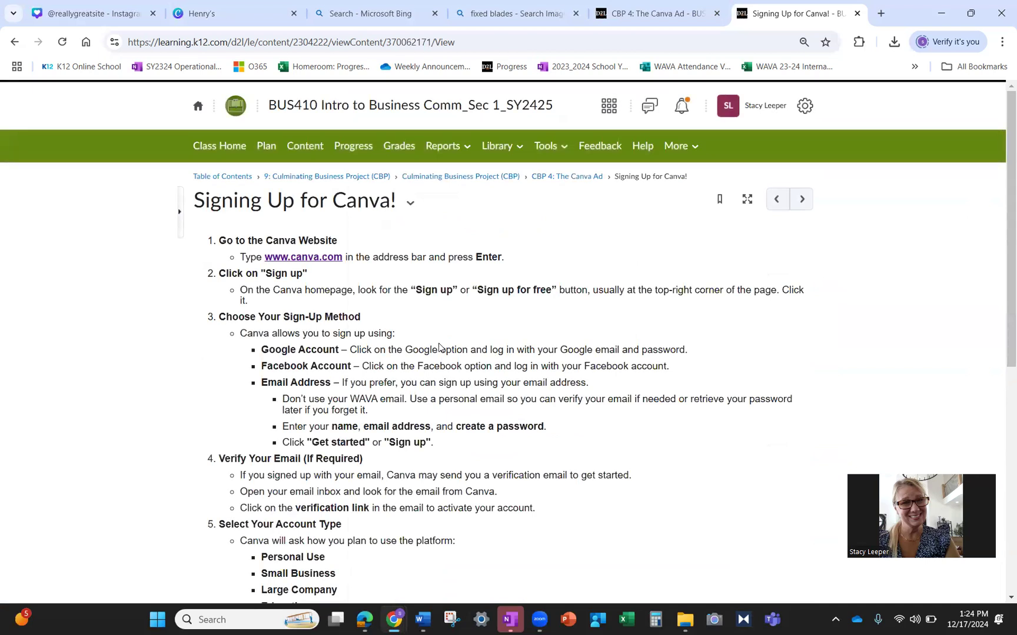
{"action": "left_click", "coordinate": [324, 258]}
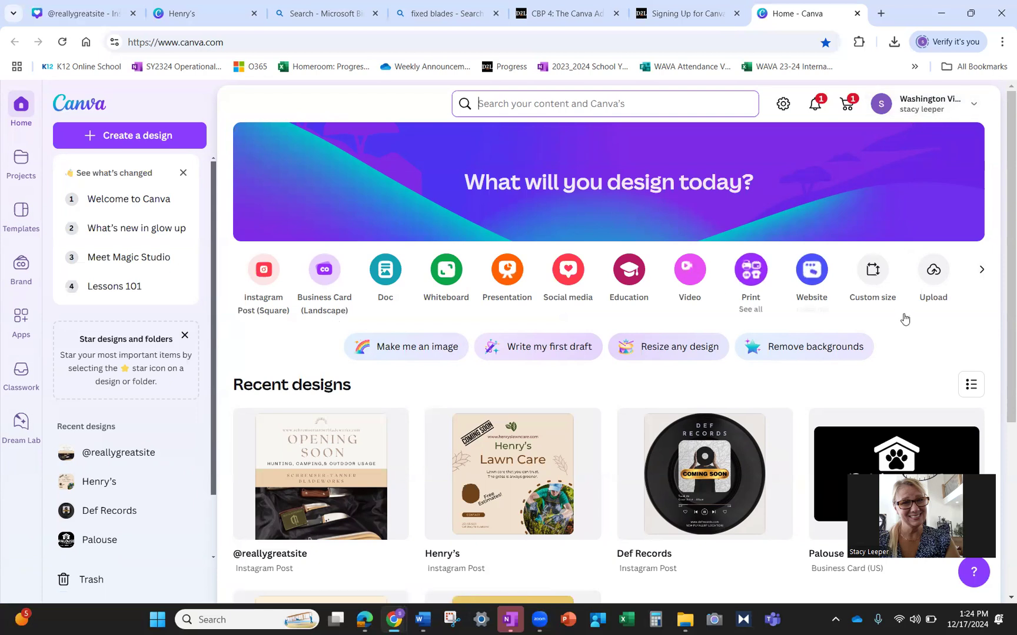
{"action": "scroll", "coordinate": [1002, 359], "scroll_direction": "down", "scroll_amount": 1}
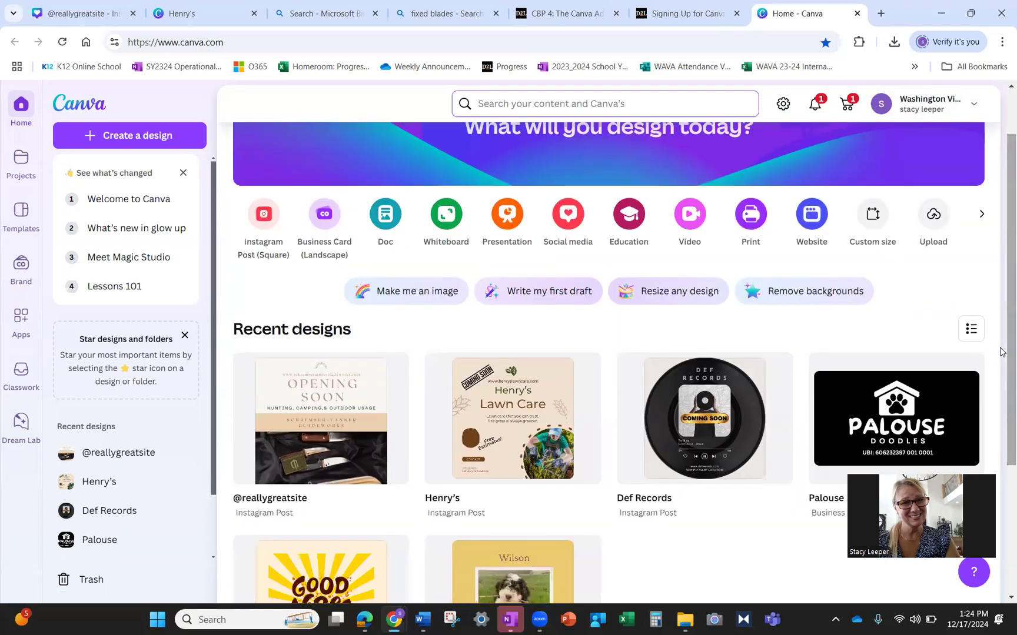
{"action": "scroll", "coordinate": [1002, 352], "scroll_direction": "down", "scroll_amount": 1}
{"action": "scroll", "coordinate": [1002, 352], "scroll_direction": "up", "scroll_amount": 2}
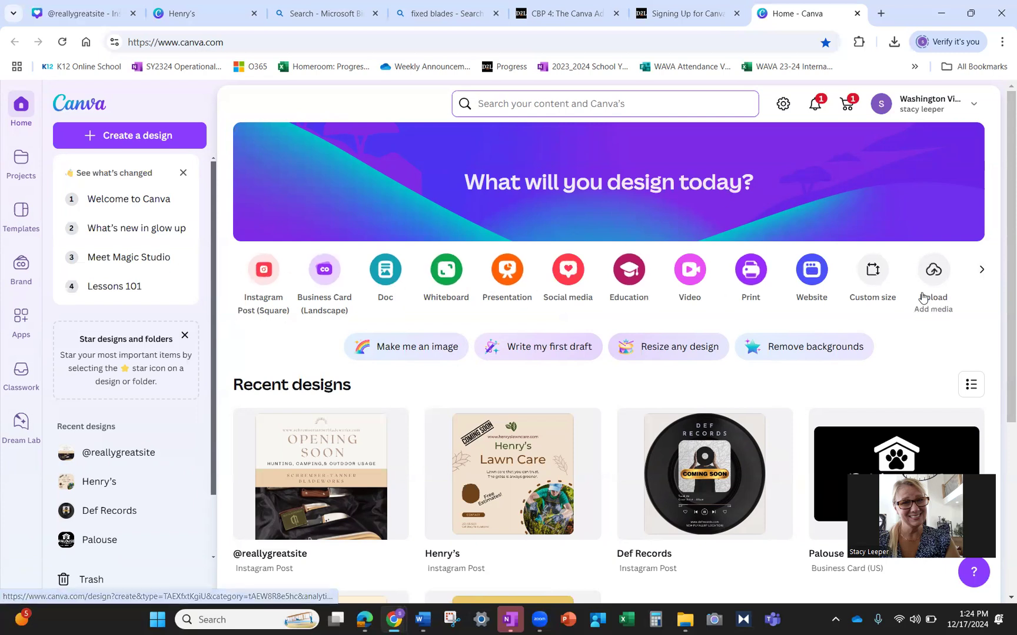
{"action": "scroll", "coordinate": [933, 341], "scroll_direction": "down", "scroll_amount": 4}
{"action": "scroll", "coordinate": [935, 347], "scroll_direction": "up", "scroll_amount": 2}
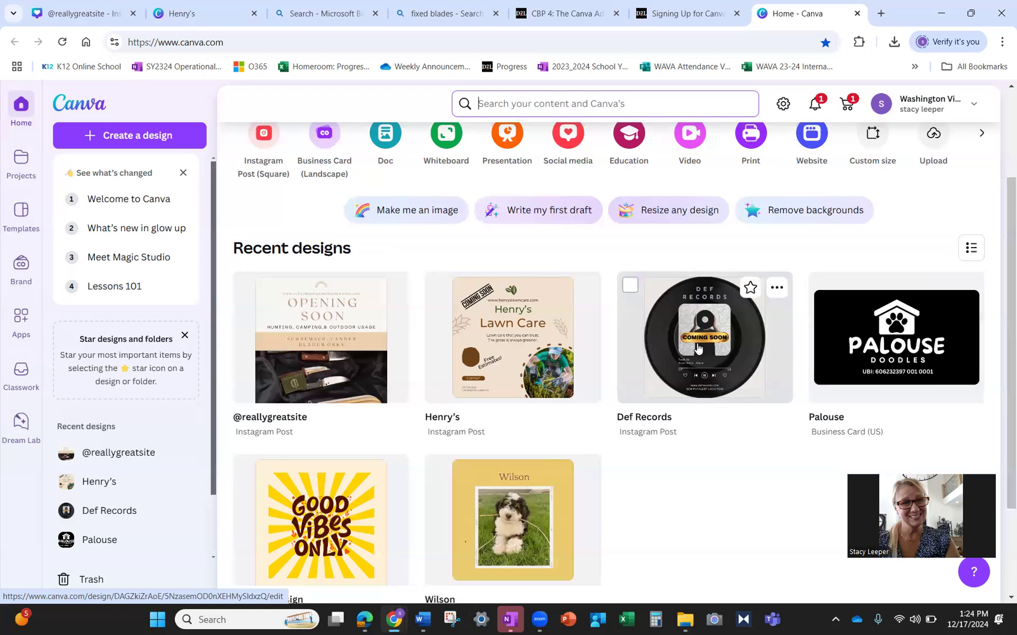
{"action": "left_click", "coordinate": [525, 344]}
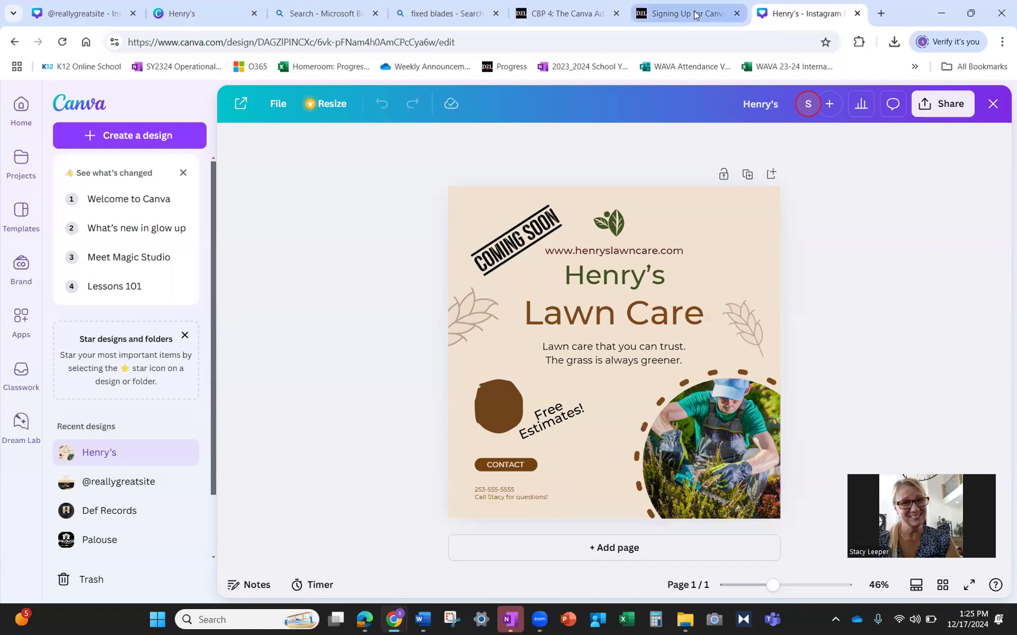
{"action": "left_click", "coordinate": [21, 106]}
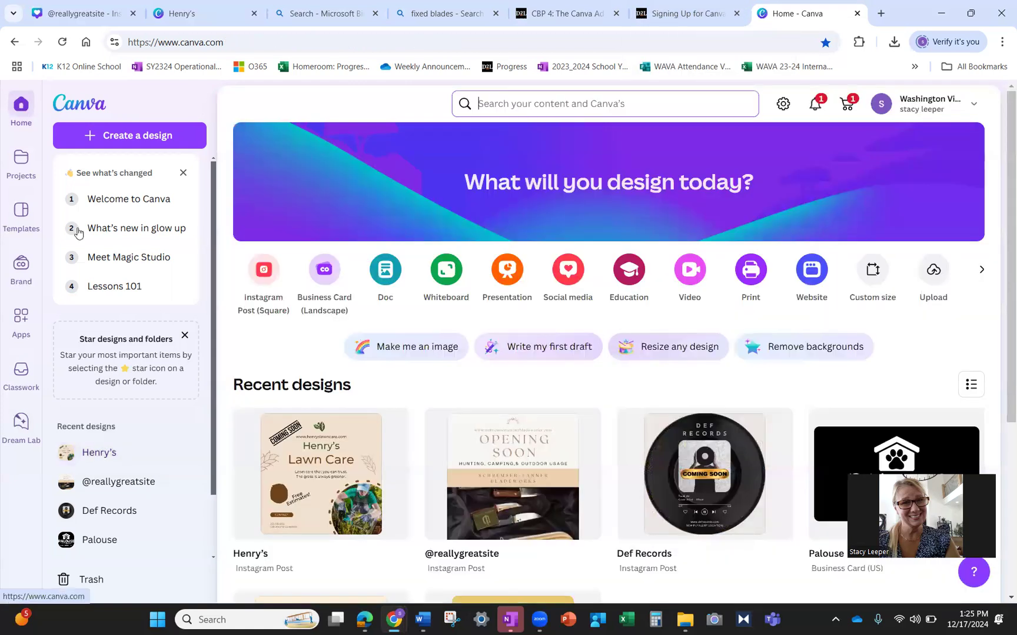
- In the Opening Soon knife shop design, centre the tagline and replace USAGE with KNIVES
{"action": "left_click", "coordinate": [530, 471]}
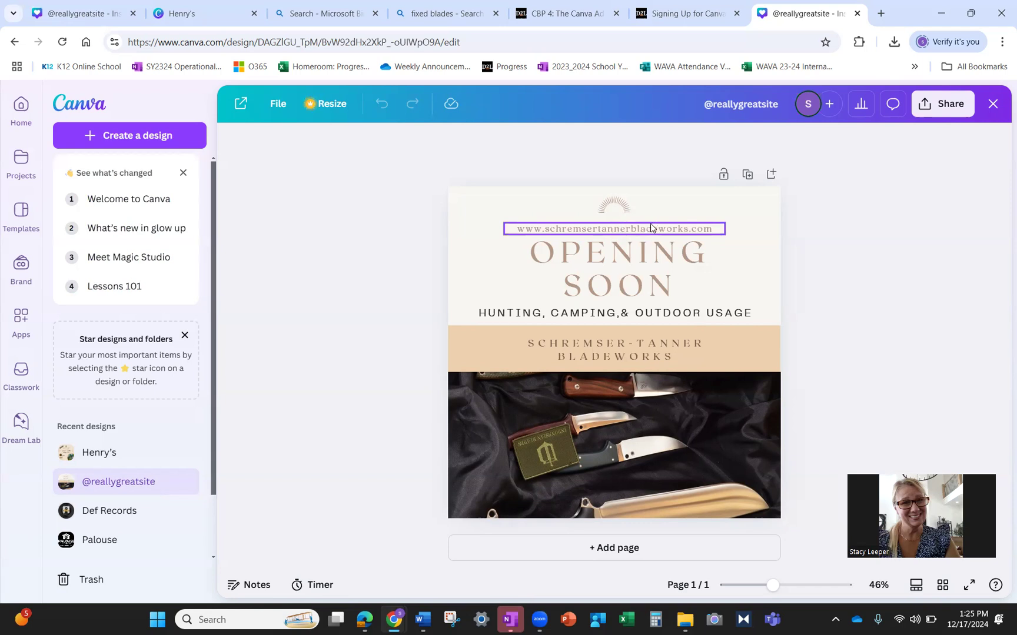
{"action": "left_click", "coordinate": [745, 316]}
{"action": "left_click_drag", "start_coordinate": [659, 314], "coordinate": [672, 314]}
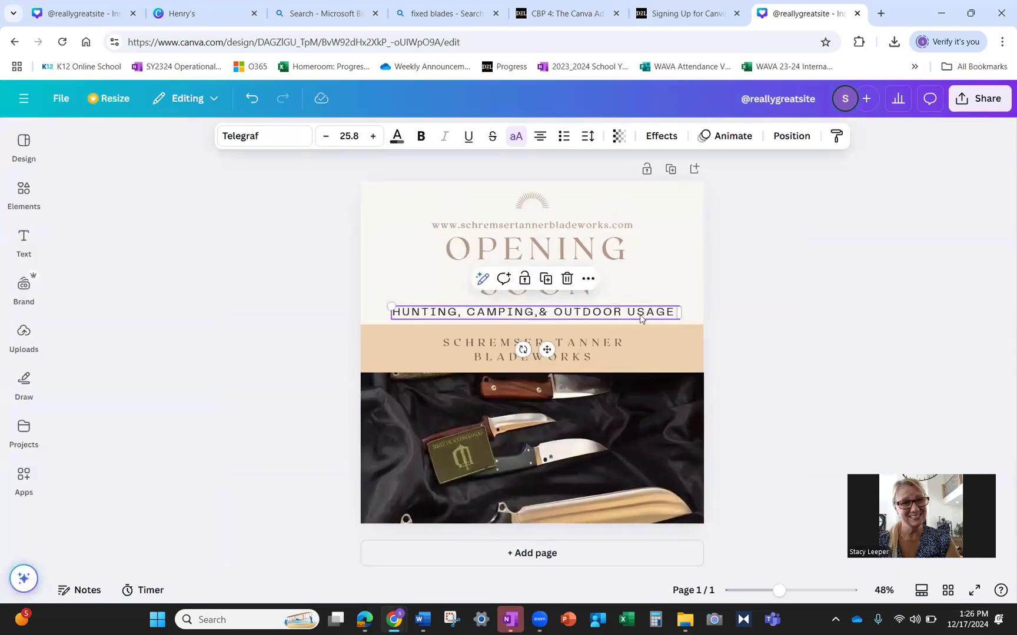
{"action": "double_click", "coordinate": [646, 315]}
{"action": "type", "text": "KNIVES"}
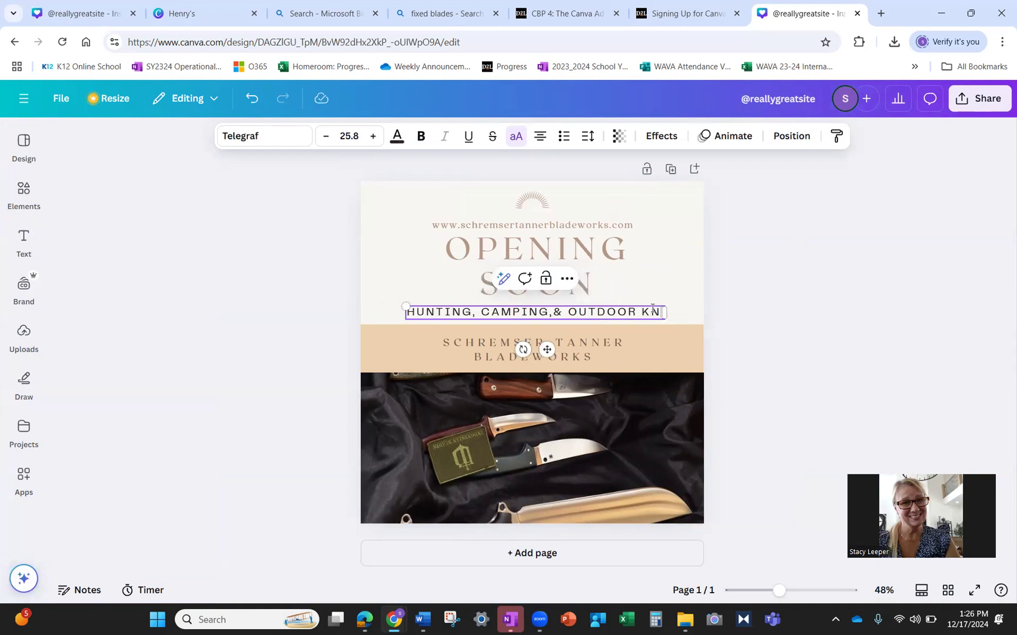
{"action": "left_click", "coordinate": [844, 261]}
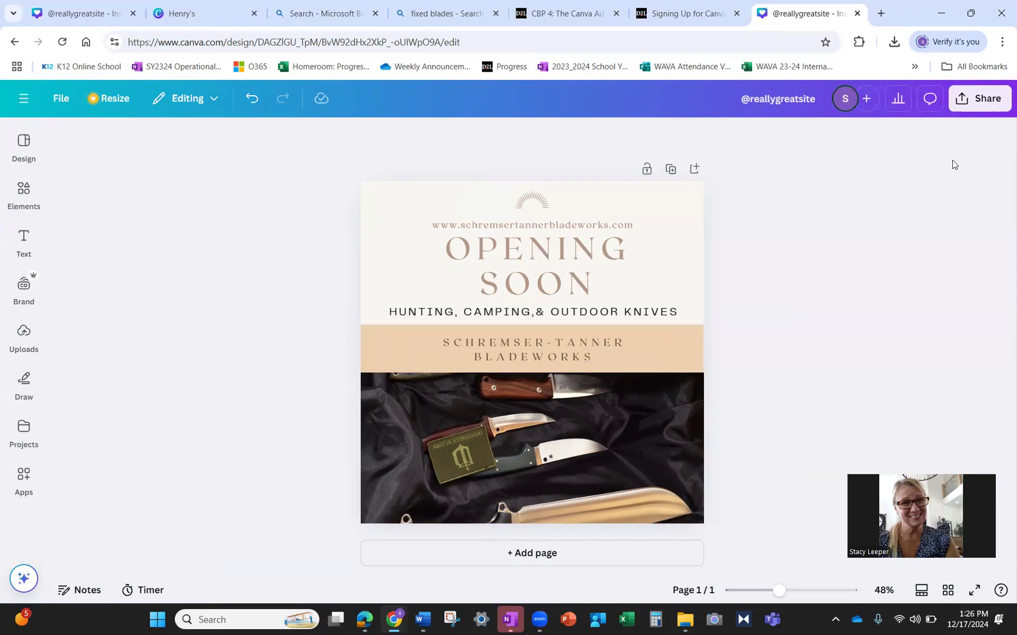
- Glance at the templates panel, close it, and open a new browser tab
{"action": "left_click", "coordinate": [20, 147]}
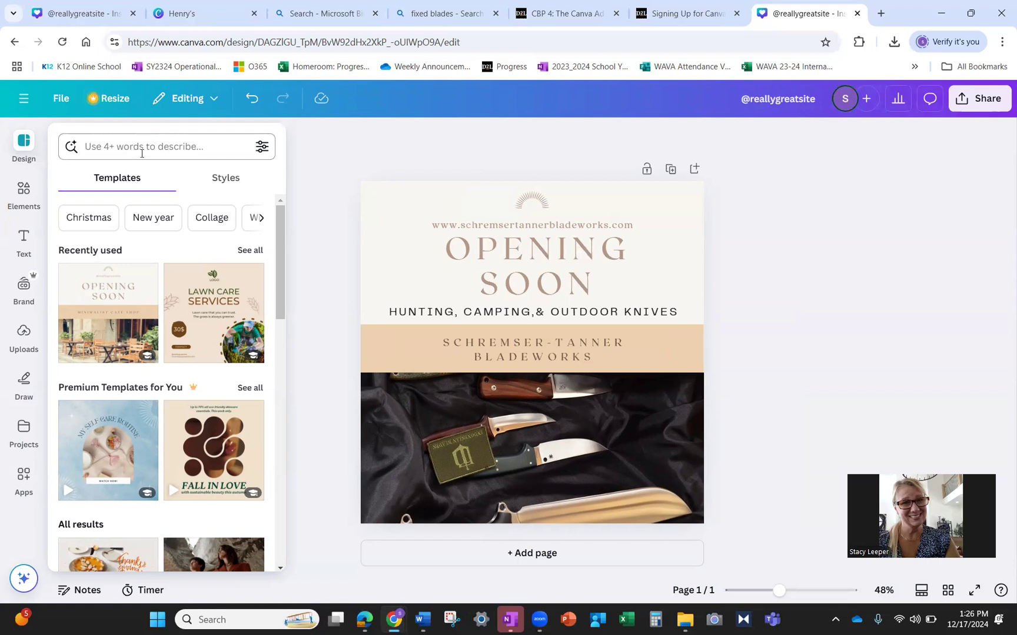
{"action": "left_click", "coordinate": [845, 297]}
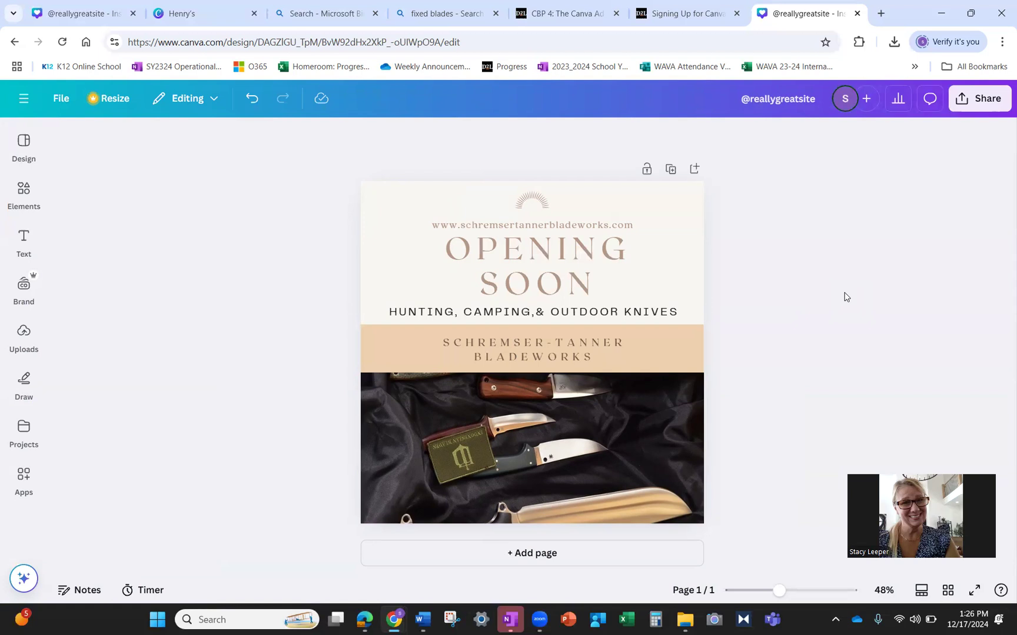
{"action": "left_click", "coordinate": [881, 13]}
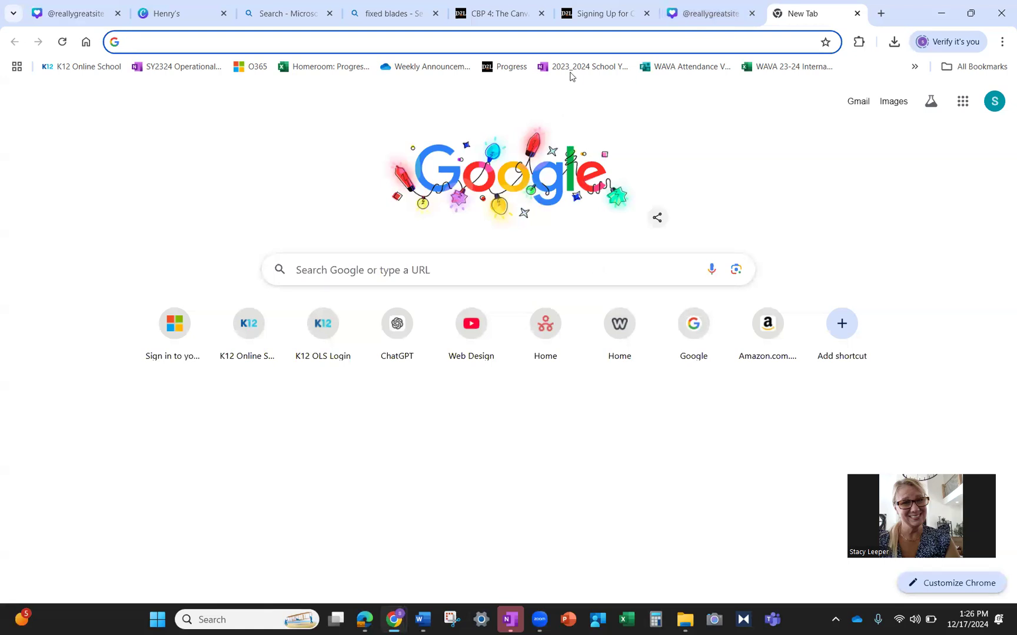
- Go to Bing and run an image search for 'knives'
{"action": "left_click", "coordinate": [576, 39]}
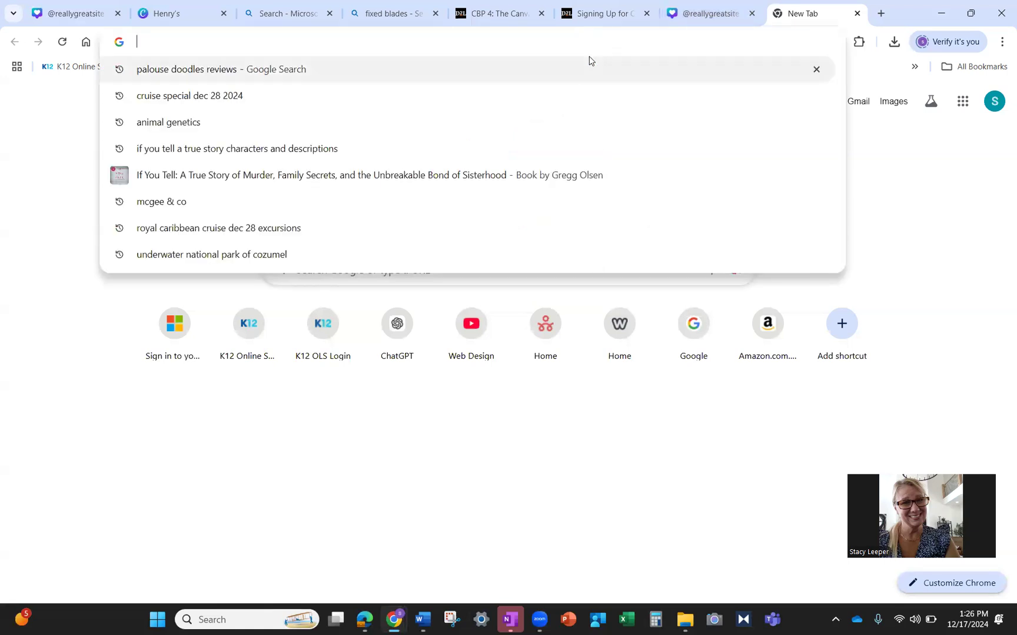
{"action": "type", "text": "bing"}
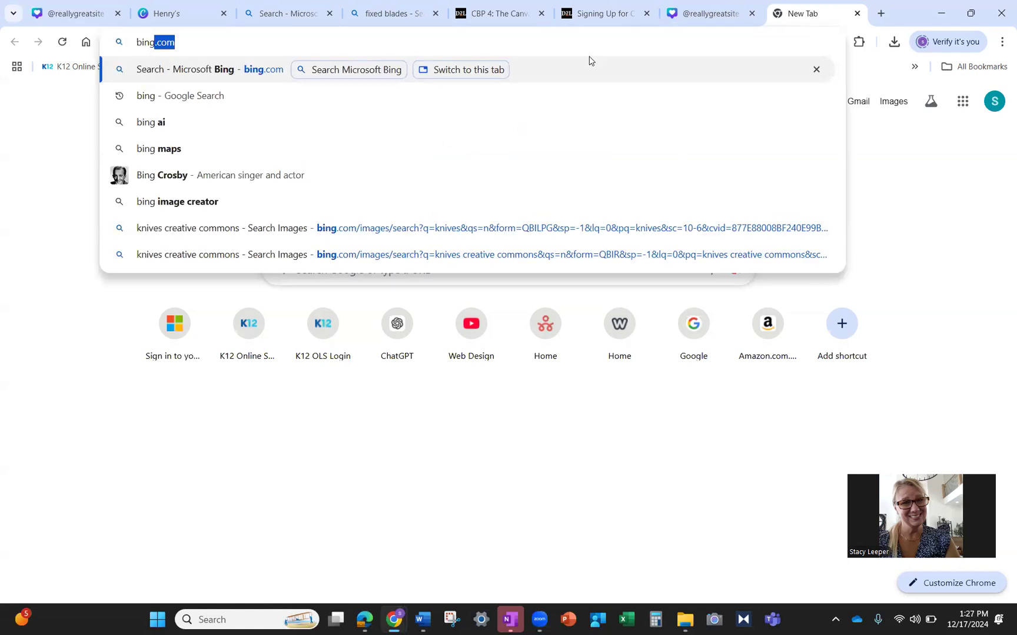
{"action": "key", "text": "Return"}
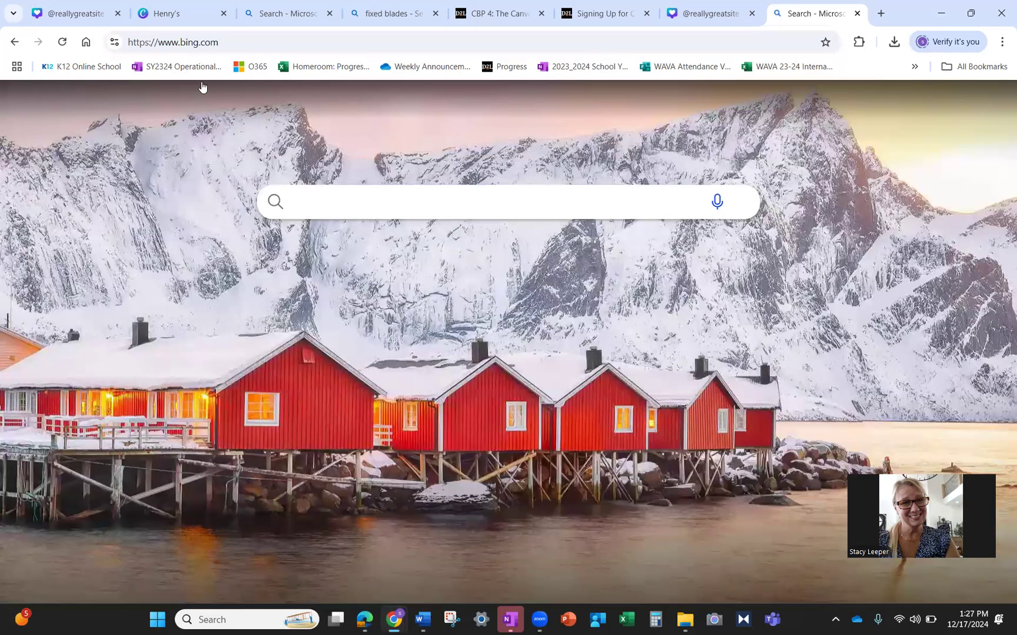
{"action": "left_click", "coordinate": [248, 104]}
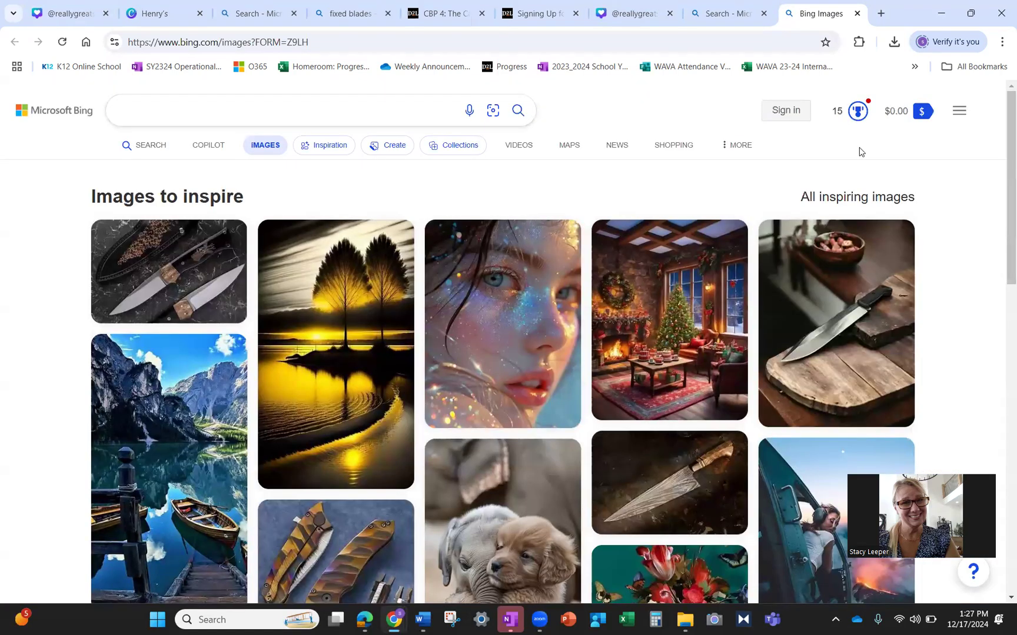
{"action": "left_click", "coordinate": [288, 106]}
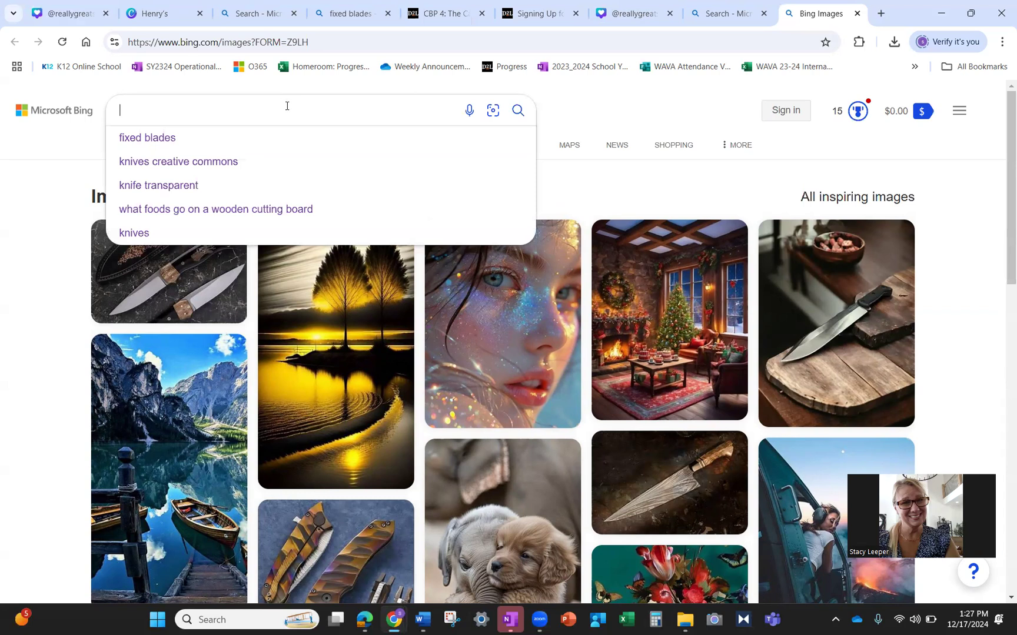
{"action": "type", "text": "knives"}
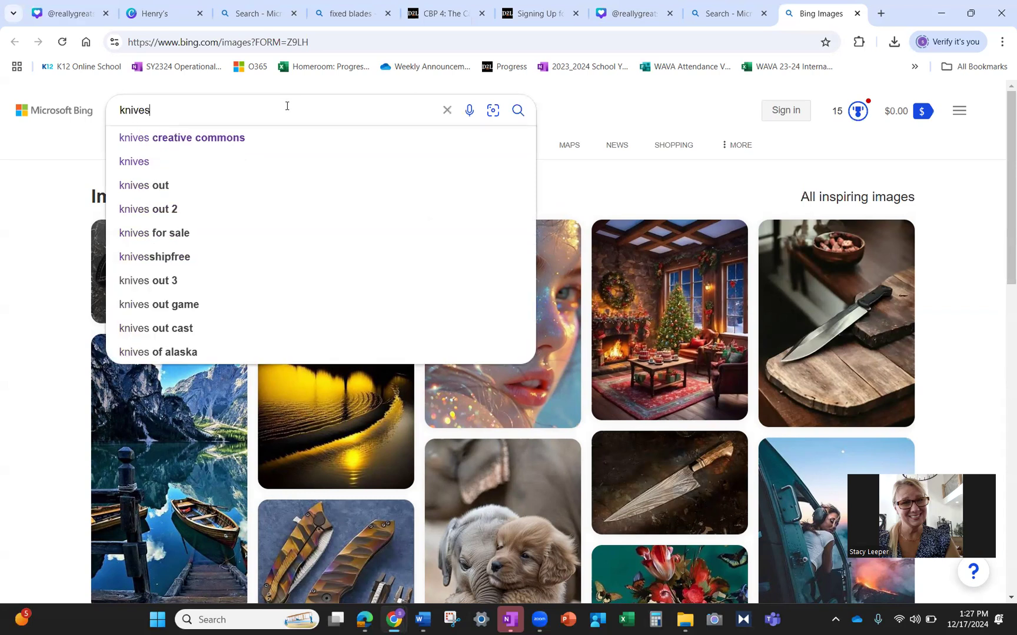
{"action": "key", "text": "Return"}
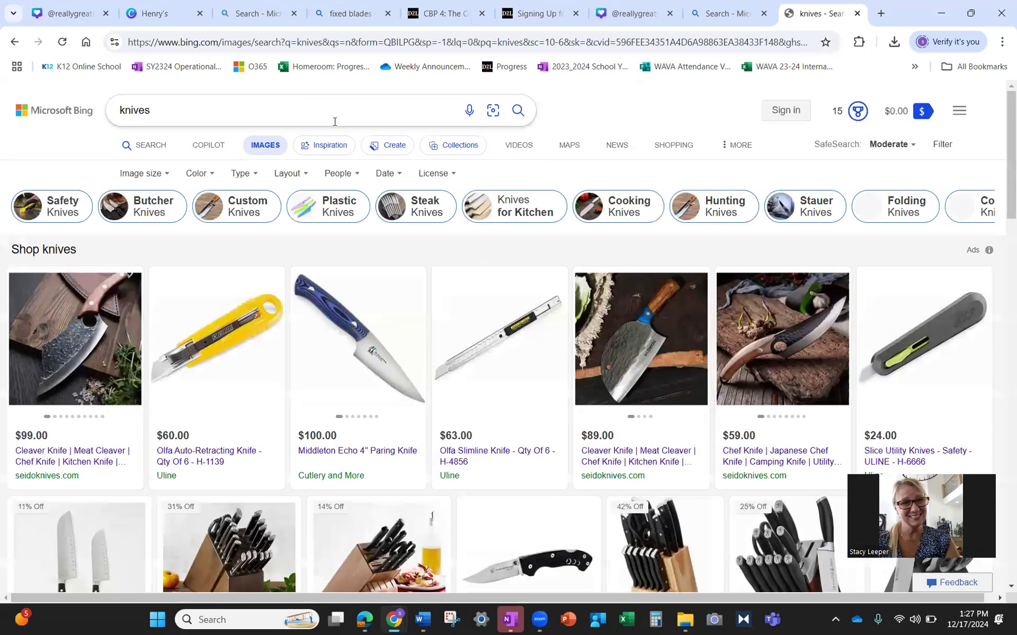
- Filter the license to 'Free to share and use' and open the Okapi knife image
{"action": "left_click", "coordinate": [953, 146]}
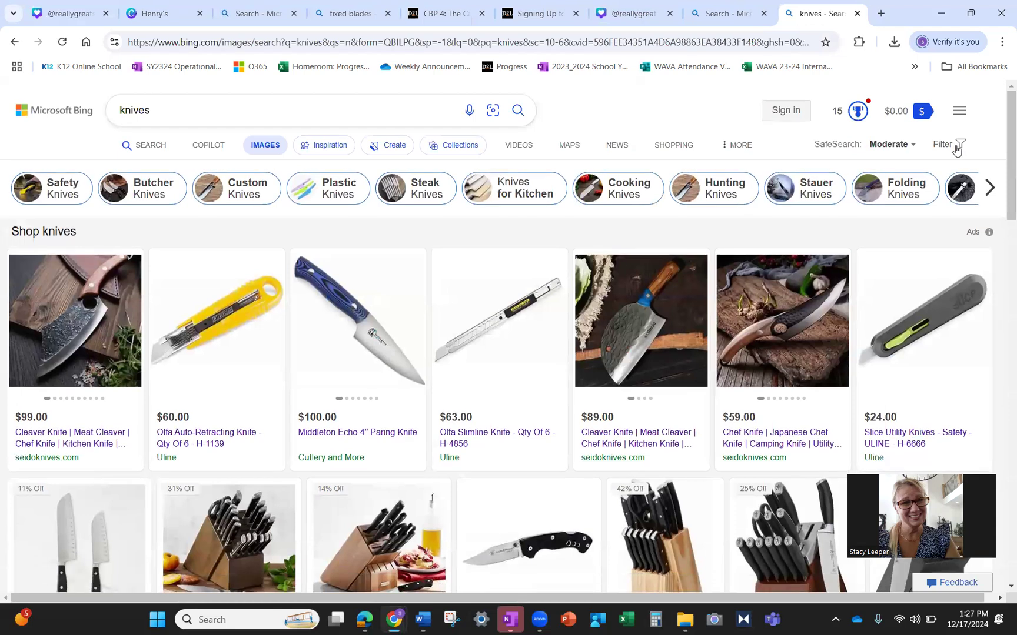
{"action": "left_click", "coordinate": [956, 148]}
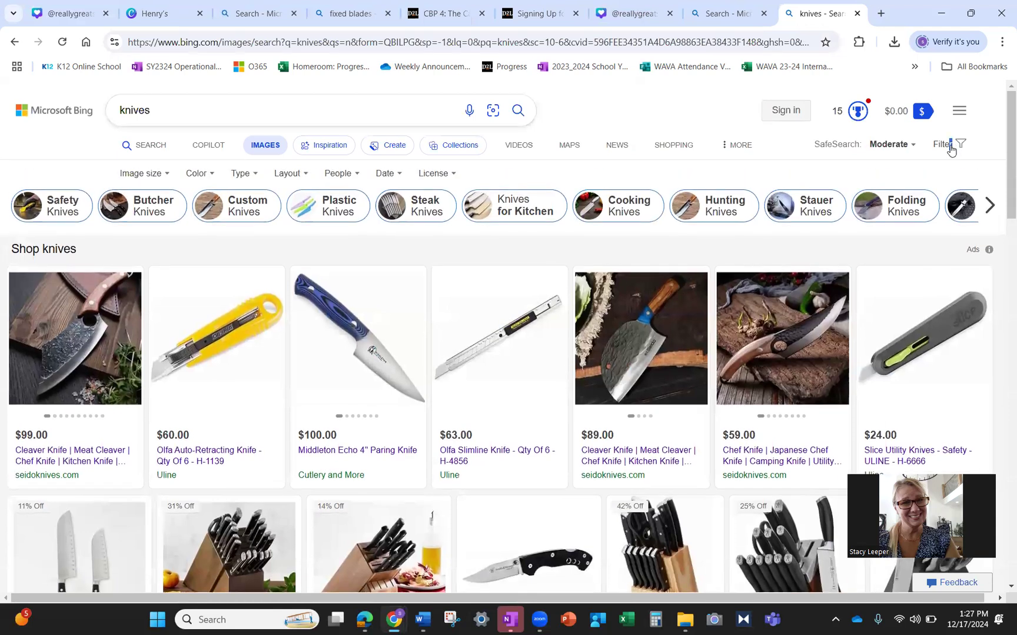
{"action": "left_click", "coordinate": [441, 174]}
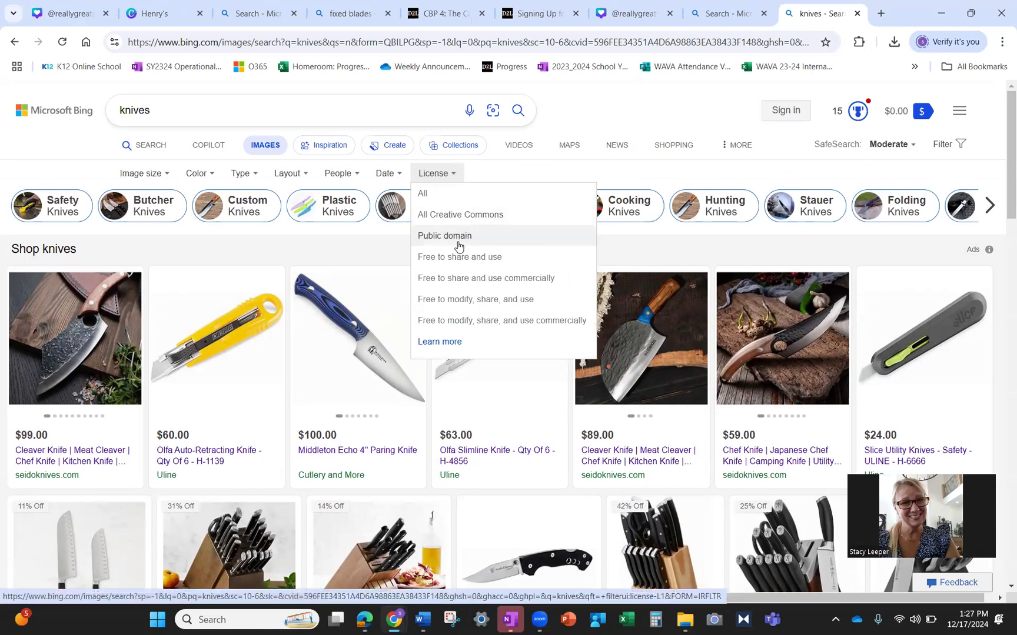
{"action": "left_click", "coordinate": [462, 261]}
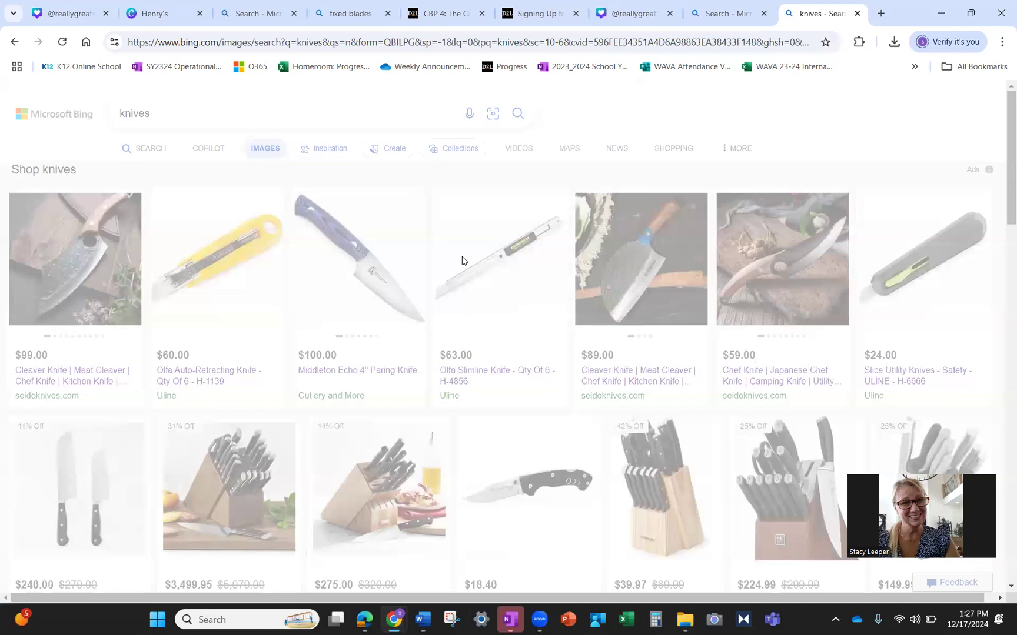
{"action": "scroll", "coordinate": [699, 409], "scroll_direction": "down", "scroll_amount": 5}
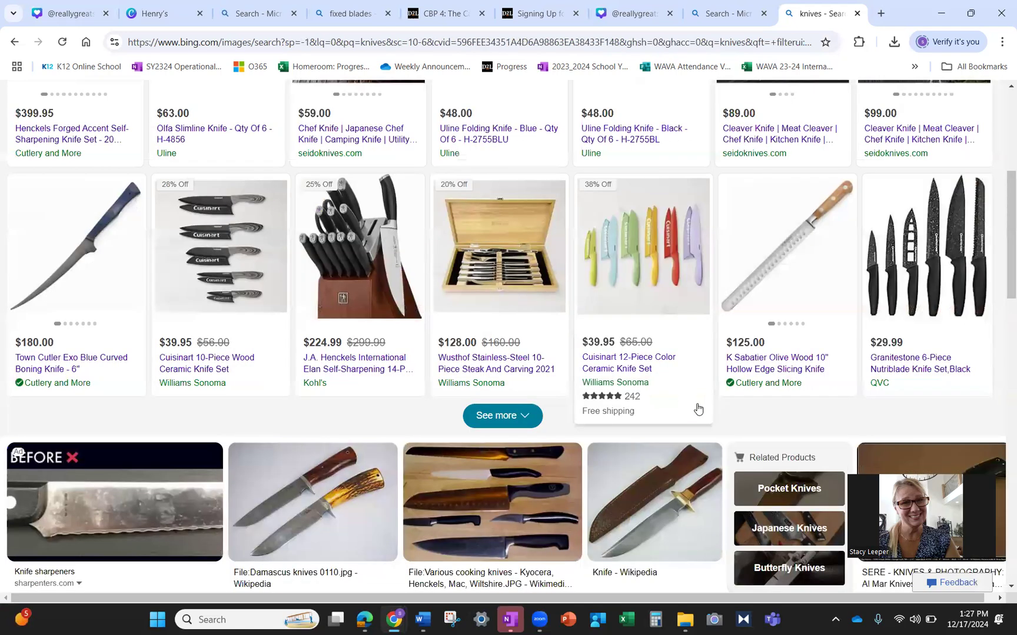
{"action": "scroll", "coordinate": [797, 384], "scroll_direction": "down", "scroll_amount": 4}
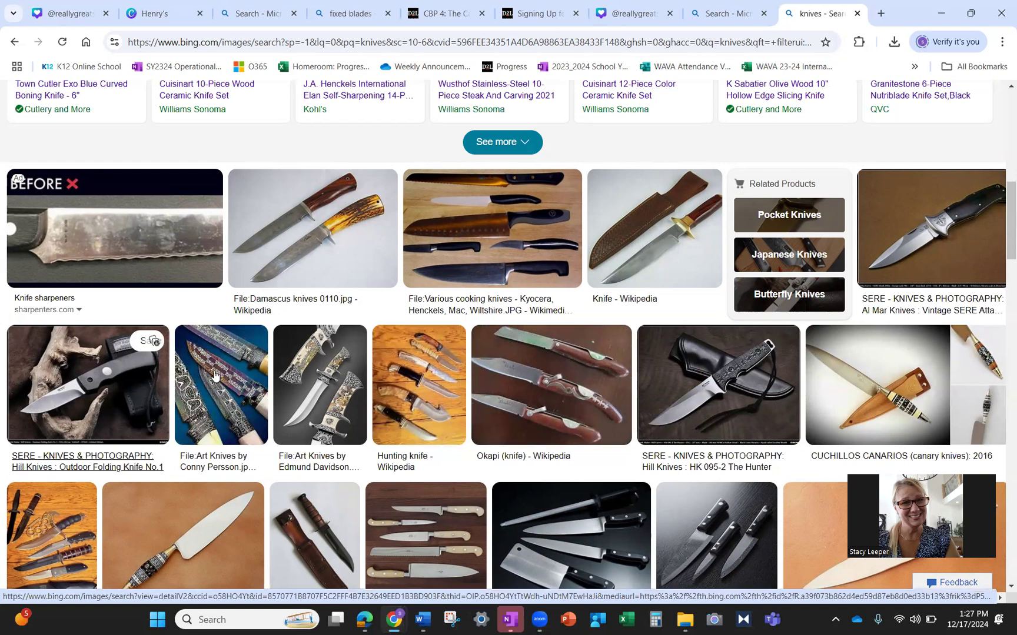
{"action": "left_click", "coordinate": [549, 353]}
- Save the Okapi knife image as Okapiknifes and close the image viewer
{"action": "right_click", "coordinate": [336, 256]}
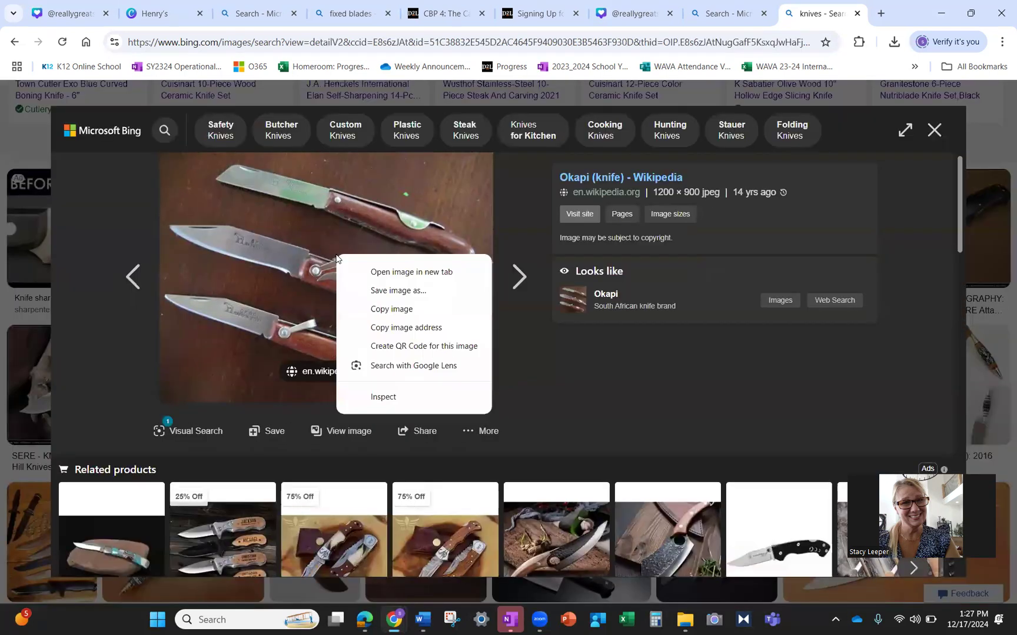
{"action": "left_click", "coordinate": [371, 292]}
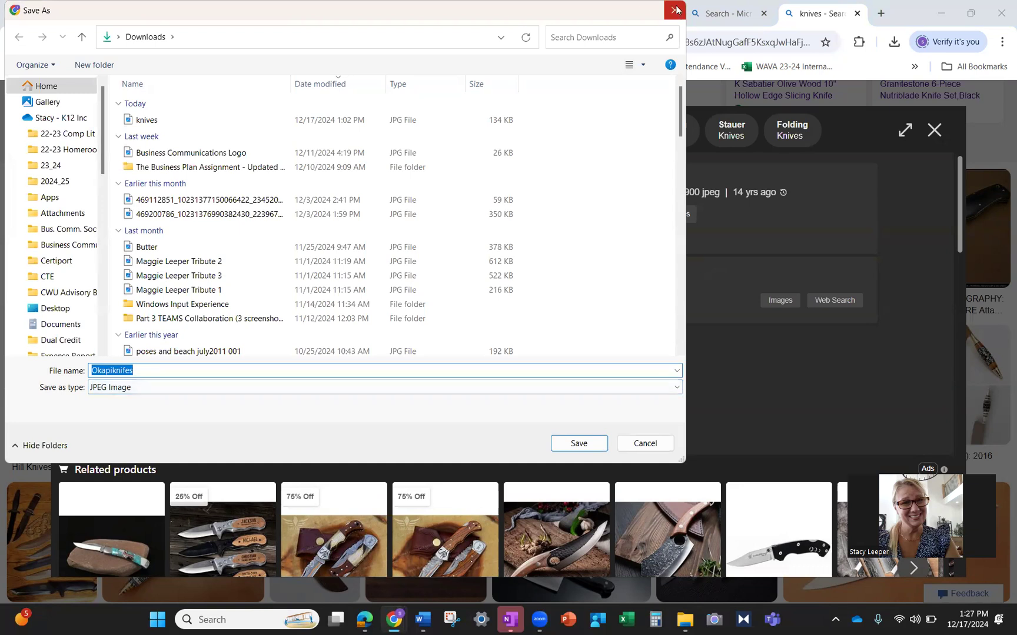
{"action": "key", "text": "Return"}
{"action": "left_click", "coordinate": [934, 130]}
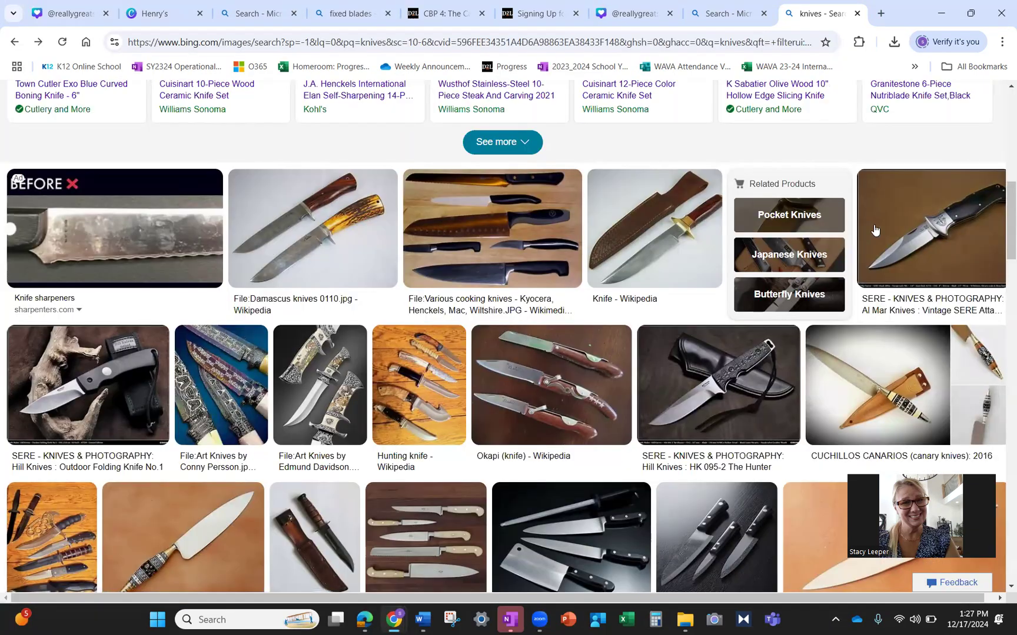
- Review the license filter options, then close the knives image search tab
{"action": "scroll", "coordinate": [890, 252], "scroll_direction": "up", "scroll_amount": 6}
{"action": "scroll", "coordinate": [923, 211], "scroll_direction": "up", "scroll_amount": 3}
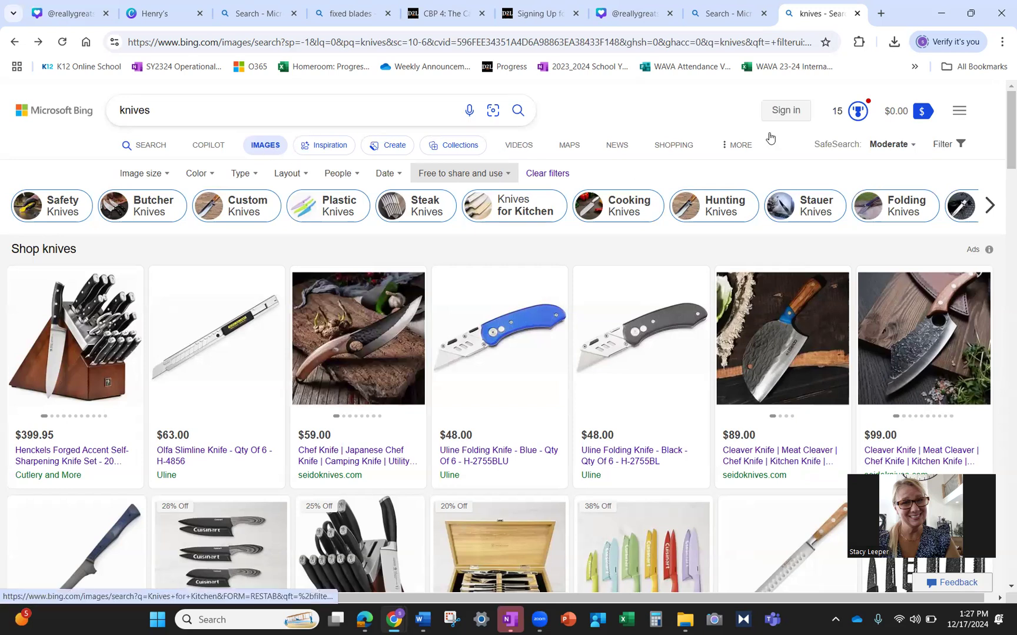
{"action": "left_click", "coordinate": [487, 174]}
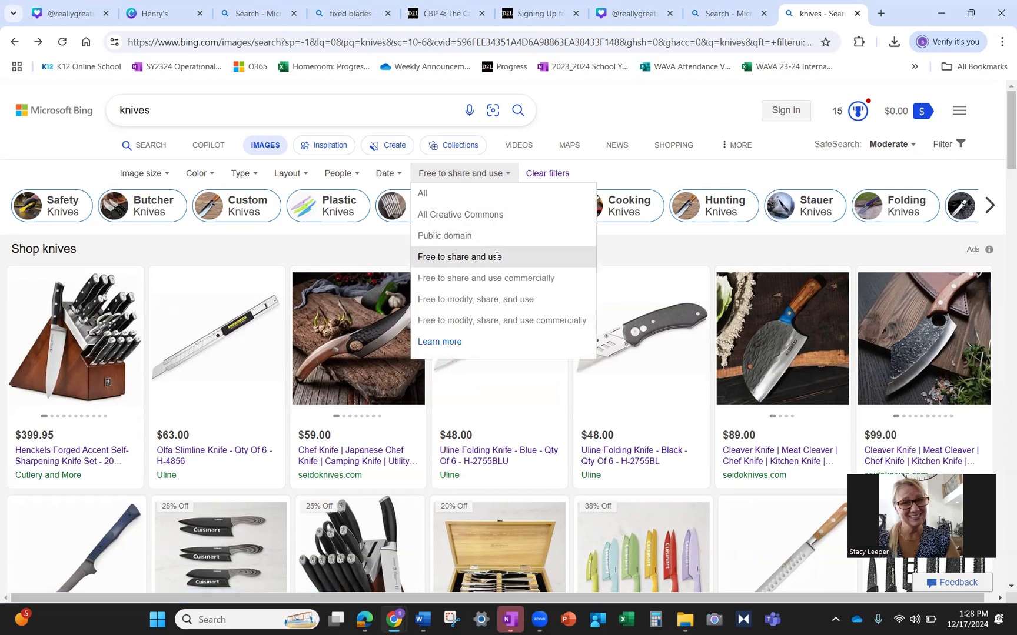
{"action": "left_click", "coordinate": [857, 13]}
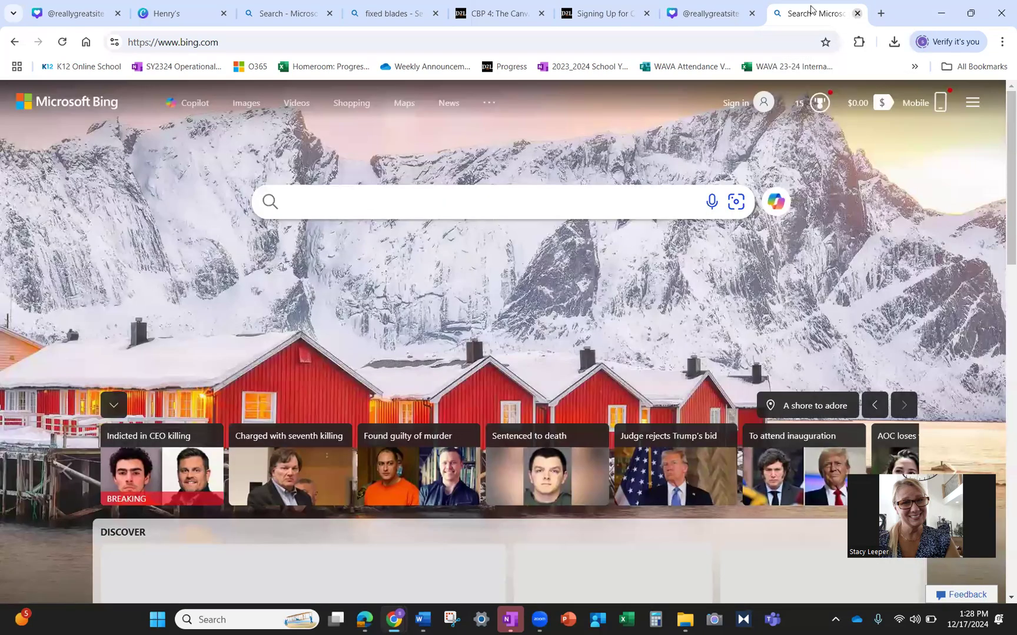
- In the CBP 4 tab, open 'The Social Media Ad - Student Examples' PDF and scroll its pages
{"action": "left_click", "coordinate": [494, 12]}
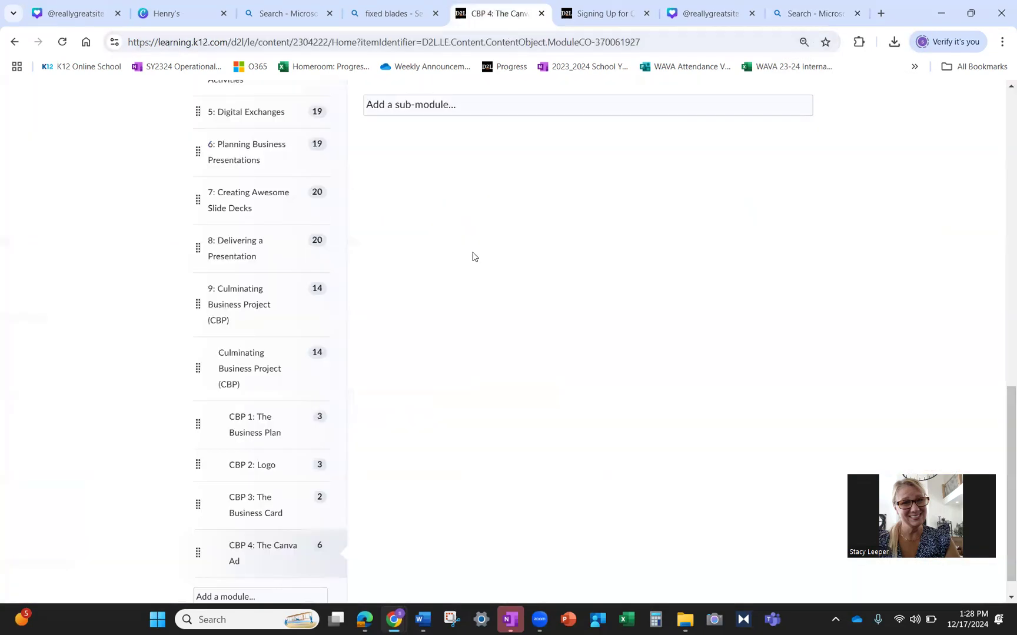
{"action": "scroll", "coordinate": [478, 259], "scroll_direction": "up", "scroll_amount": 7}
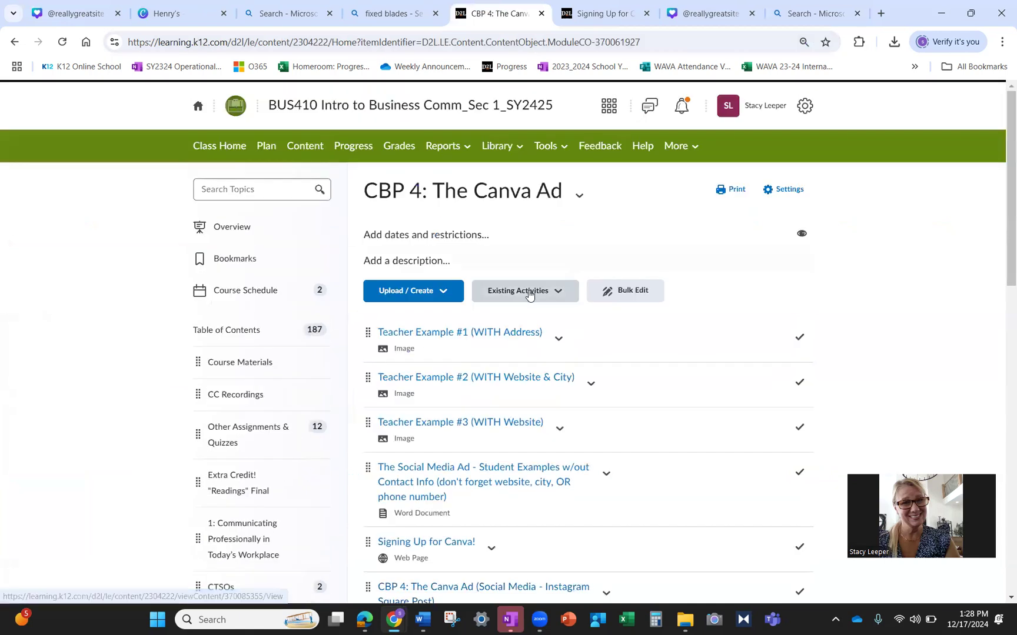
{"action": "scroll", "coordinate": [530, 296], "scroll_direction": "down", "scroll_amount": 2}
{"action": "left_click", "coordinate": [523, 338]}
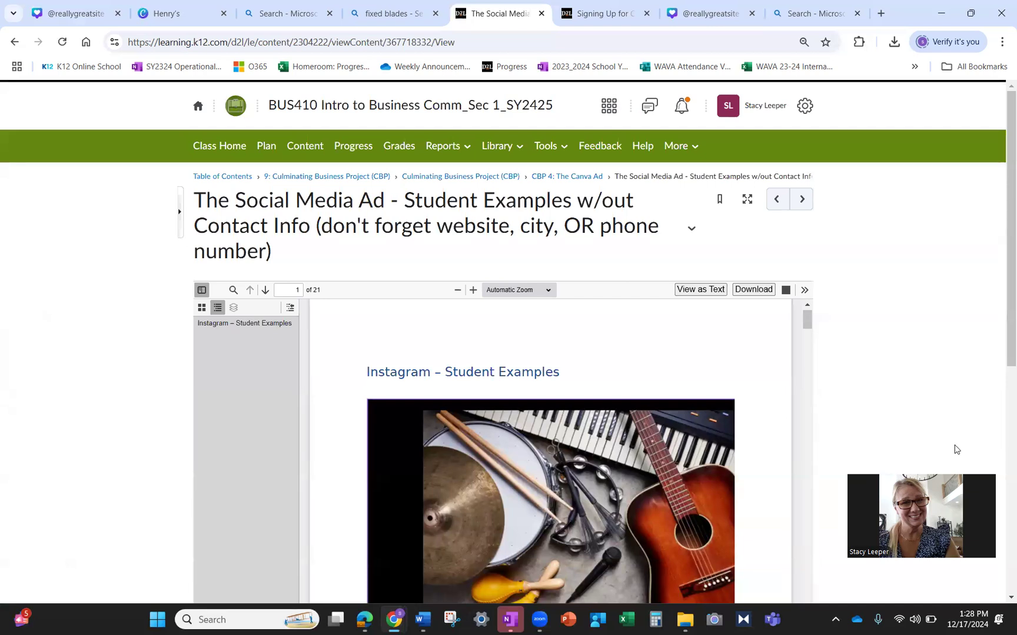
{"action": "scroll", "coordinate": [940, 411], "scroll_direction": "down", "scroll_amount": 3}
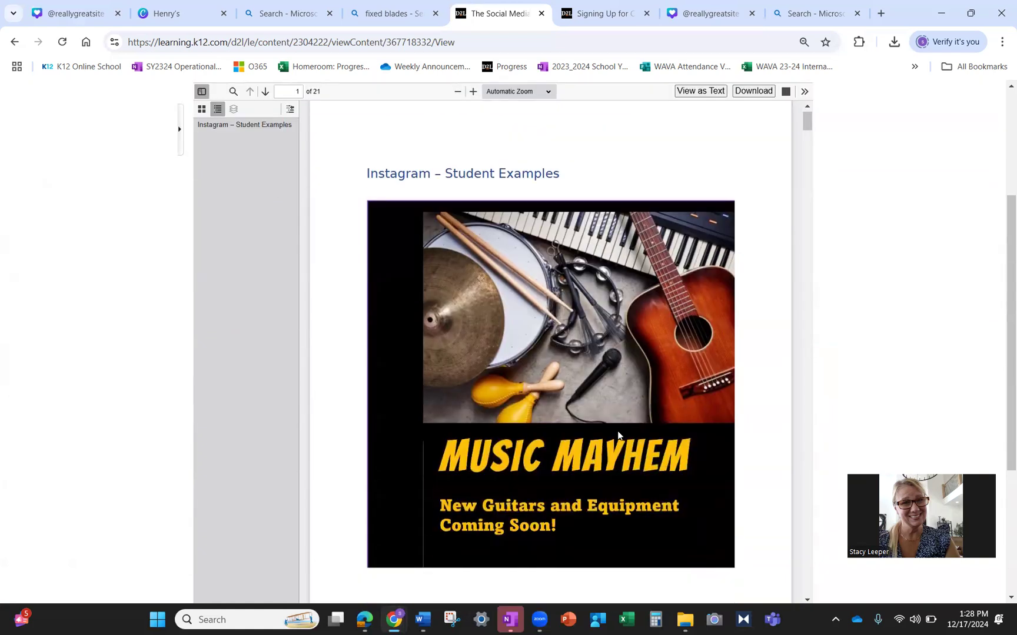
{"action": "scroll", "coordinate": [617, 436], "scroll_direction": "down", "scroll_amount": 10}
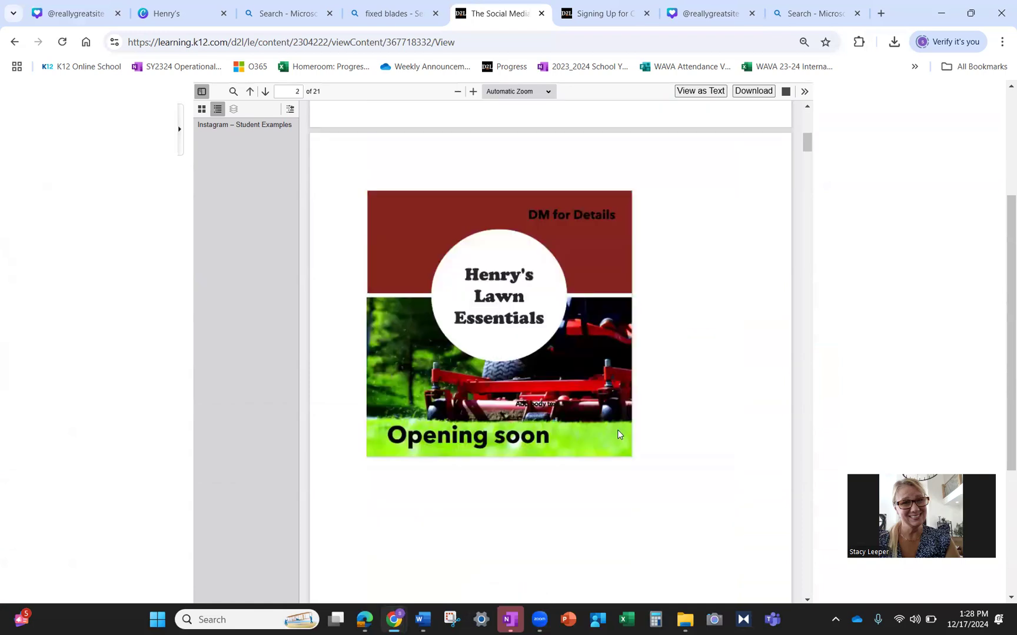
{"action": "scroll", "coordinate": [617, 435], "scroll_direction": "down", "scroll_amount": 10}
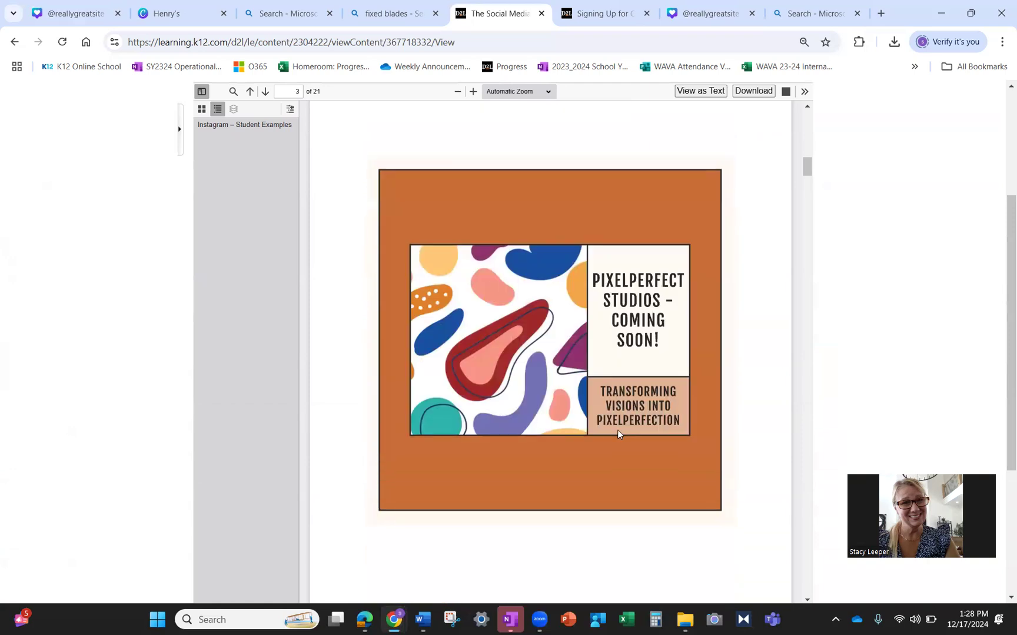
{"action": "scroll", "coordinate": [617, 434], "scroll_direction": "up", "scroll_amount": 9}
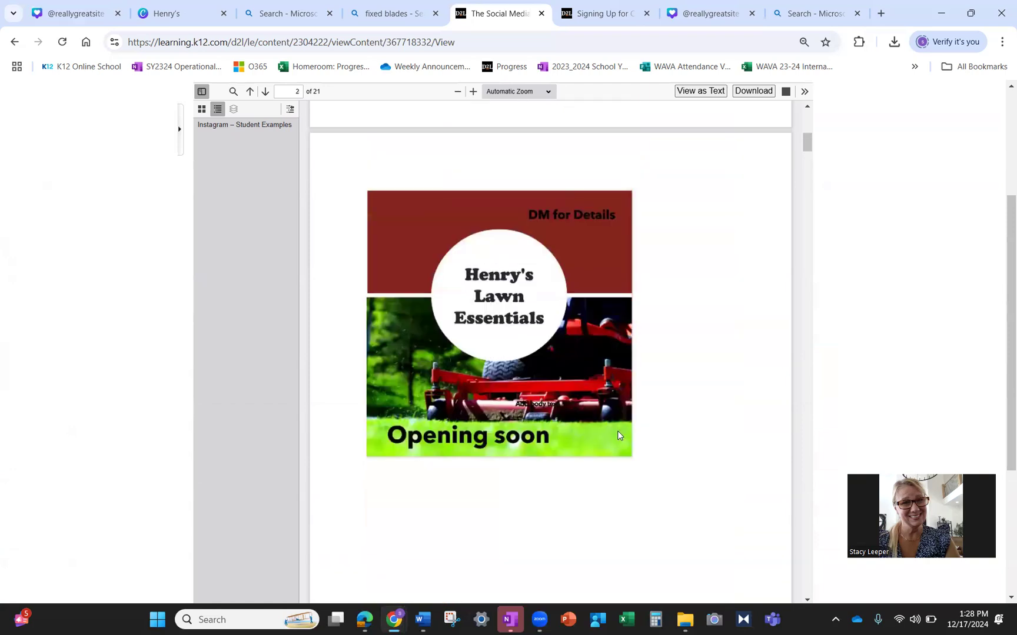
{"action": "scroll", "coordinate": [617, 436], "scroll_direction": "down", "scroll_amount": 20}
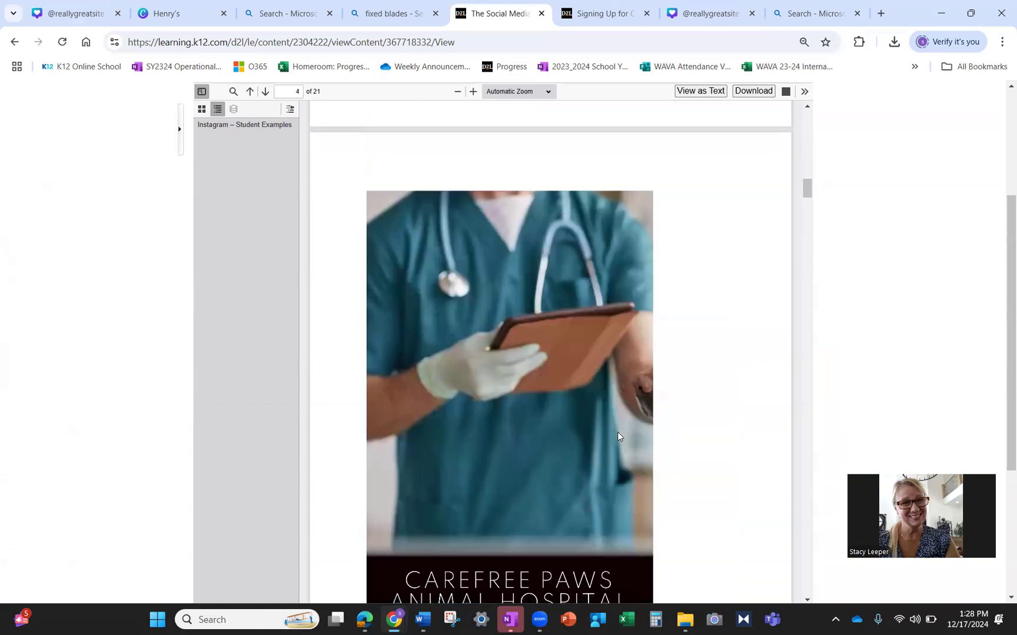
{"action": "scroll", "coordinate": [618, 436], "scroll_direction": "up", "scroll_amount": 10}
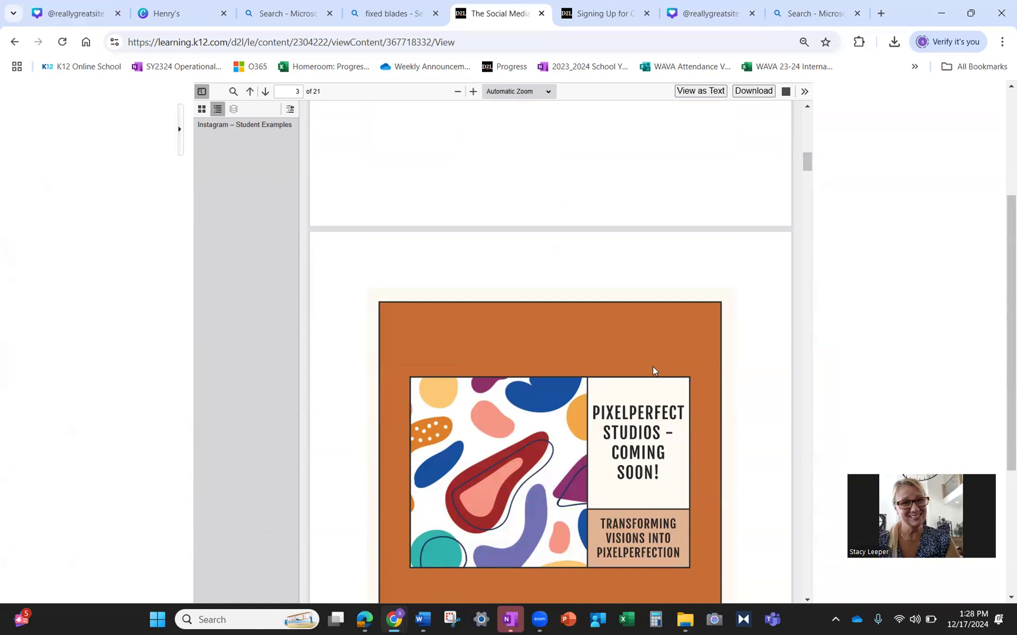
{"action": "scroll", "coordinate": [654, 370], "scroll_direction": "up", "scroll_amount": 8}
{"action": "scroll", "coordinate": [497, 258], "scroll_direction": "up", "scroll_amount": 2}
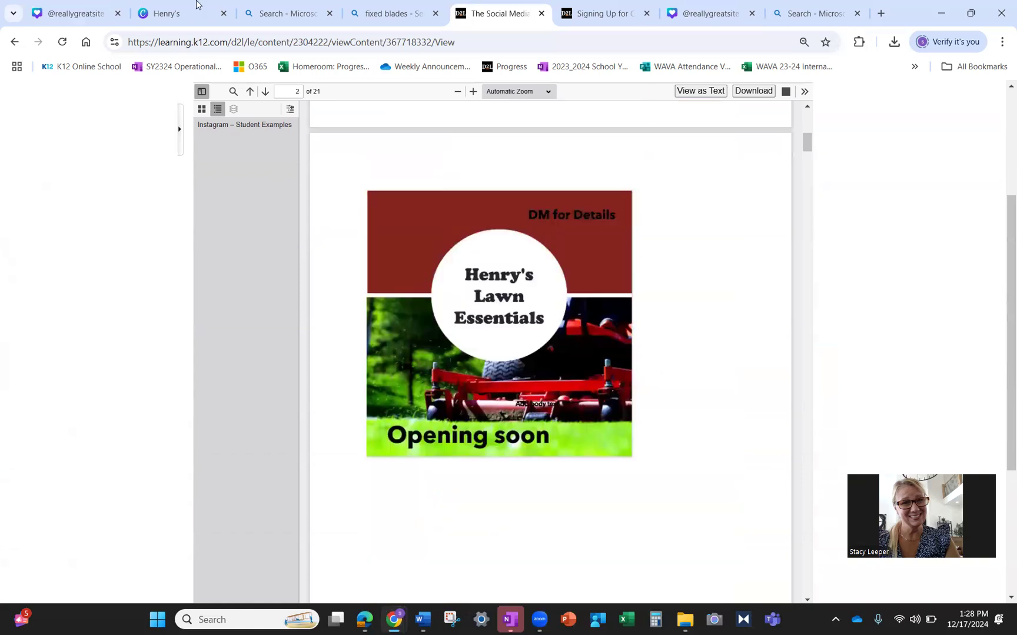
- Compare with the Henry's Lawn Care design, then keep scrolling the student examples PDF
{"action": "left_click", "coordinate": [160, 13]}
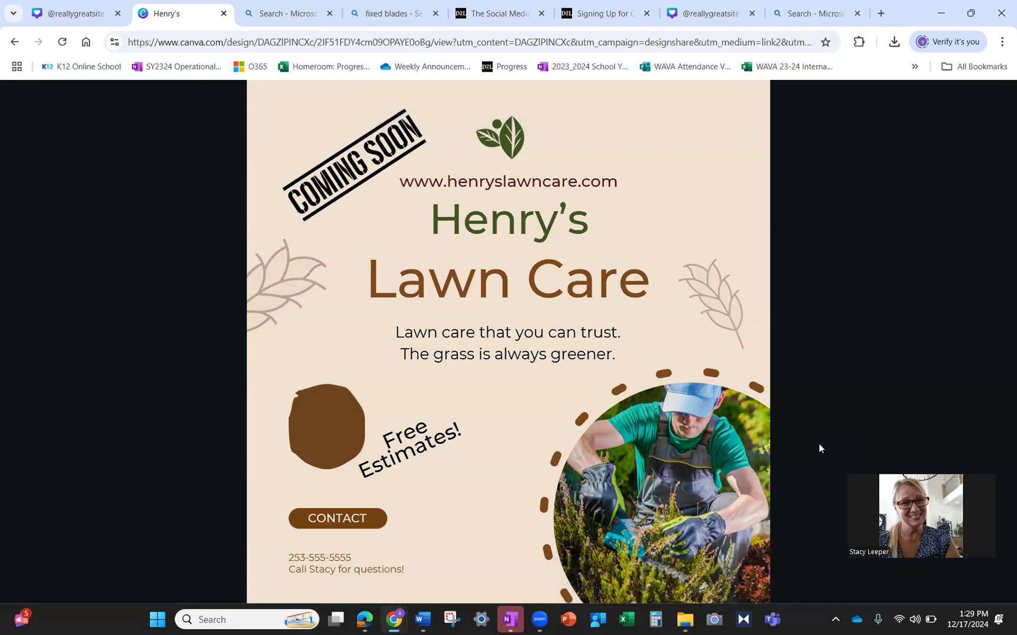
{"action": "left_click", "coordinate": [487, 3]}
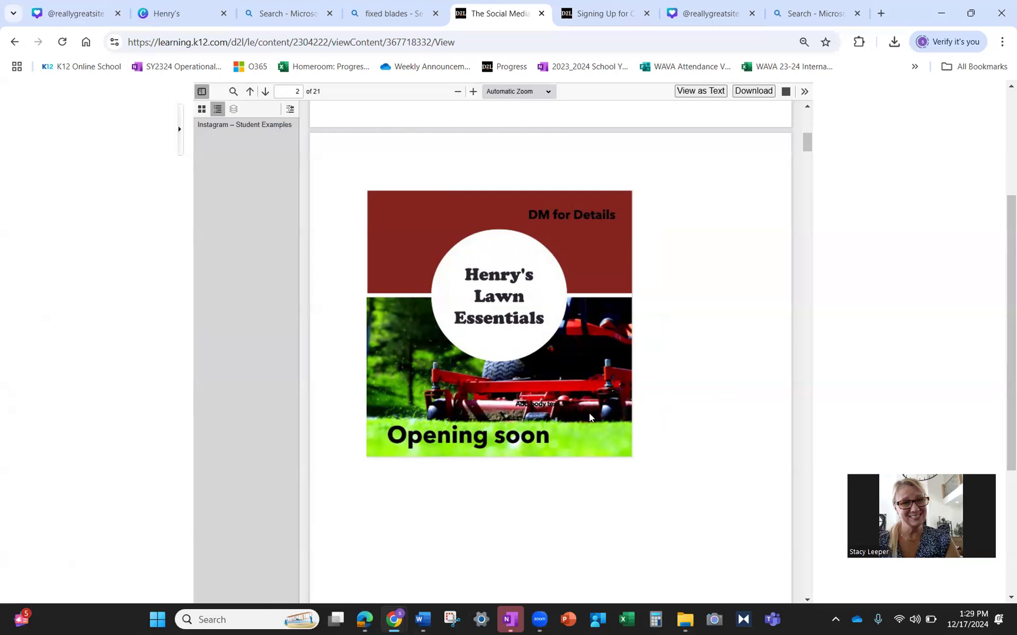
{"action": "scroll", "coordinate": [590, 414], "scroll_direction": "down", "scroll_amount": 7}
{"action": "scroll", "coordinate": [591, 417], "scroll_direction": "down", "scroll_amount": 20}
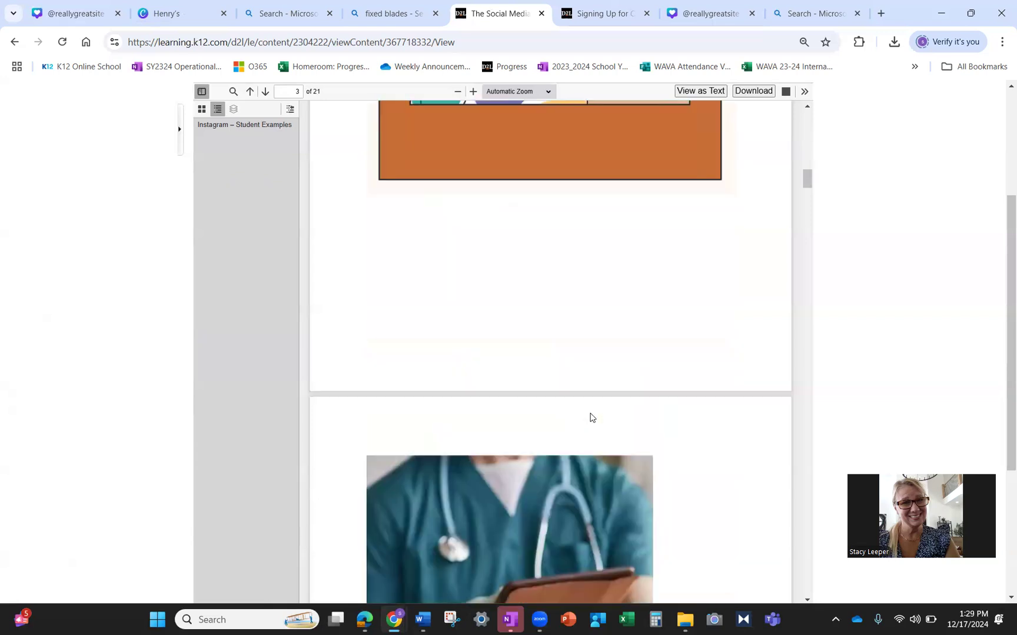
{"action": "scroll", "coordinate": [592, 417], "scroll_direction": "down", "scroll_amount": 7}
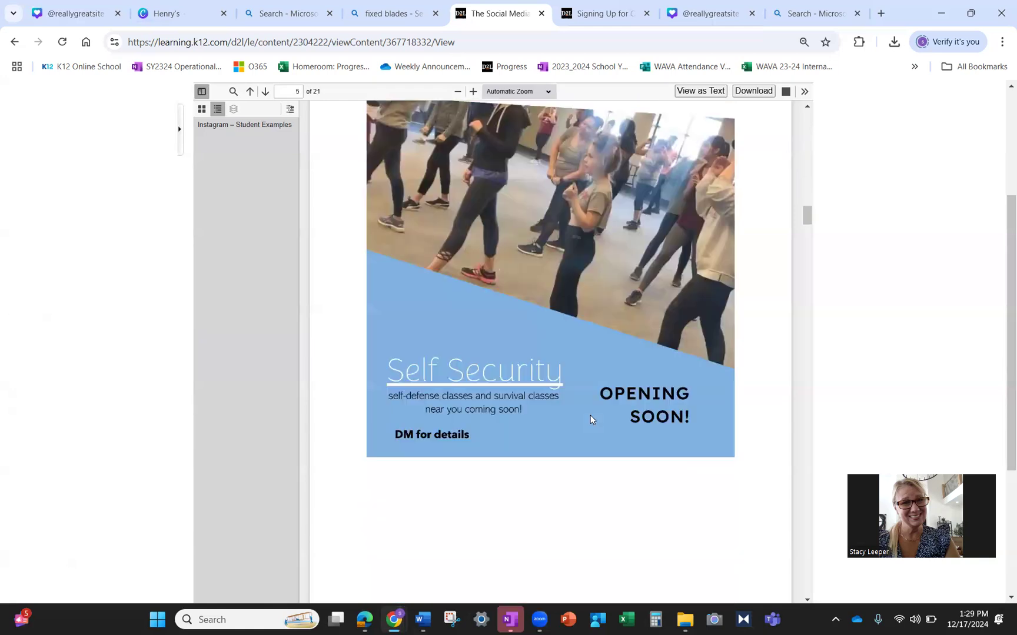
{"action": "scroll", "coordinate": [590, 419], "scroll_direction": "up", "scroll_amount": 1}
{"action": "scroll", "coordinate": [590, 419], "scroll_direction": "down", "scroll_amount": 12}
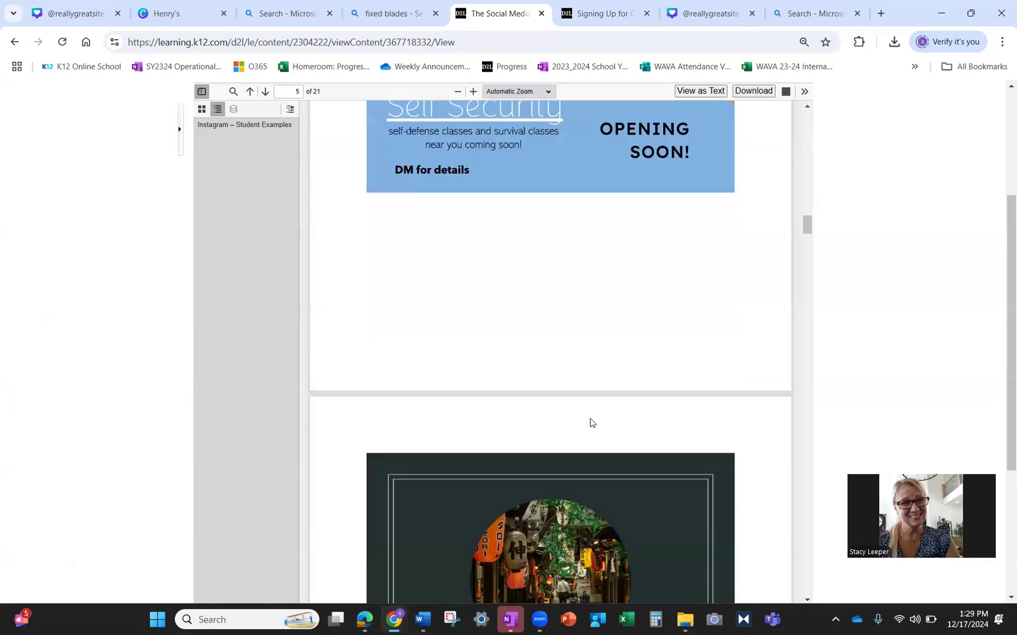
{"action": "scroll", "coordinate": [590, 421], "scroll_direction": "down", "scroll_amount": 10}
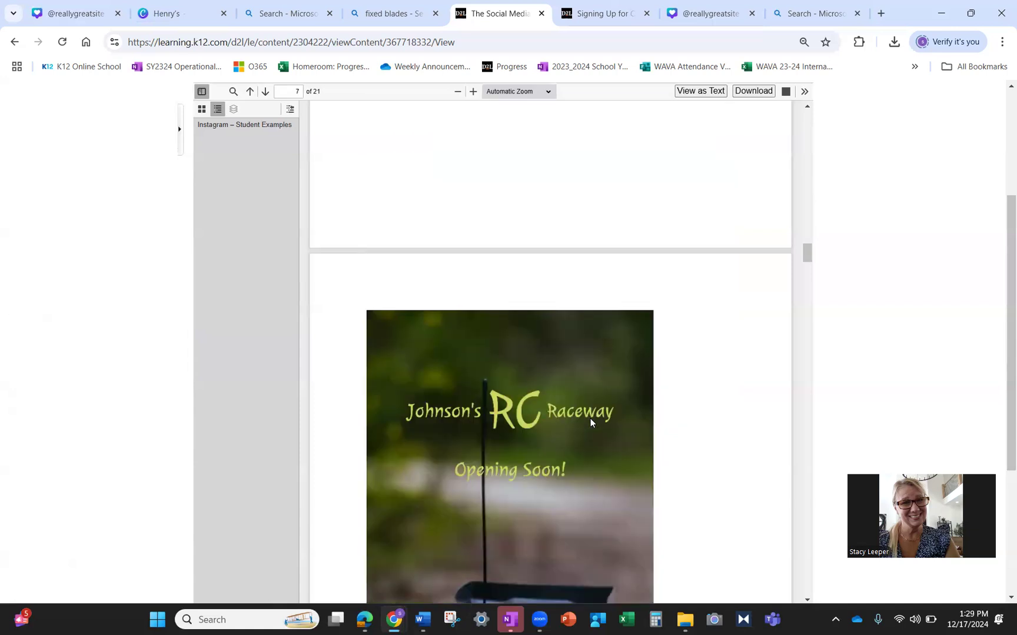
{"action": "scroll", "coordinate": [591, 423], "scroll_direction": "down", "scroll_amount": 10}
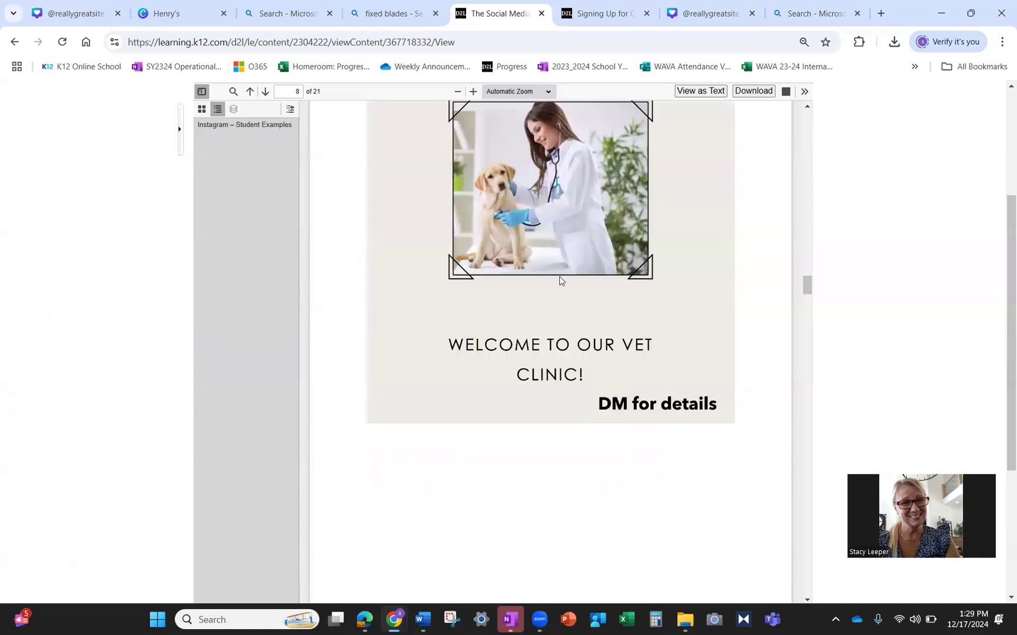
{"action": "scroll", "coordinate": [559, 284], "scroll_direction": "down", "scroll_amount": 10}
{"action": "scroll", "coordinate": [556, 287], "scroll_direction": "up", "scroll_amount": 2}
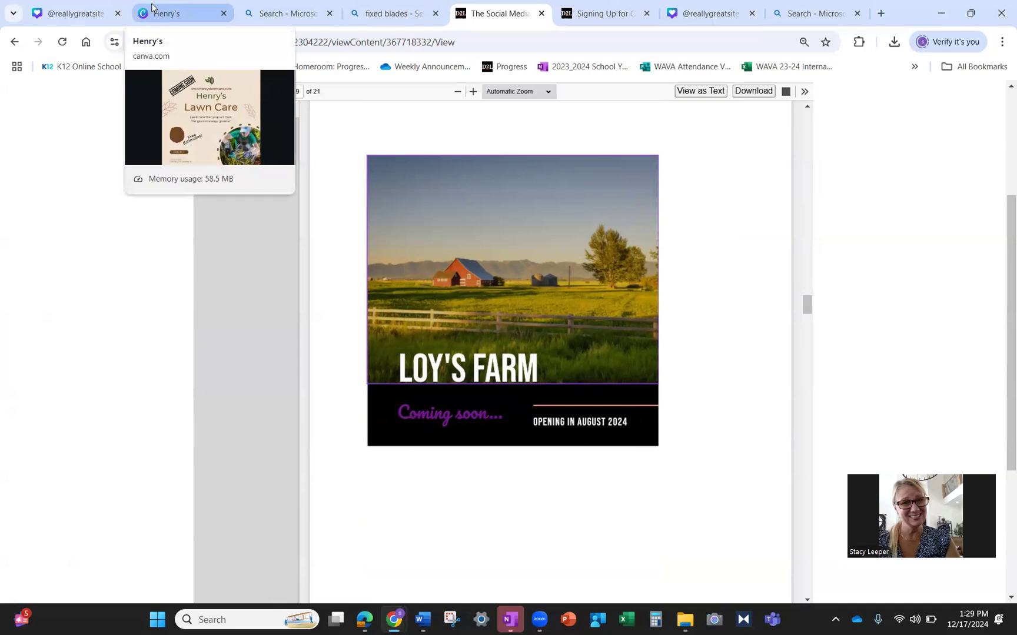
- Go from the knife-shop design to Canva Home and create a new Instagram Post (Square)
{"action": "left_click", "coordinate": [152, 7]}
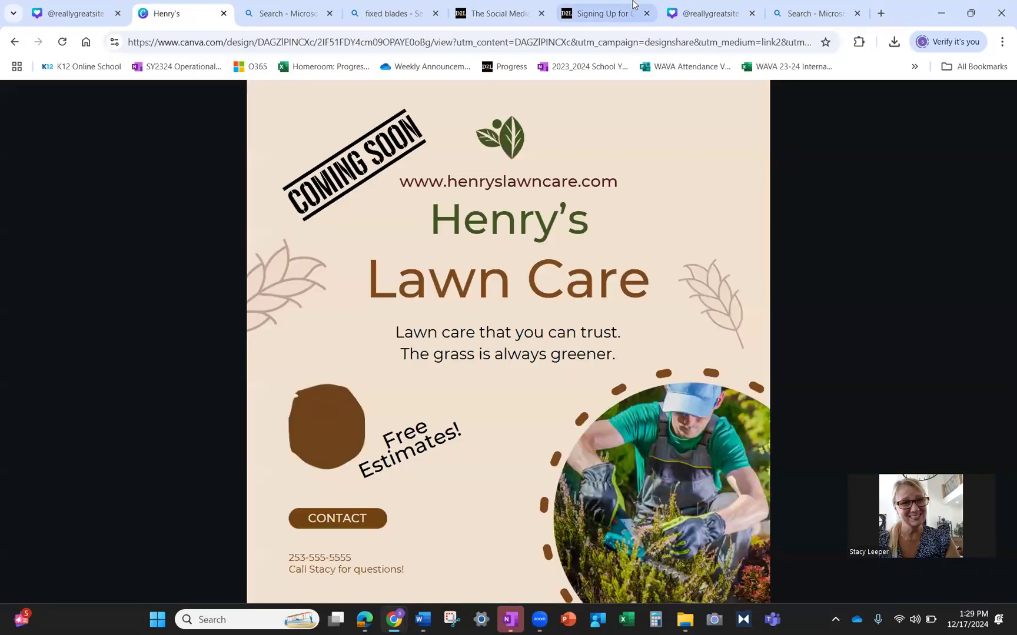
{"action": "left_click", "coordinate": [714, 7]}
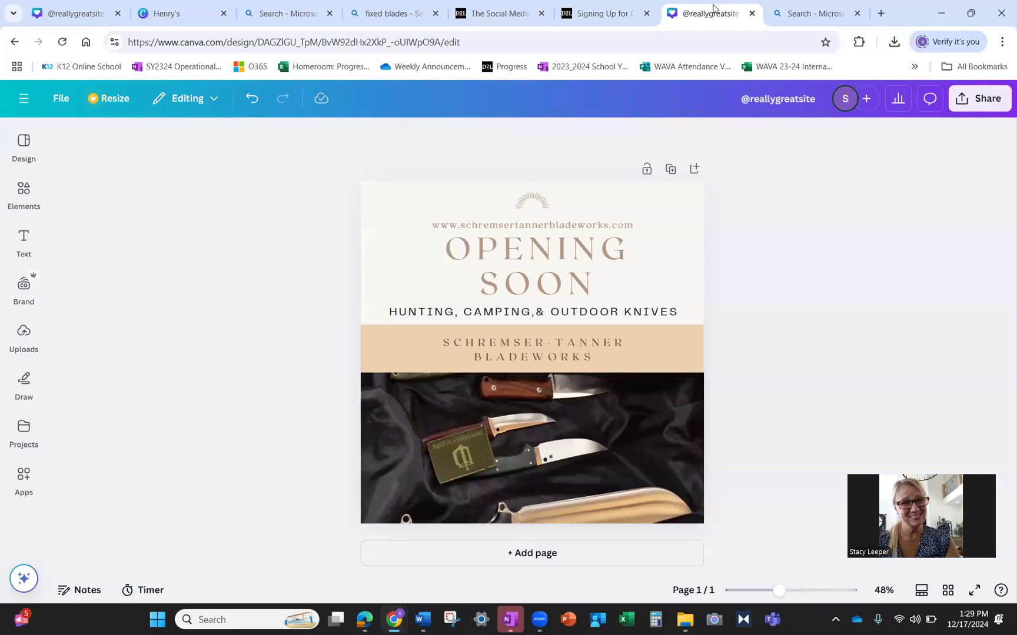
{"action": "left_click", "coordinate": [23, 98]}
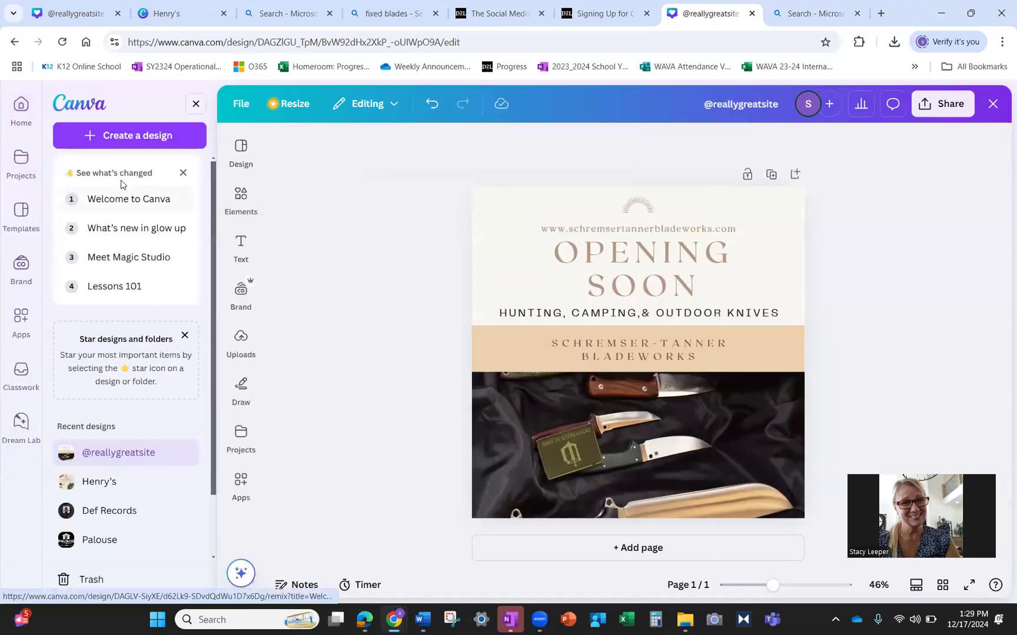
{"action": "left_click", "coordinate": [21, 108]}
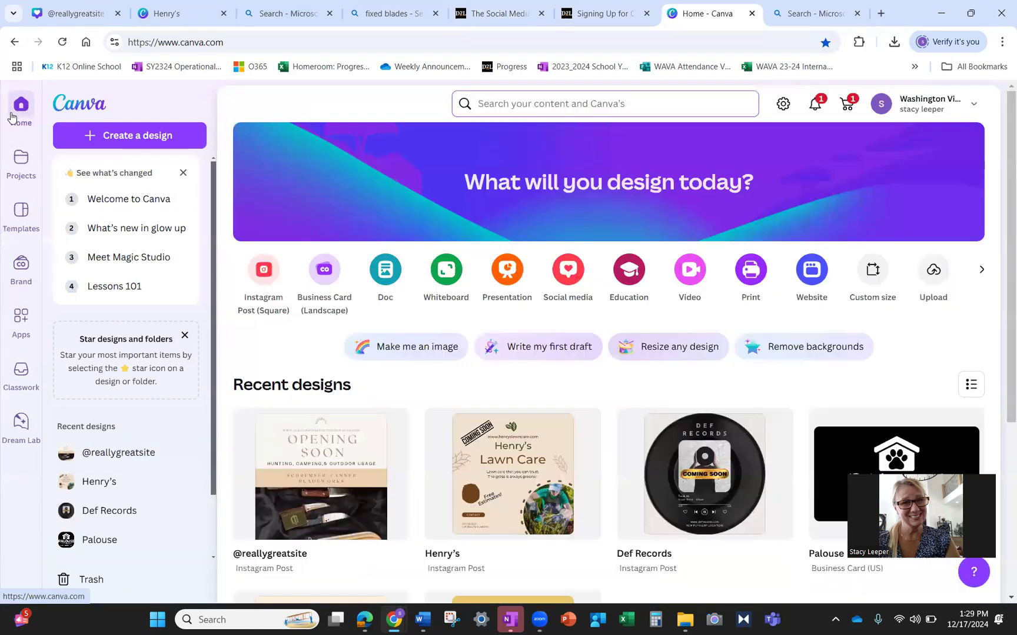
{"action": "left_click", "coordinate": [265, 277]}
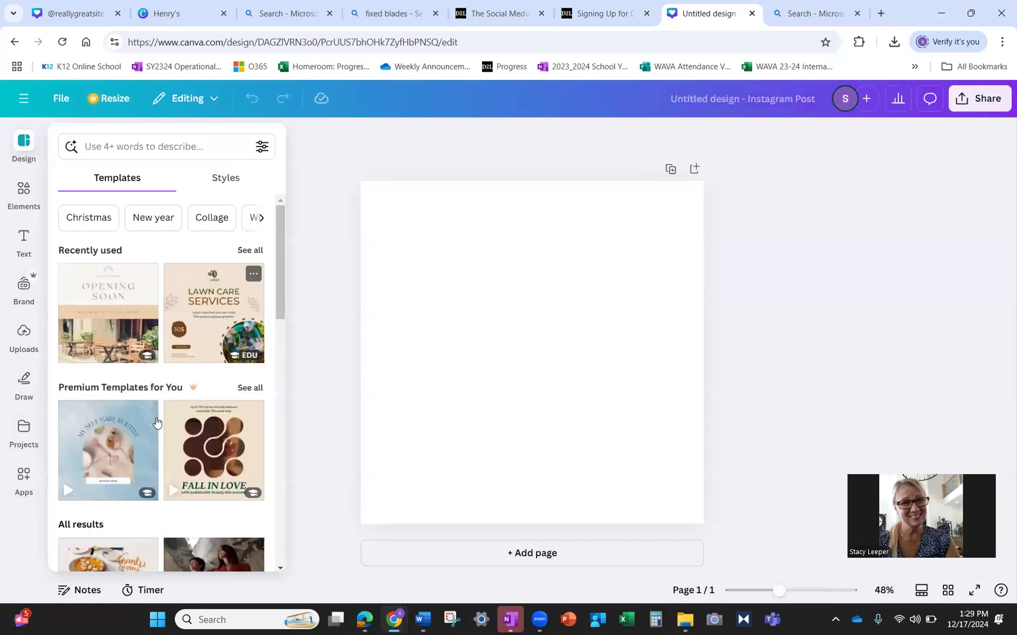
- Search the templates for 'hair salon opening soon'
{"action": "left_click", "coordinate": [165, 146]}
{"action": "type", "text": "h"}
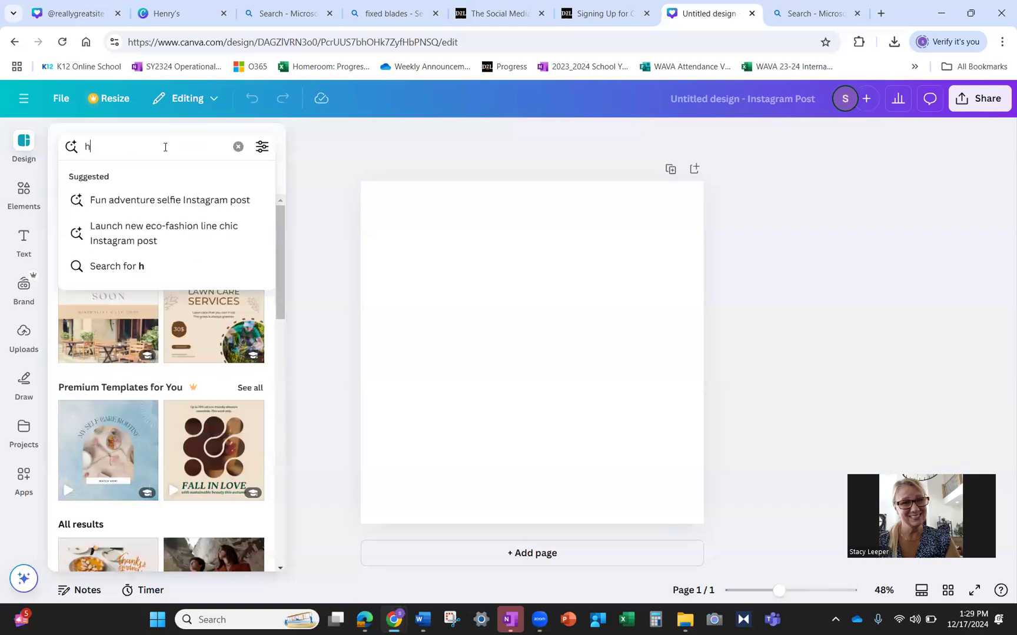
{"action": "type", "text": "air salong"}
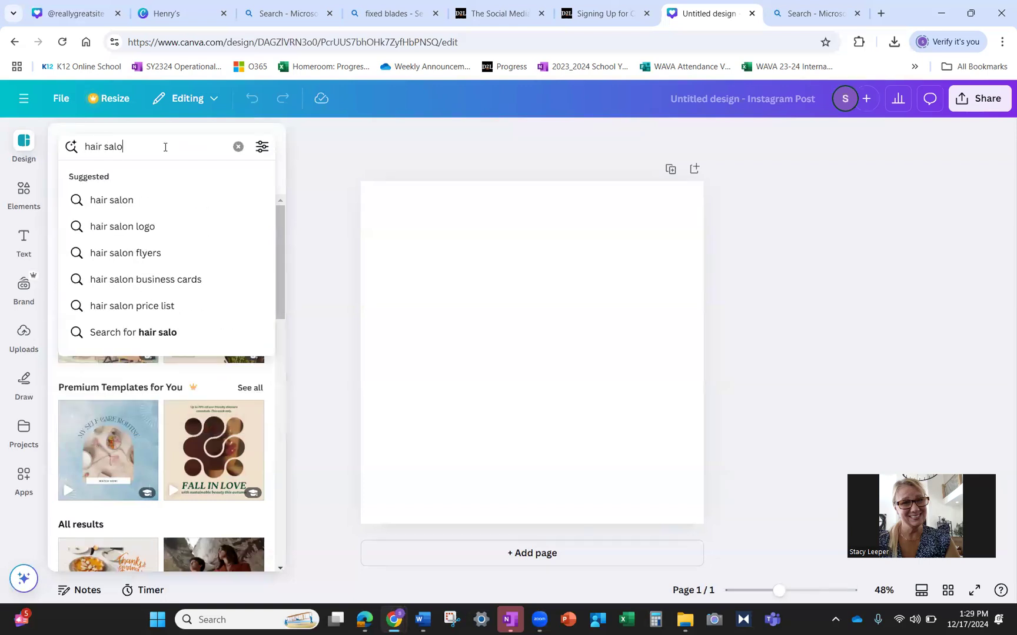
{"action": "key", "text": "BackSpace"}
{"action": "key", "text": "Return"}
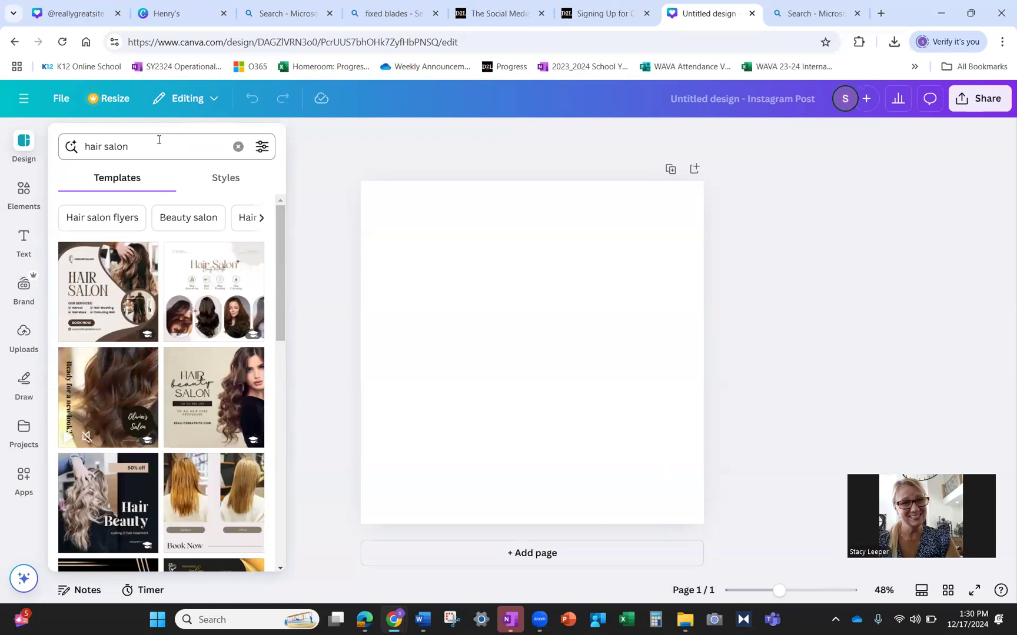
{"action": "left_click", "coordinate": [159, 140]}
{"action": "type", "text": "opening"}
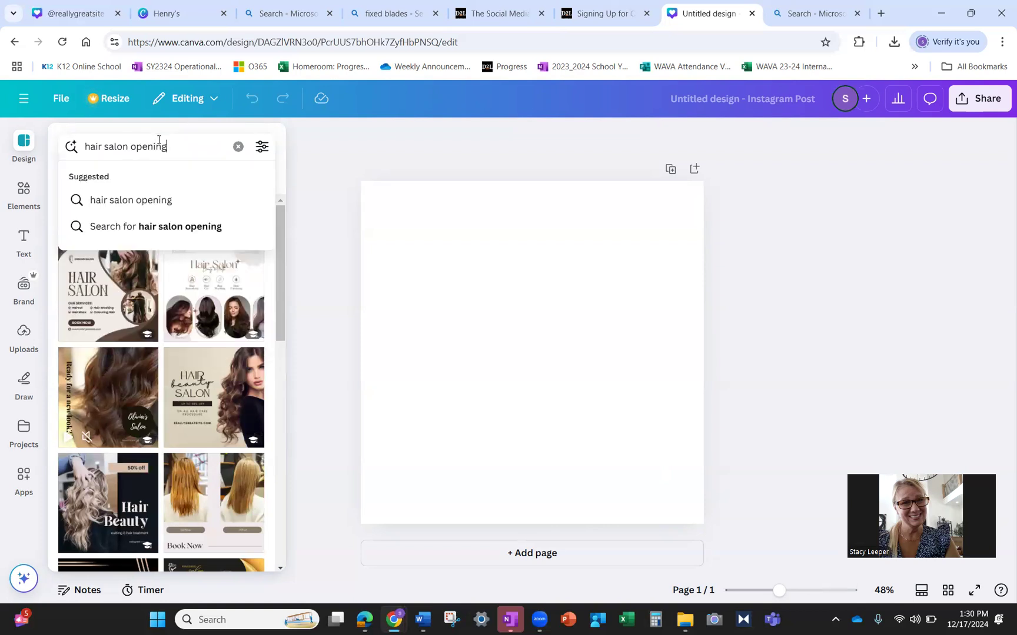
{"action": "type", "text": " soon"}
{"action": "key", "text": "Return"}
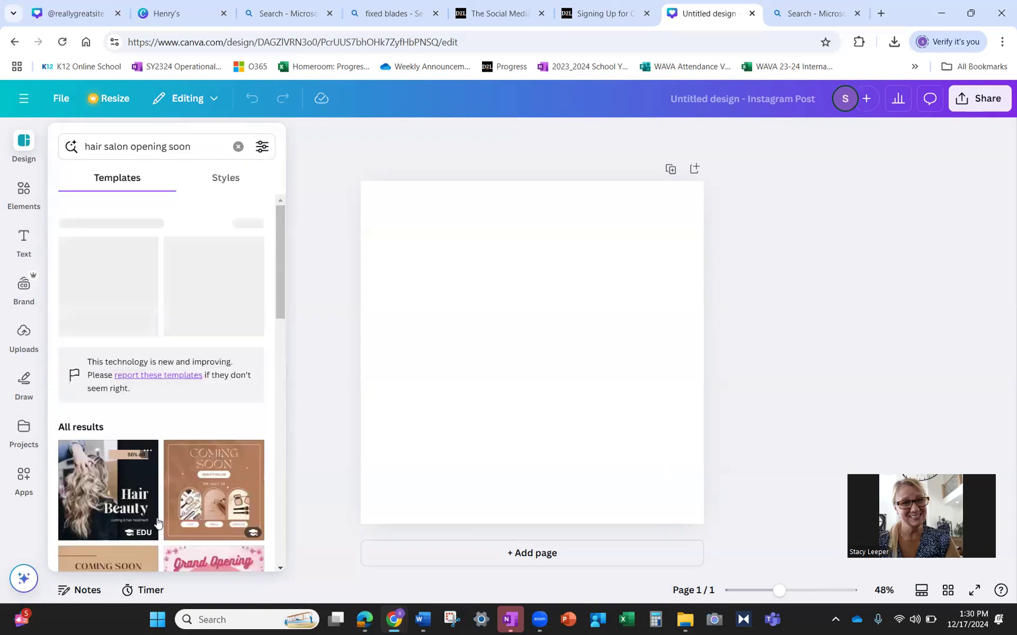
- Scroll the results and apply the brown-and-black Hair Beauty Salon template
{"action": "scroll", "coordinate": [227, 306], "scroll_direction": "down", "scroll_amount": 3}
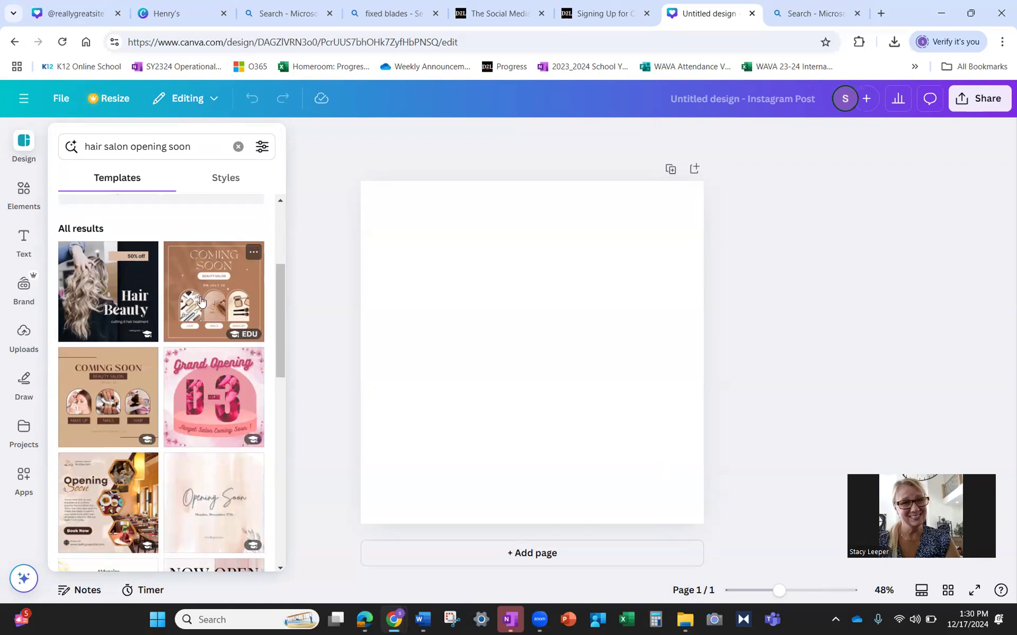
{"action": "scroll", "coordinate": [114, 382], "scroll_direction": "down", "scroll_amount": 3}
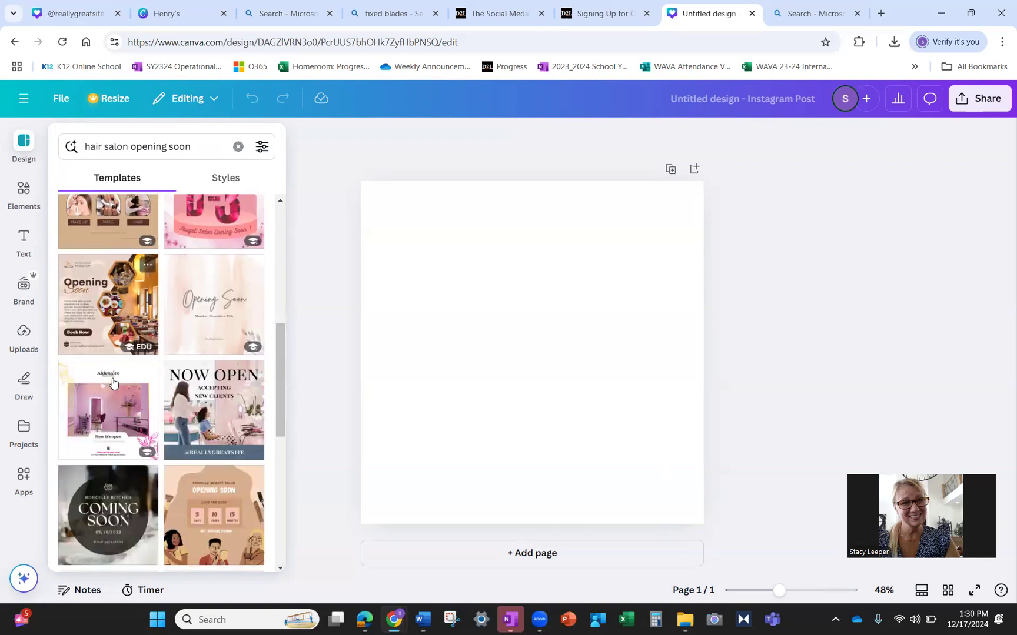
{"action": "scroll", "coordinate": [100, 382], "scroll_direction": "up", "scroll_amount": 1}
{"action": "scroll", "coordinate": [94, 380], "scroll_direction": "down", "scroll_amount": 3}
{"action": "scroll", "coordinate": [93, 380], "scroll_direction": "down", "scroll_amount": 2}
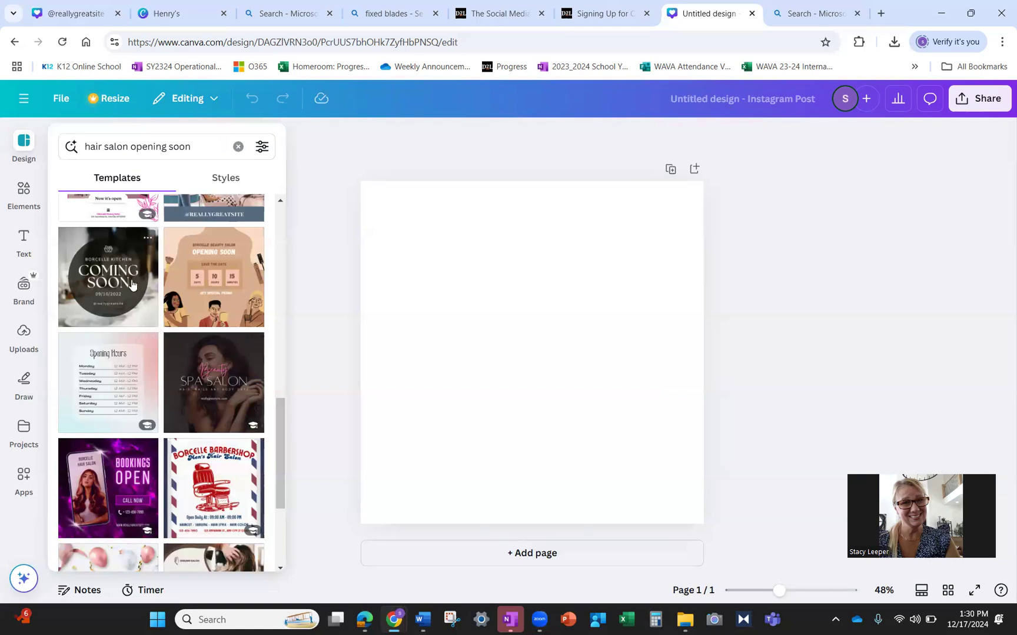
{"action": "scroll", "coordinate": [149, 321], "scroll_direction": "down", "scroll_amount": 3}
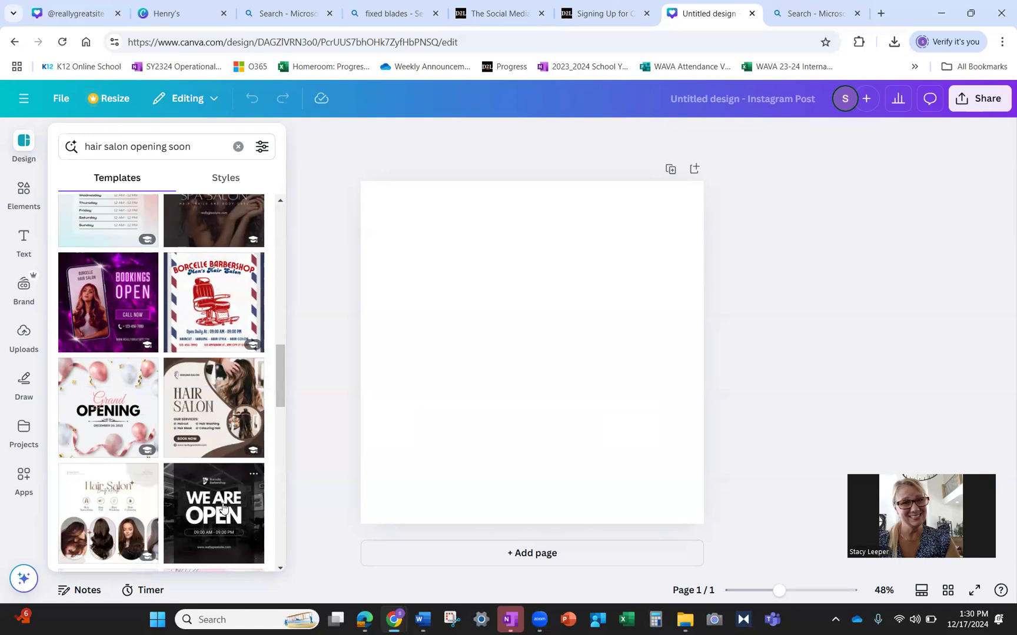
{"action": "scroll", "coordinate": [221, 510], "scroll_direction": "down", "scroll_amount": 4}
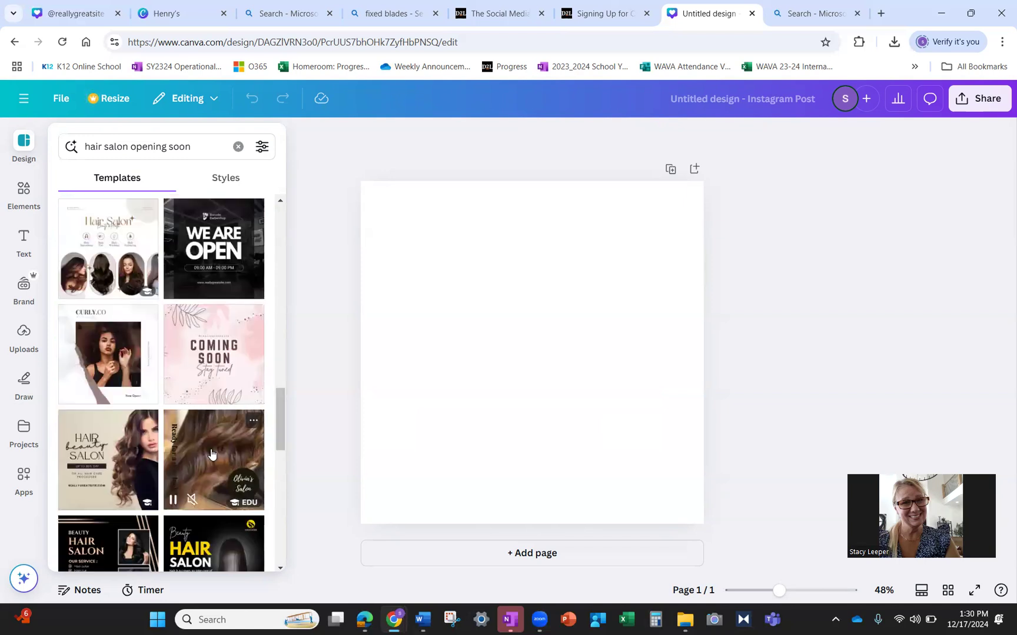
{"action": "scroll", "coordinate": [212, 454], "scroll_direction": "down", "scroll_amount": 2}
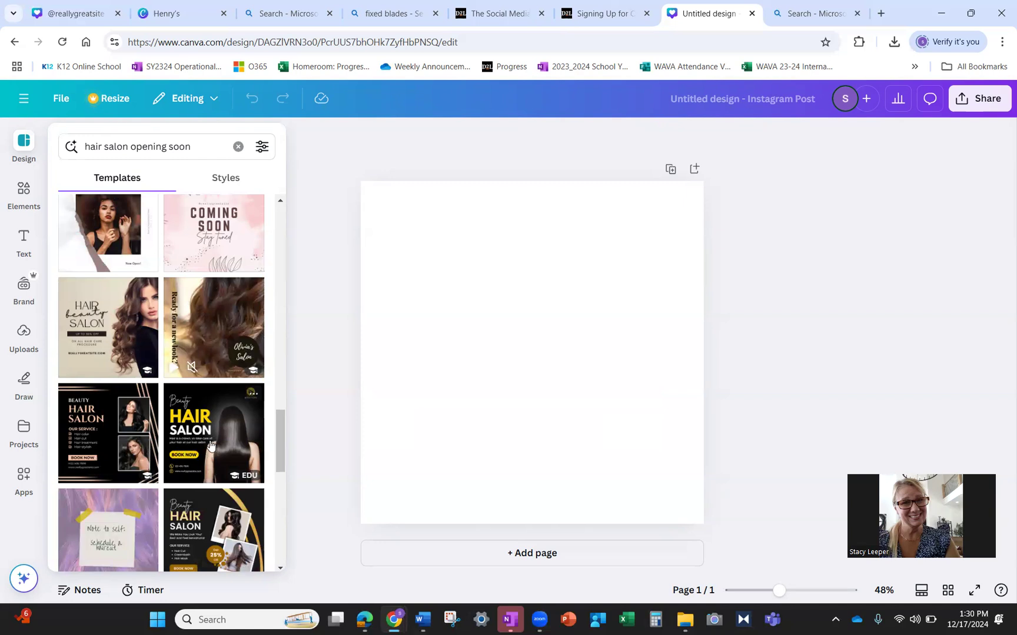
{"action": "left_click", "coordinate": [109, 325]}
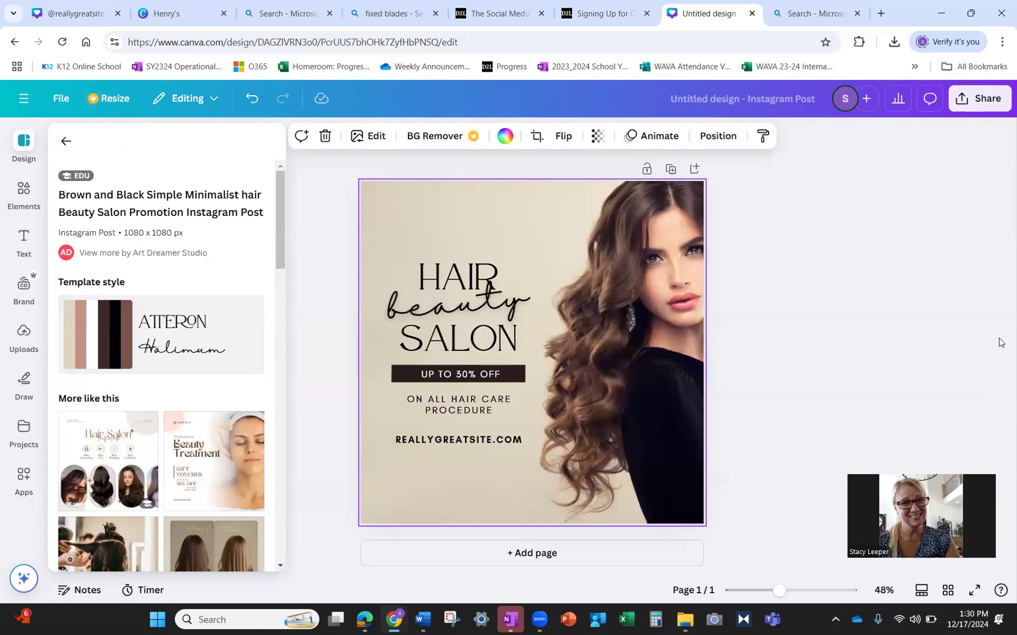
- Replace the script word 'beauty' with 'Belle' and 'Salon Co' on two lines
{"action": "left_click", "coordinate": [469, 280]}
{"action": "double_click", "coordinate": [469, 280]}
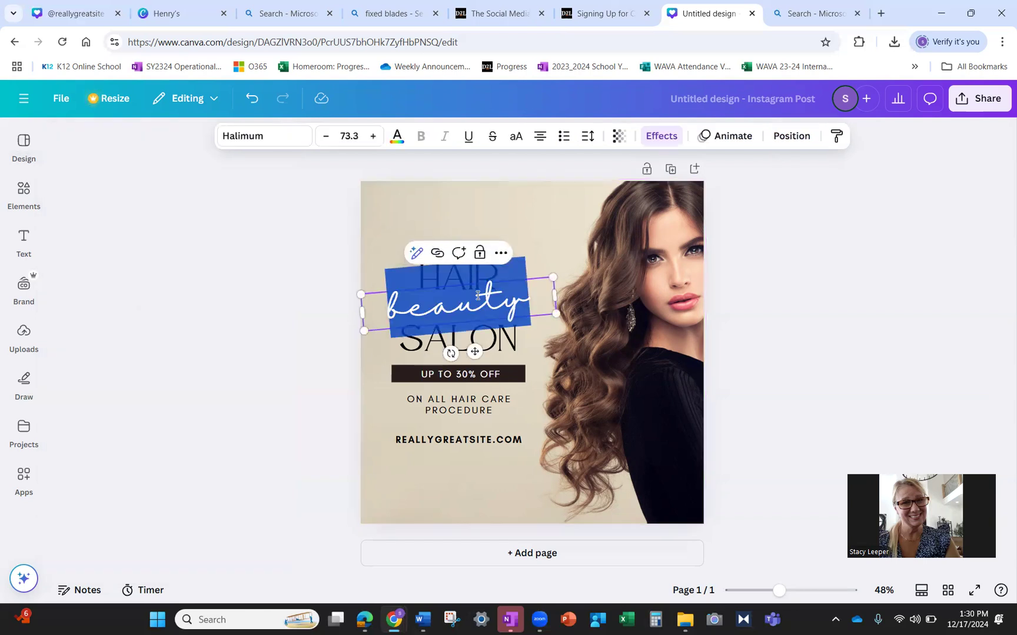
{"action": "left_click", "coordinate": [496, 350]}
{"action": "left_click", "coordinate": [506, 310]}
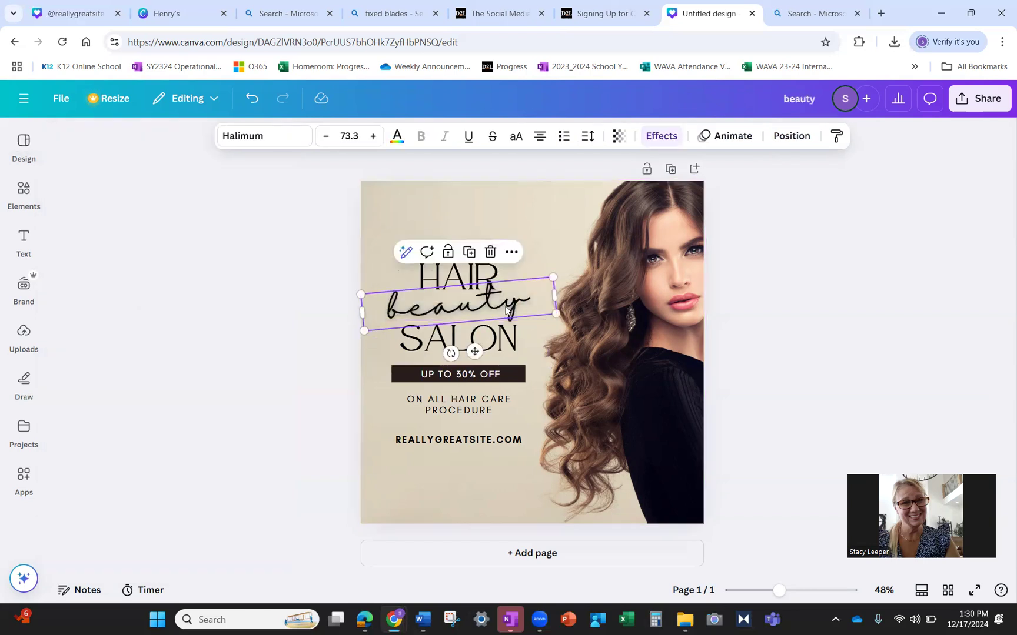
{"action": "double_click", "coordinate": [506, 305]}
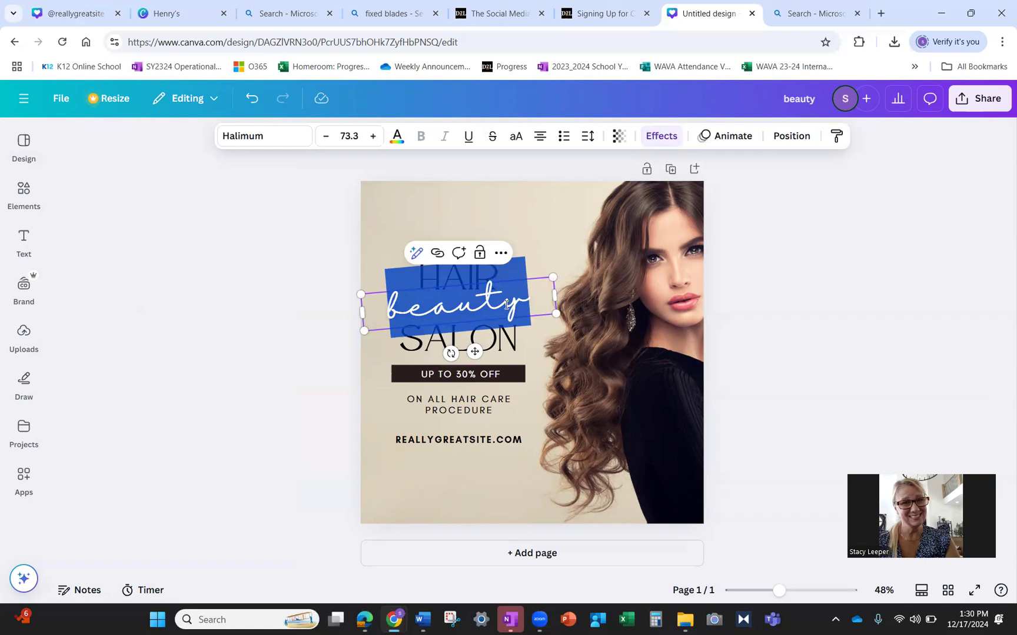
{"action": "type", "text": "Belle"}
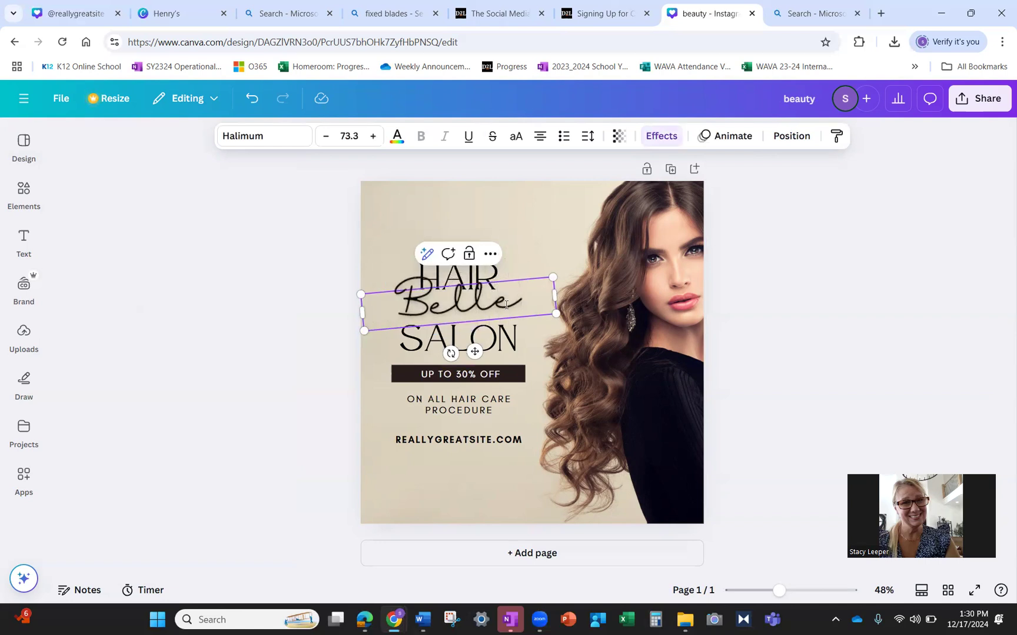
{"action": "key", "text": "Return"}
{"action": "type", "text": "Salon"}
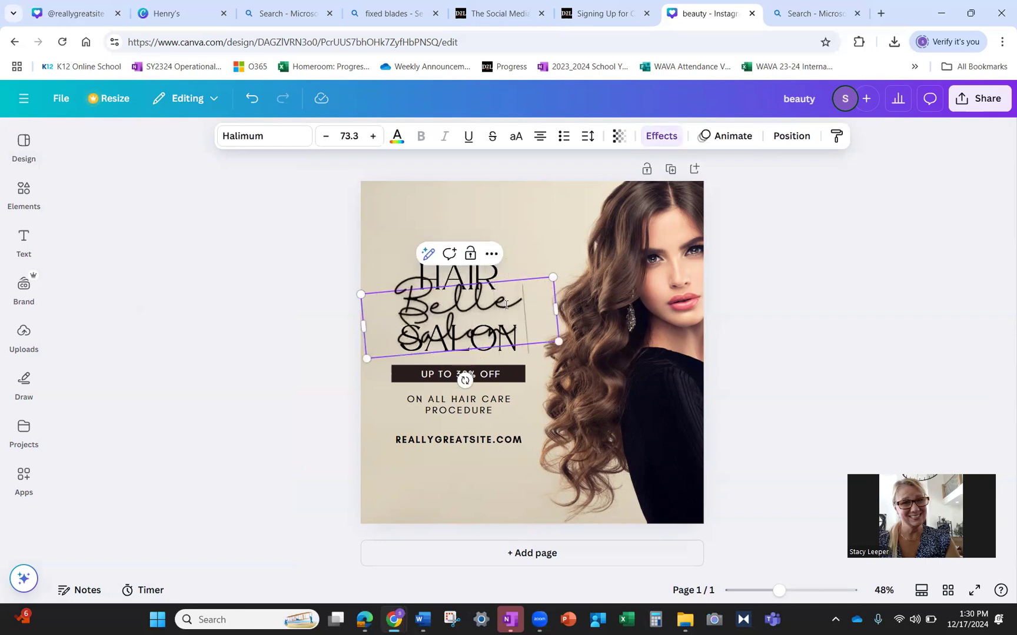
{"action": "type", "text": " Co"}
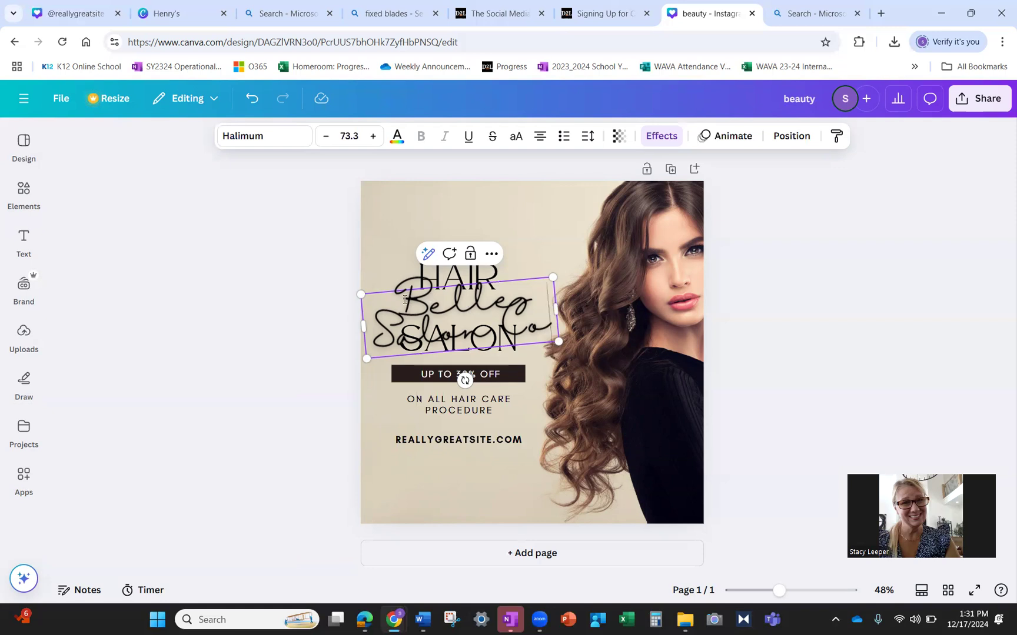
- Shrink the Belle Salon Co script text to size 42.3 so it fits one line
{"action": "key", "text": "ctrl+a"}
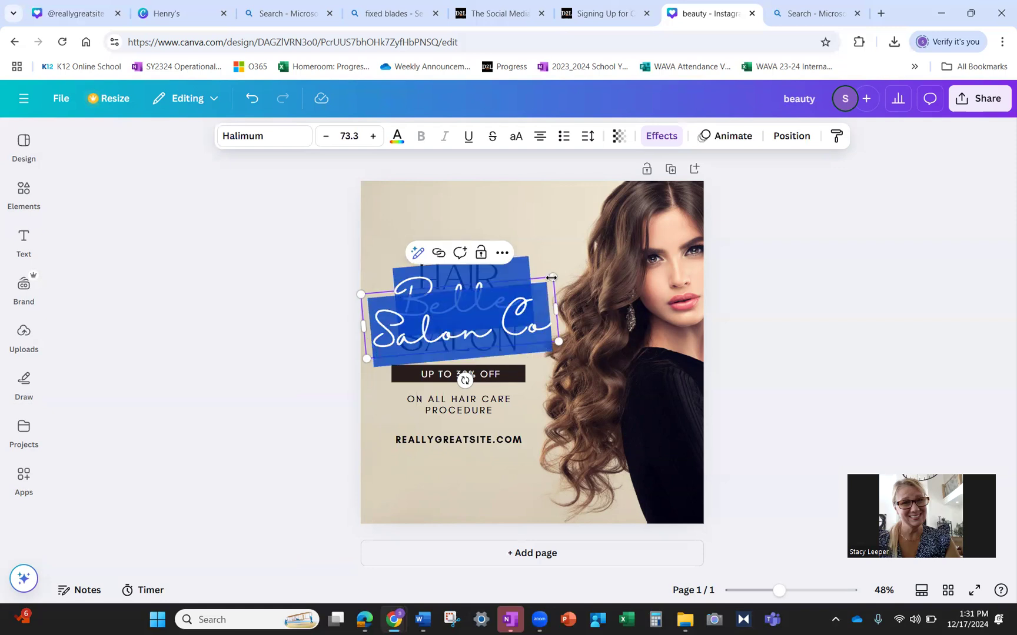
{"action": "left_click", "coordinate": [325, 137]}
{"action": "left_click", "coordinate": [325, 136]}
{"action": "double_click", "coordinate": [325, 137]}
{"action": "triple_click", "coordinate": [325, 136]}
{"action": "triple_click", "coordinate": [326, 137]}
{"action": "double_click", "coordinate": [325, 136]}
{"action": "double_click", "coordinate": [325, 136]}
{"action": "double_click", "coordinate": [325, 137]}
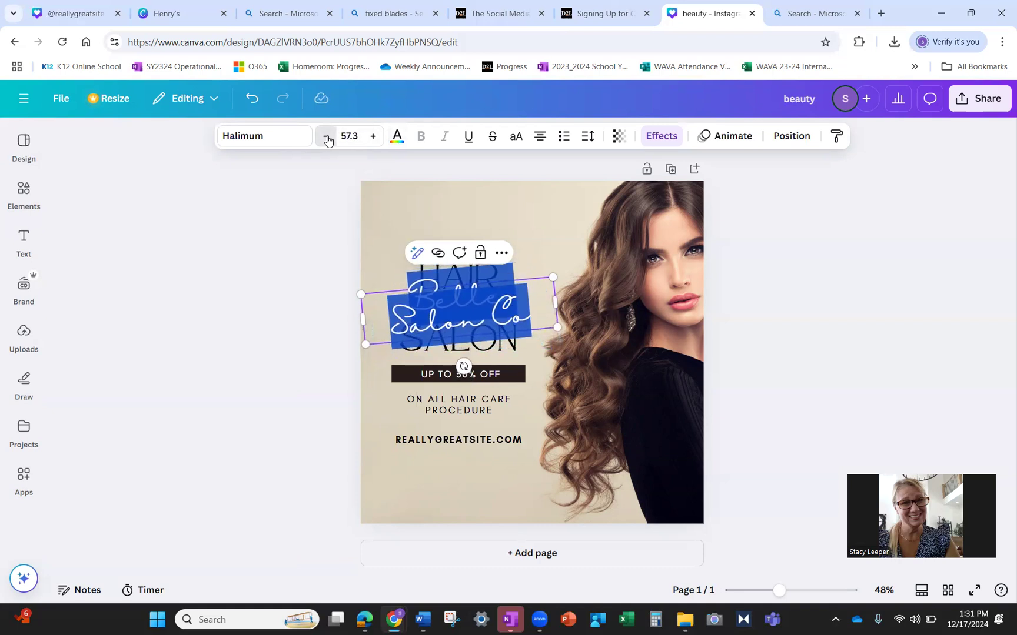
{"action": "double_click", "coordinate": [325, 137]}
{"action": "double_click", "coordinate": [325, 136]}
{"action": "double_click", "coordinate": [325, 136]}
{"action": "left_click", "coordinate": [326, 137]}
{"action": "double_click", "coordinate": [326, 136]}
{"action": "double_click", "coordinate": [325, 137]}
{"action": "double_click", "coordinate": [326, 136]}
{"action": "double_click", "coordinate": [325, 136]}
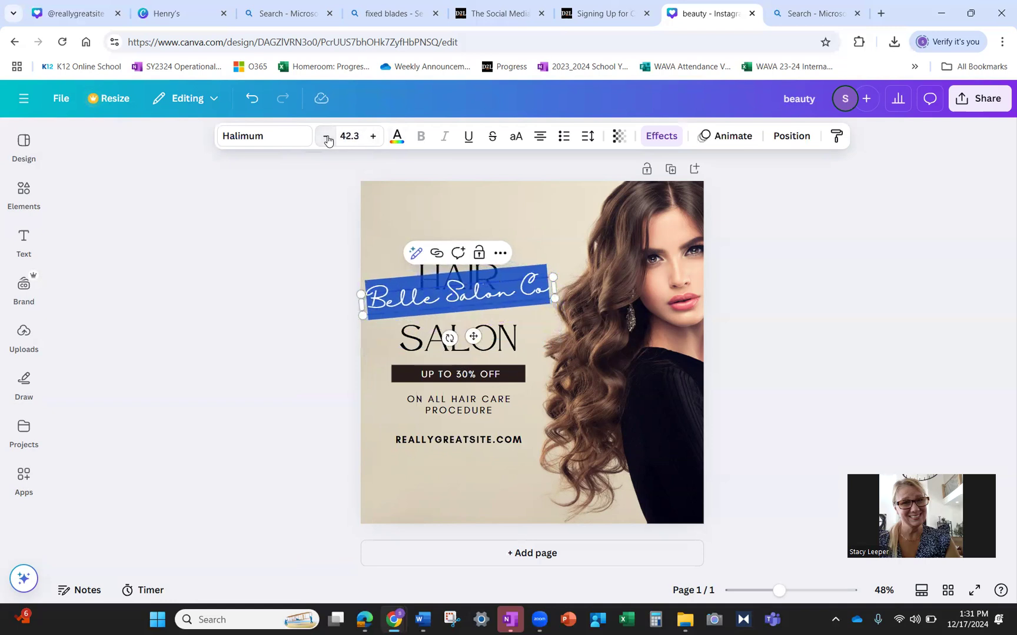
- Move the script text down between HAIR and SALON
{"action": "left_click", "coordinate": [564, 241]}
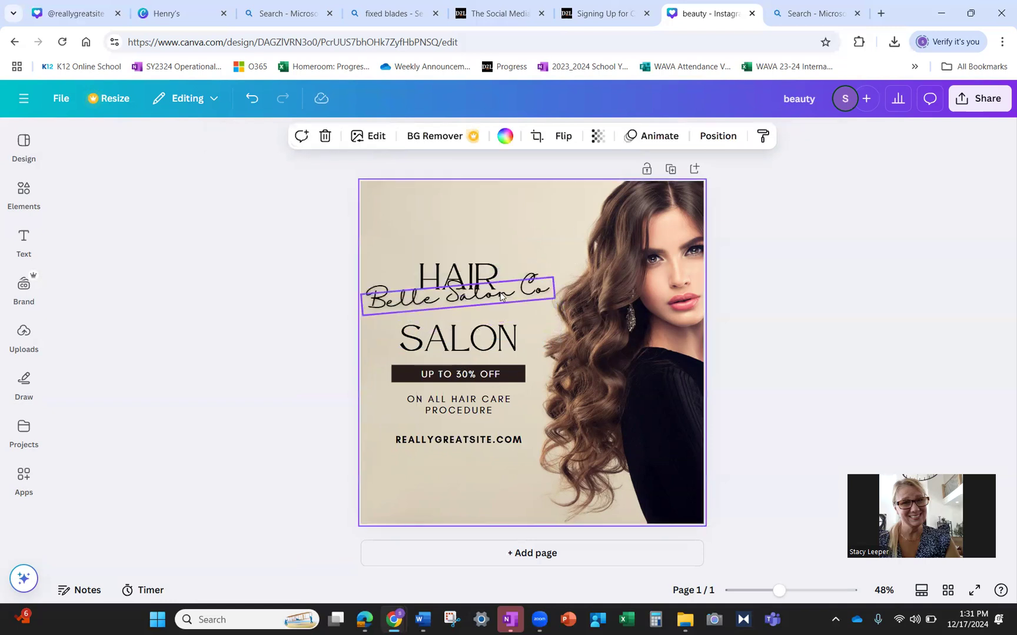
{"action": "left_click_drag", "start_coordinate": [503, 296], "coordinate": [525, 282]}
{"action": "left_click", "coordinate": [568, 230]}
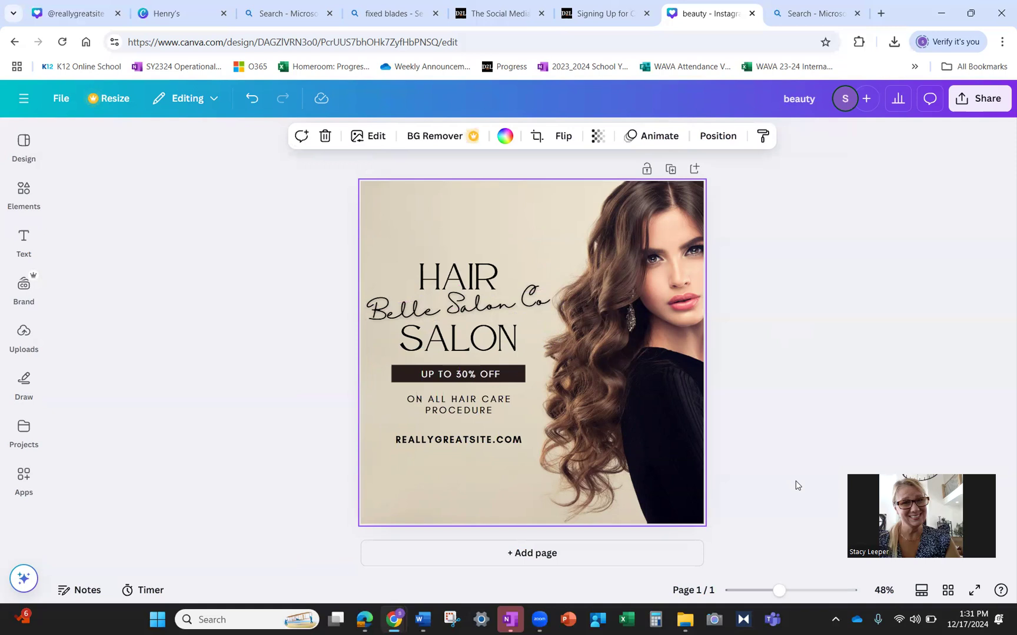
- Add a period so the title reads 'Belle Salon Co.'
{"action": "left_click", "coordinate": [518, 307]}
{"action": "left_click", "coordinate": [548, 304]}
{"action": "type", "text": "."}
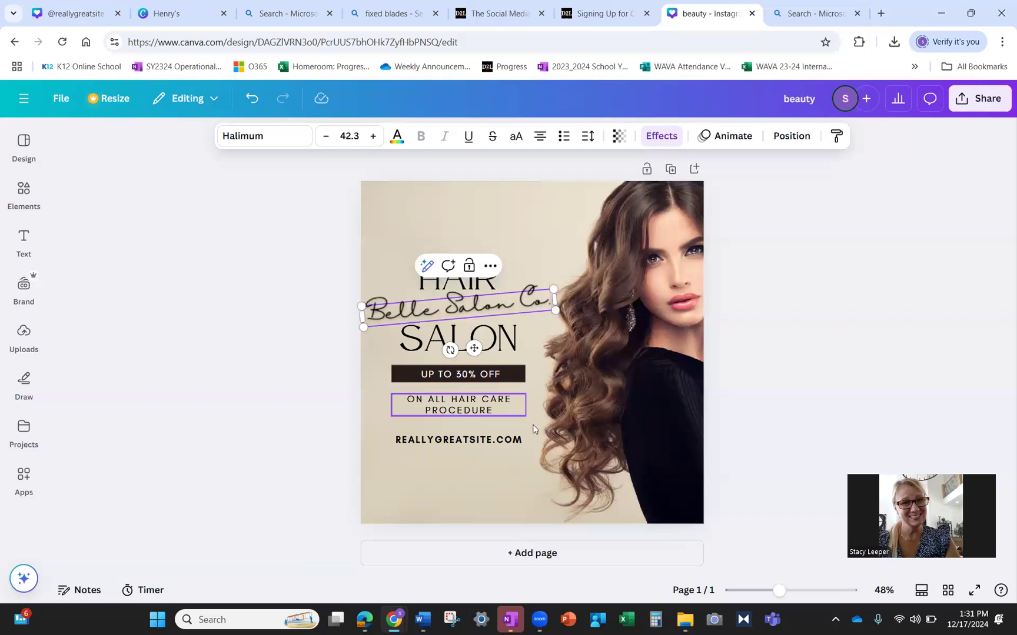
{"action": "left_click", "coordinate": [517, 480]}
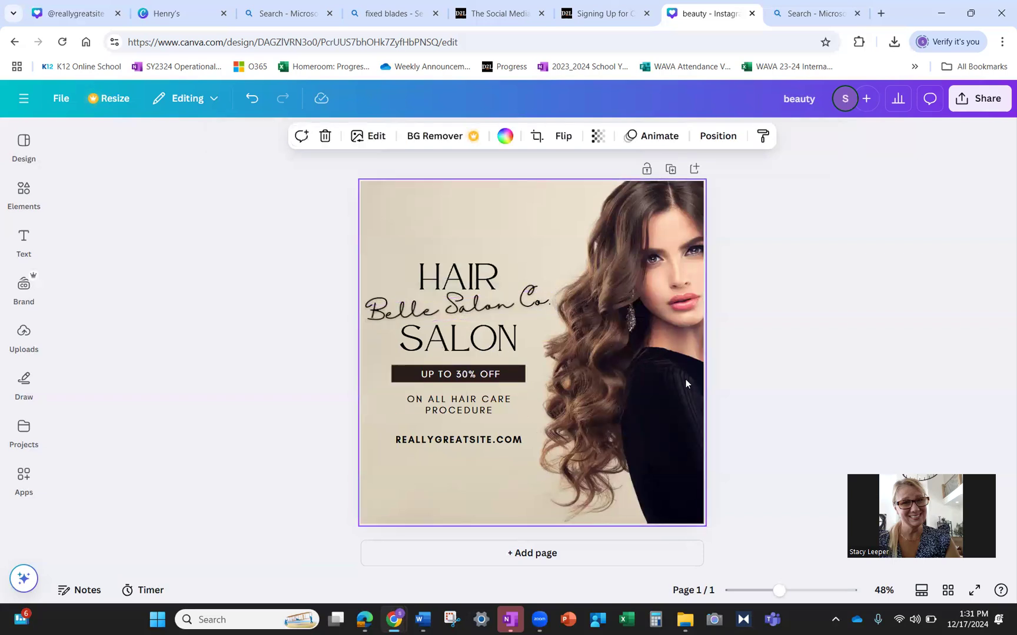
- Fine-tune the Belle Salon Co. title's position between HAIR and SALON
{"action": "left_click", "coordinate": [496, 307]}
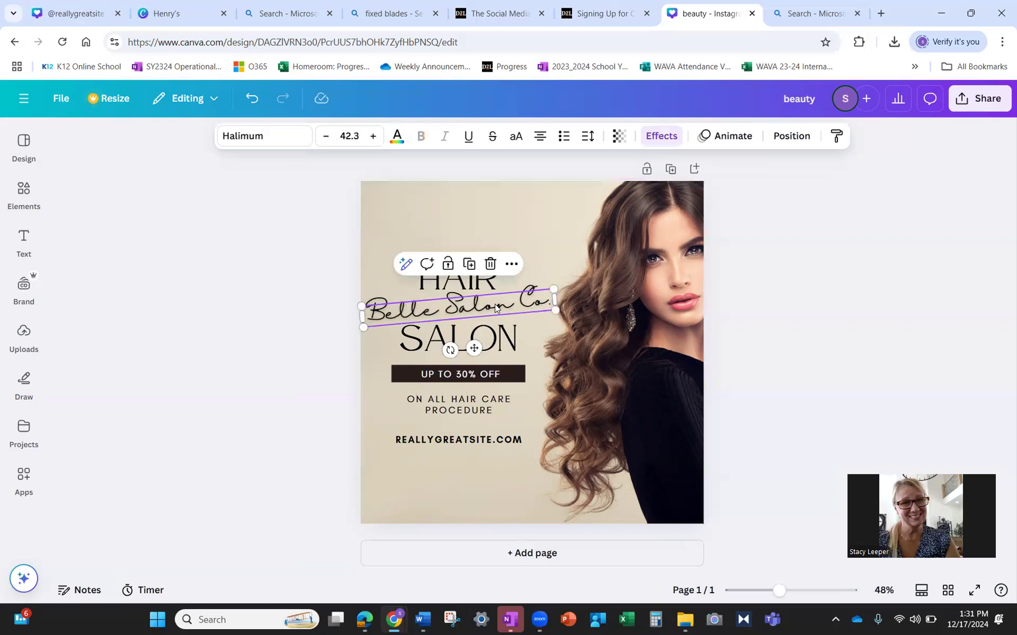
{"action": "mouse_move", "coordinate": [495, 307]}
{"action": "left_mouse_down"}
{"action": "mouse_move", "coordinate": [500, 325]}
{"action": "mouse_move", "coordinate": [494, 294]}
{"action": "left_mouse_up"}
{"action": "left_click", "coordinate": [496, 513]}
{"action": "left_click", "coordinate": [495, 303]}
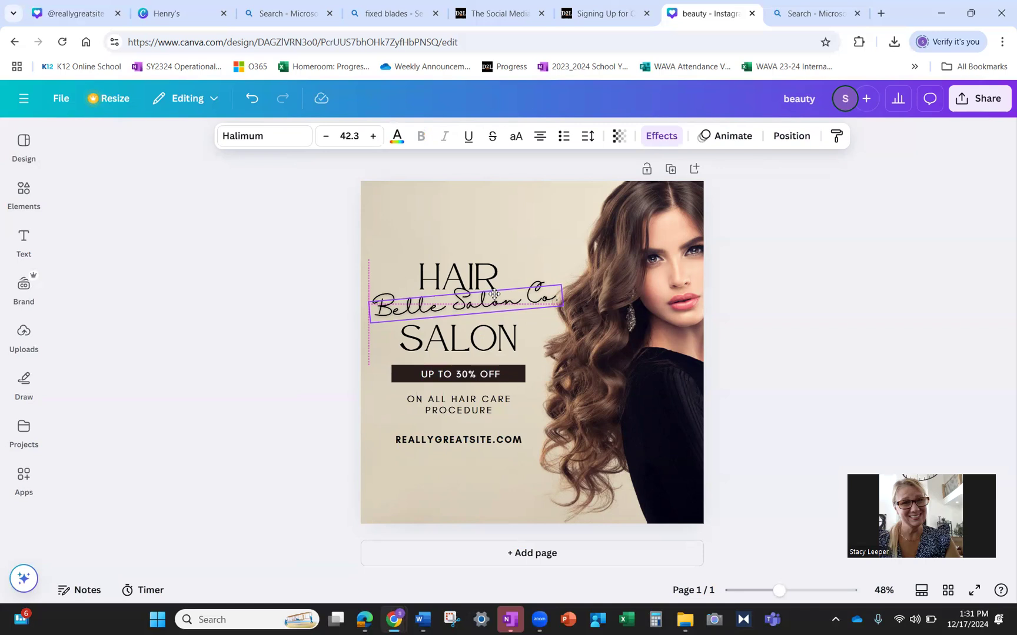
{"action": "scroll", "coordinate": [494, 294], "scroll_direction": "up", "scroll_amount": 3}
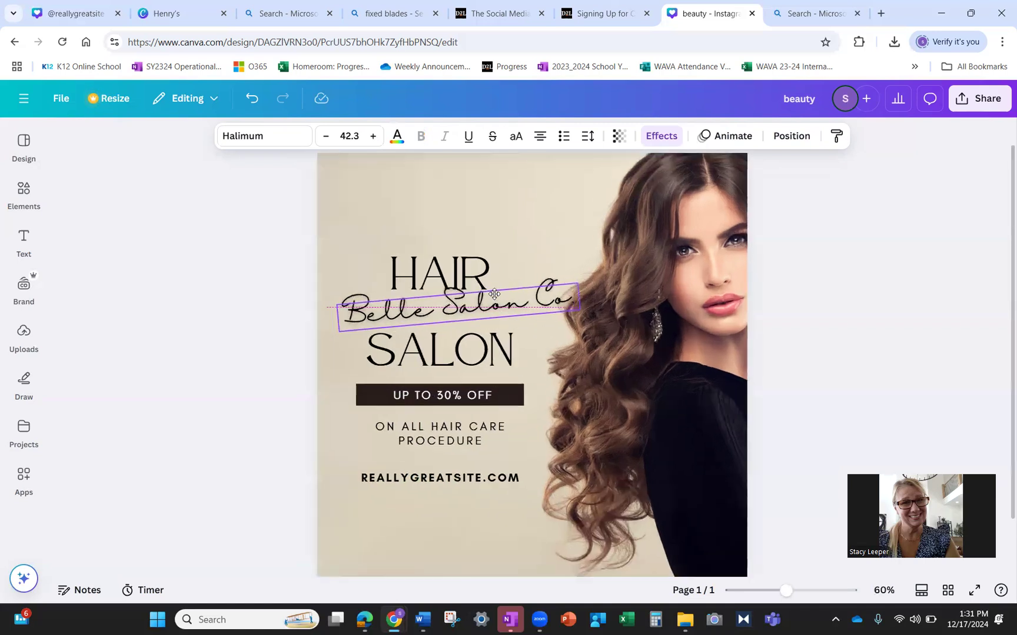
{"action": "scroll", "coordinate": [493, 294], "scroll_direction": "down", "scroll_amount": 3}
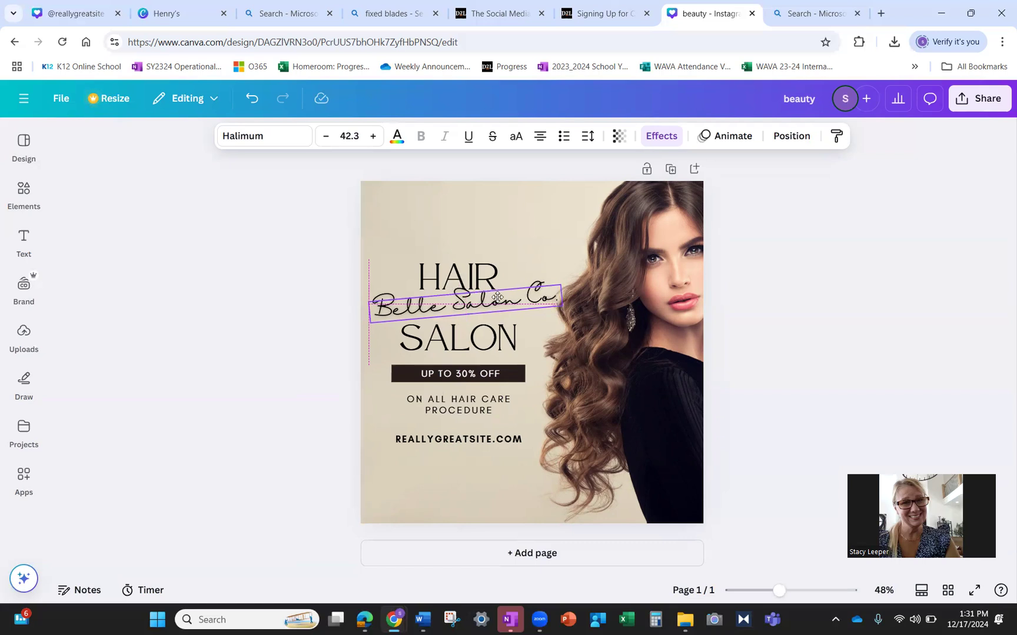
{"action": "left_click_drag", "start_coordinate": [497, 297], "coordinate": [497, 297]}
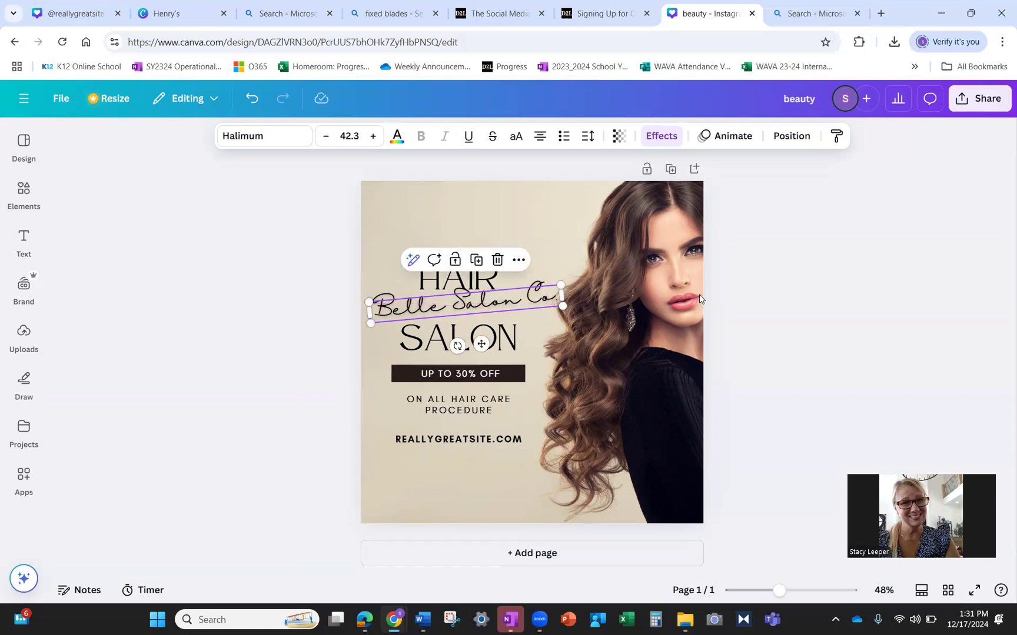
{"action": "left_click", "coordinate": [880, 312]}
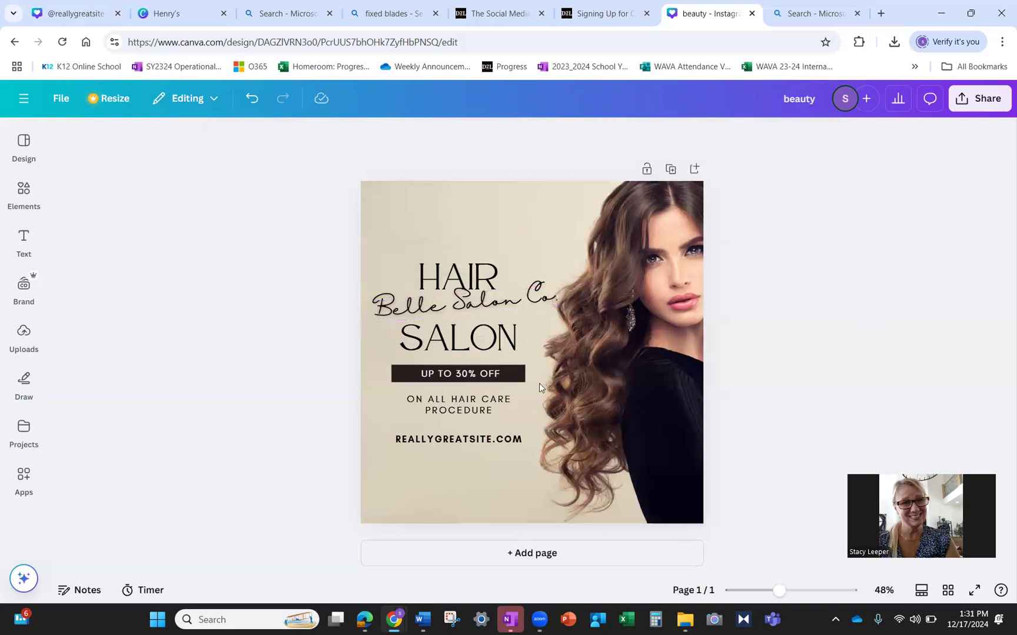
- Change the UP TO 30% OFF banner text to 'OPENING SOON!'
{"action": "double_click", "coordinate": [472, 375]}
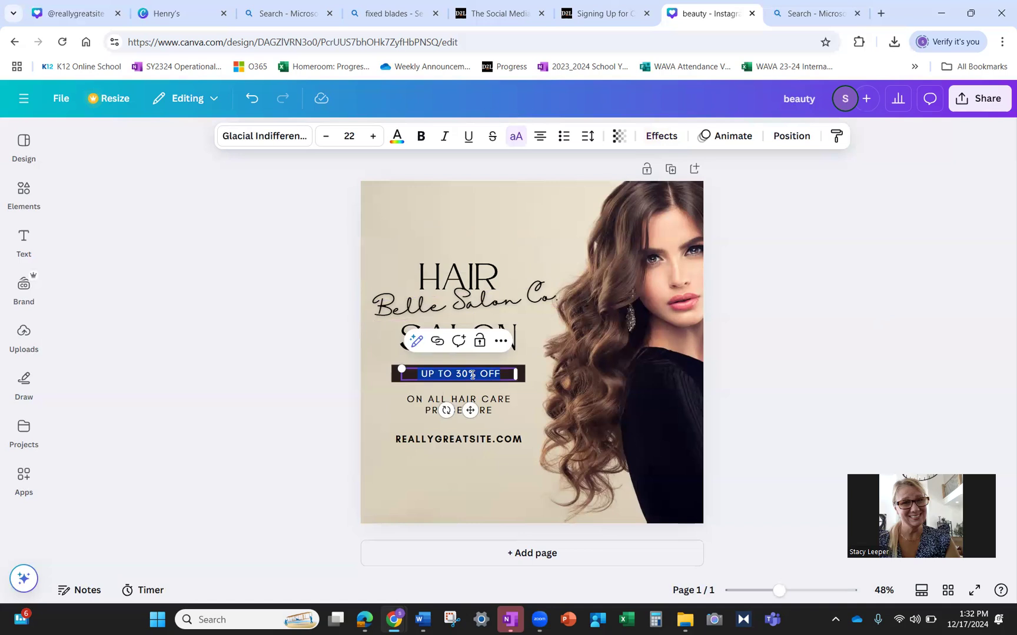
{"action": "type", "text": "OPE"}
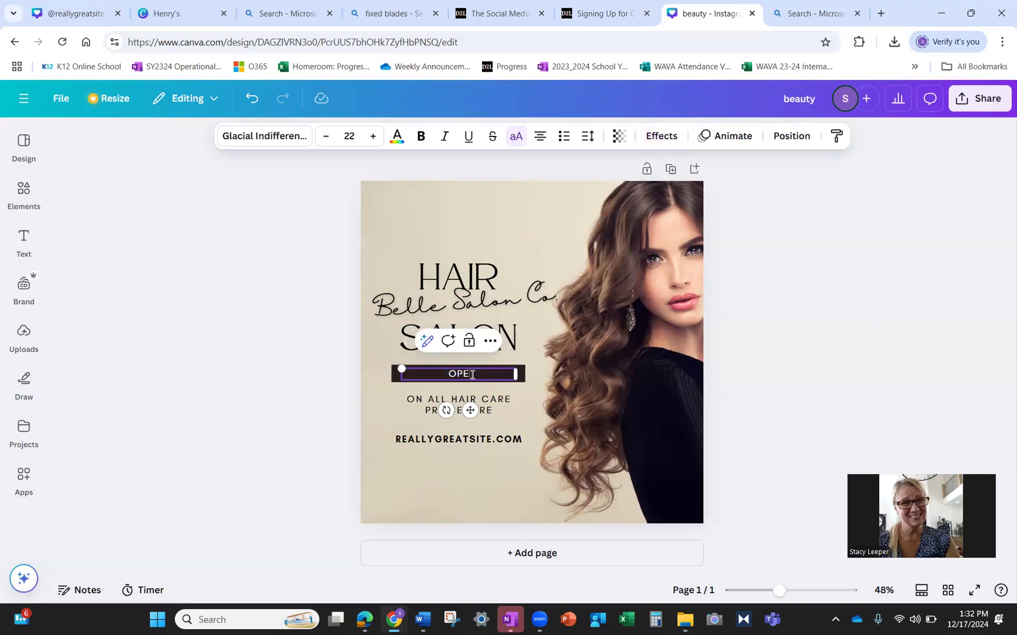
{"action": "type", "text": "NING SOON!"}
{"action": "left_click", "coordinate": [645, 400]}
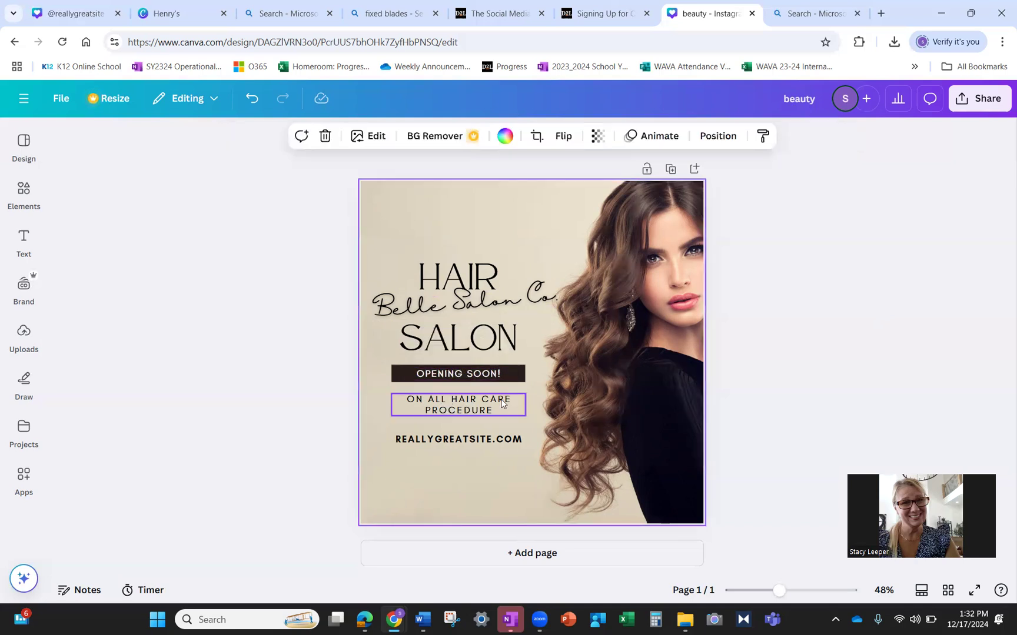
- Nudge the Belle Salon Co. title slightly lower
{"action": "left_click", "coordinate": [475, 312]}
{"action": "left_click_drag", "start_coordinate": [475, 311], "coordinate": [475, 312]}
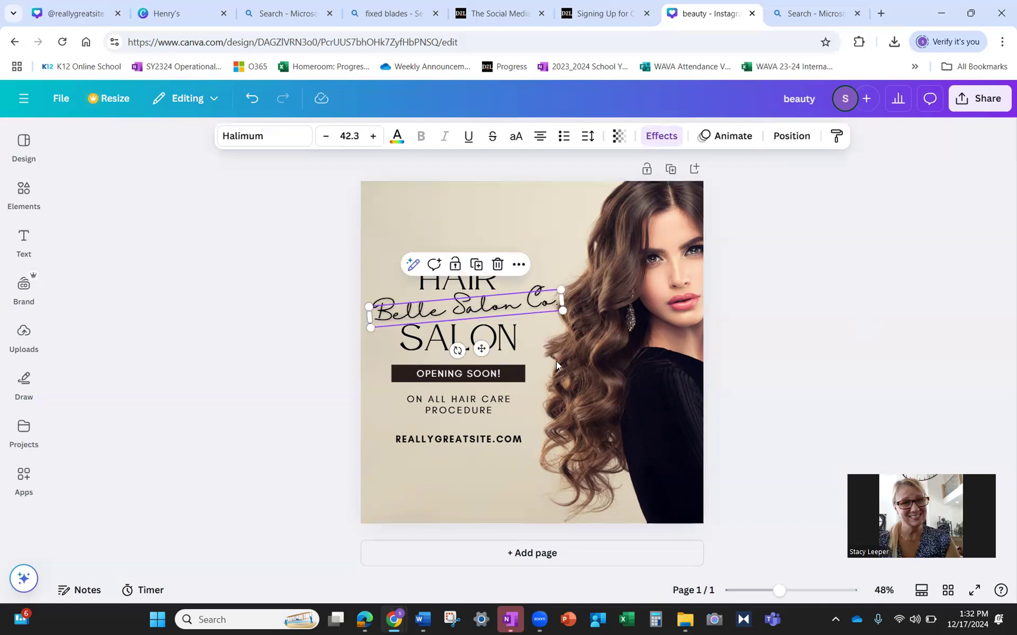
{"action": "left_click", "coordinate": [557, 409]}
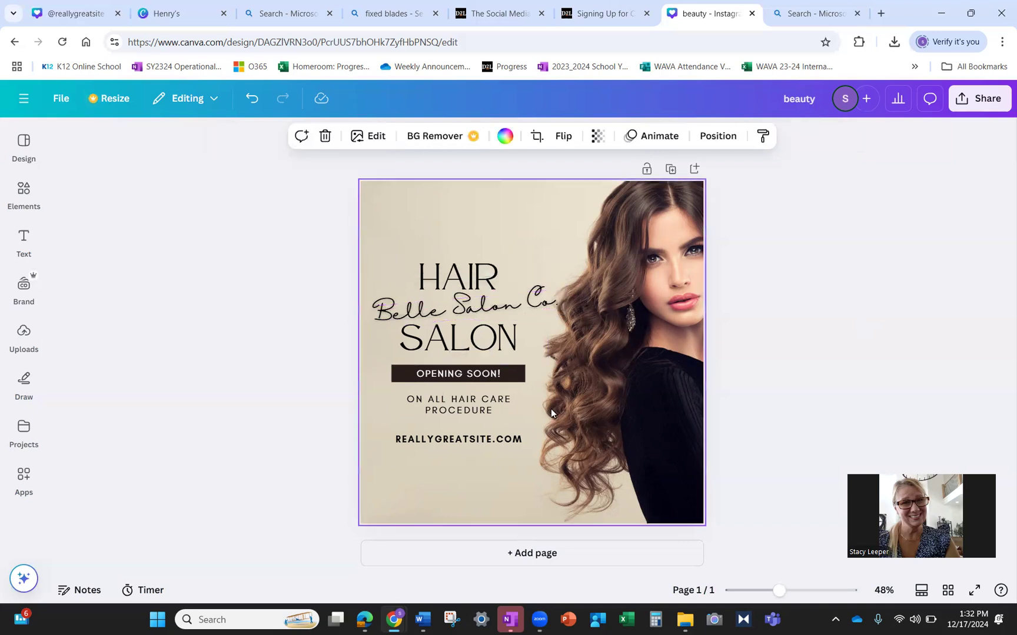
- Replace the ON ALL HAIR CARE PROCEDURE line with 'TACOMA, WA'
{"action": "double_click", "coordinate": [471, 409]}
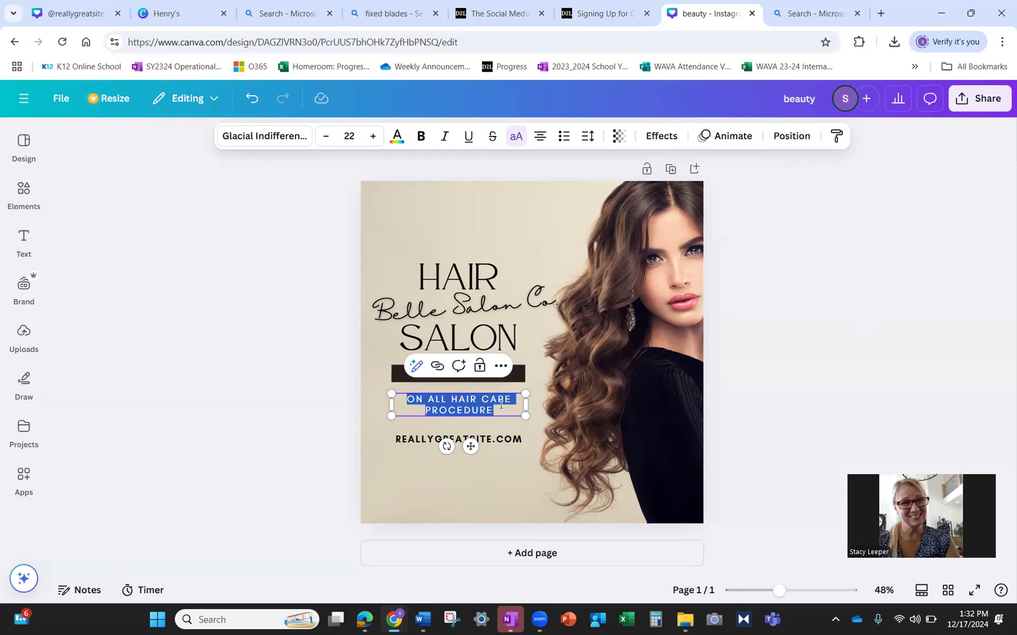
{"action": "type", "text": "TACOMA, WA"}
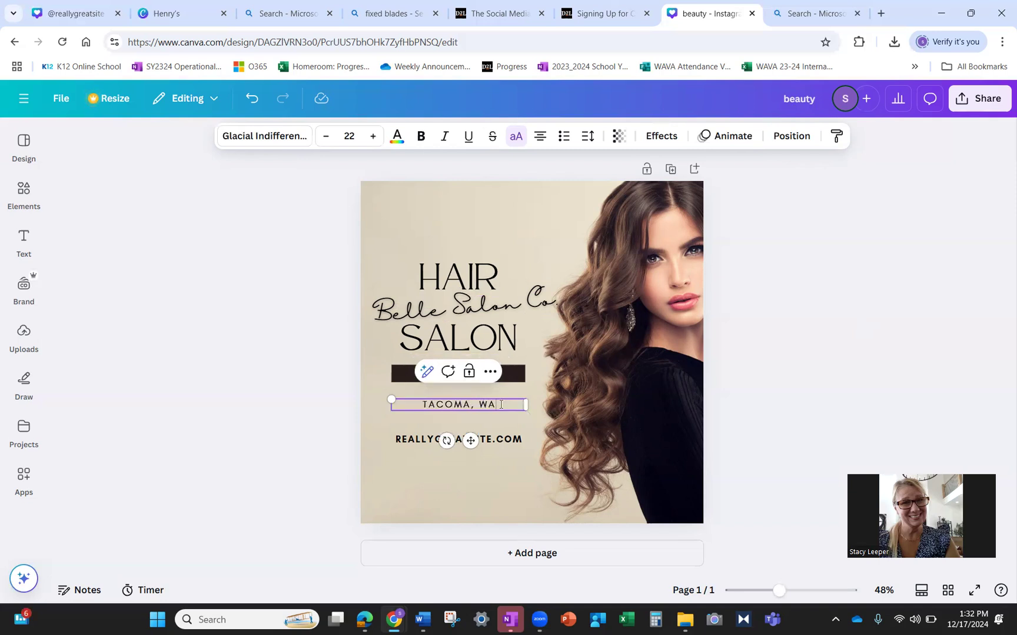
{"action": "left_click", "coordinate": [509, 473]}
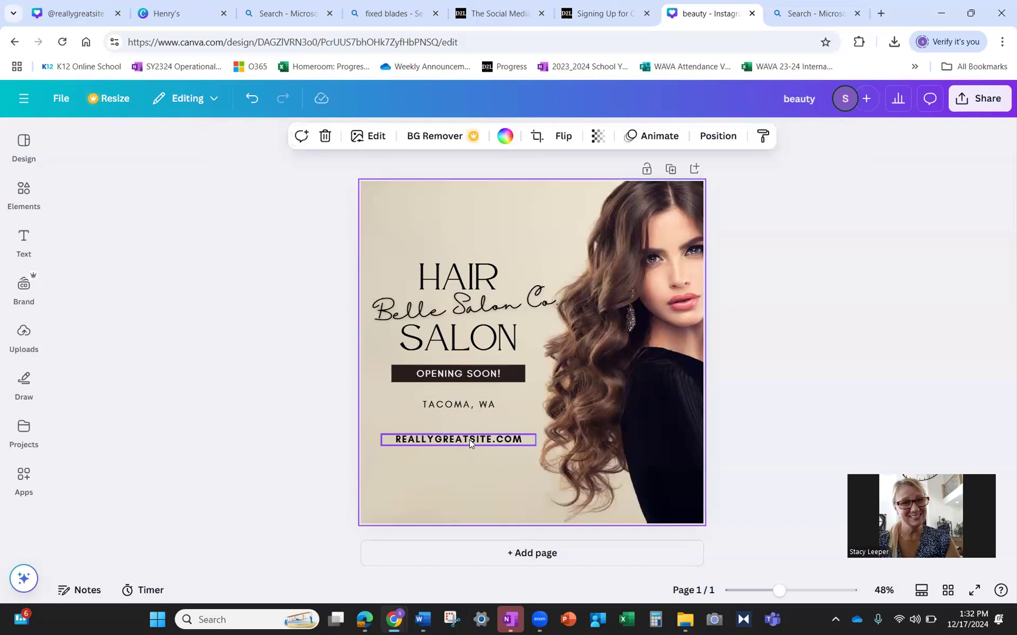
- Change the web address to BELLESALONCO.COM and review the finished ad
{"action": "left_click", "coordinate": [488, 442]}
{"action": "left_click", "coordinate": [488, 442]}
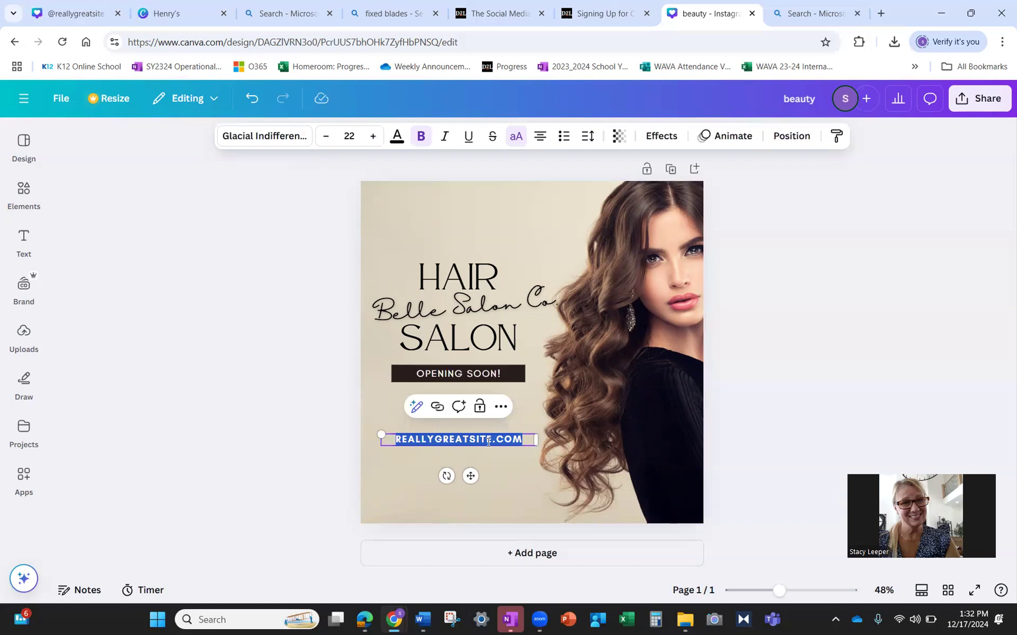
{"action": "left_click", "coordinate": [488, 442]}
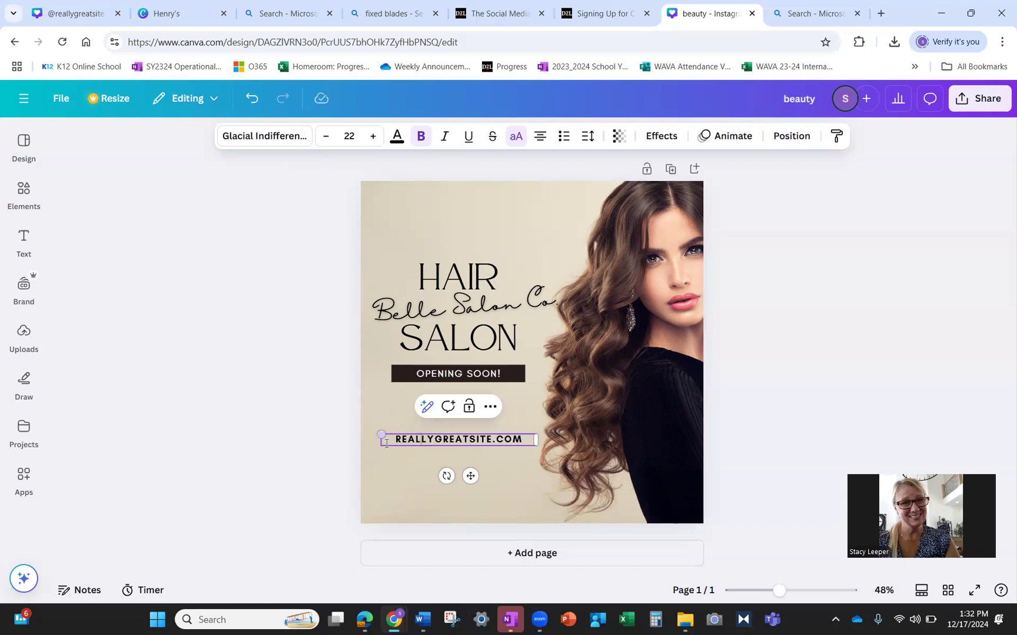
{"action": "left_click_drag", "start_coordinate": [397, 443], "coordinate": [492, 443]}
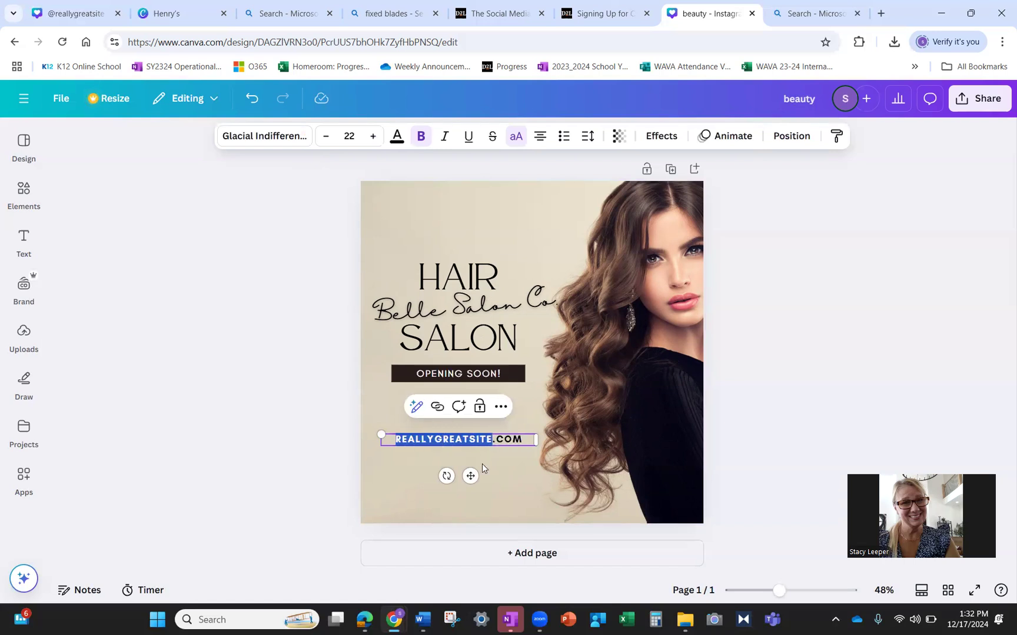
{"action": "type", "text": "BELLESALONCO"}
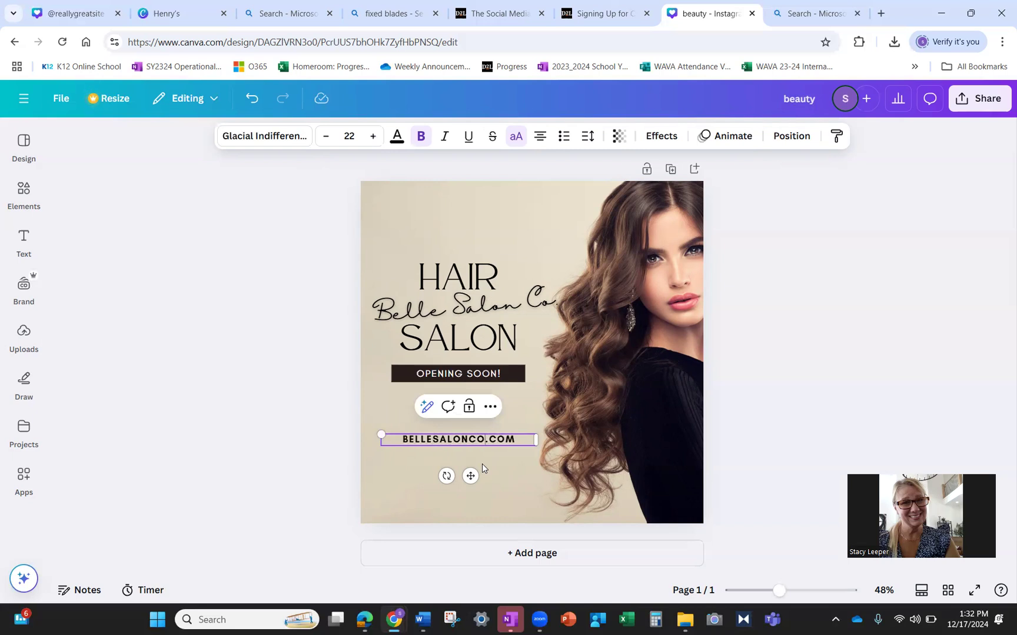
{"action": "left_click", "coordinate": [500, 487]}
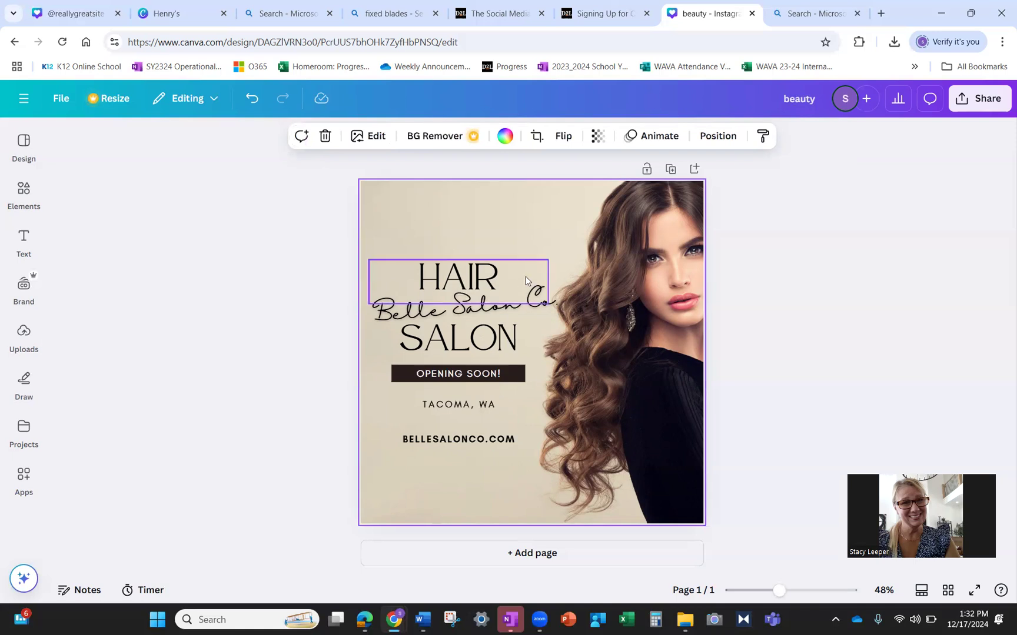
{"action": "left_click", "coordinate": [480, 294]}
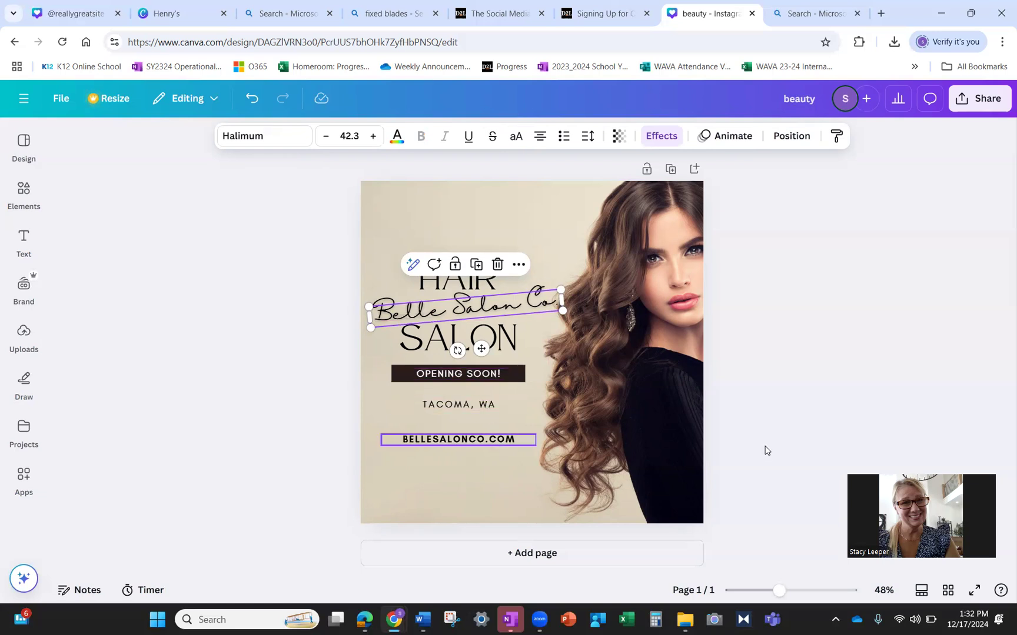
{"action": "left_click", "coordinate": [868, 430]}
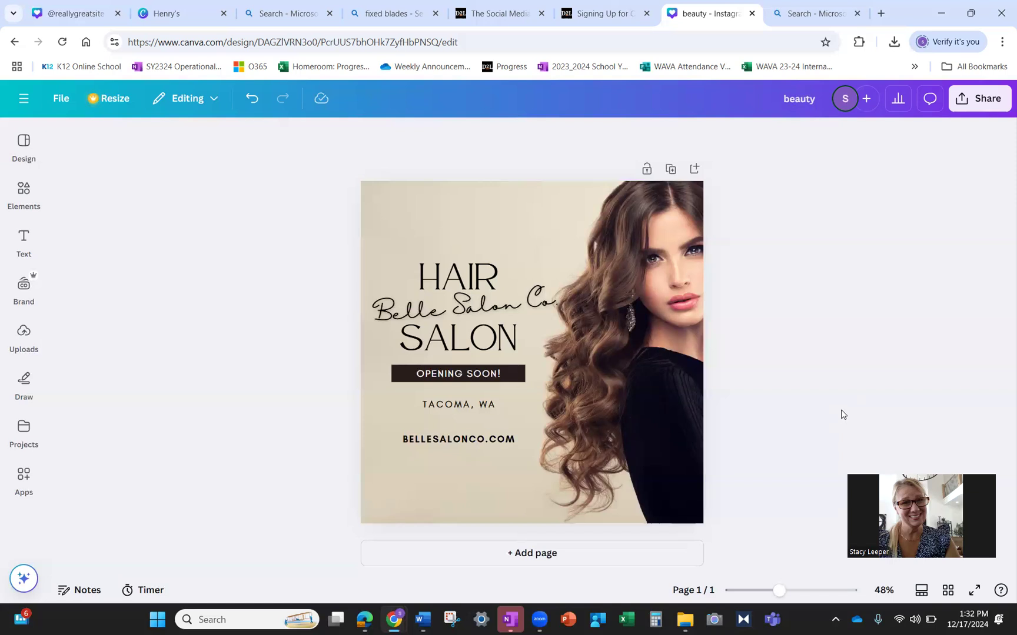
- Download the salon ad as a PNG
{"action": "left_click", "coordinate": [961, 100]}
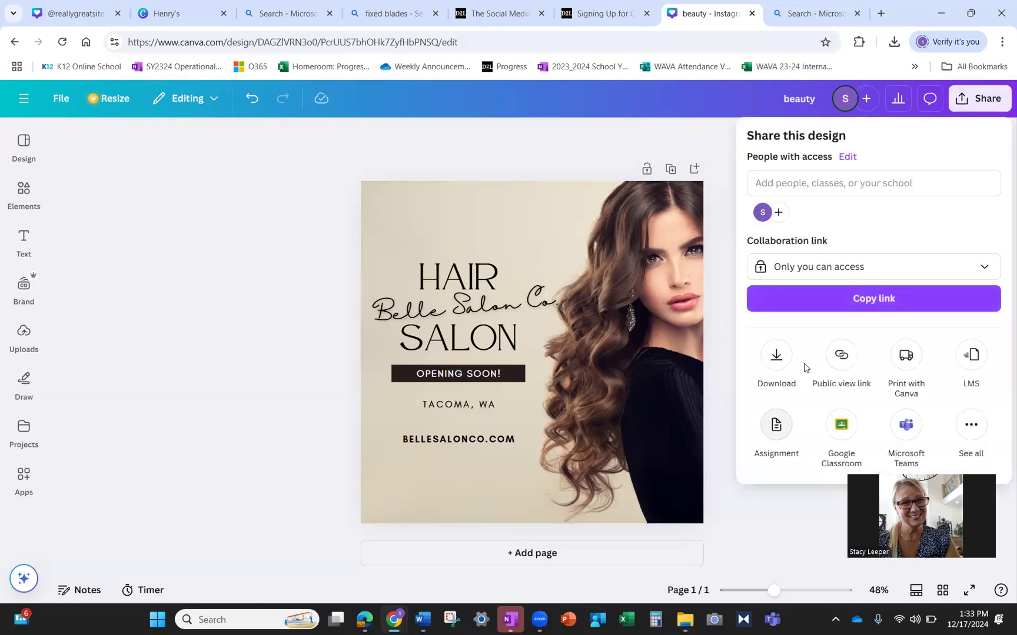
{"action": "left_click", "coordinate": [776, 356]}
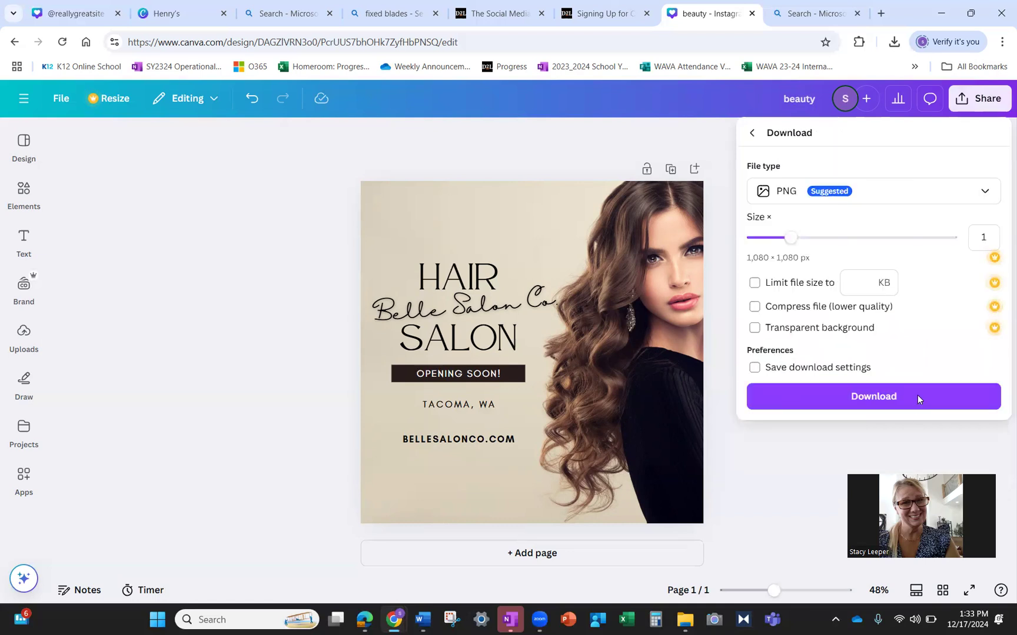
{"action": "left_click", "coordinate": [910, 400]}
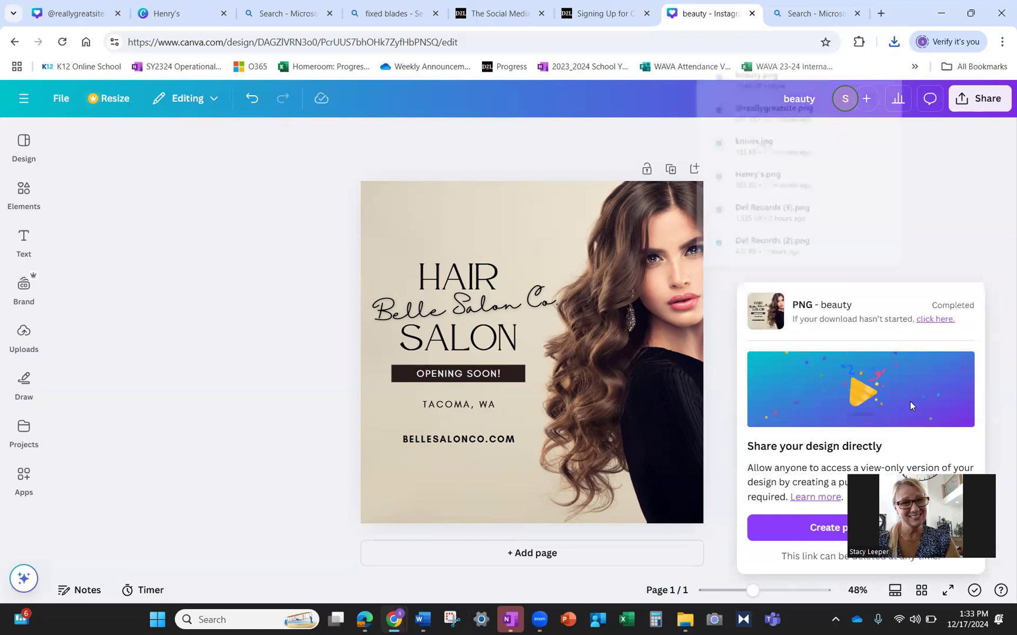
{"action": "left_click", "coordinate": [958, 223]}
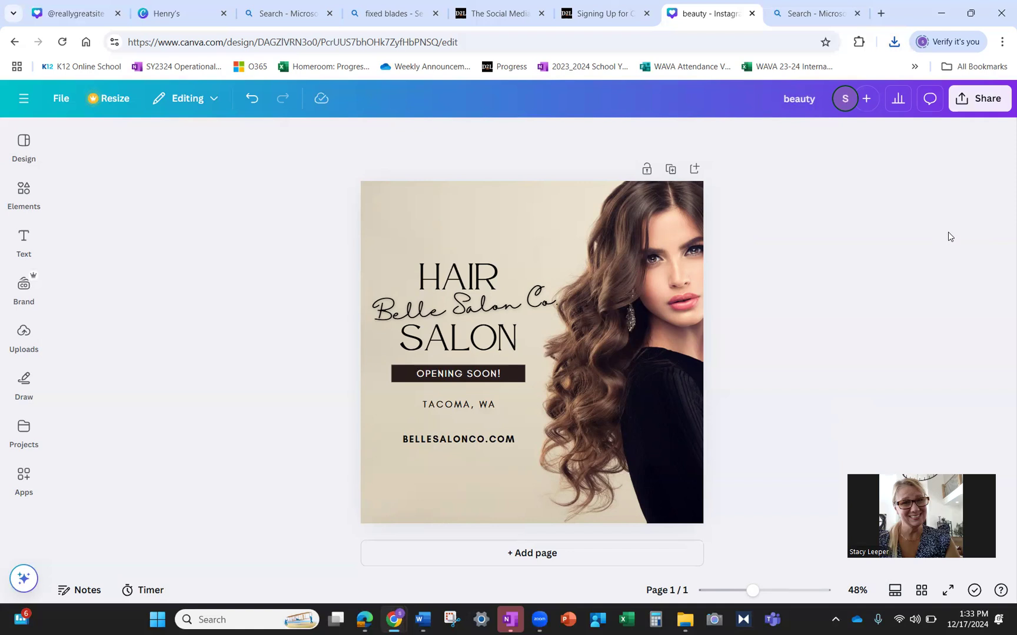
- Create a public view link for the design and copy it
{"action": "left_click", "coordinate": [959, 101]}
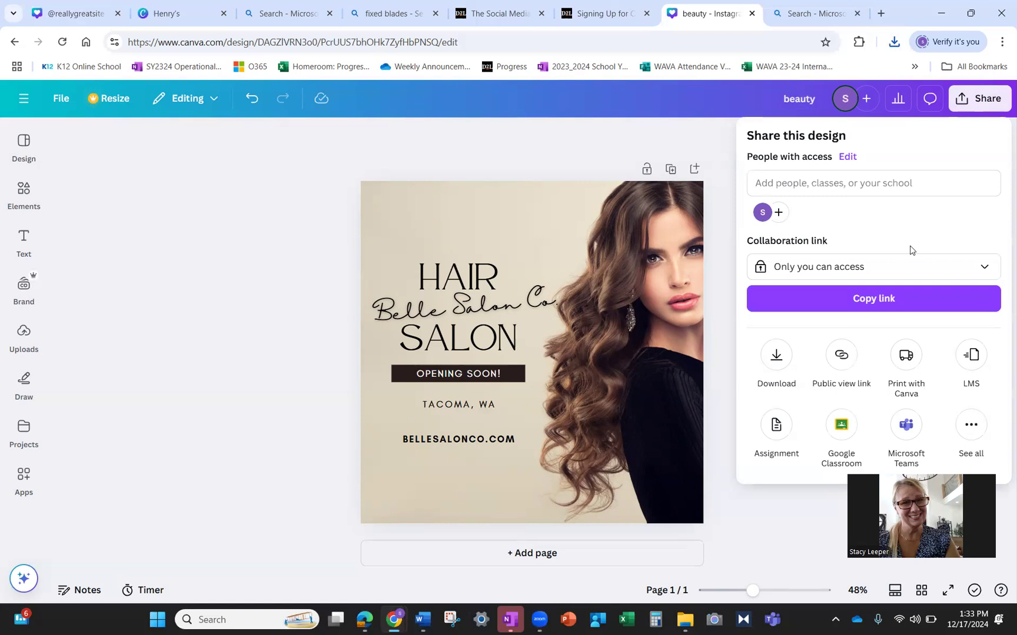
{"action": "left_click", "coordinate": [843, 357]}
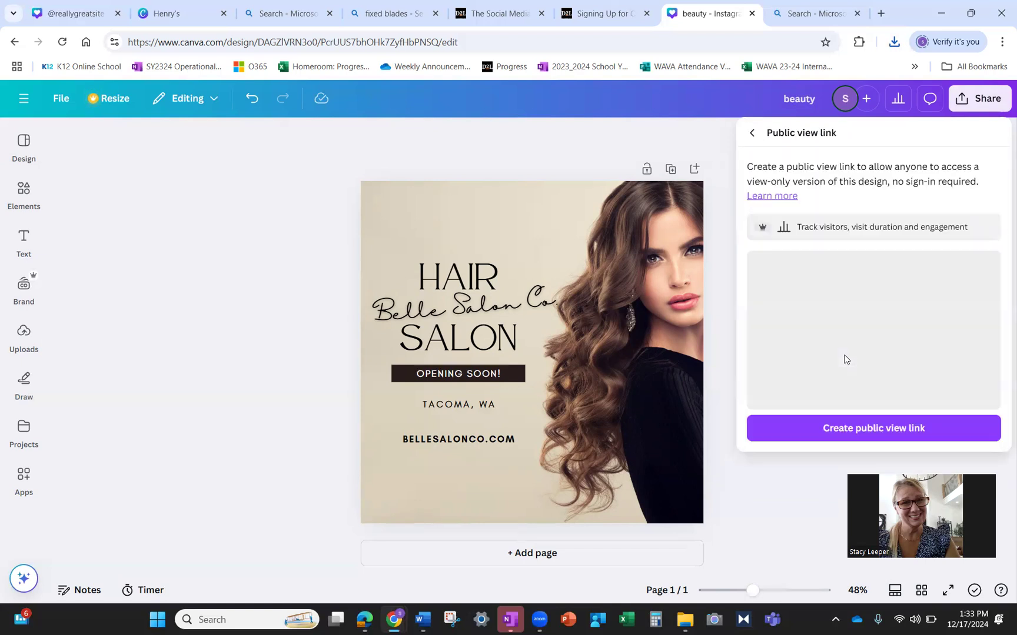
{"action": "left_click", "coordinate": [816, 433]}
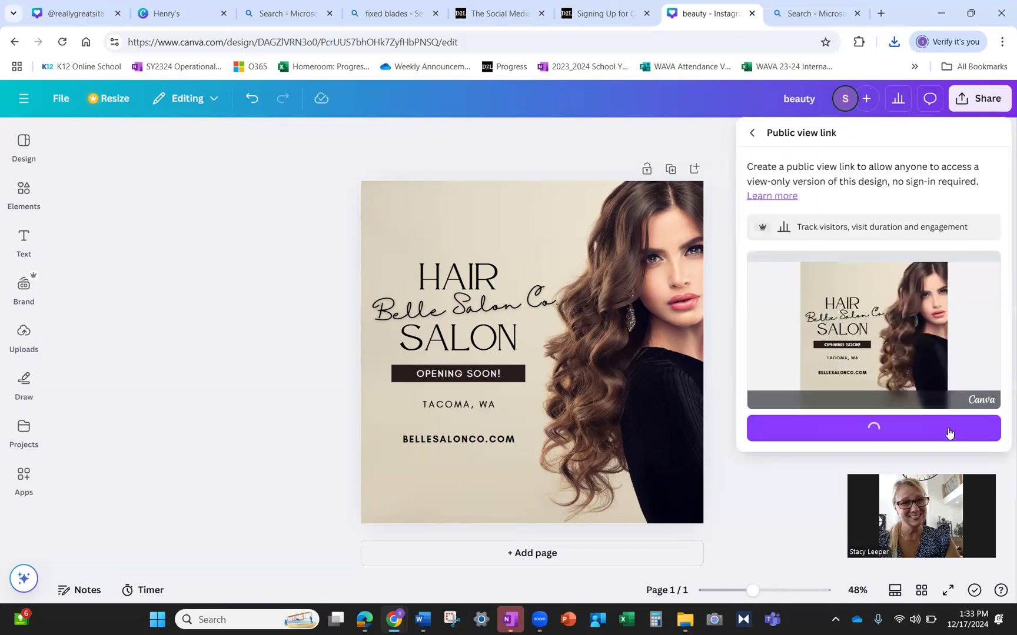
{"action": "left_click", "coordinate": [778, 428]}
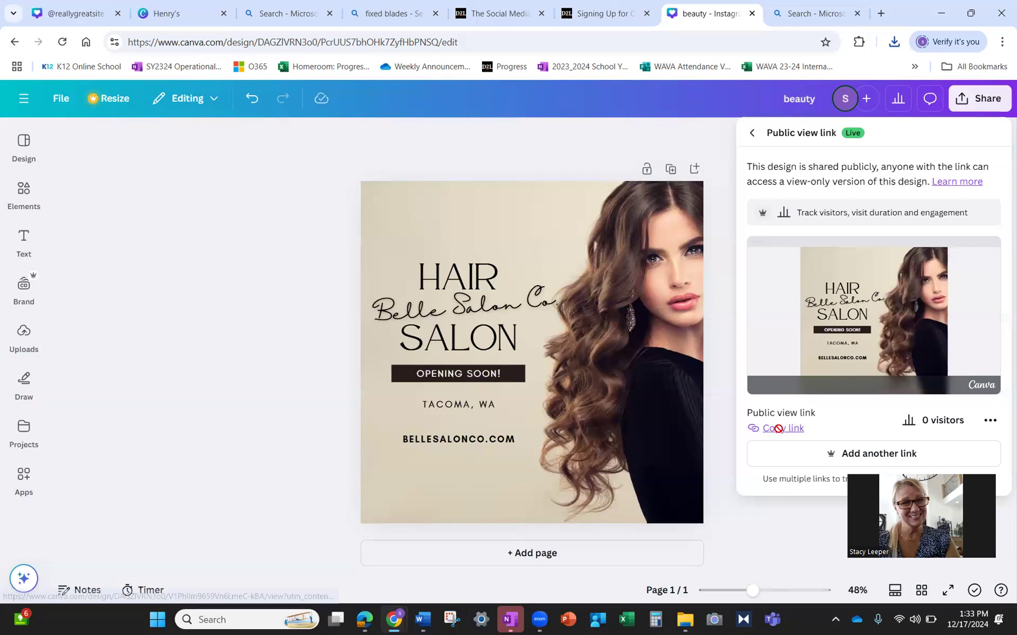
- Open the copied public view link in the spare Bing tab
{"action": "left_click", "coordinate": [832, 17]}
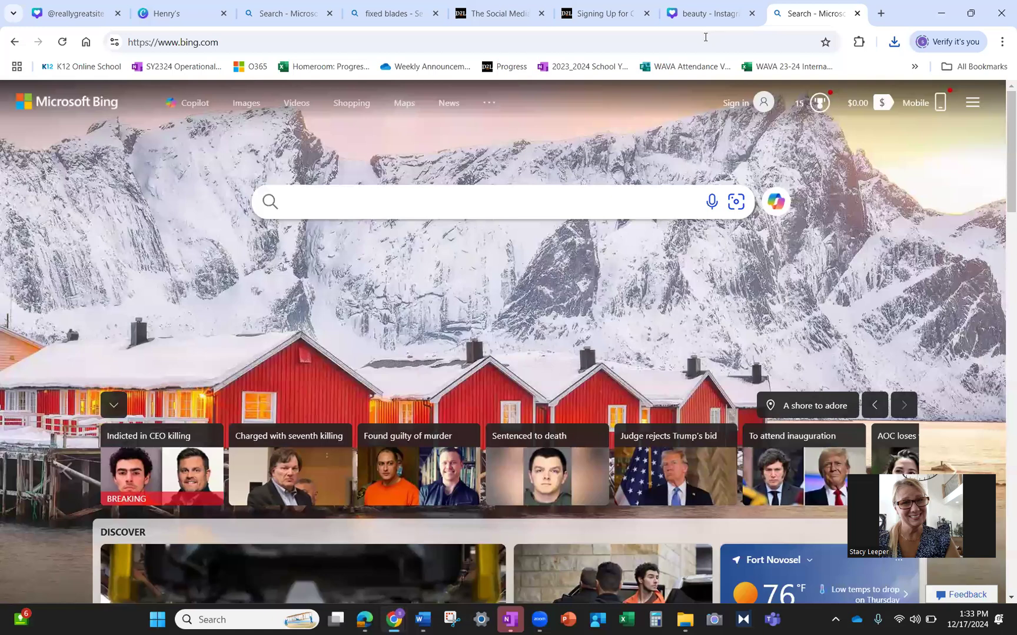
{"action": "left_click", "coordinate": [705, 37]}
{"action": "key", "text": "ctrl+v"}
{"action": "key", "text": "Return"}
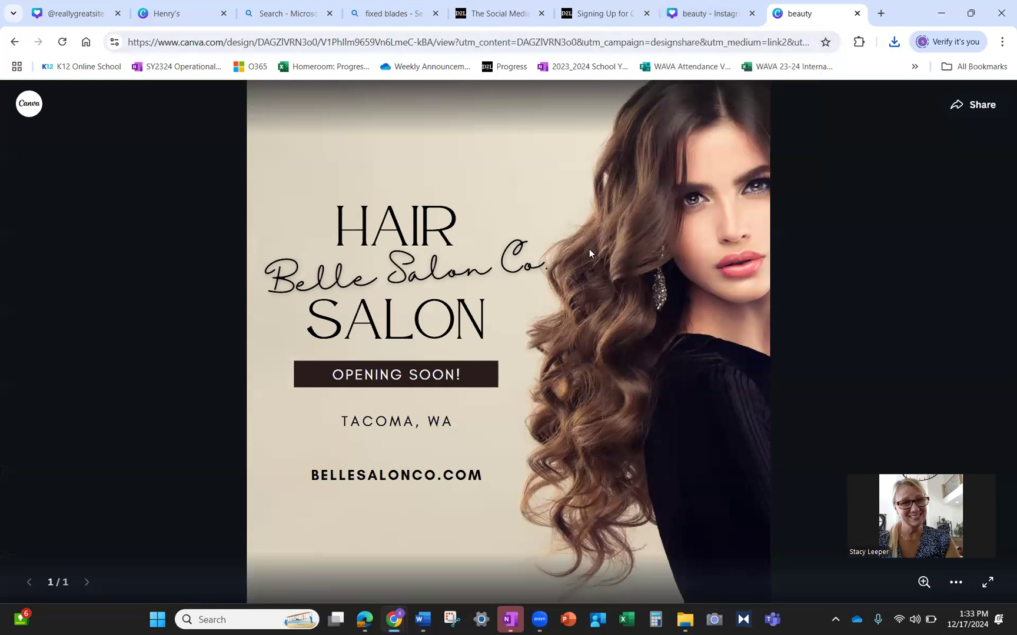
- Try saving the public view page, cancel it, and go back to the Canva editor
{"action": "right_click", "coordinate": [525, 297]}
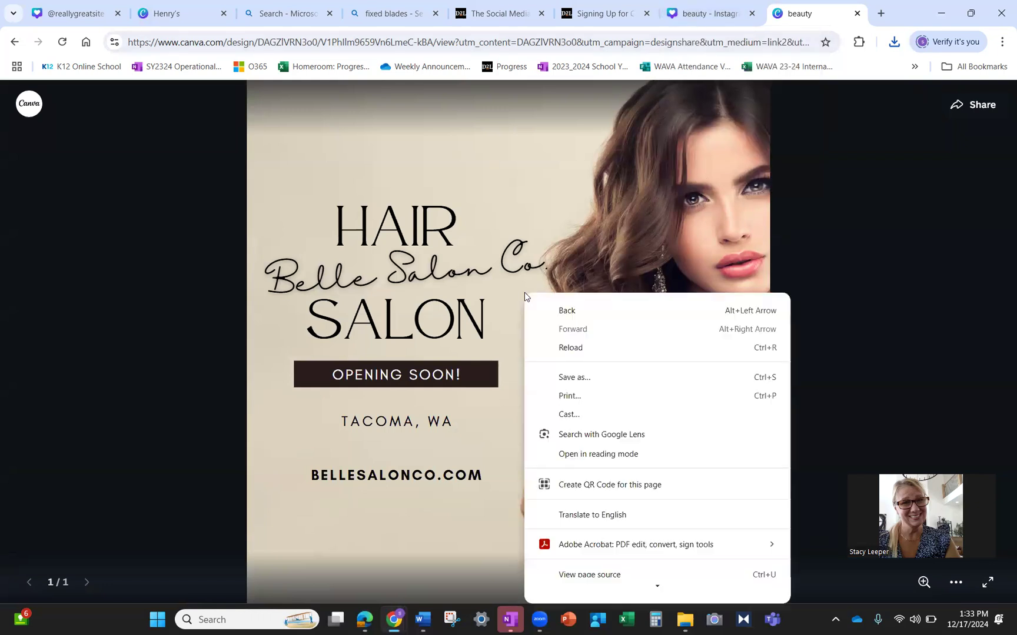
{"action": "left_click", "coordinate": [587, 377]}
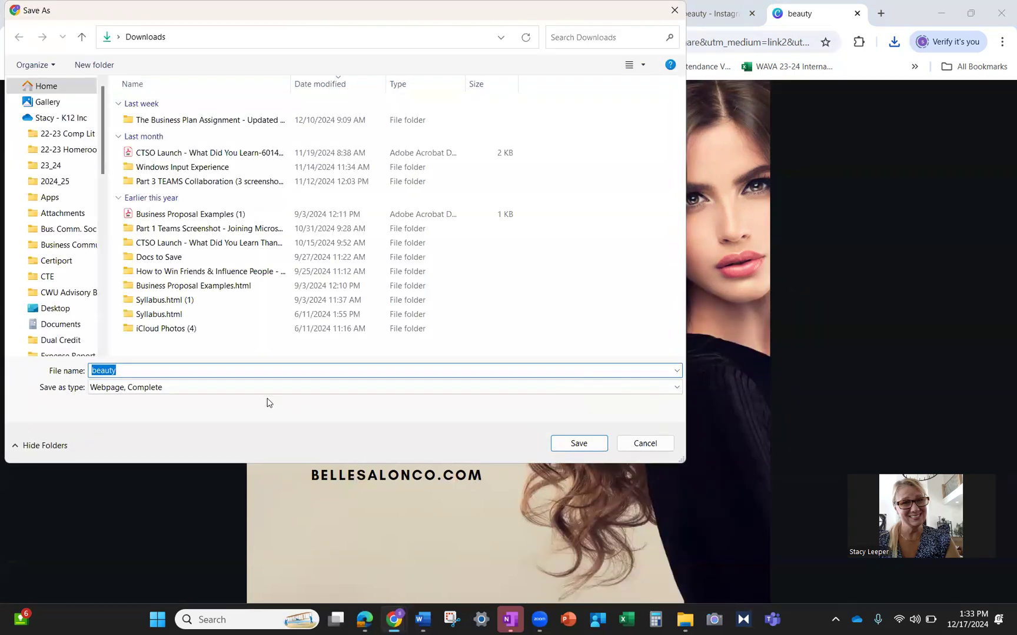
{"action": "left_click", "coordinate": [647, 445]}
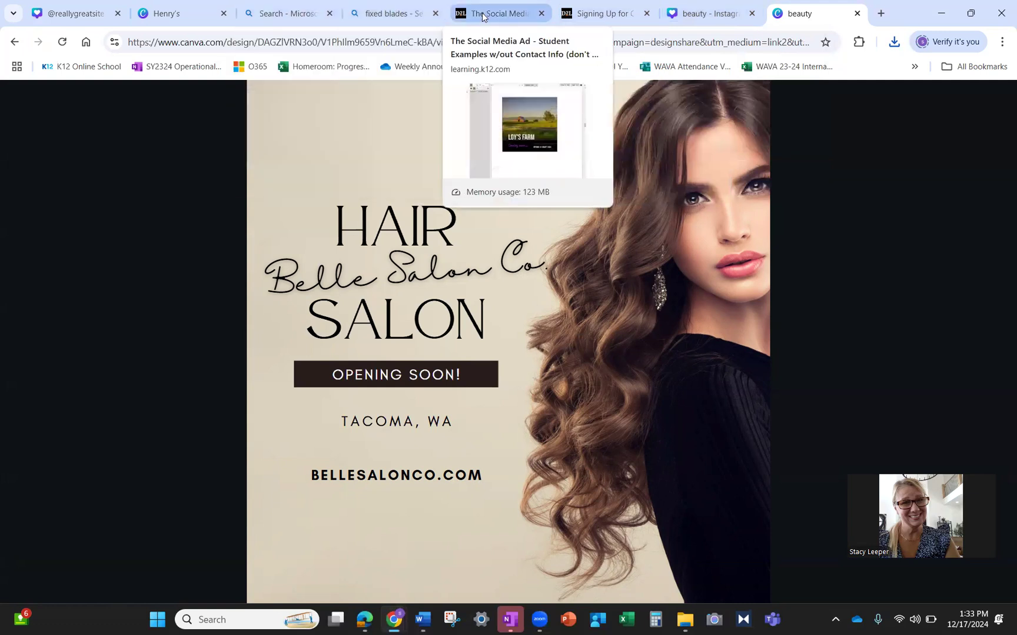
{"action": "left_click", "coordinate": [692, 17]}
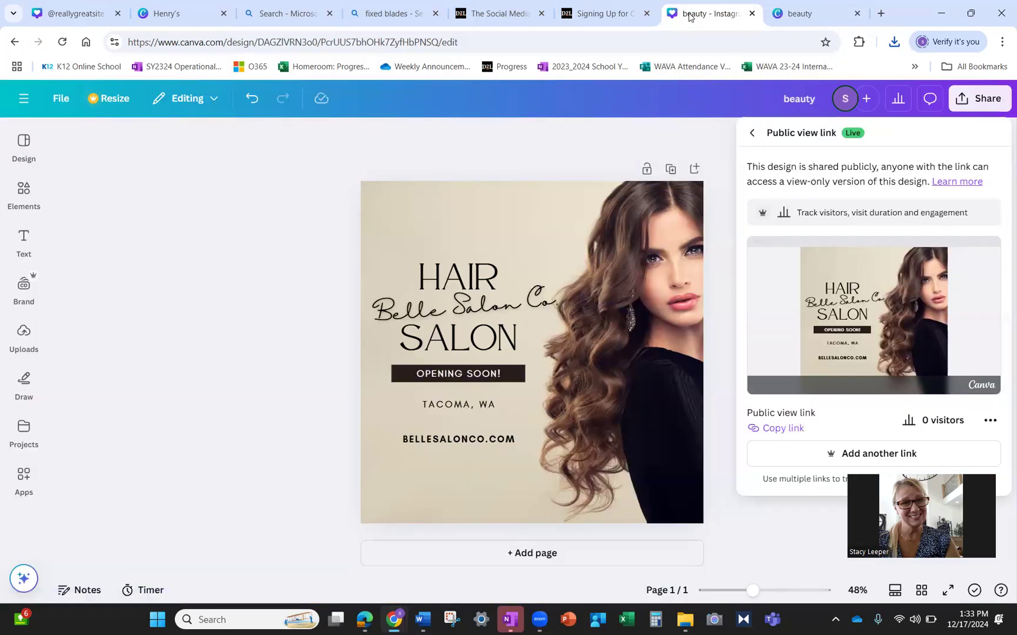
- Create a new Instagram Post (Square) design
{"action": "left_click", "coordinate": [23, 99]}
{"action": "left_click", "coordinate": [23, 99]}
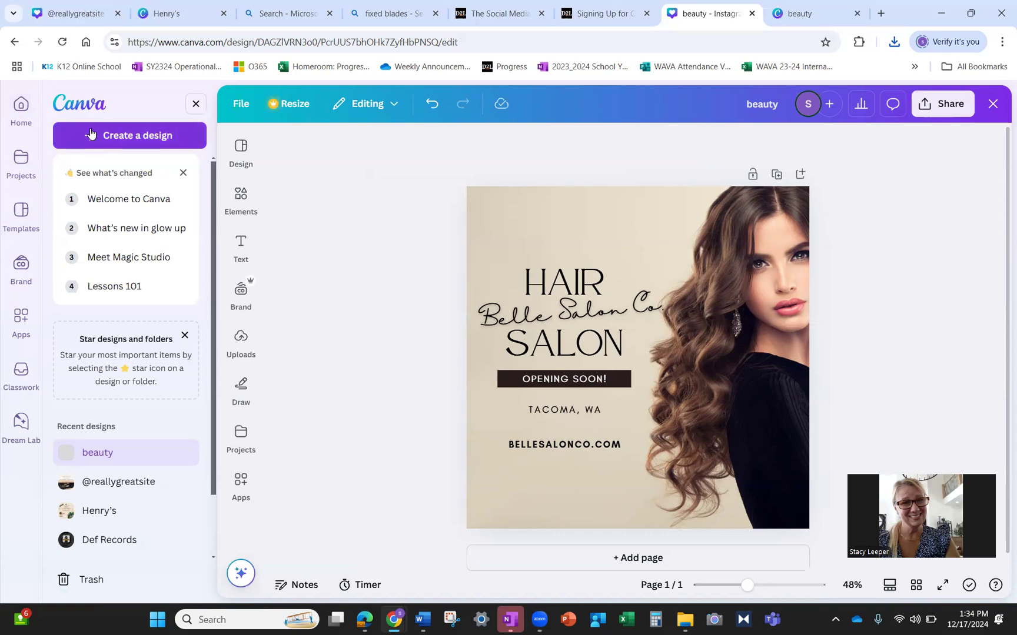
{"action": "left_click", "coordinate": [140, 137]}
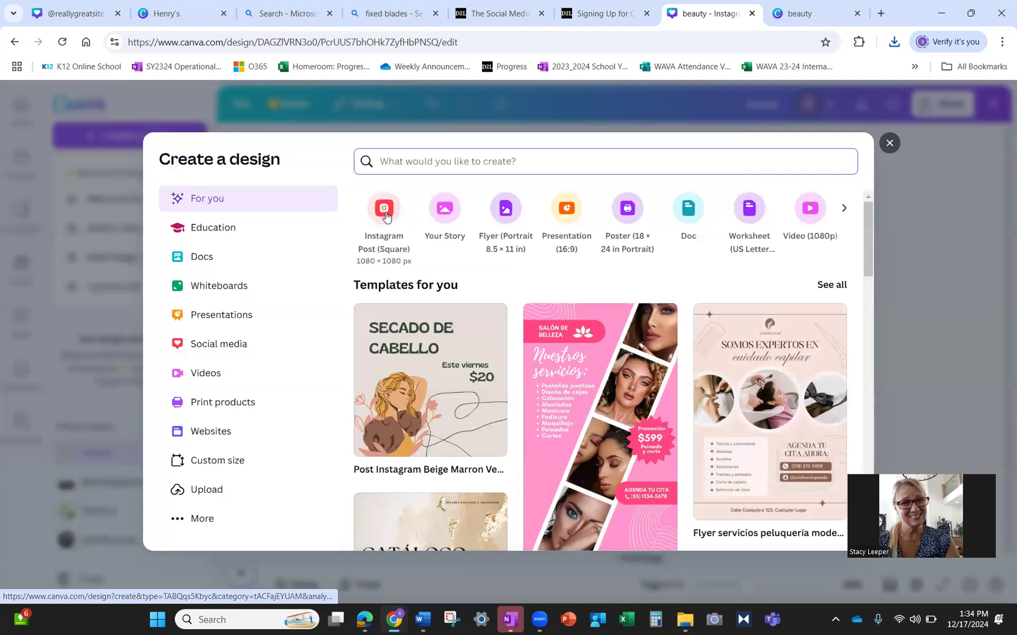
{"action": "left_click", "coordinate": [385, 216]}
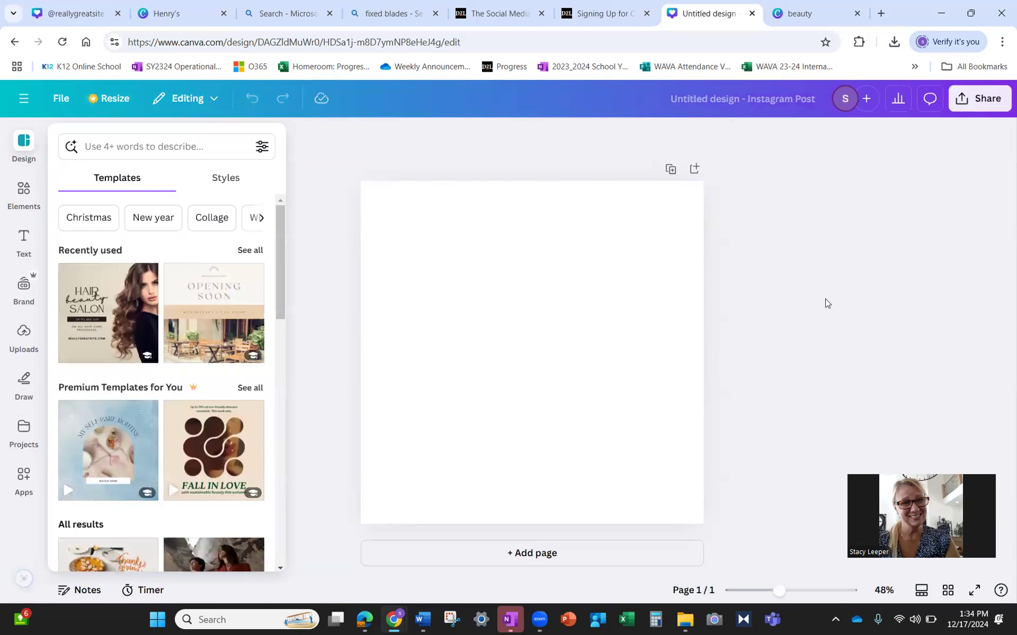
- Search templates for 'financial planning' and apply the 2024 Financial Plans template
{"action": "left_click", "coordinate": [195, 149]}
{"action": "type", "text": "fina"}
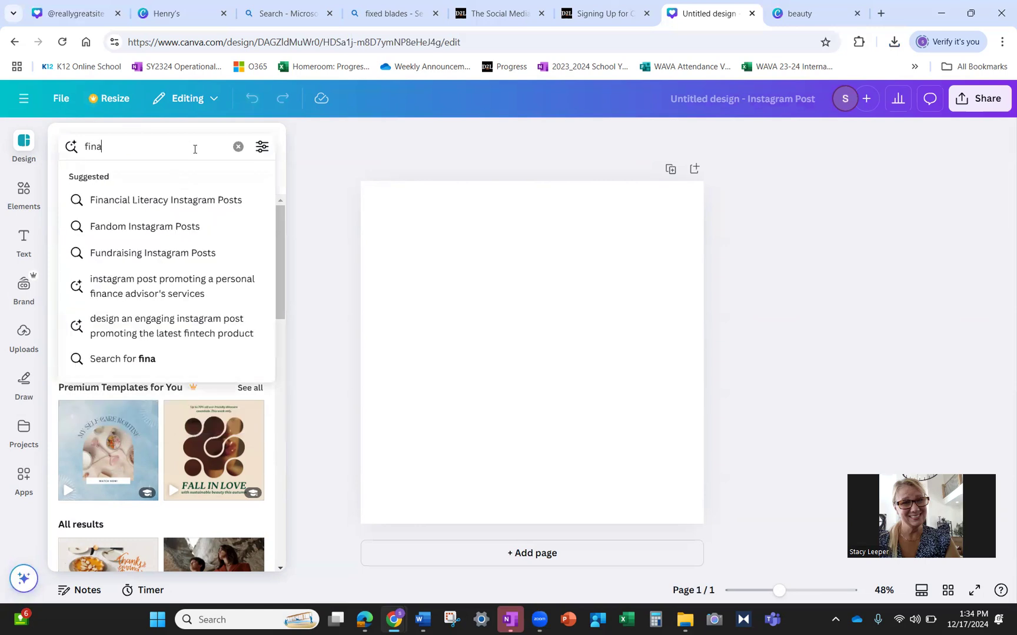
{"action": "type", "text": "ncial planning"}
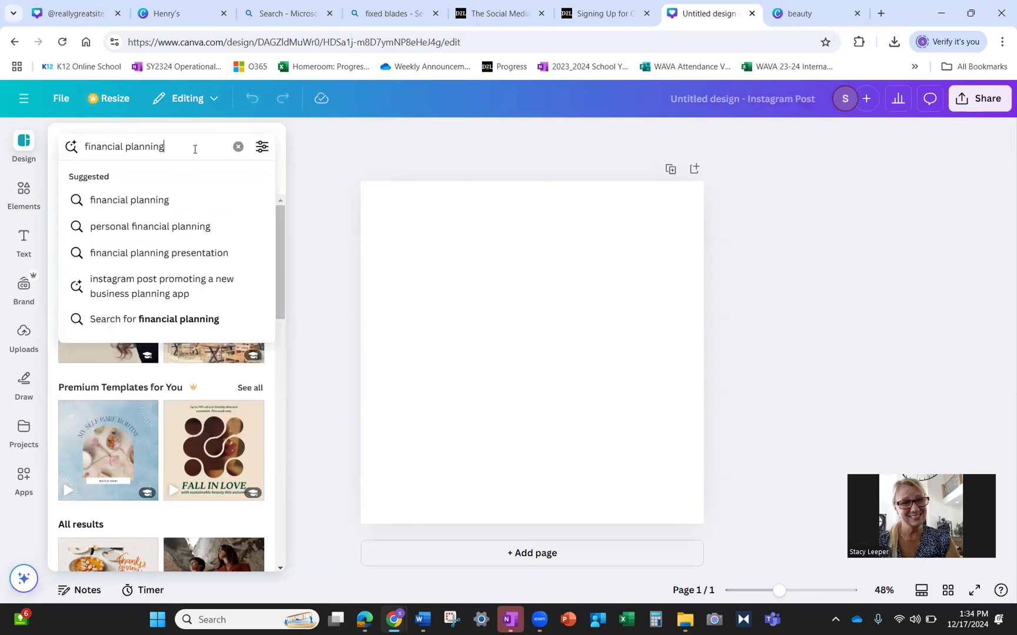
{"action": "key", "text": "Return"}
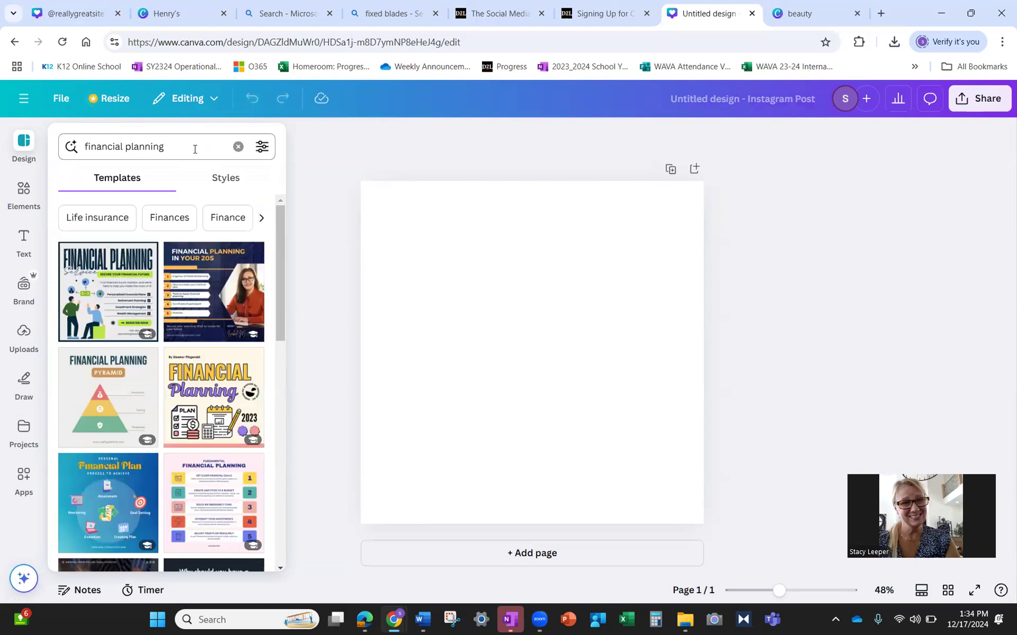
{"action": "scroll", "coordinate": [212, 364], "scroll_direction": "down", "scroll_amount": 5}
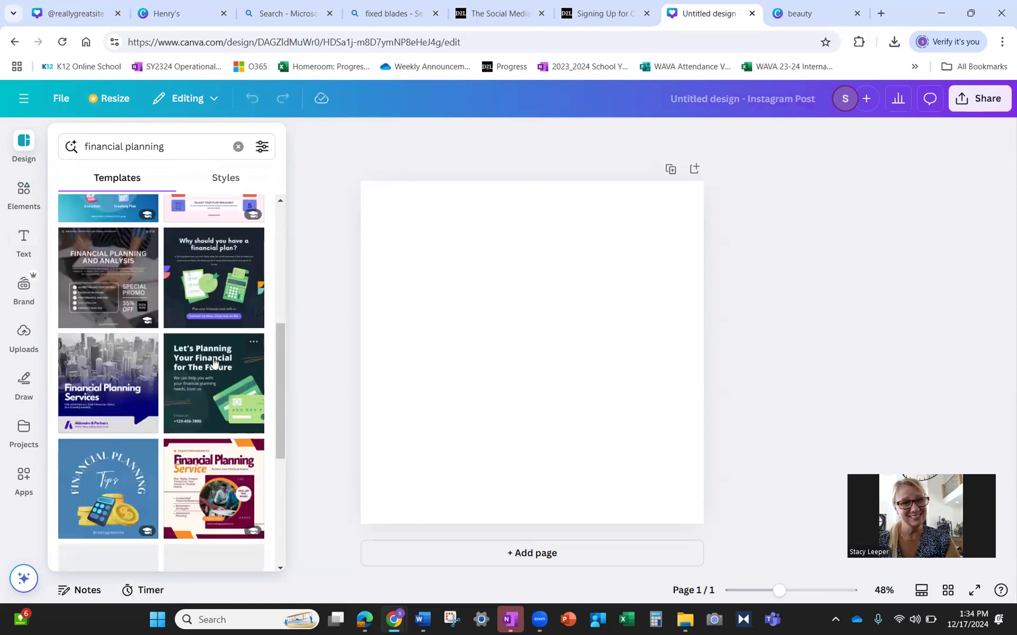
{"action": "scroll", "coordinate": [214, 363], "scroll_direction": "down", "scroll_amount": 4}
{"action": "scroll", "coordinate": [214, 361], "scroll_direction": "up", "scroll_amount": 1}
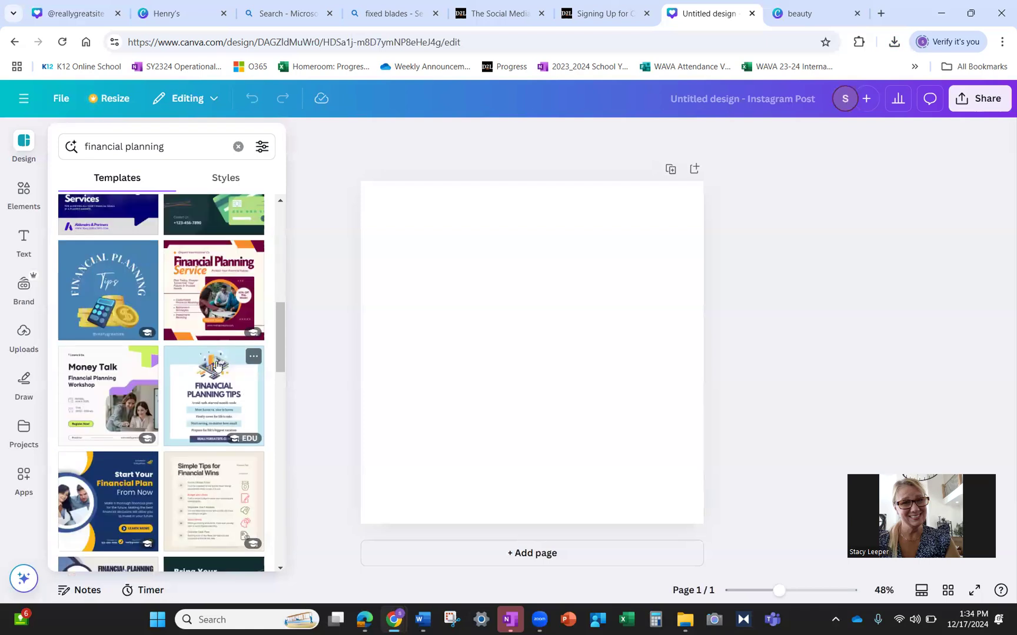
{"action": "scroll", "coordinate": [158, 400], "scroll_direction": "down", "scroll_amount": 1}
{"action": "scroll", "coordinate": [159, 402], "scroll_direction": "down", "scroll_amount": 4}
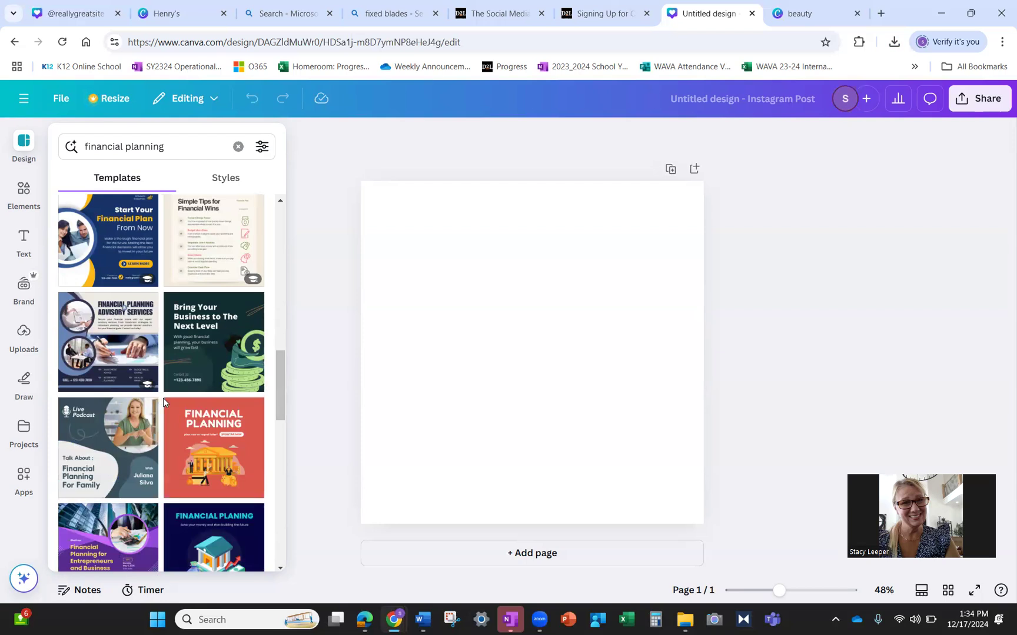
{"action": "scroll", "coordinate": [163, 400], "scroll_direction": "down", "scroll_amount": 5}
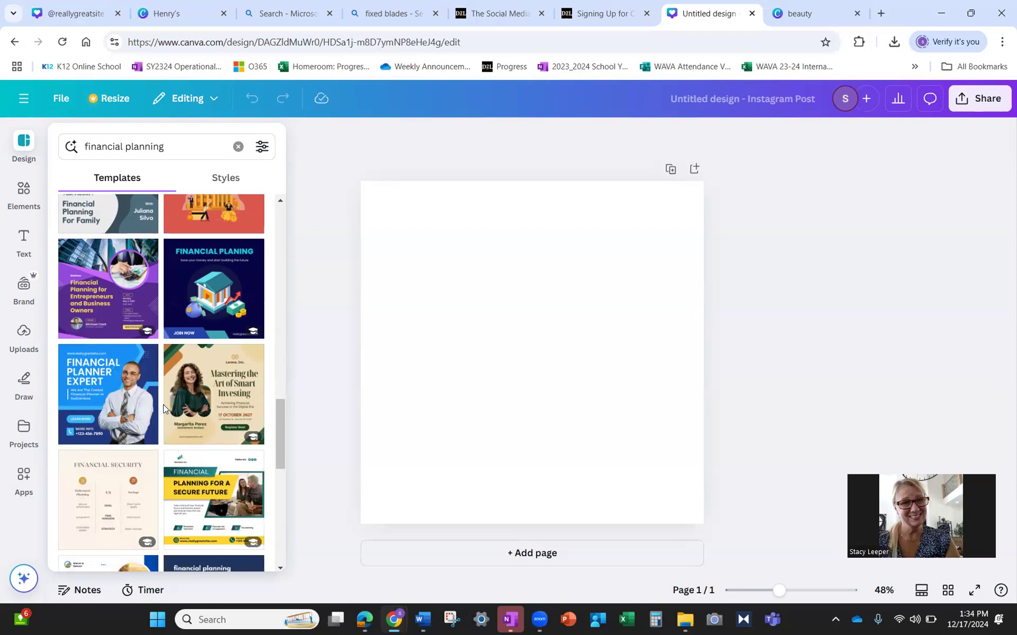
{"action": "scroll", "coordinate": [163, 404], "scroll_direction": "down", "scroll_amount": 5}
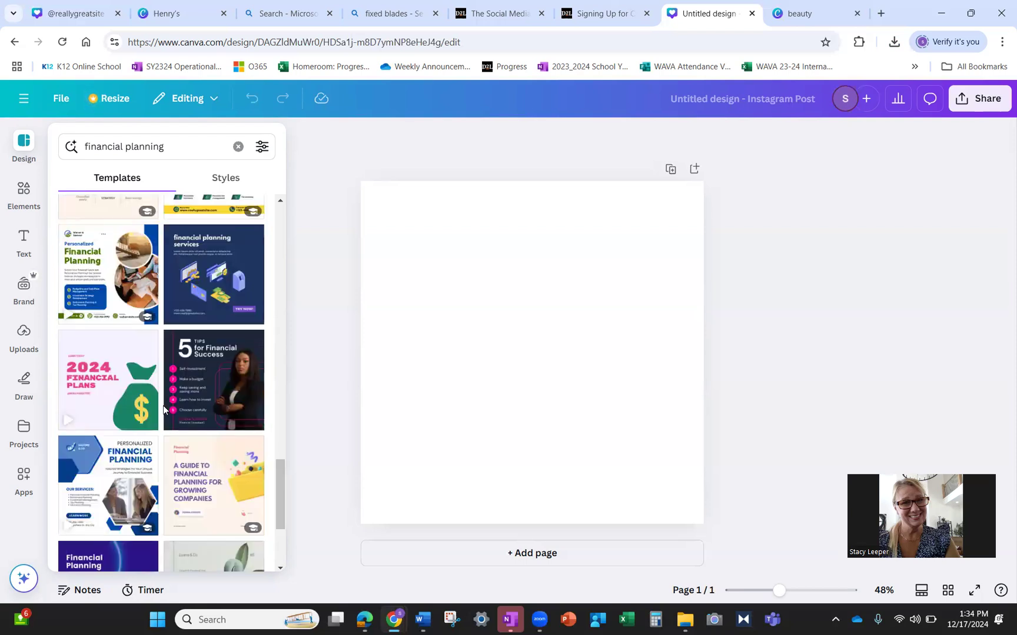
{"action": "left_click", "coordinate": [97, 368]}
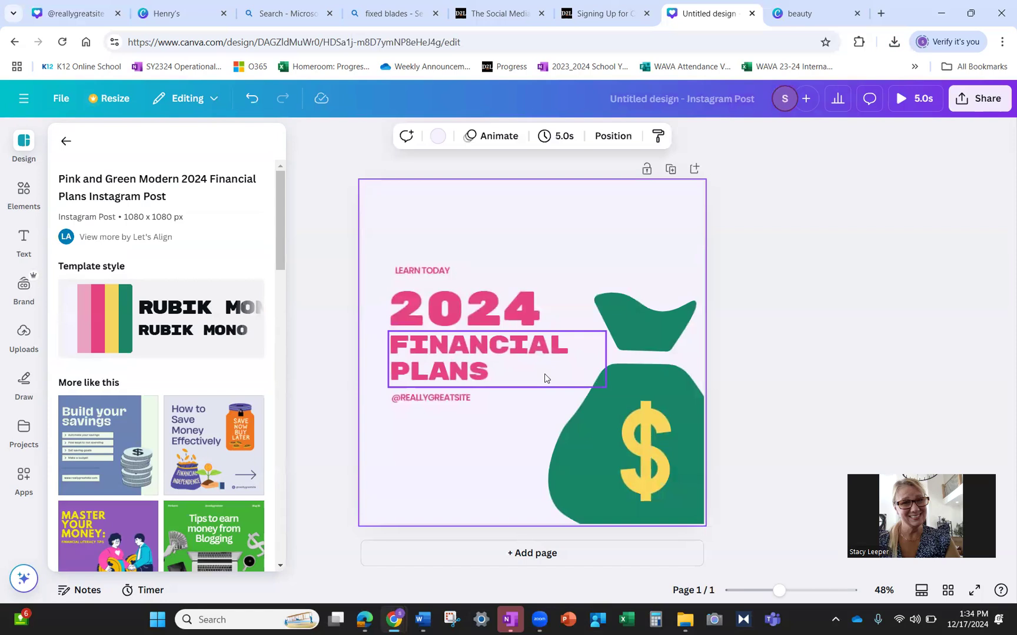
{"action": "left_click", "coordinate": [976, 106]}
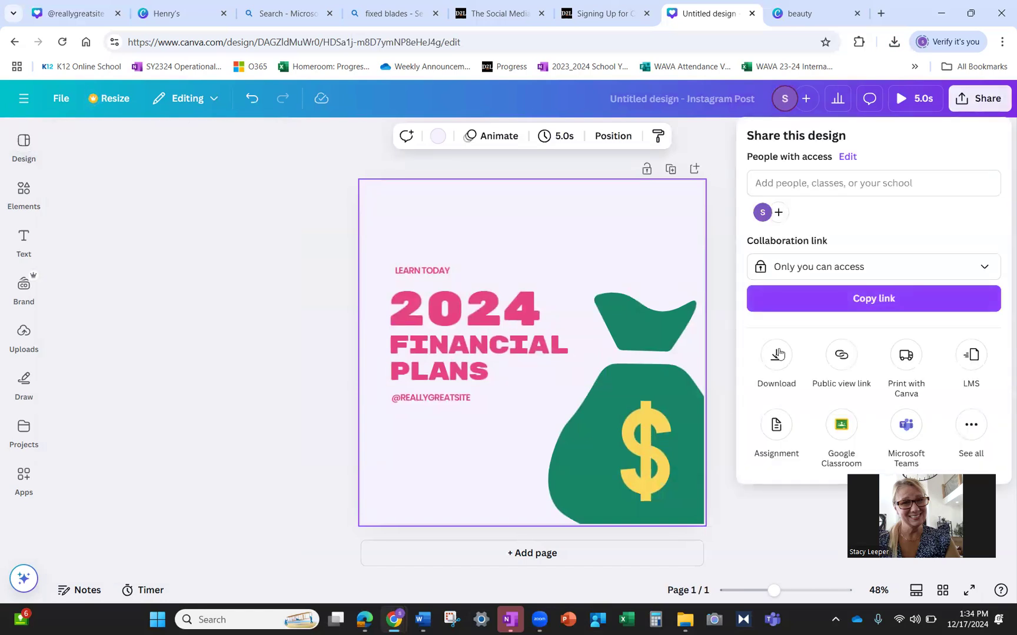
{"action": "left_click", "coordinate": [777, 353]}
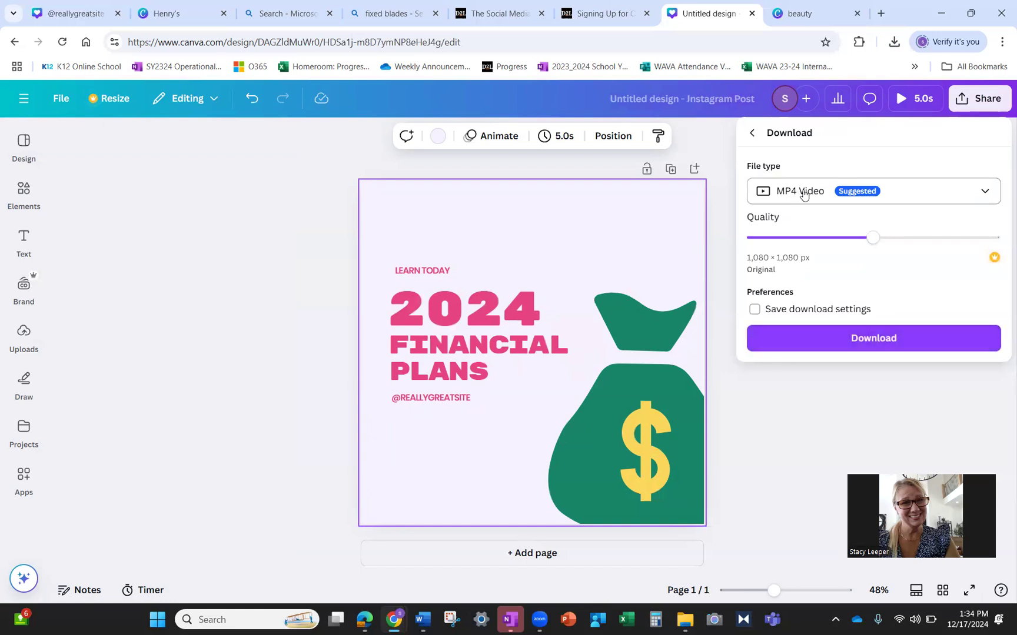
{"action": "left_click", "coordinate": [752, 135]}
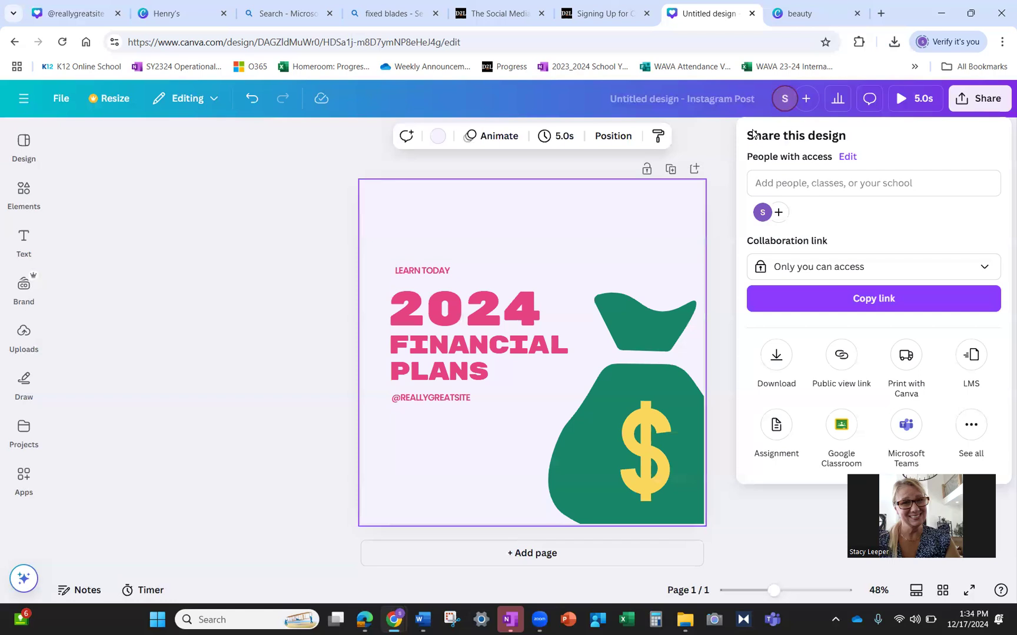
{"action": "left_click", "coordinate": [700, 139]}
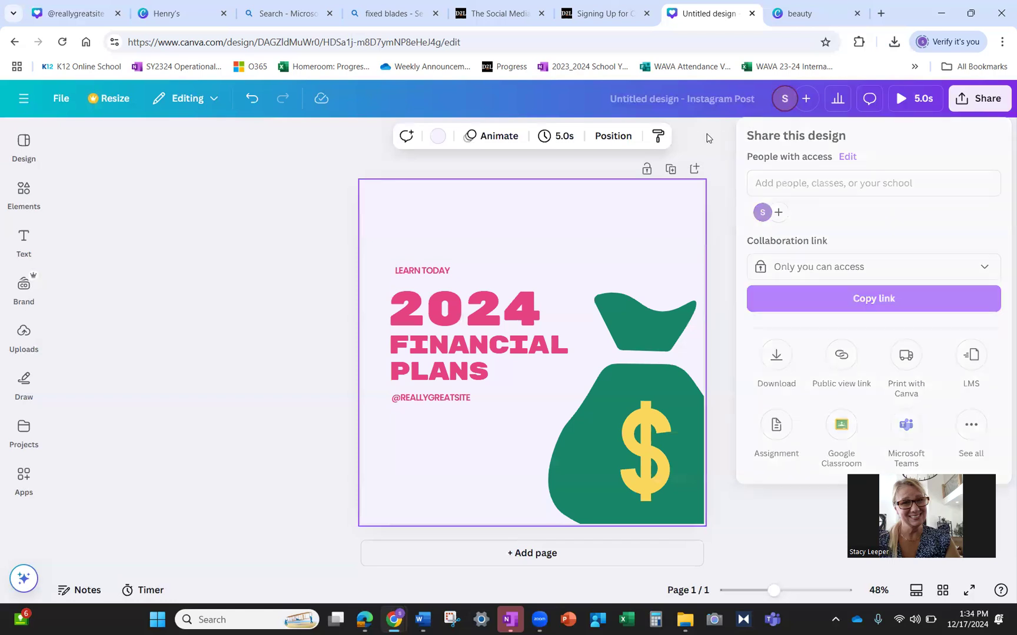
{"action": "left_click", "coordinate": [211, 288]}
{"action": "left_click", "coordinate": [25, 140]}
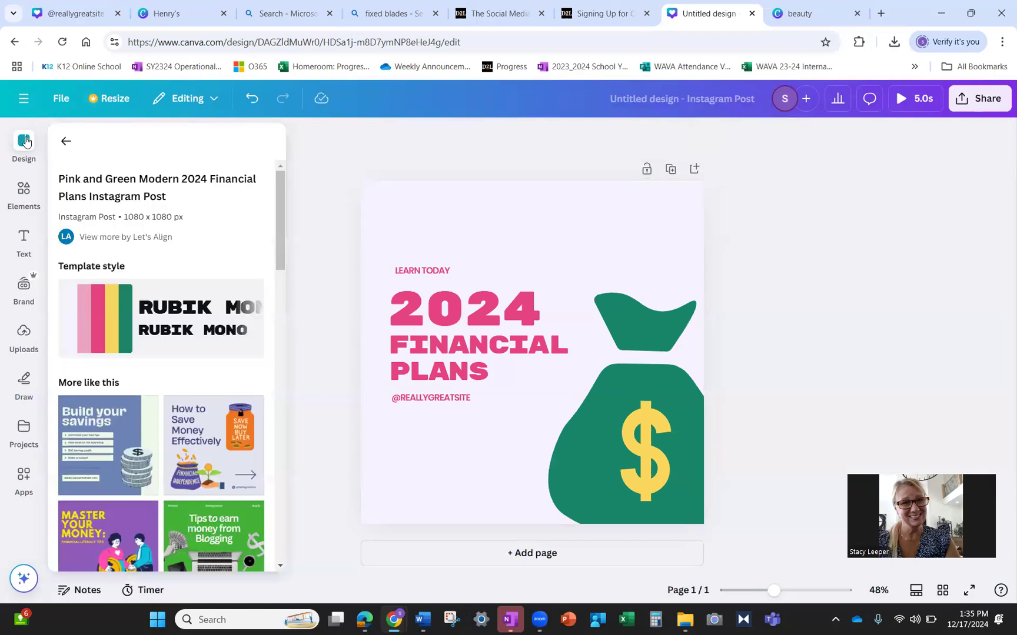
- Go back to the financial planning results and apply the dark Financial Services coin-stack template
{"action": "left_click", "coordinate": [67, 137]}
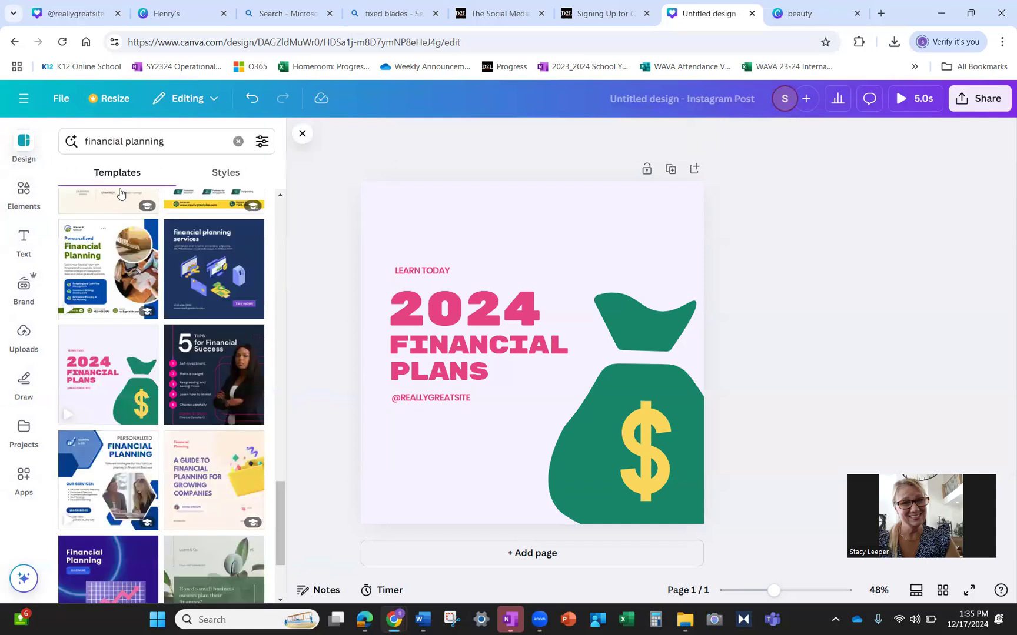
{"action": "scroll", "coordinate": [231, 277], "scroll_direction": "down", "scroll_amount": 7}
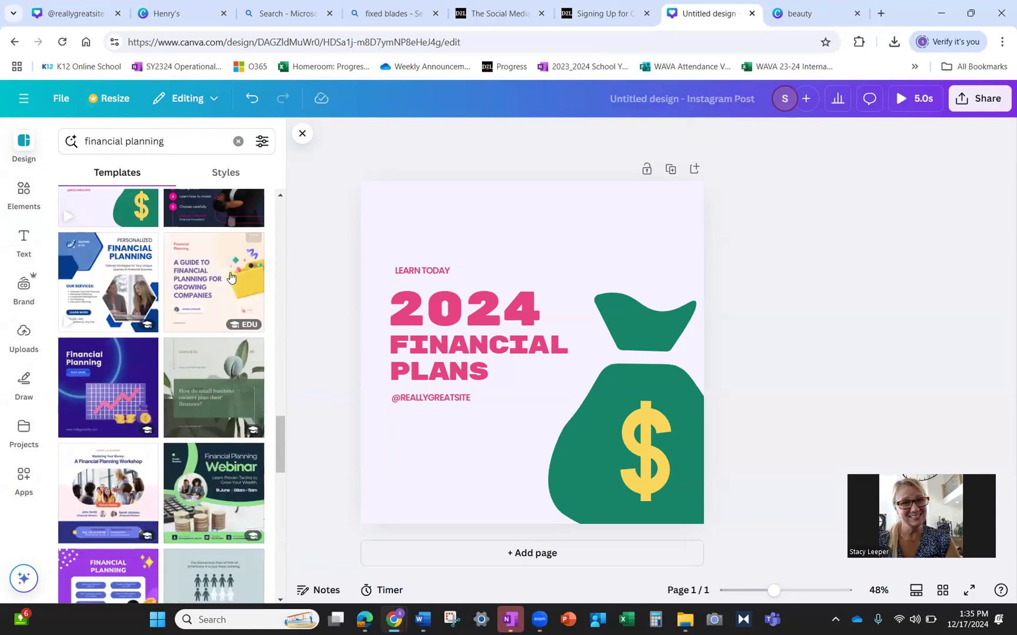
{"action": "scroll", "coordinate": [231, 280], "scroll_direction": "down", "scroll_amount": 5}
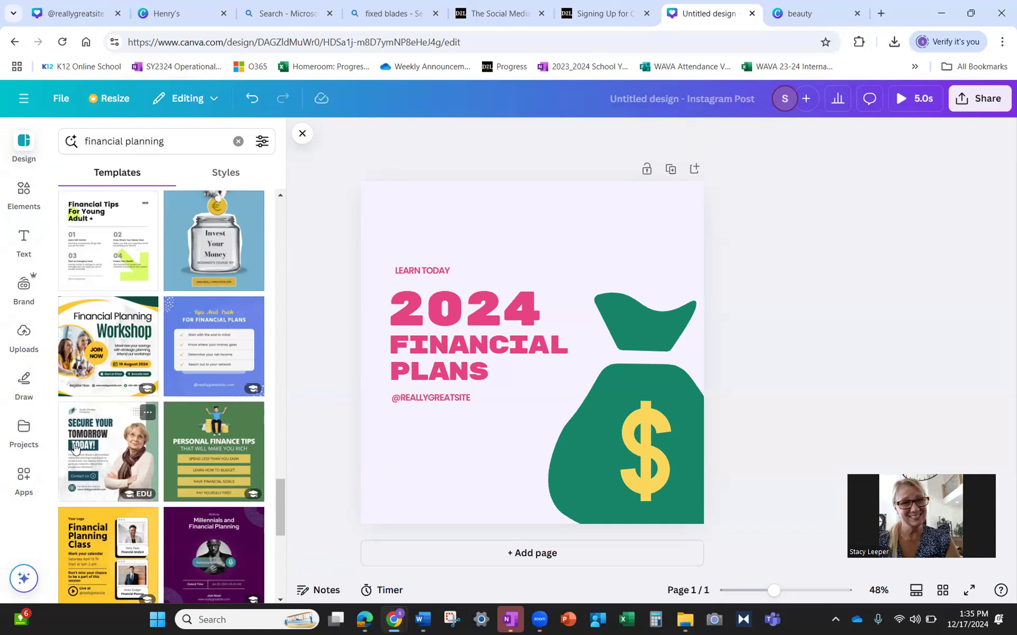
{"action": "scroll", "coordinate": [160, 435], "scroll_direction": "down", "scroll_amount": 10}
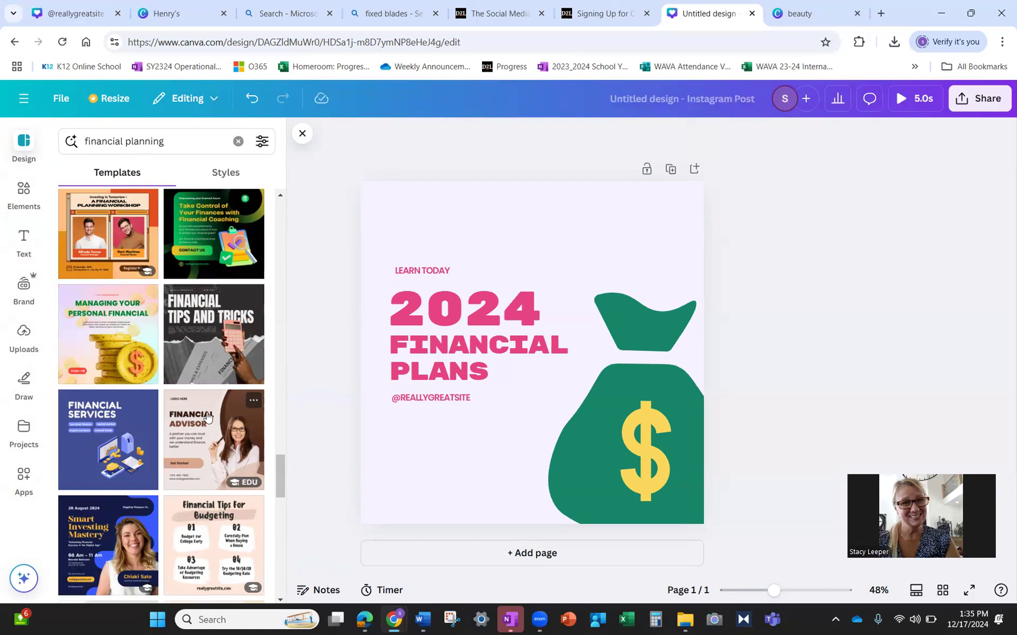
{"action": "scroll", "coordinate": [132, 437], "scroll_direction": "down", "scroll_amount": 5}
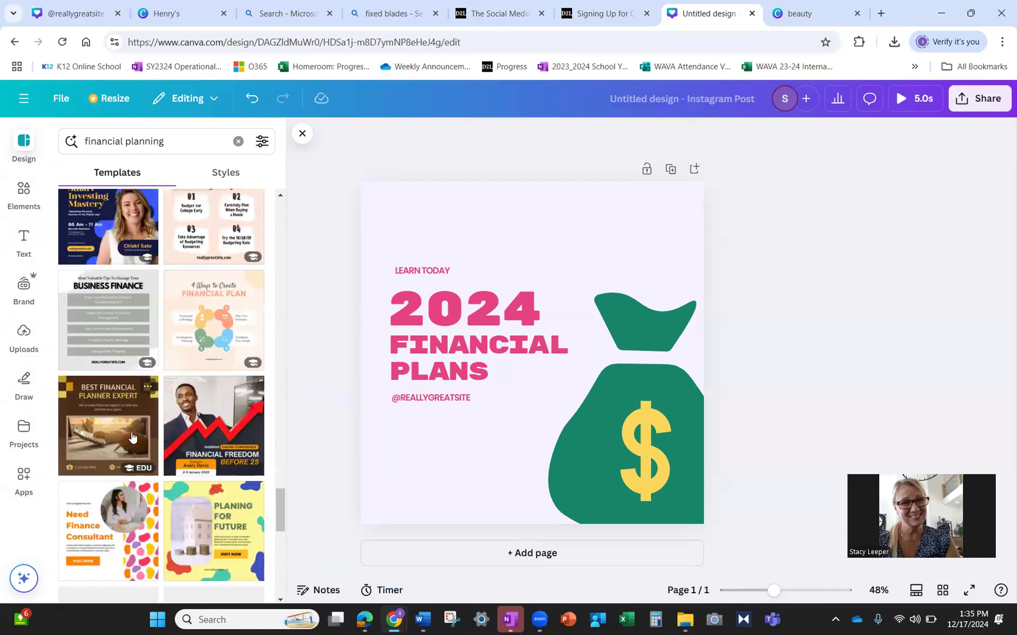
{"action": "scroll", "coordinate": [131, 433], "scroll_direction": "up", "scroll_amount": 3}
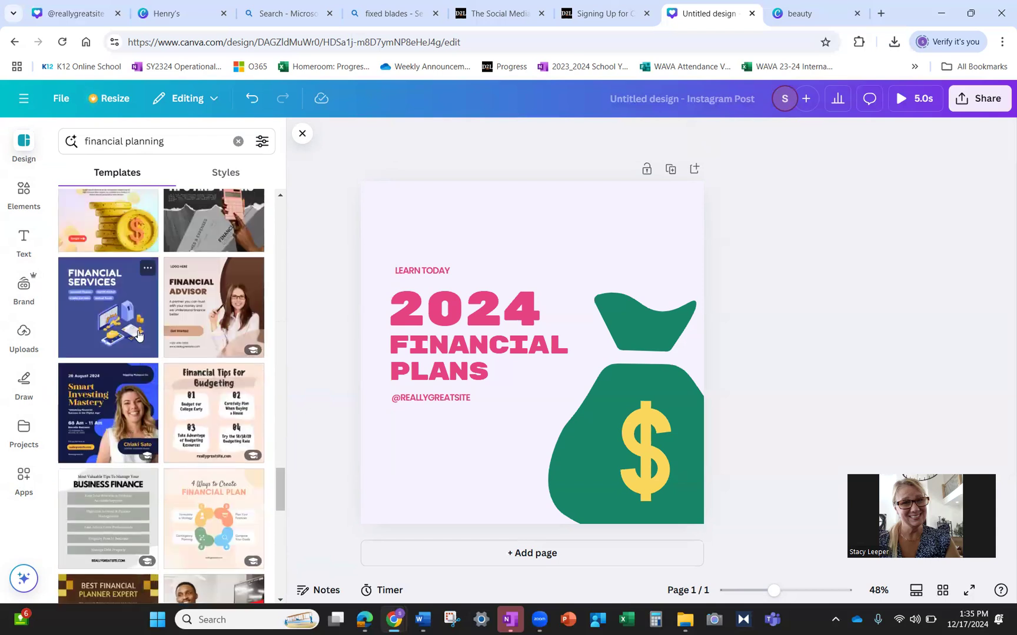
{"action": "scroll", "coordinate": [139, 336], "scroll_direction": "down", "scroll_amount": 5}
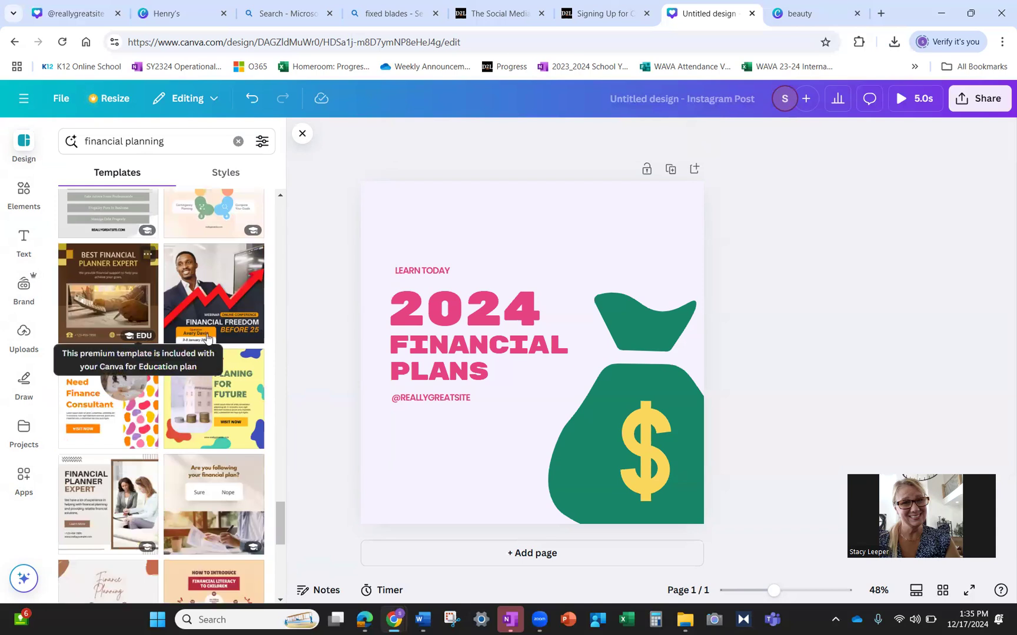
{"action": "scroll", "coordinate": [223, 318], "scroll_direction": "down", "scroll_amount": 5}
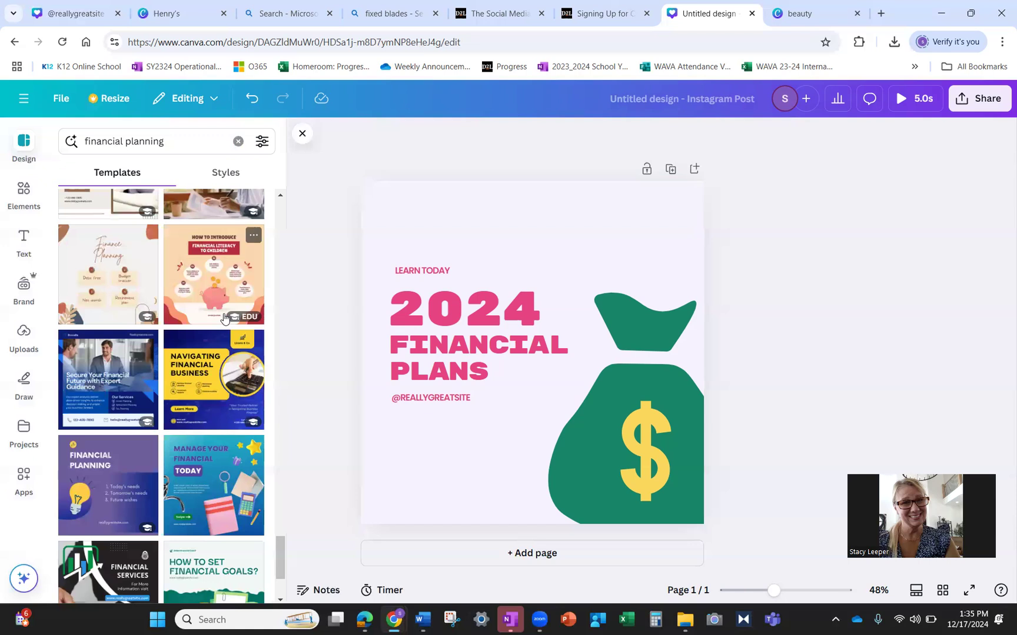
{"action": "scroll", "coordinate": [223, 318], "scroll_direction": "down", "scroll_amount": 3}
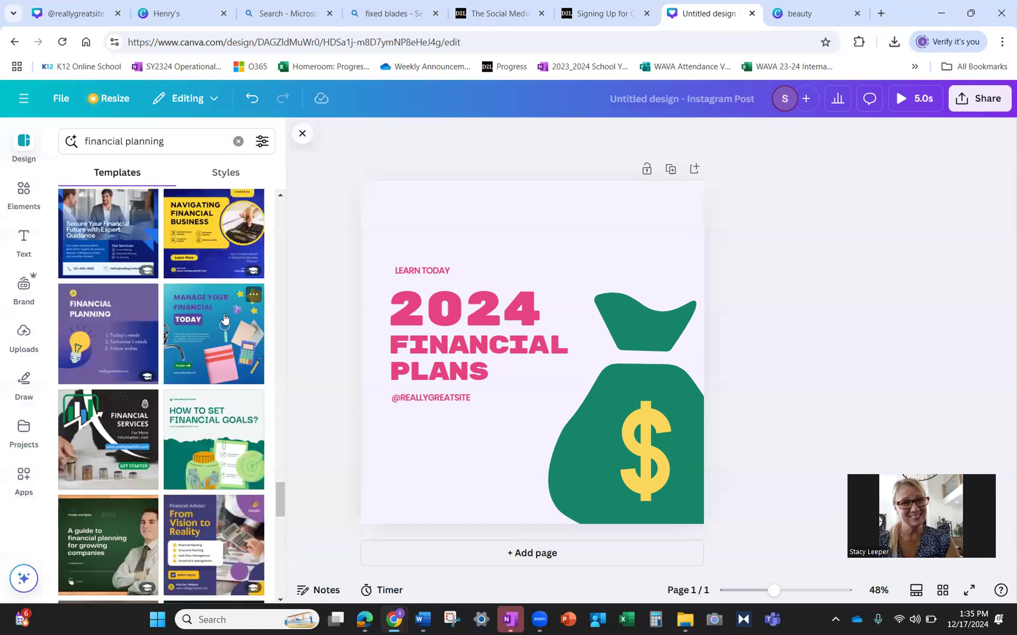
{"action": "left_click", "coordinate": [114, 404]}
- Retype the FINANCIAL SERVICES heading as 'MGROUP WEALTH & INSURANCE'
{"action": "left_click", "coordinate": [783, 274]}
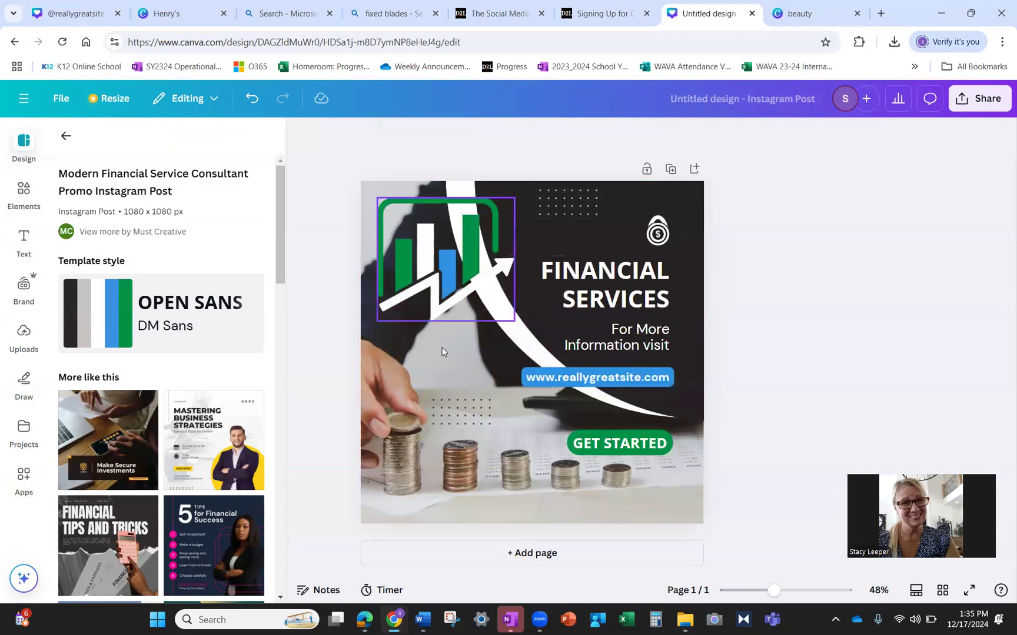
{"action": "double_click", "coordinate": [600, 270]}
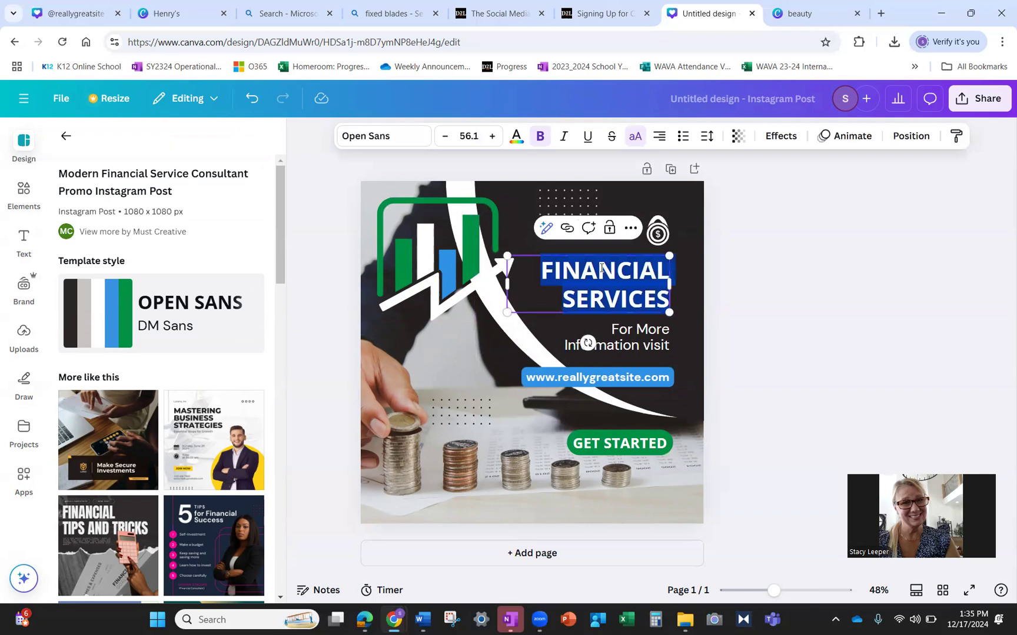
{"action": "type", "text": "MGROUP"}
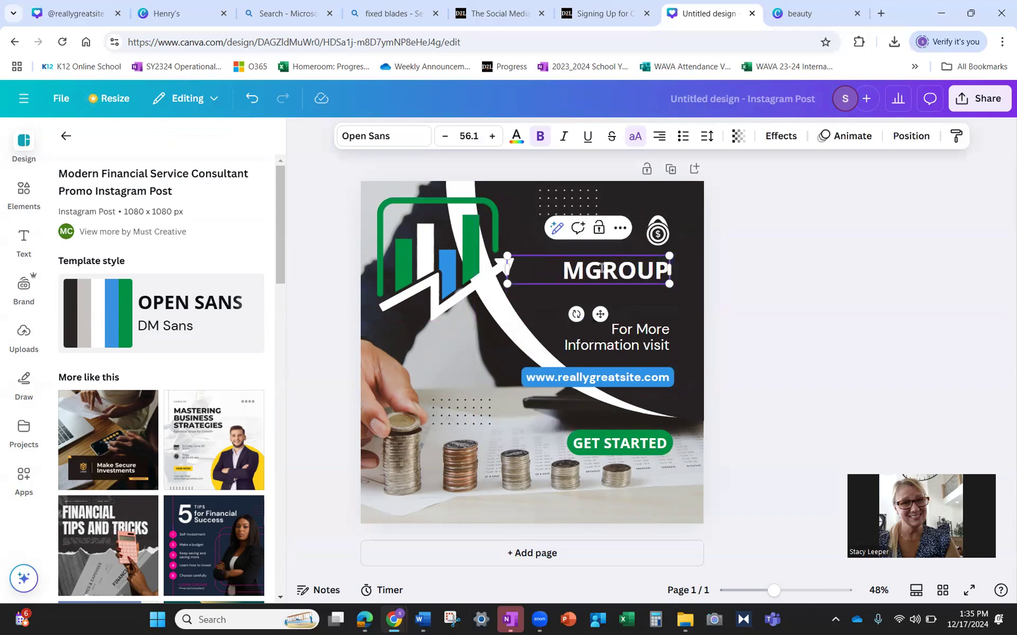
{"action": "type", "text": "WEALTH & INSURANCE"}
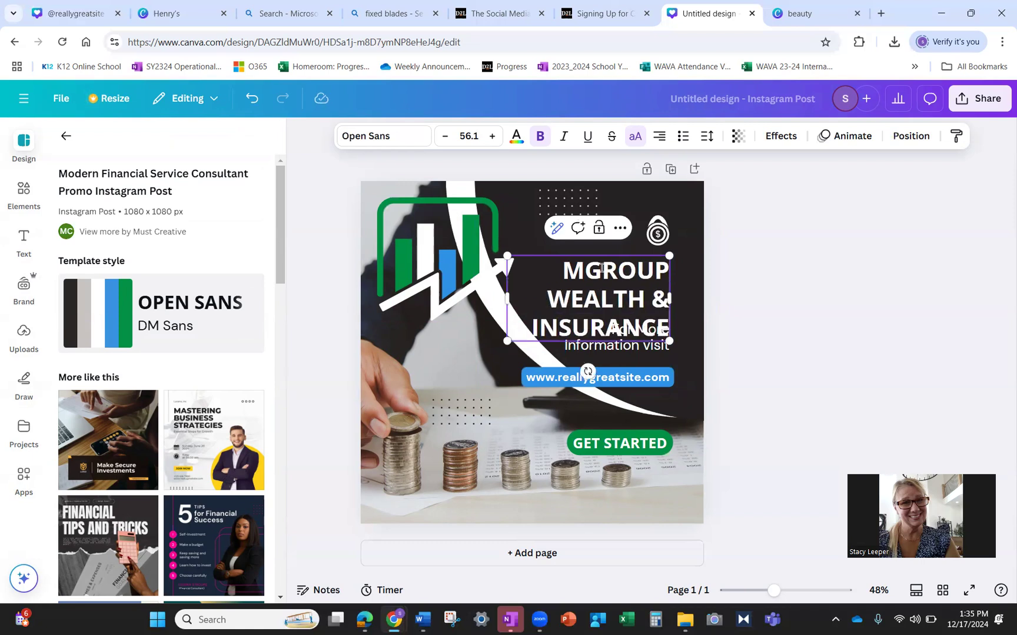
- Shrink the heading font to 41.1 so it fits on two lines
{"action": "left_click_drag", "start_coordinate": [562, 270], "coordinate": [666, 326]}
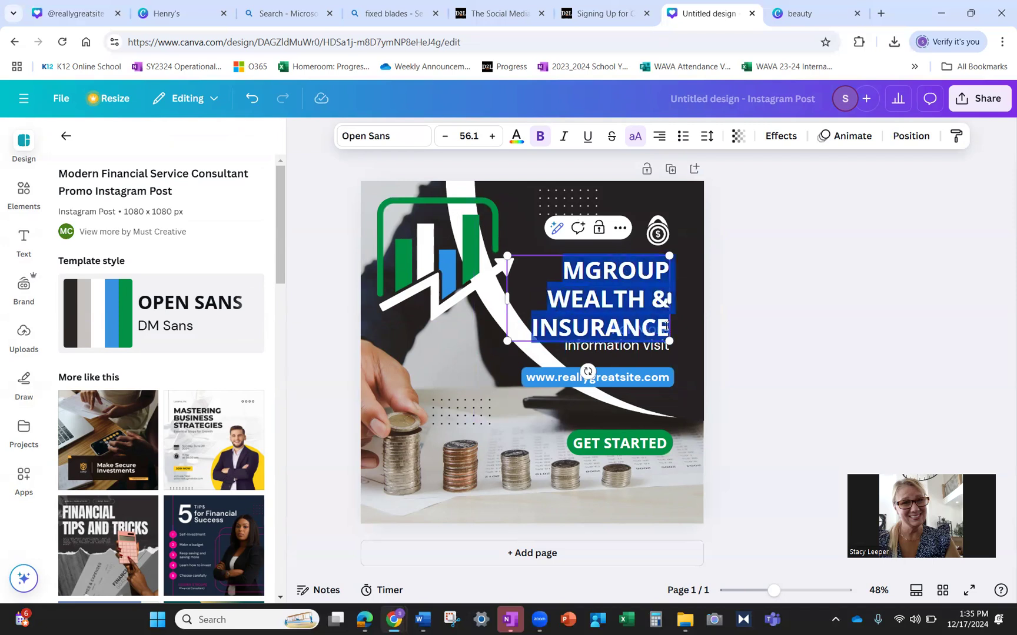
{"action": "left_click", "coordinate": [445, 137]}
{"action": "left_click", "coordinate": [445, 137]}
{"action": "left_click", "coordinate": [445, 137]}
{"action": "triple_click", "coordinate": [446, 136]}
{"action": "triple_click", "coordinate": [447, 137]}
{"action": "left_click", "coordinate": [447, 136]}
{"action": "triple_click", "coordinate": [447, 136]}
{"action": "left_click", "coordinate": [447, 136]}
{"action": "left_click", "coordinate": [447, 136]}
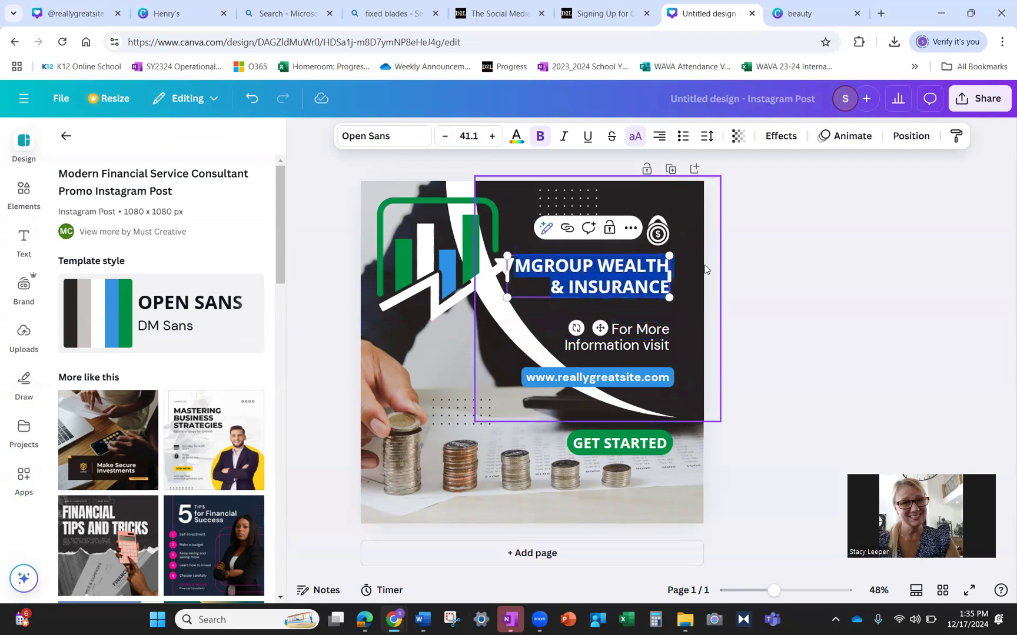
- Move the MGROUP WEALTH & INSURANCE heading slightly right
{"action": "left_click", "coordinate": [683, 306]}
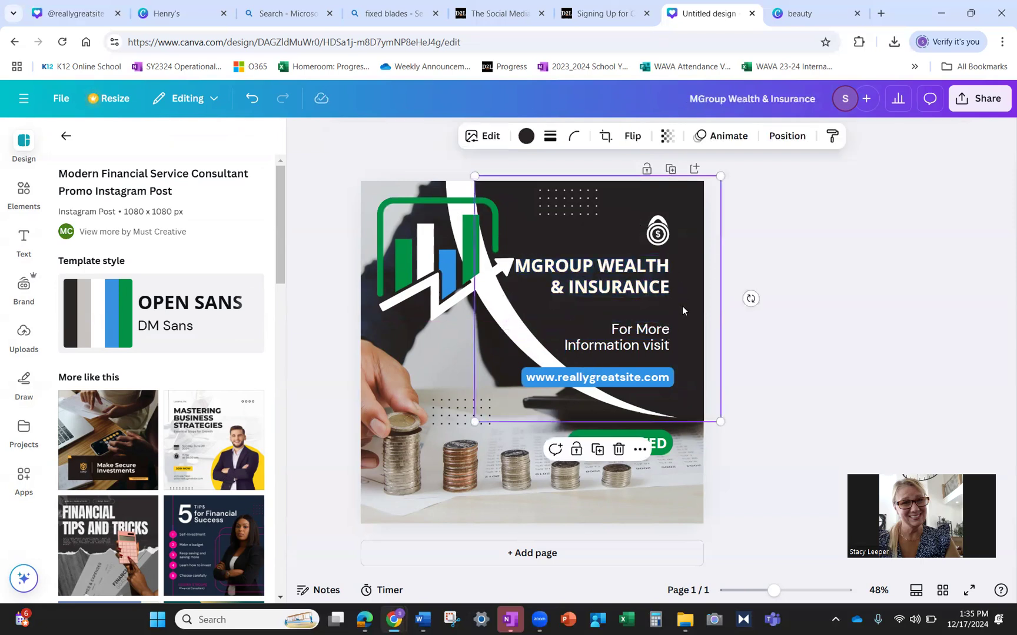
{"action": "left_click", "coordinate": [562, 277]}
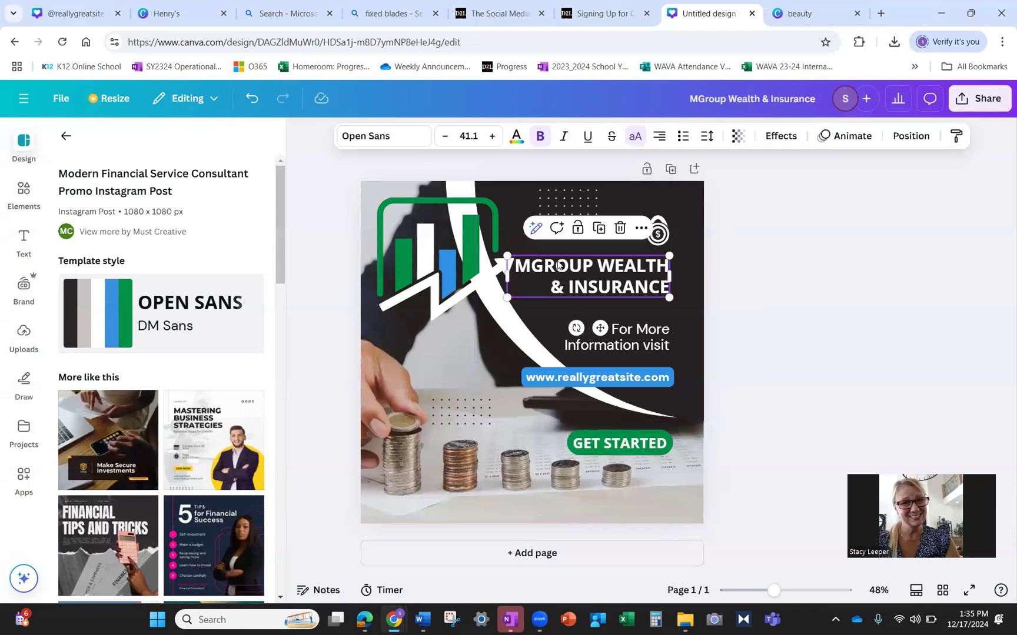
{"action": "mouse_move", "coordinate": [576, 264]}
{"action": "left_mouse_down"}
{"action": "mouse_move", "coordinate": [590, 256]}
{"action": "mouse_move", "coordinate": [584, 263]}
{"action": "left_mouse_up"}
- Replace the 'For More Information visit' line with 'Coming Soon!'
{"action": "left_click", "coordinate": [558, 316]}
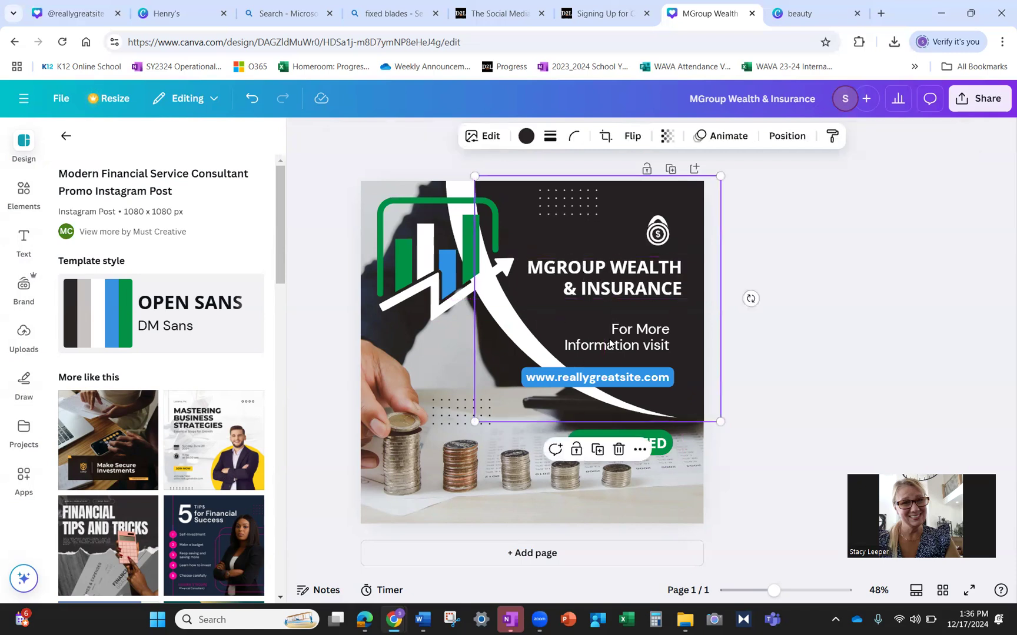
{"action": "double_click", "coordinate": [640, 340]}
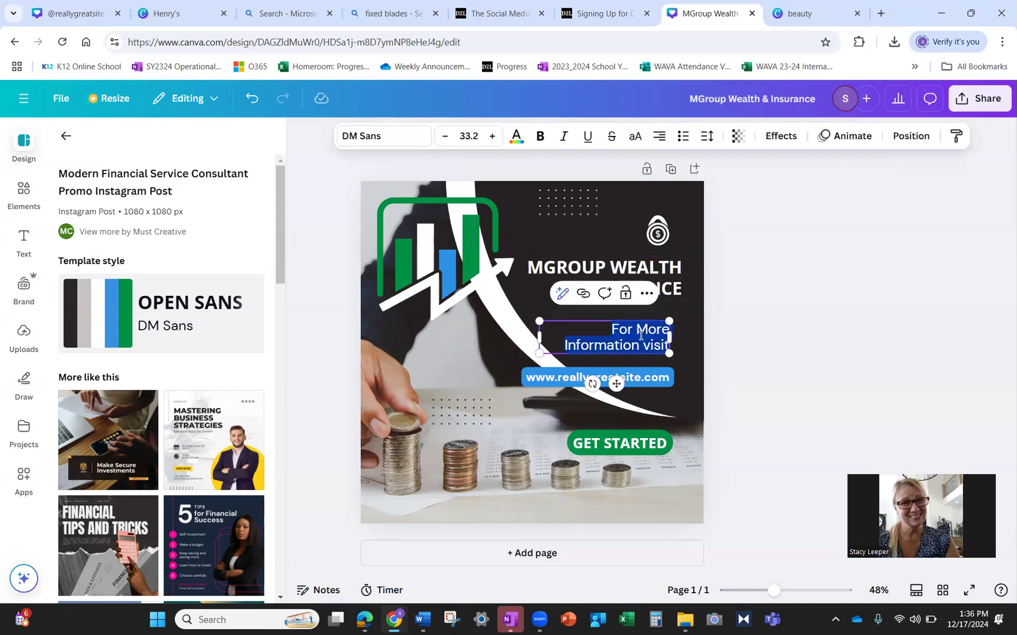
{"action": "type", "text": "Coming soon"}
{"action": "key", "text": "BackSpace"}
{"action": "key", "text": "BackSpace"}
{"action": "key", "text": "BackSpace"}
{"action": "key", "text": "BackSpace"}
{"action": "type", "text": "Son"}
{"action": "key", "text": "BackSpace"}
{"action": "type", "text": "on!"}
{"action": "double_click", "coordinate": [627, 382]}
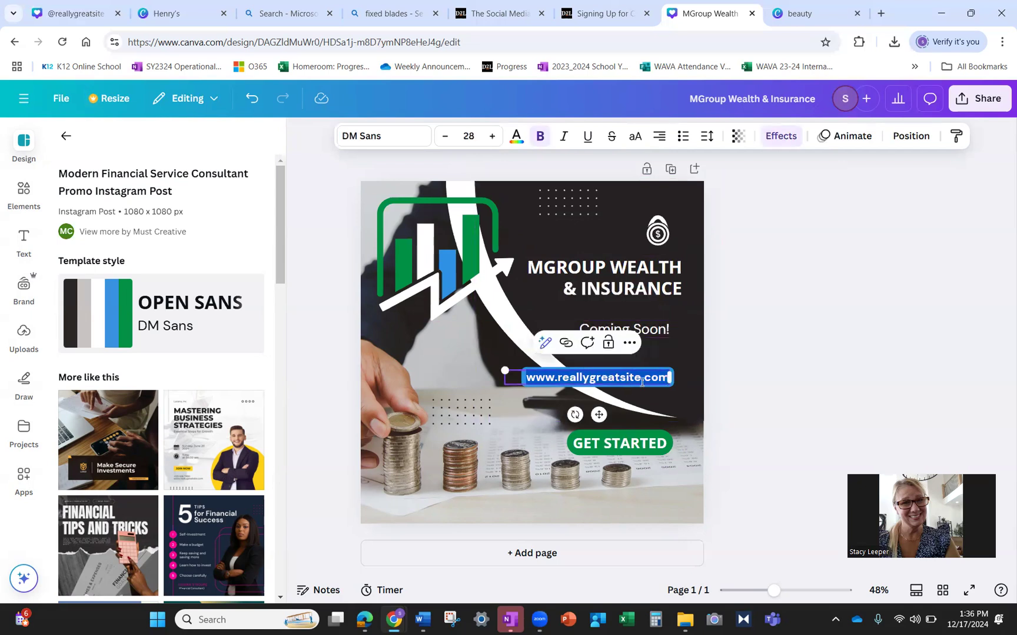
{"action": "left_click_drag", "start_coordinate": [641, 379], "coordinate": [548, 373]}
{"action": "type", "text": "mgroup"}
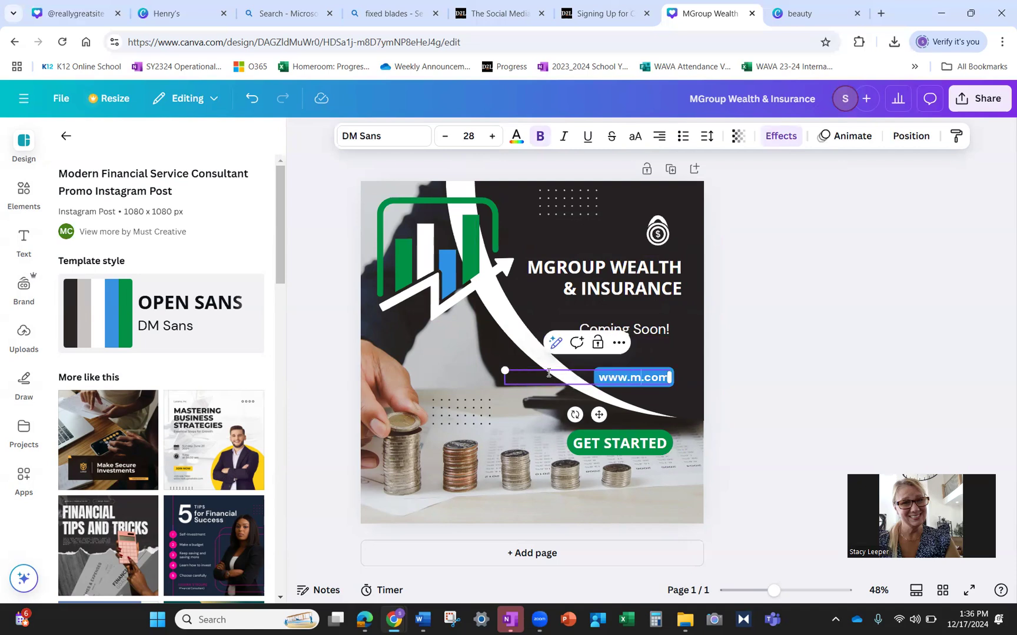
{"action": "type", "text": "wealth"}
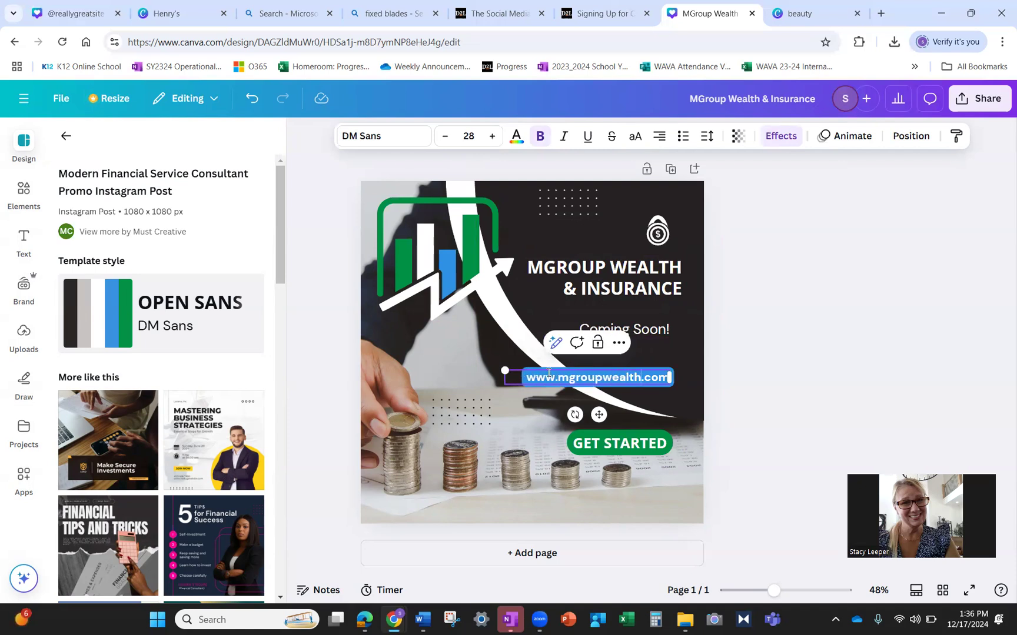
{"action": "left_click", "coordinate": [616, 442]}
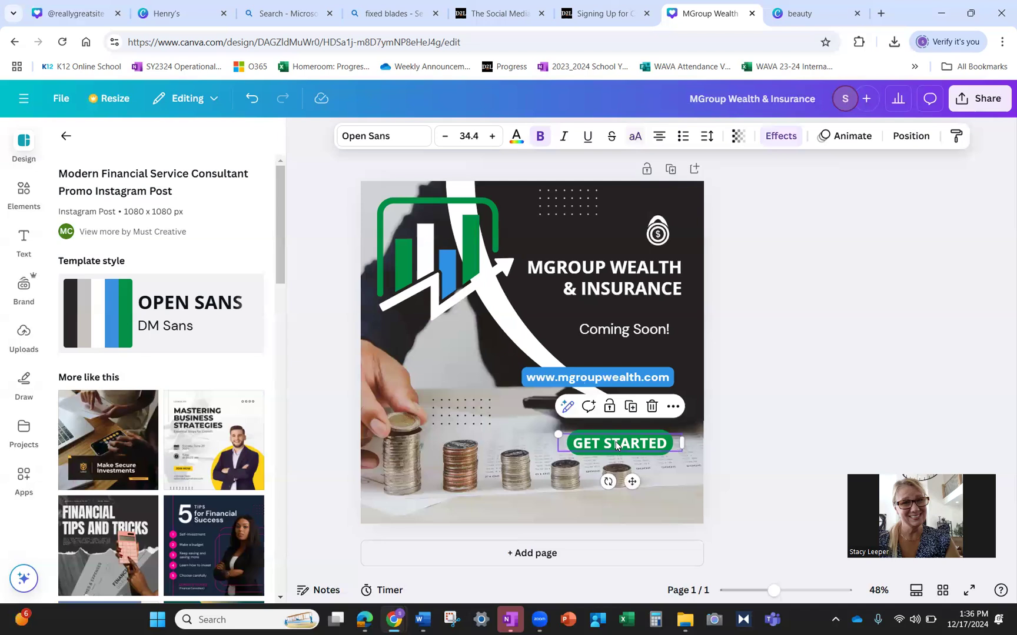
- Replace the GET STARTED button text with START PLANNING TODAY!
{"action": "double_click", "coordinate": [617, 442]}
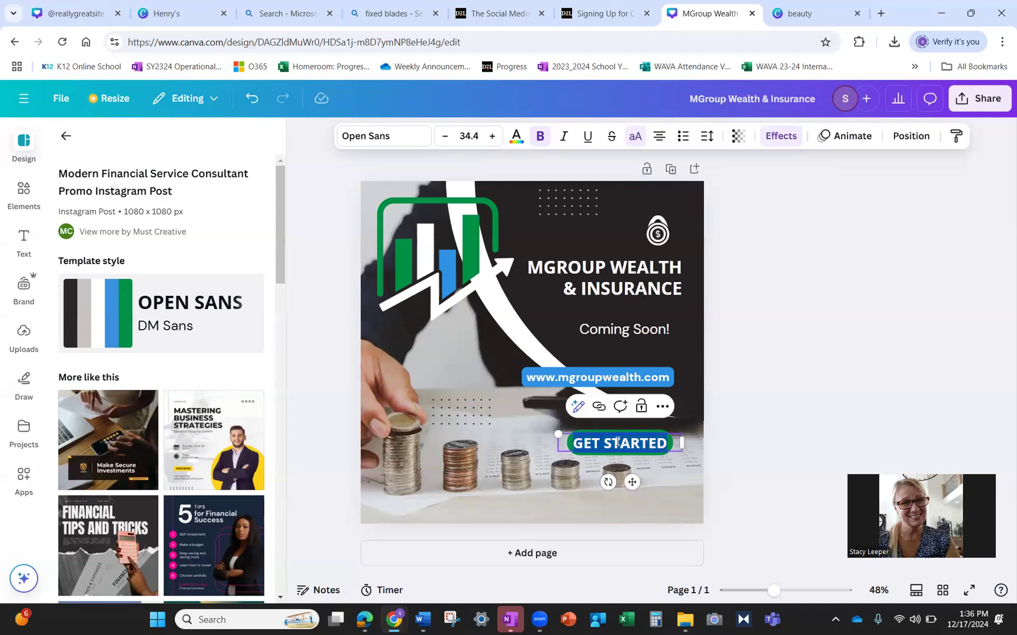
{"action": "type", "text": "VISIT"}
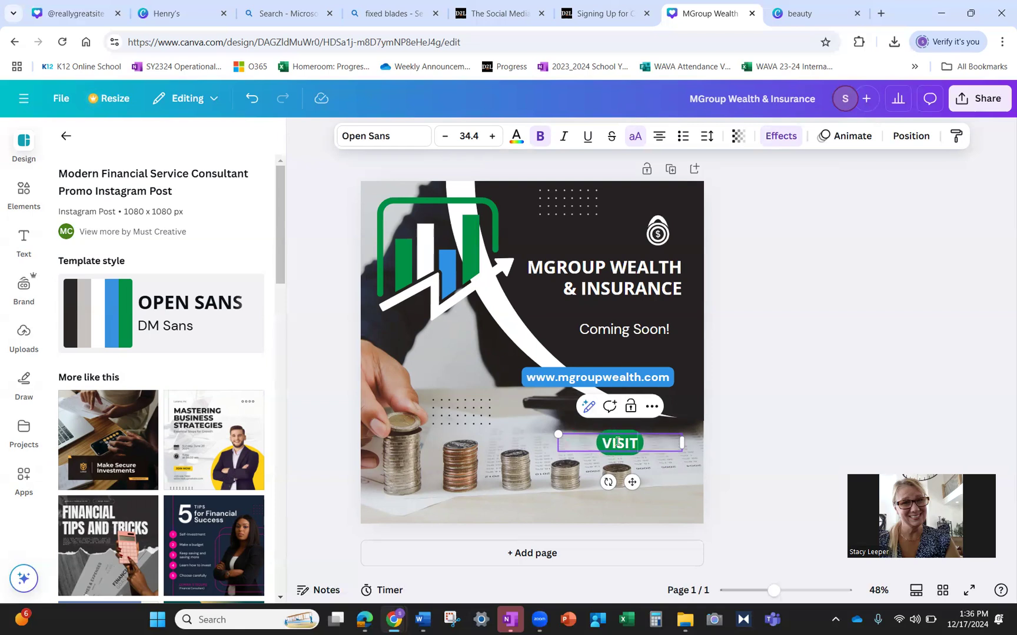
{"action": "type", "text": " US TODAY!"}
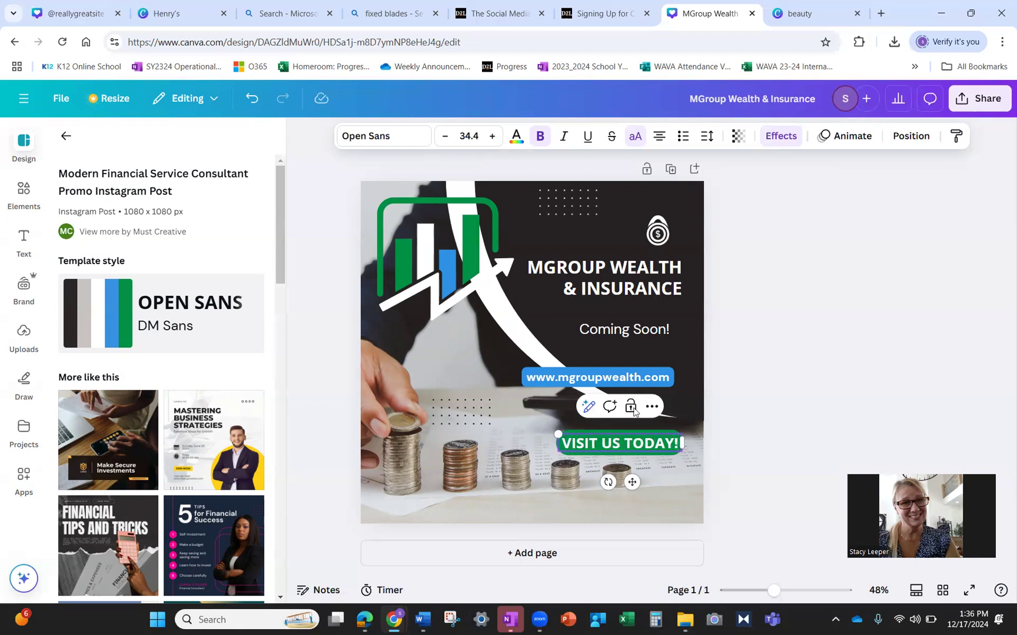
{"action": "left_click", "coordinate": [680, 389]}
{"action": "left_click", "coordinate": [826, 407]}
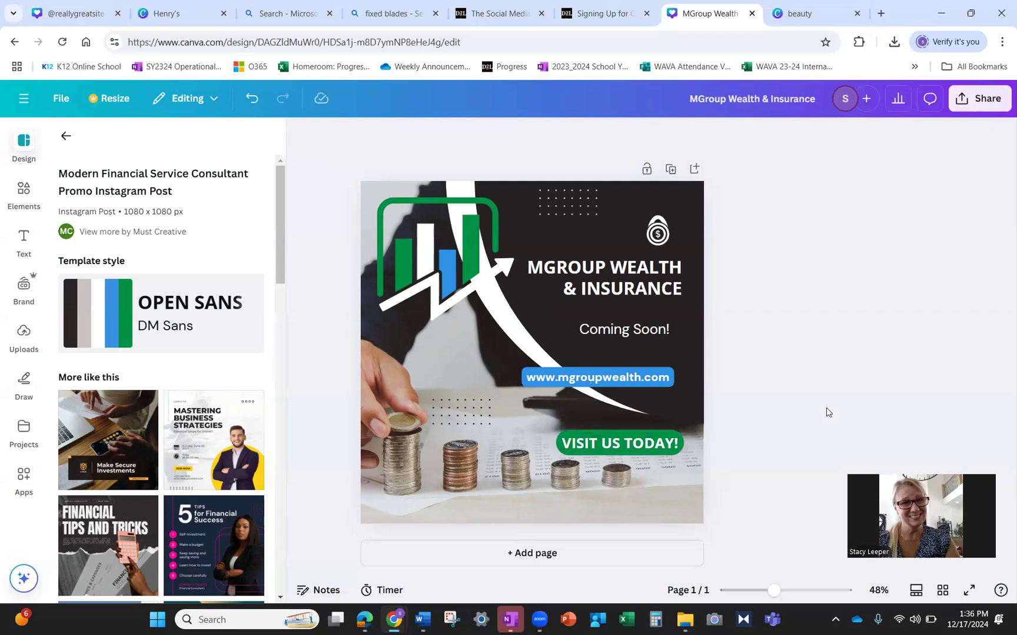
{"action": "left_click", "coordinate": [640, 442]}
{"action": "left_click", "coordinate": [640, 442]}
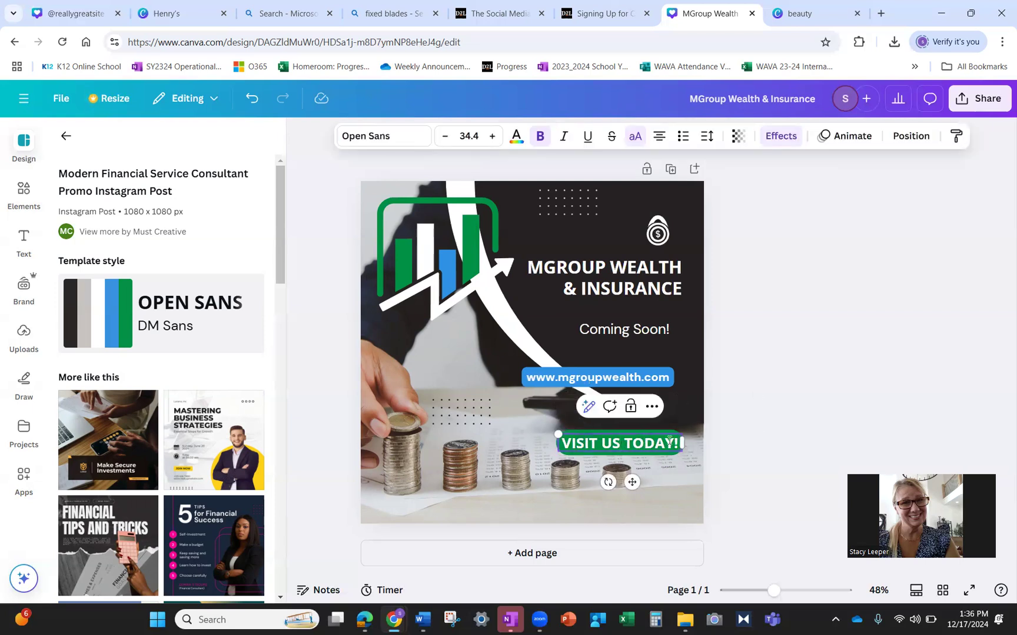
{"action": "left_click_drag", "start_coordinate": [620, 447], "coordinate": [551, 442]}
{"action": "type", "text": "START PLANNING"}
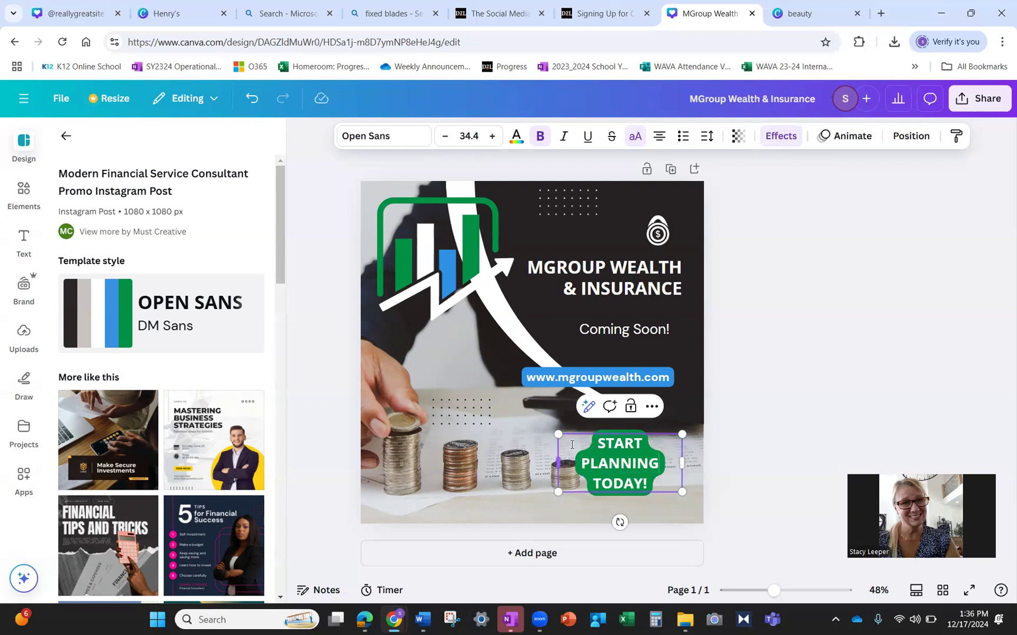
- Widen the START PLANNING TODAY! text box so it fits on one line, and nudge it up
{"action": "left_click_drag", "start_coordinate": [648, 483], "coordinate": [498, 451]}
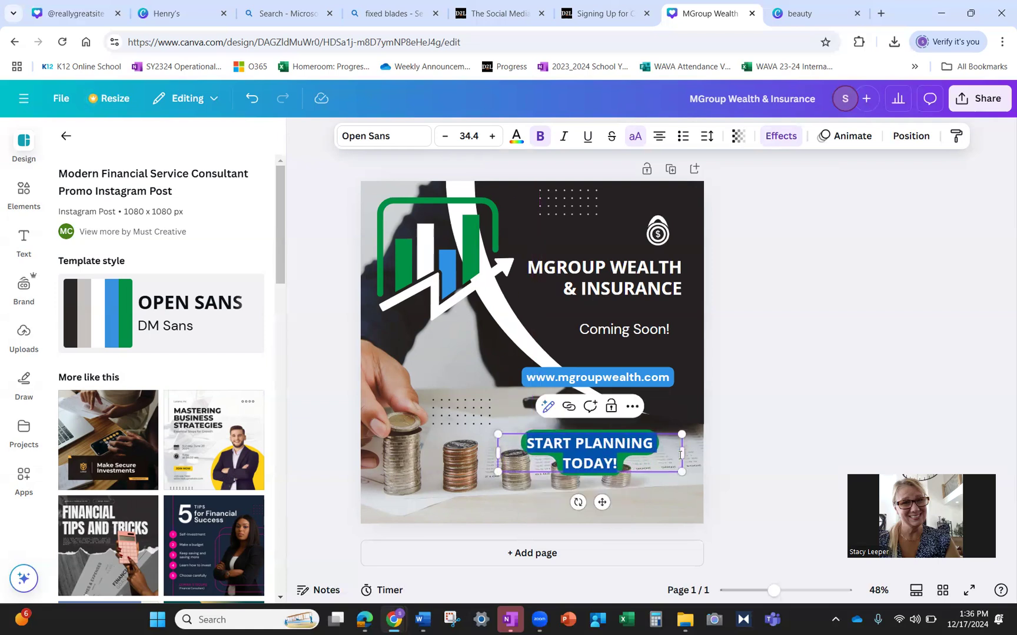
{"action": "left_click_drag", "start_coordinate": [682, 453], "coordinate": [692, 453]}
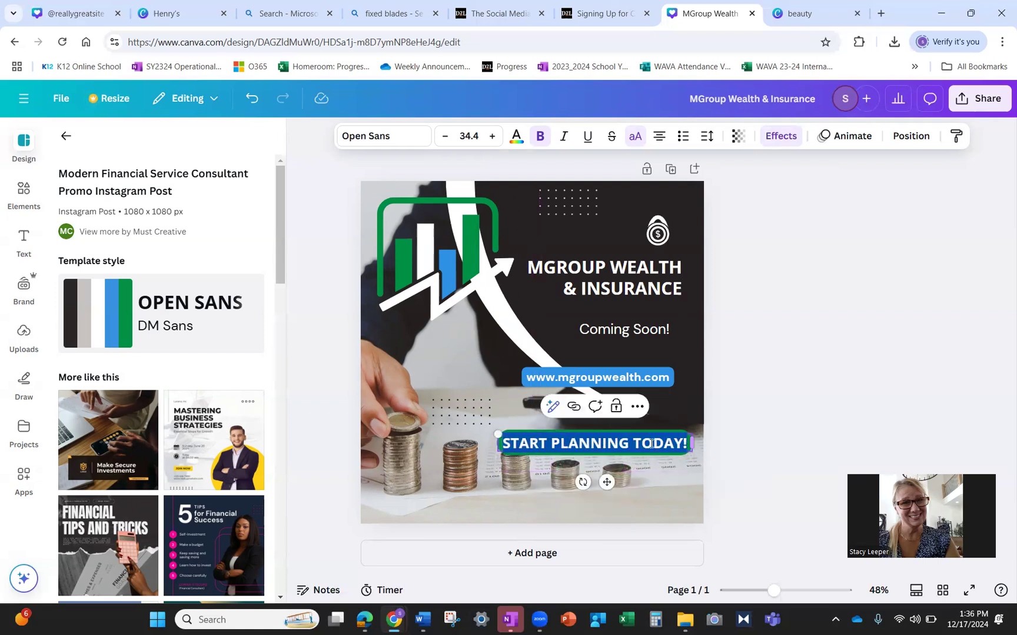
{"action": "left_click", "coordinate": [627, 457]}
{"action": "left_click_drag", "start_coordinate": [618, 442], "coordinate": [560, 422]}
{"action": "left_click", "coordinate": [685, 453]}
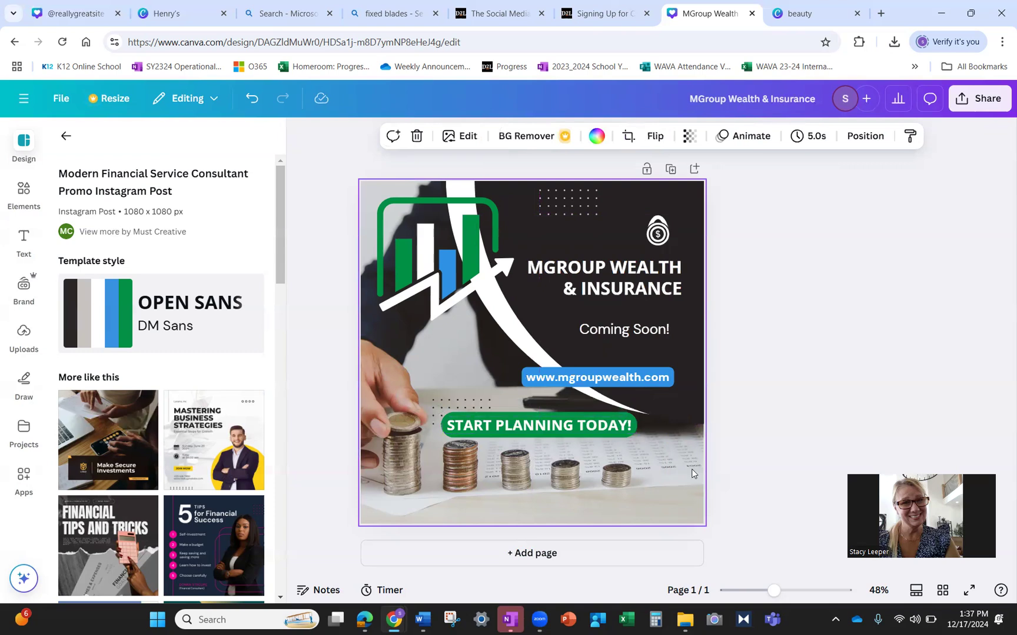
{"action": "left_click", "coordinate": [582, 426]}
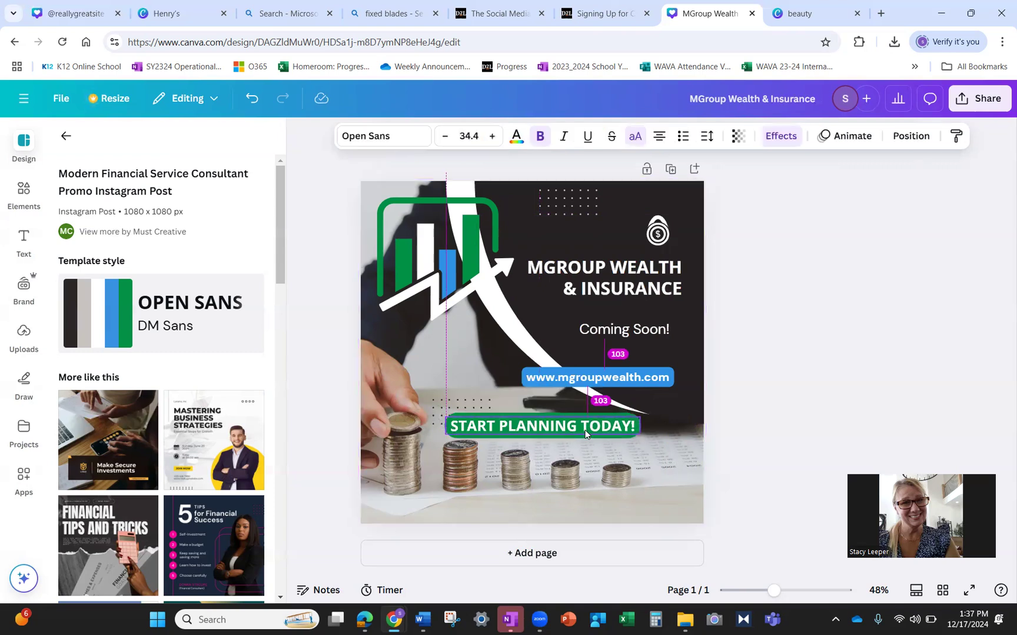
{"action": "left_click_drag", "start_coordinate": [591, 422], "coordinate": [591, 418]}
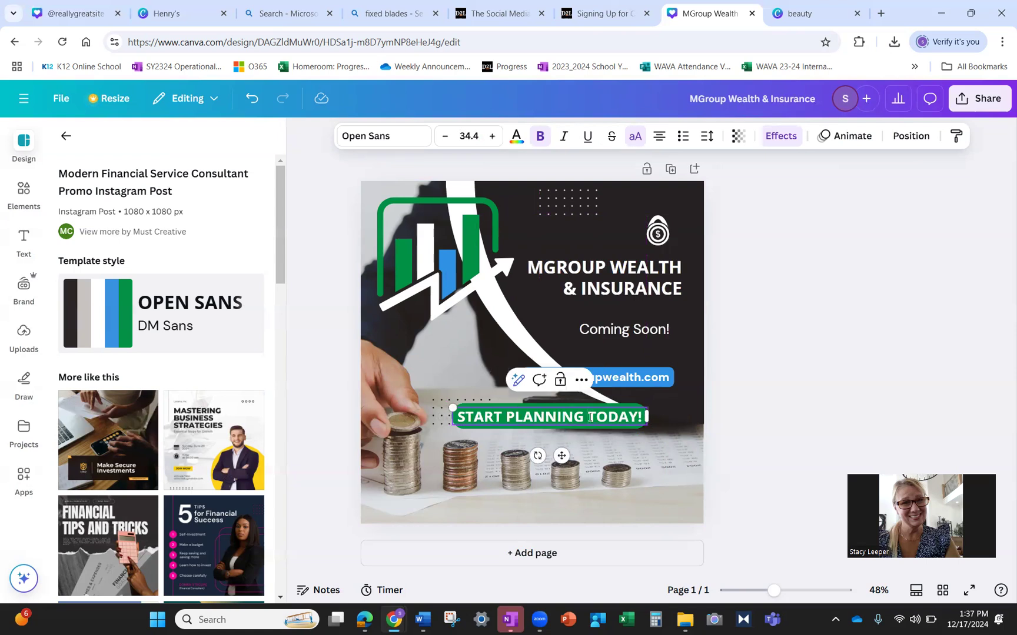
{"action": "key", "text": "Return"}
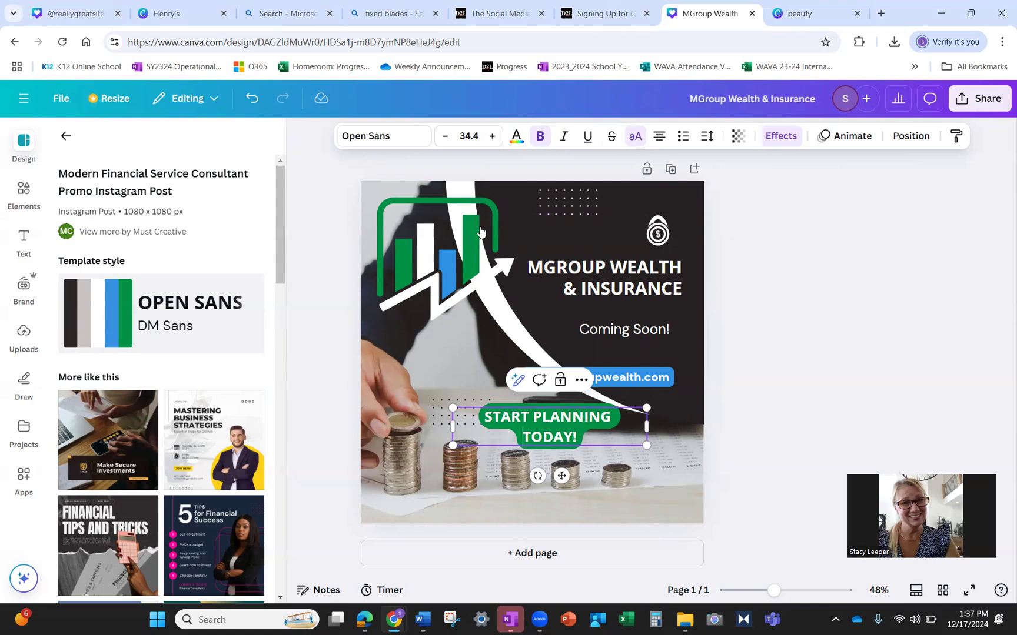
{"action": "left_click", "coordinate": [250, 101]}
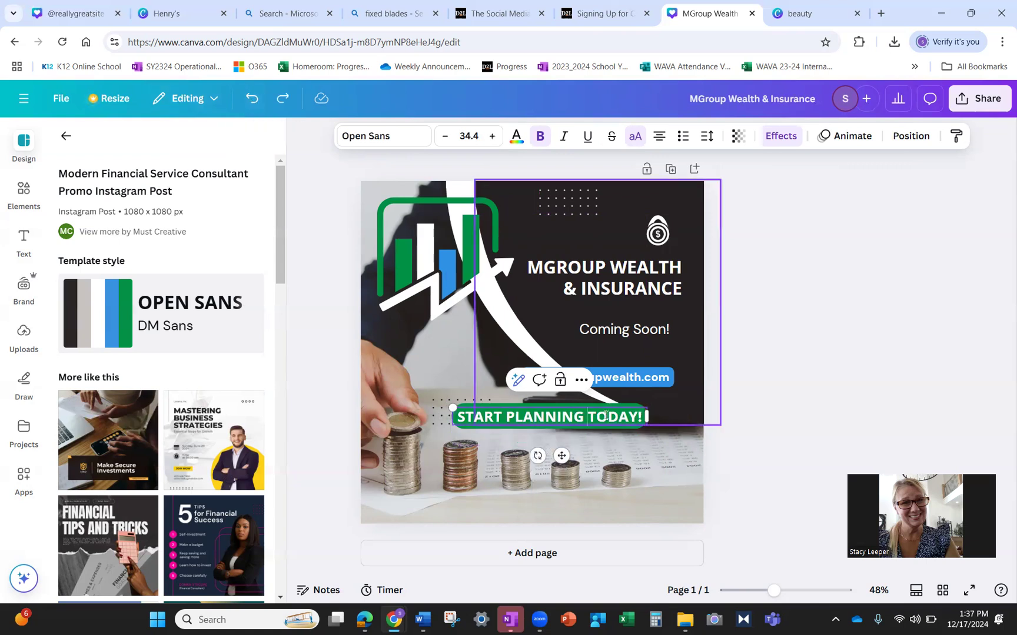
- Shrink the START PLANNING TODAY! text to size 30.4
{"action": "left_click_drag", "start_coordinate": [460, 420], "coordinate": [638, 416]}
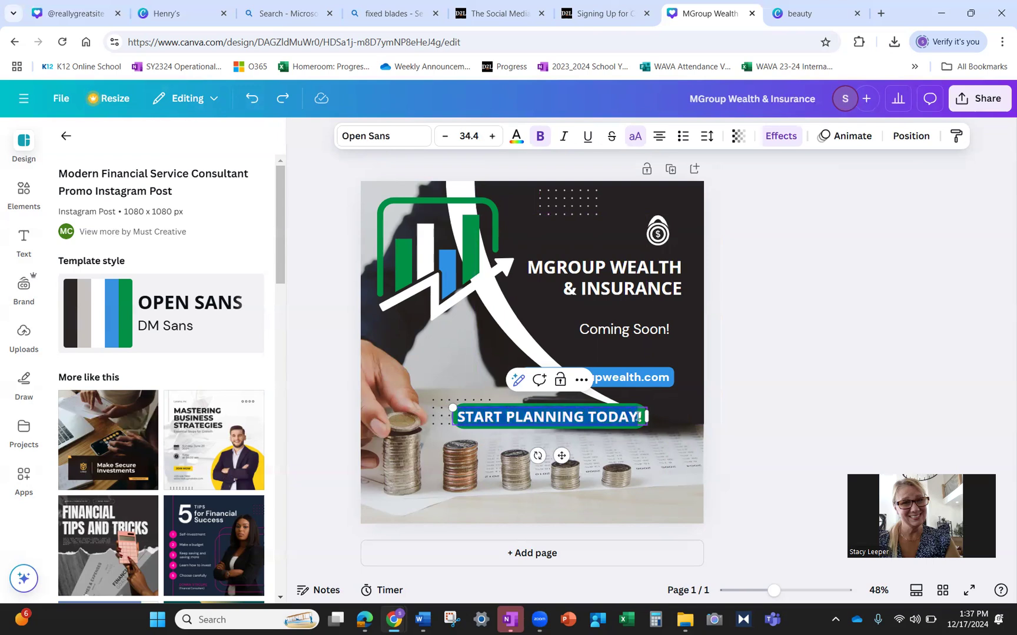
{"action": "left_click", "coordinate": [445, 140]}
{"action": "left_click", "coordinate": [445, 139]}
{"action": "left_click", "coordinate": [445, 138]}
{"action": "left_click", "coordinate": [445, 139]}
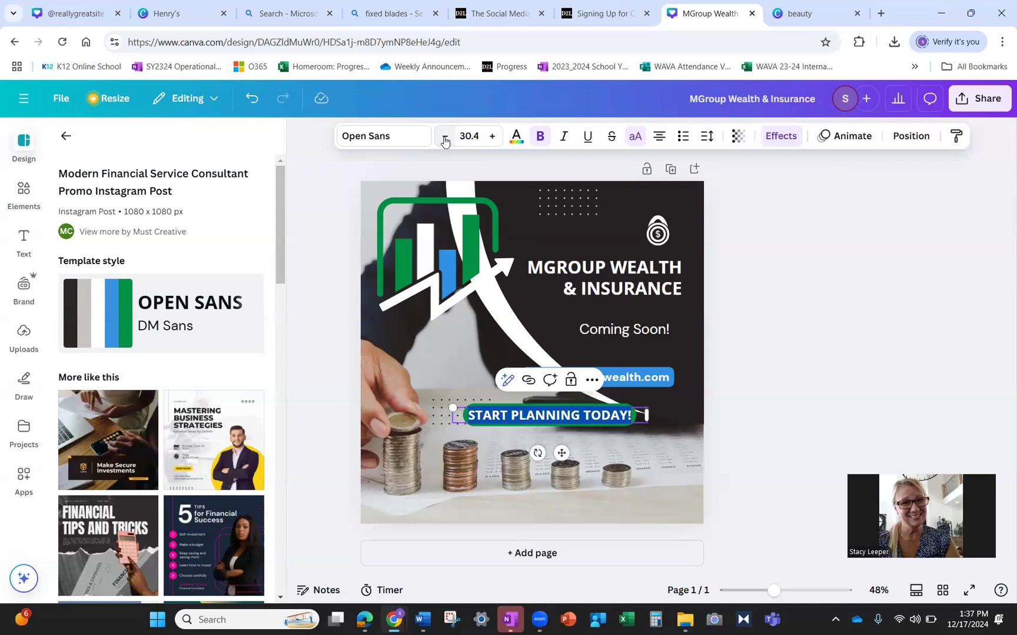
- Move the button right and down so it sits below the web address
{"action": "left_click", "coordinate": [596, 410]}
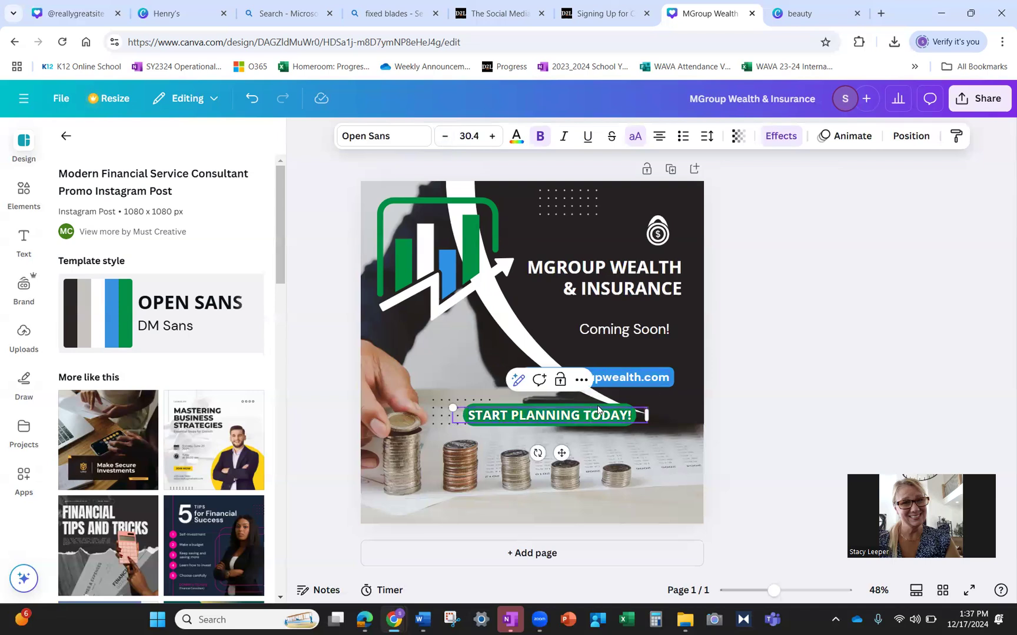
{"action": "left_click", "coordinate": [654, 451]}
{"action": "left_click_drag", "start_coordinate": [598, 416], "coordinate": [635, 432]}
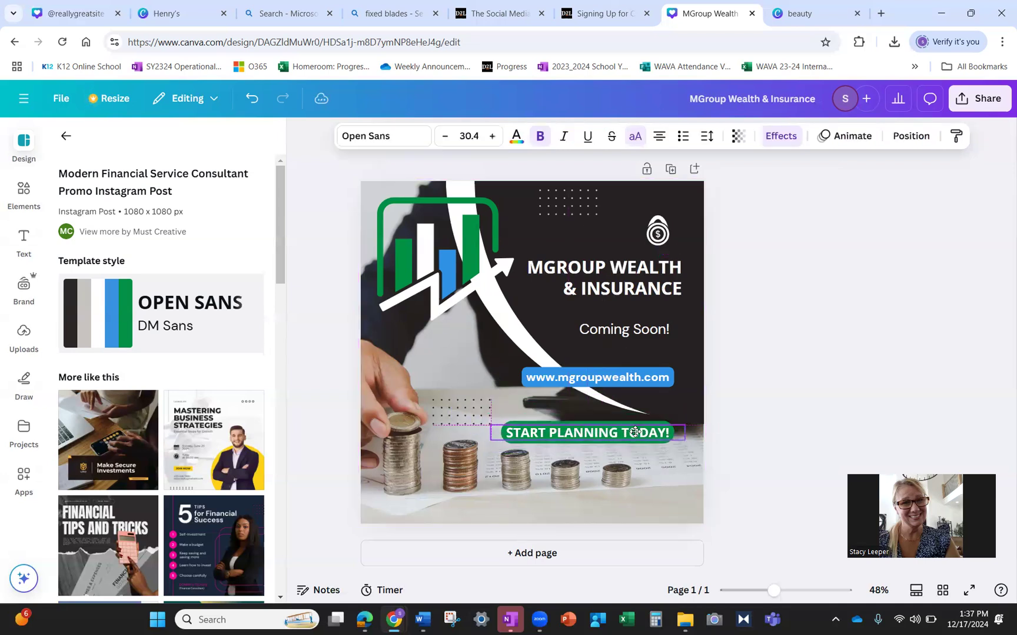
{"action": "left_click", "coordinate": [667, 463]}
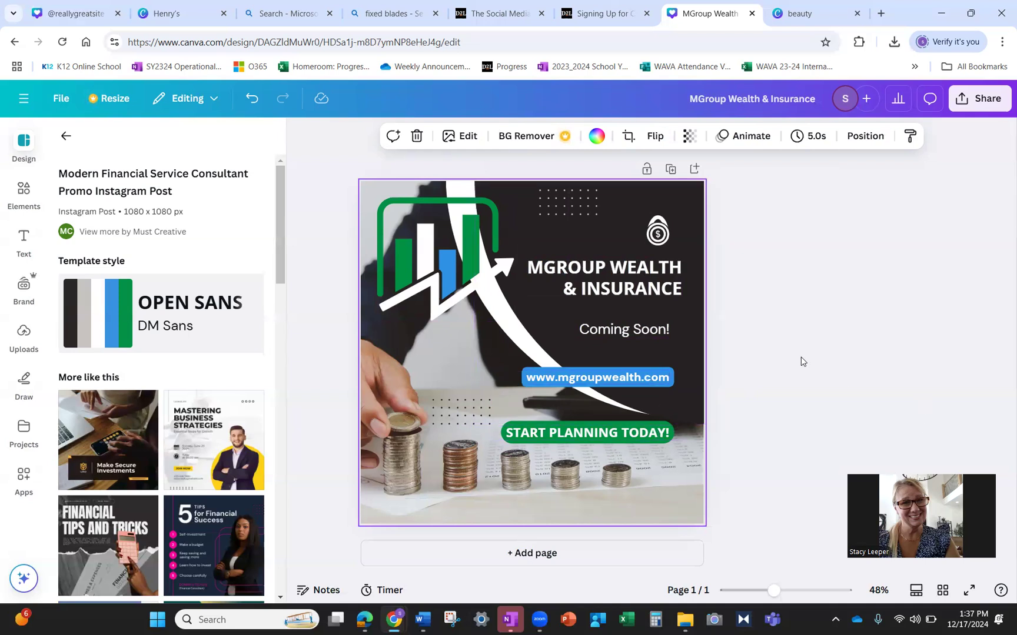
{"action": "left_click", "coordinate": [617, 433]}
{"action": "double_click", "coordinate": [616, 433]}
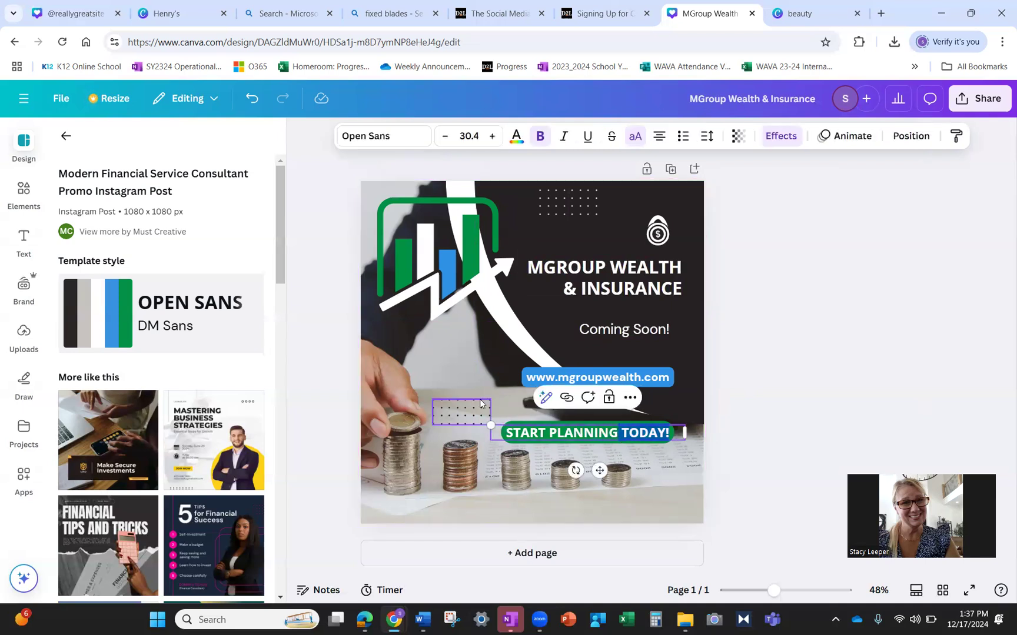
{"action": "key", "text": "BackSpace"}
{"action": "key", "text": "BackSpace"}
{"action": "key", "text": "BackSpace"}
{"action": "key", "text": "BackSpace"}
{"action": "key", "text": "BackSpace"}
{"action": "key", "text": "BackSpace"}
{"action": "key", "text": "BackSpace"}
{"action": "key", "text": "BackSpace"}
{"action": "key", "text": "BackSpace"}
{"action": "key", "text": "BackSpace"}
{"action": "key", "text": "BackSpace"}
{"action": "key", "text": "BackSpace"}
{"action": "key", "text": "BackSpace"}
{"action": "key", "text": "BackSpace"}
{"action": "key", "text": "BackSpace"}
{"action": "key", "text": "BackSpace"}
{"action": "type", "text": "CALL TODAY -"}
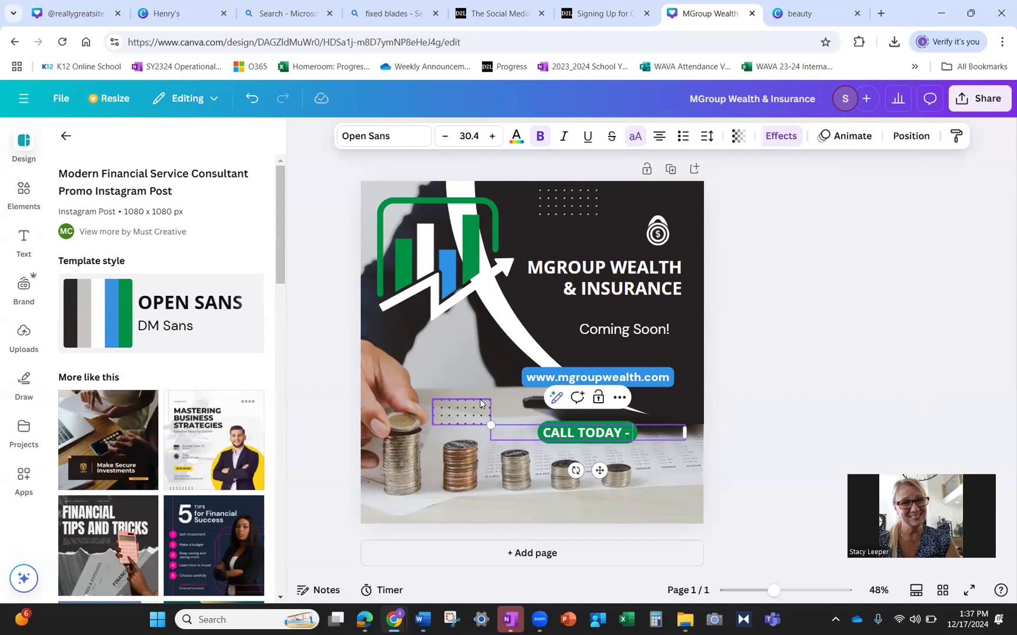
{"action": "type", "text": " 253-555-5555"}
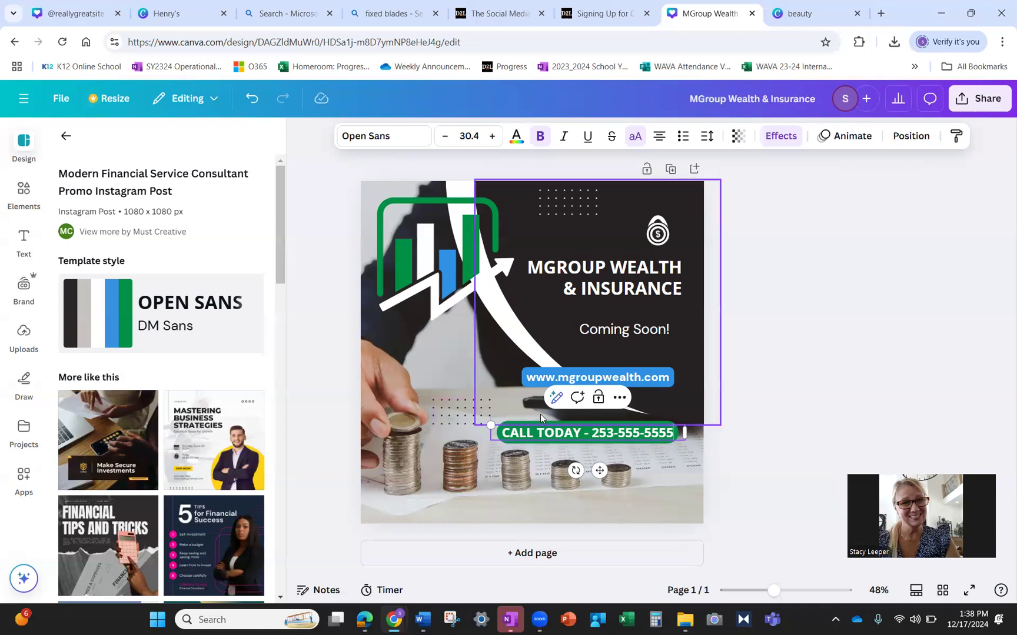
{"action": "key", "text": "Return"}
{"action": "type", "text": "FOR"}
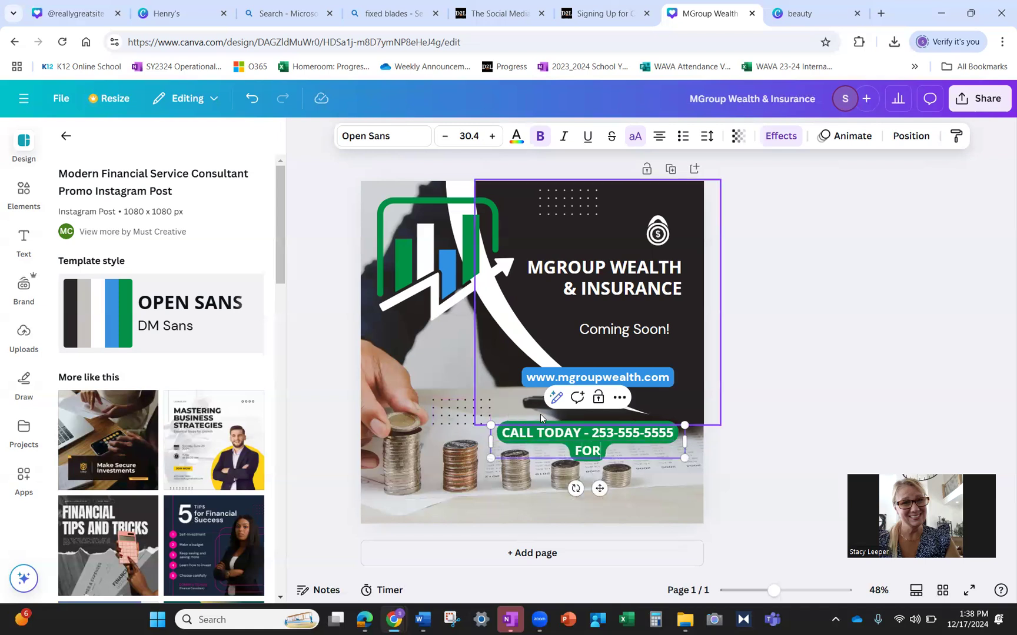
{"action": "type", "text": " APPOINTMENT"}
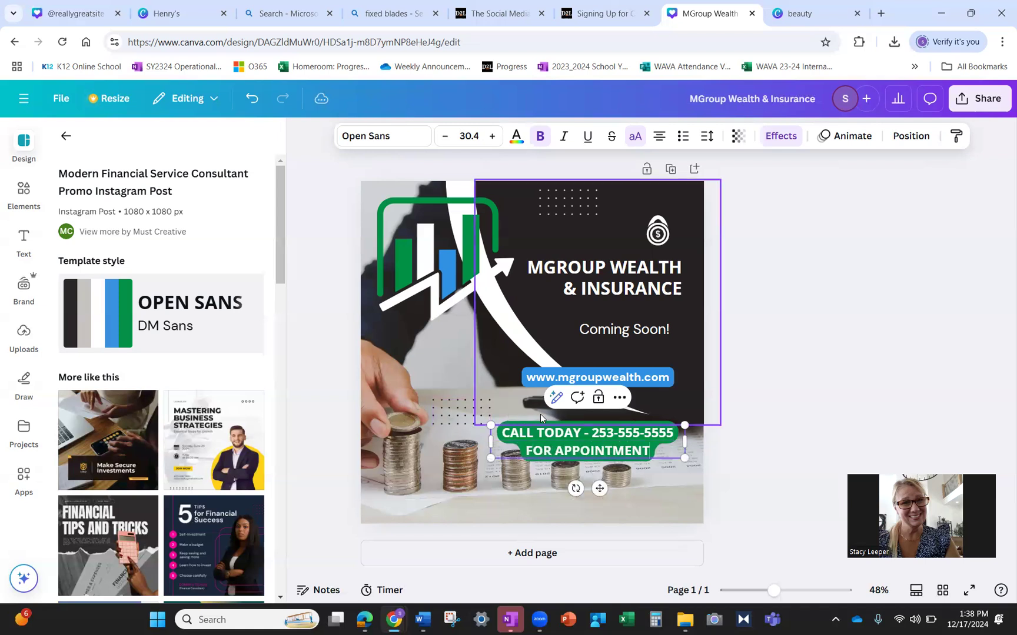
{"action": "left_click", "coordinate": [665, 471]}
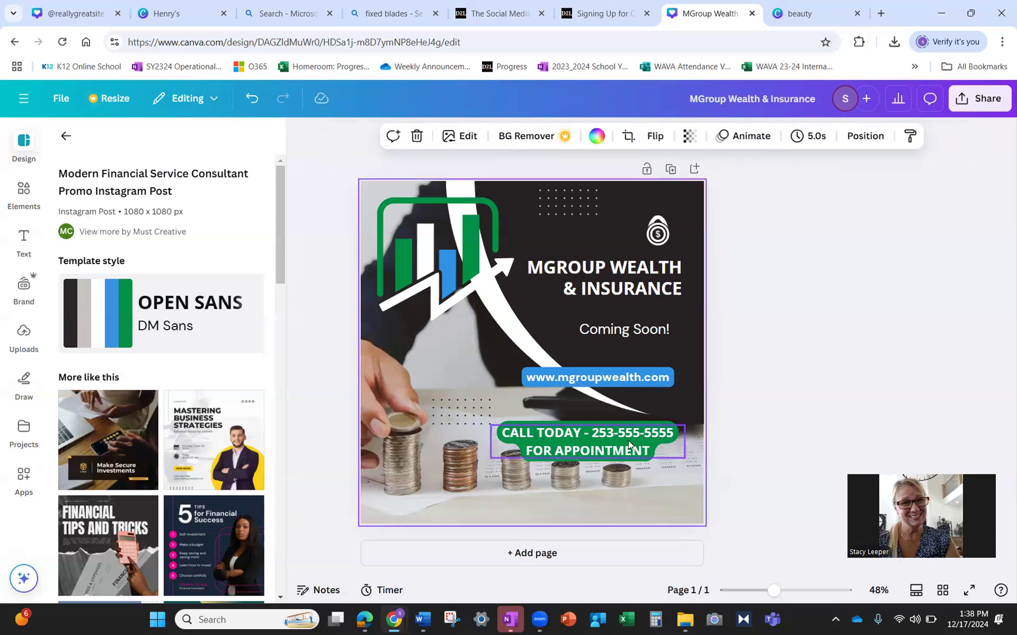
{"action": "mouse_move", "coordinate": [651, 448]}
{"action": "left_mouse_down"}
{"action": "mouse_move", "coordinate": [593, 439]}
{"action": "mouse_move", "coordinate": [644, 437]}
{"action": "left_mouse_up"}
{"action": "left_click", "coordinate": [666, 458]}
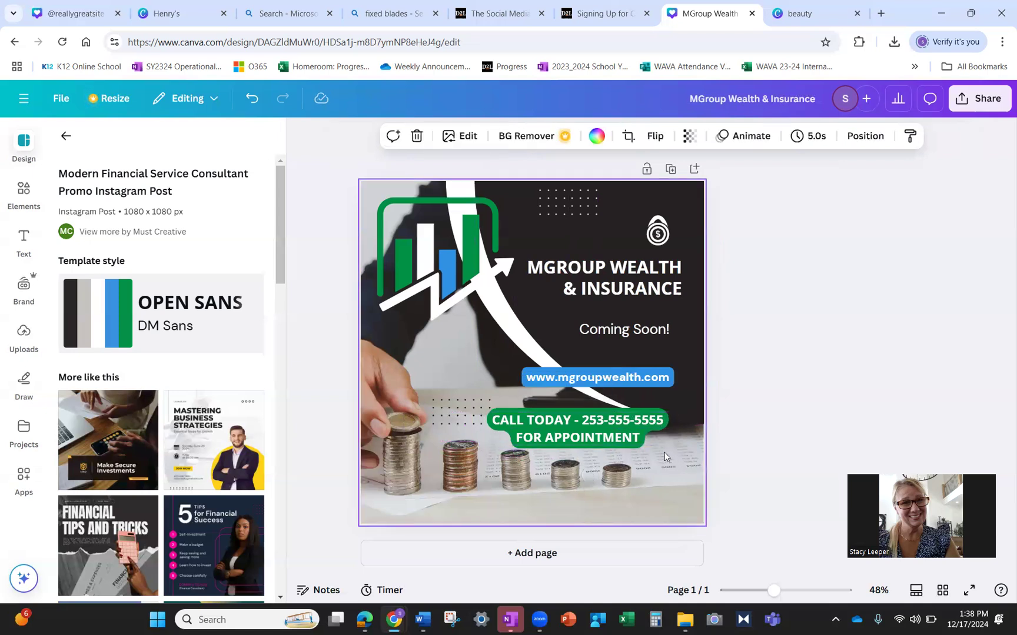
{"action": "left_click", "coordinate": [767, 454]}
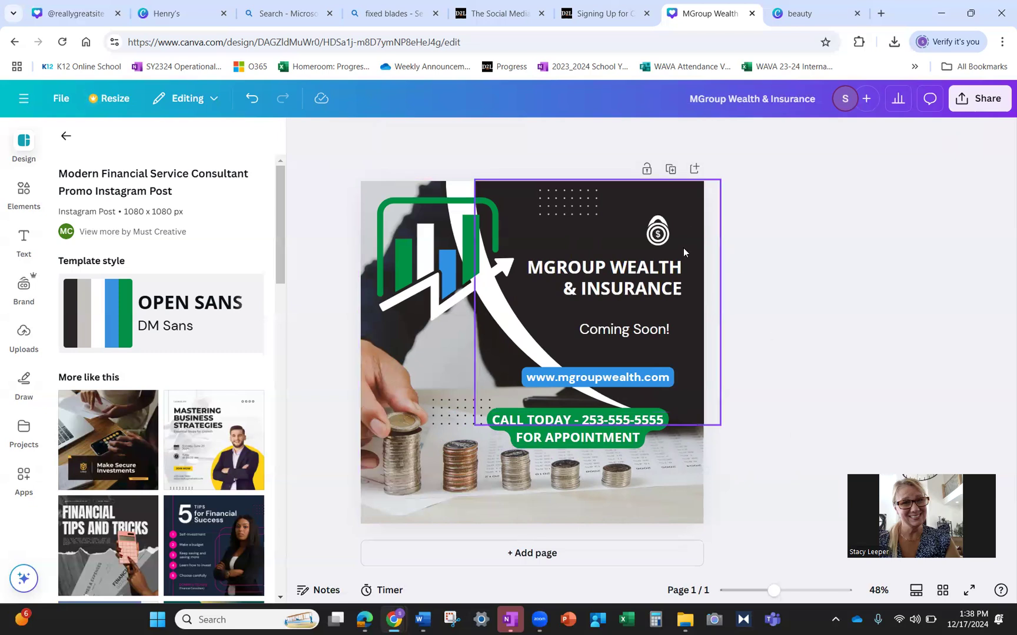
{"action": "left_click", "coordinate": [624, 424]}
- Set the CALL TODAY text to Playpen Sans from Handwriting fonts, size 27.4
{"action": "left_click", "coordinate": [623, 423]}
{"action": "left_click_drag", "start_coordinate": [642, 438], "coordinate": [491, 412]}
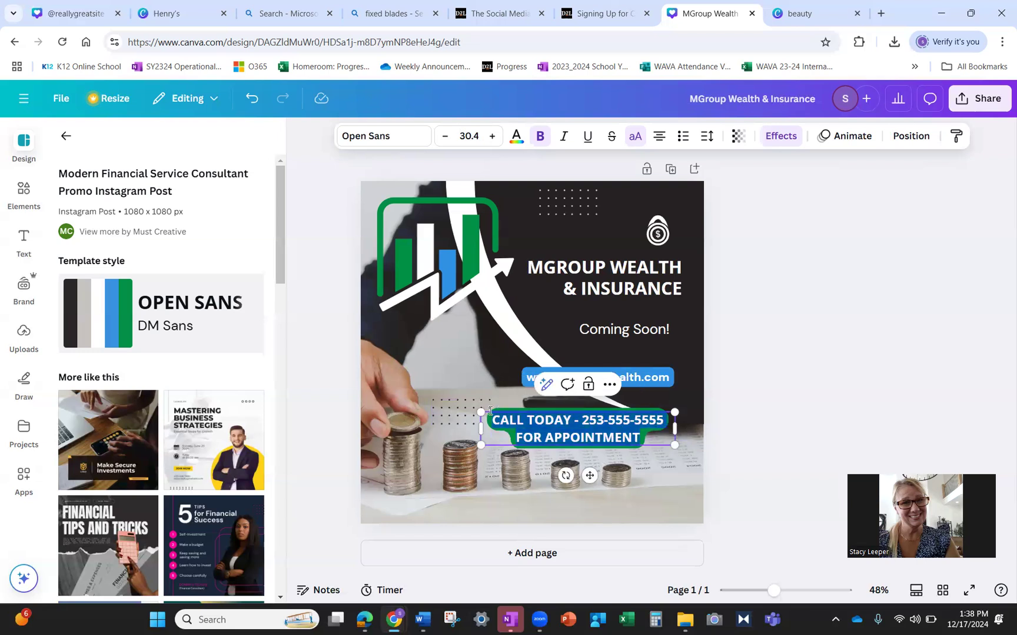
{"action": "left_click", "coordinate": [390, 145]}
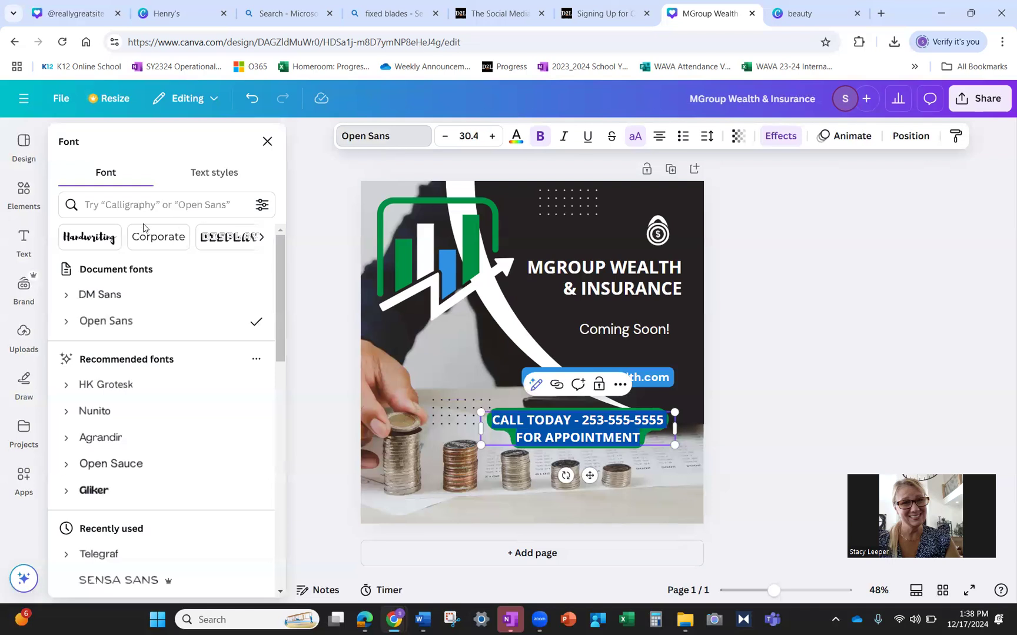
{"action": "left_click", "coordinate": [110, 239]}
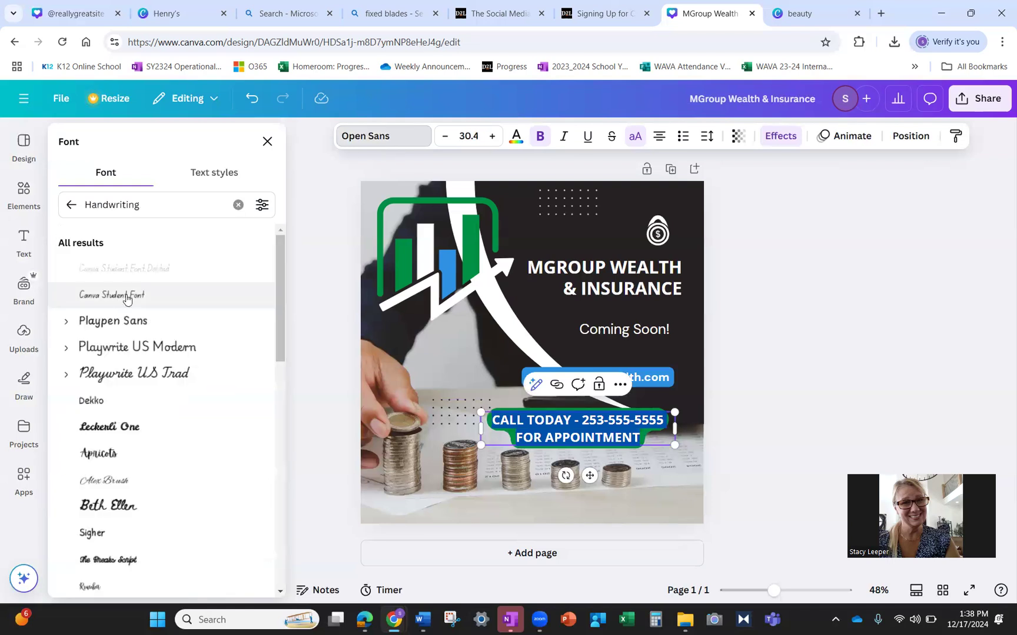
{"action": "left_click", "coordinate": [145, 373]}
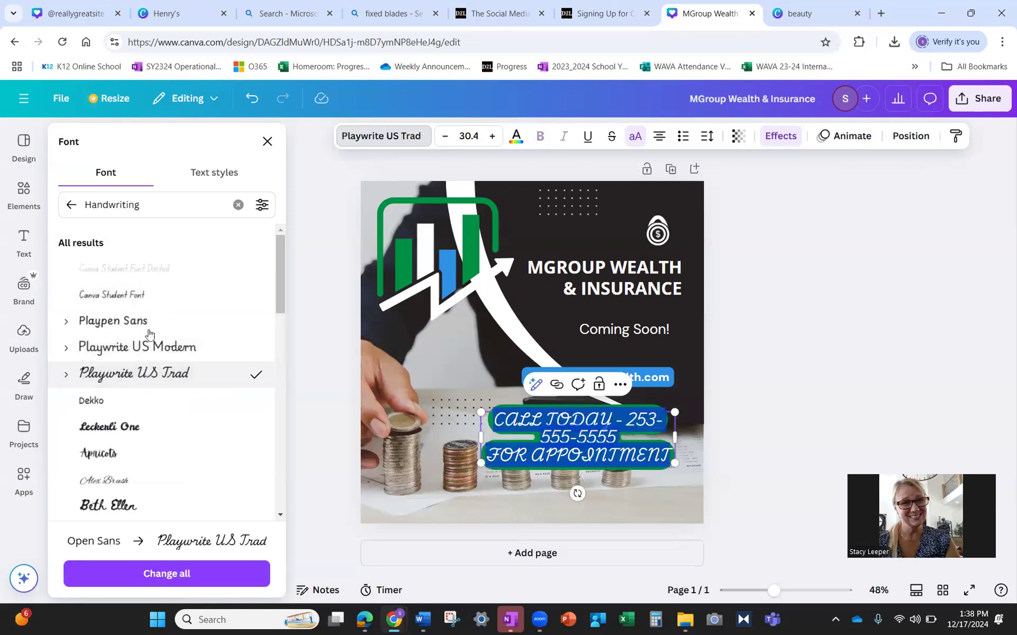
{"action": "left_click", "coordinate": [148, 333]}
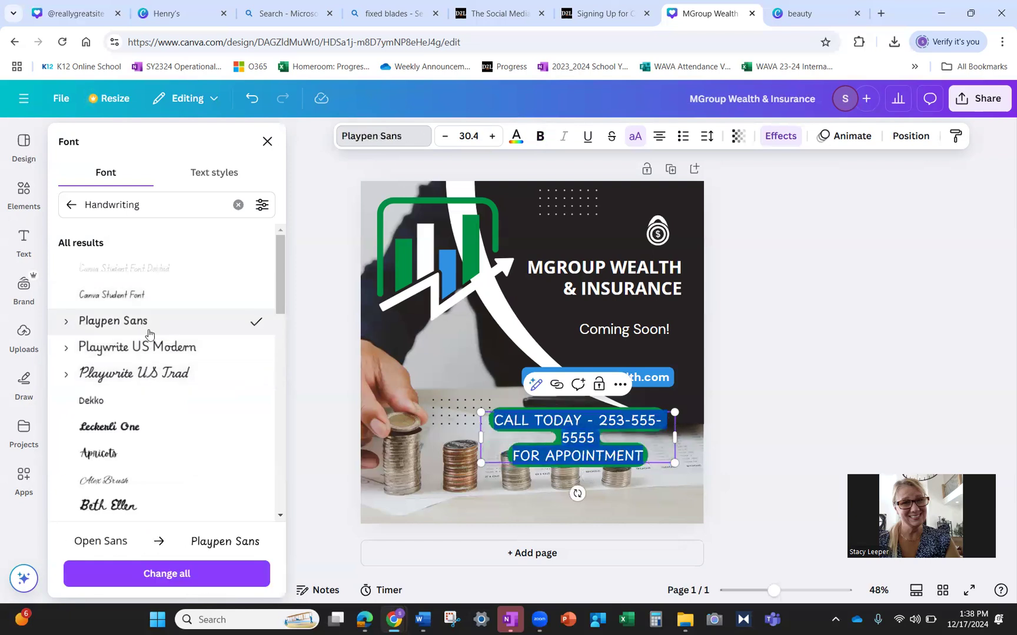
{"action": "left_click", "coordinate": [445, 136]}
{"action": "left_click", "coordinate": [444, 136]}
{"action": "left_click", "coordinate": [445, 137]}
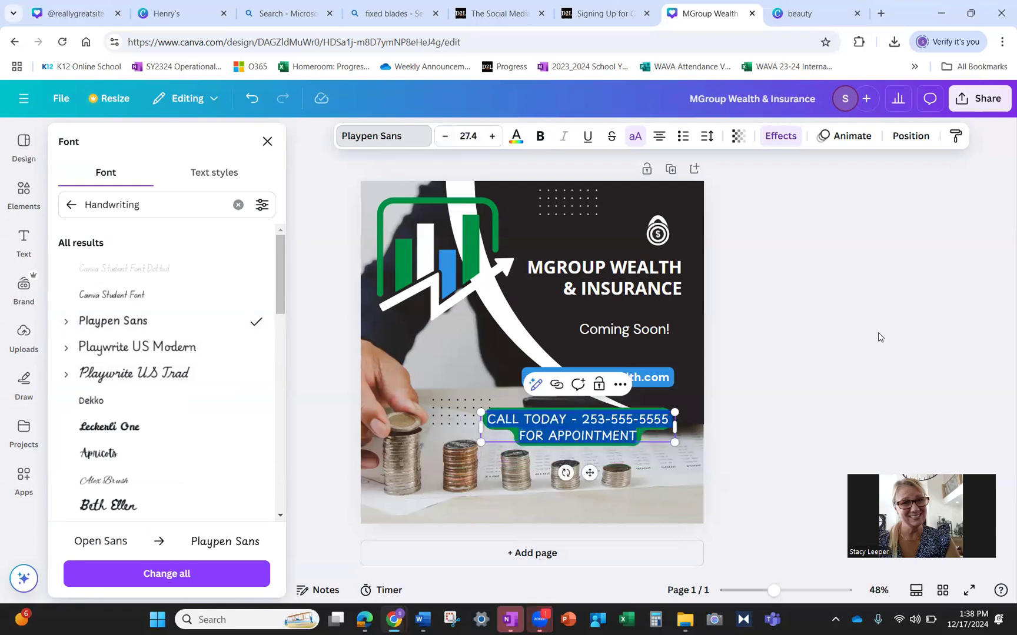
{"action": "left_click", "coordinate": [813, 350]}
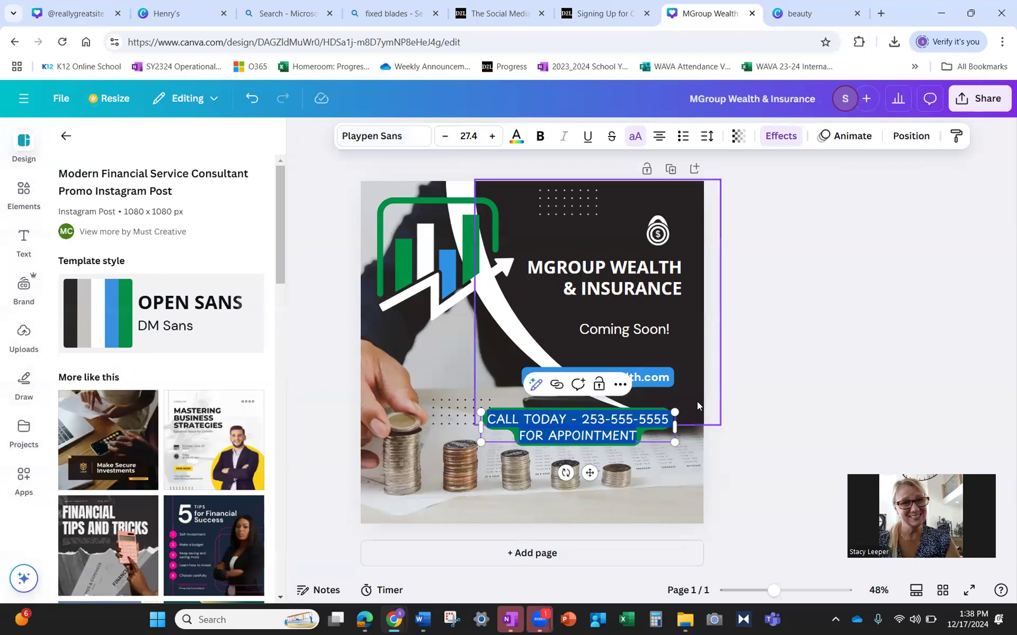
- Select the dark background shape, the coins photo, then the Coming Soon! text
{"action": "left_click", "coordinate": [696, 402]}
{"action": "left_click", "coordinate": [686, 450]}
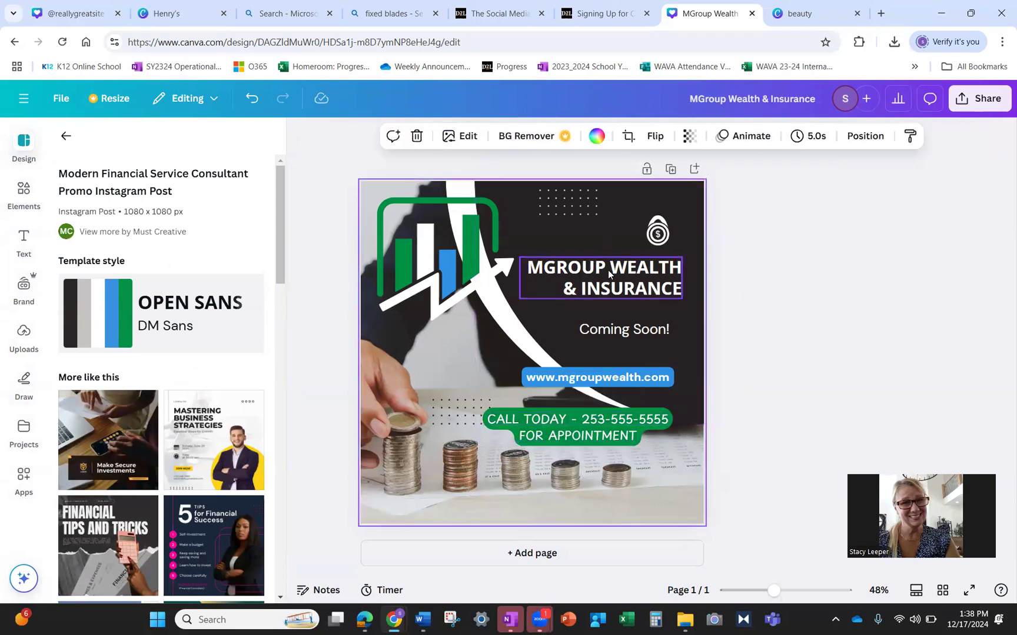
{"action": "left_click", "coordinate": [618, 332]}
- Delete the Coming Soon! text box so the web address sits under the heading
{"action": "left_click", "coordinate": [617, 332]}
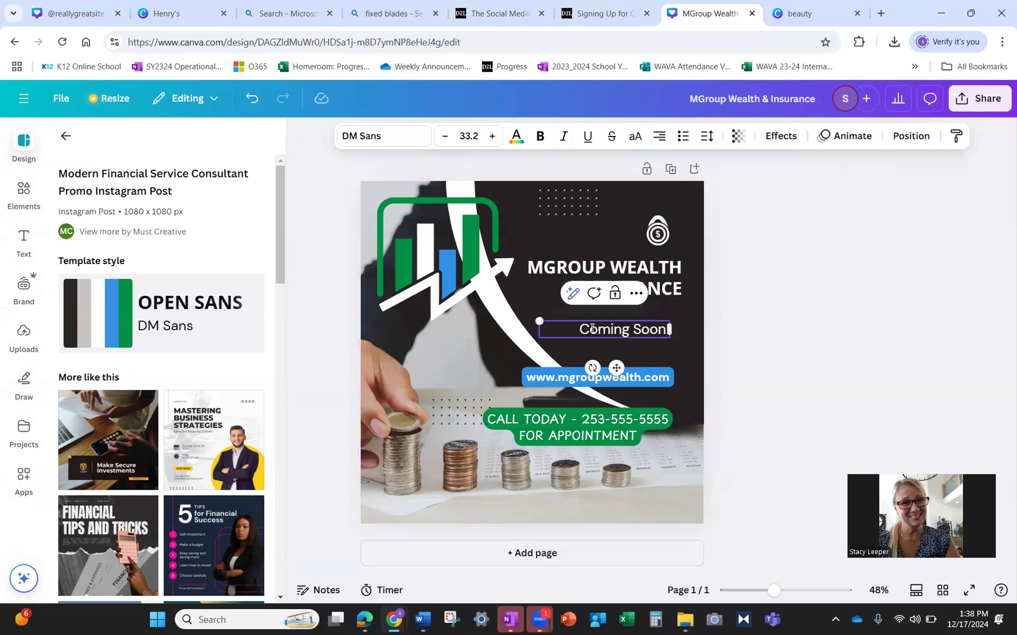
{"action": "key", "text": "ctrl+a"}
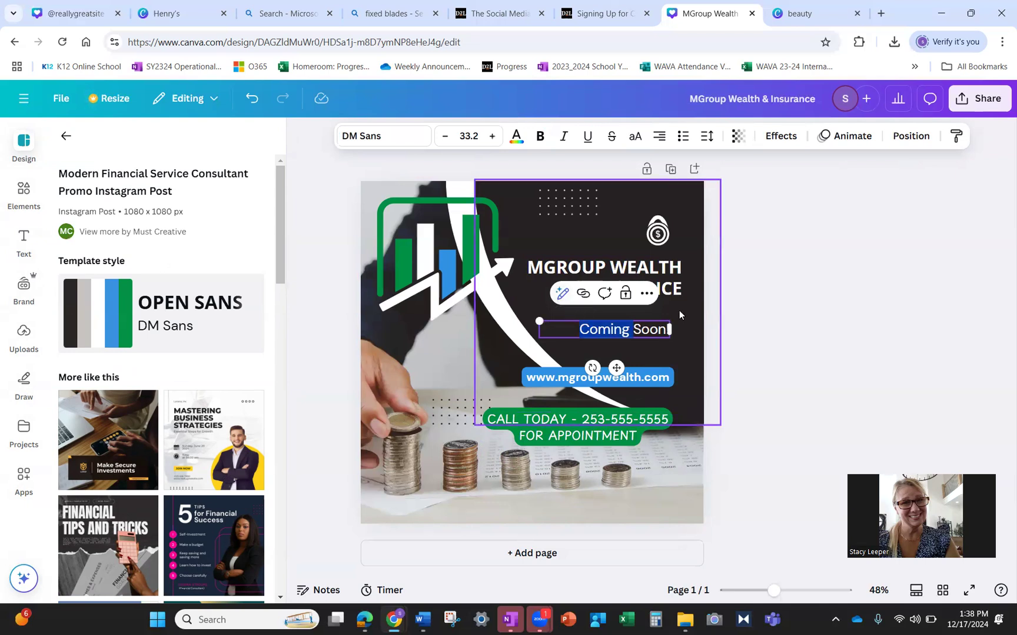
{"action": "left_click", "coordinate": [647, 294]}
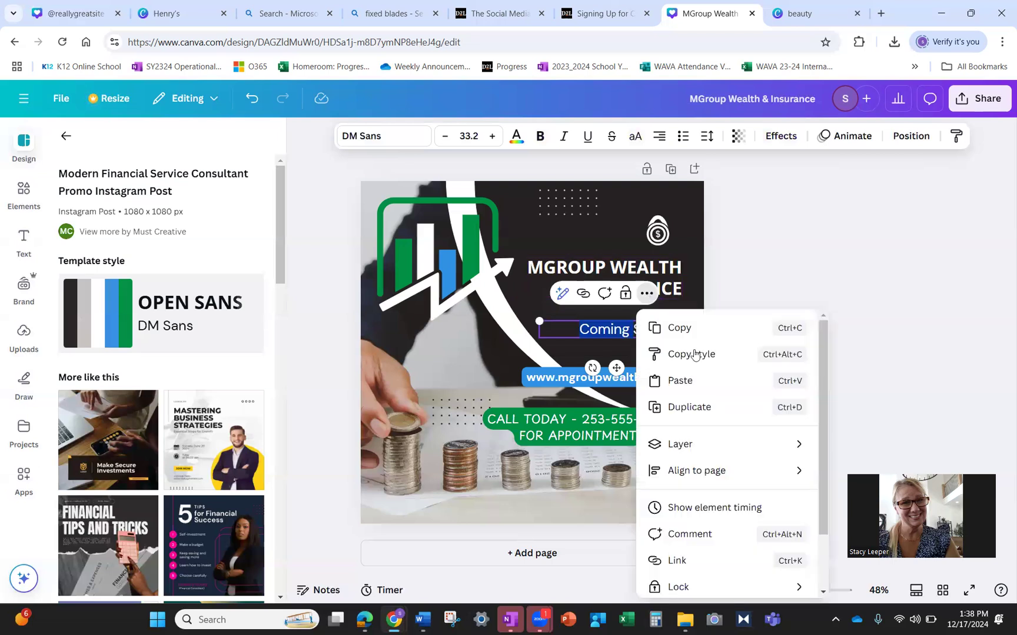
{"action": "left_click_drag", "start_coordinate": [845, 620], "coordinate": [840, 602]}
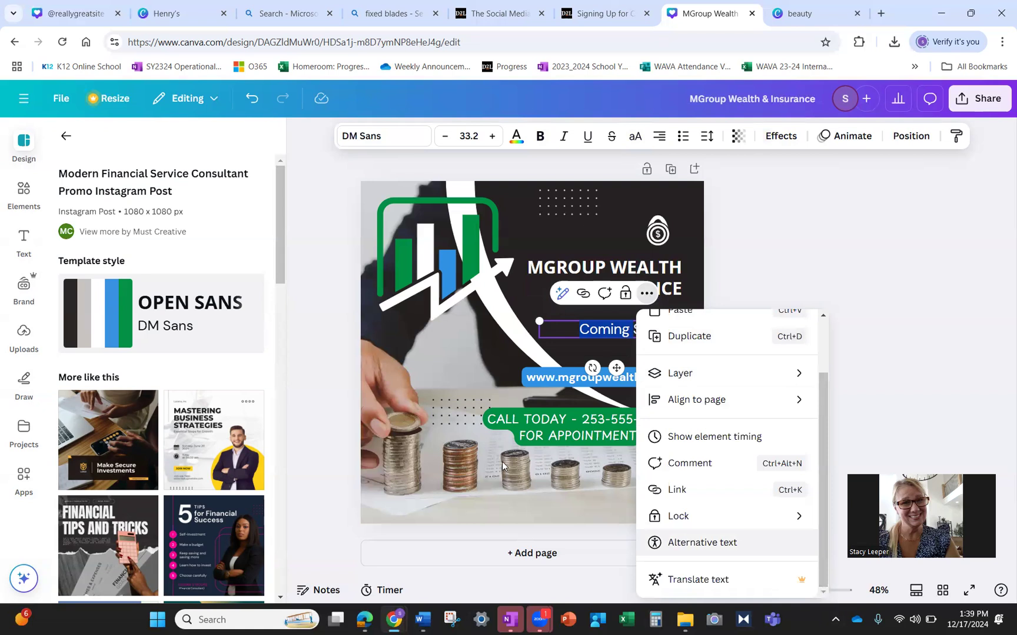
{"action": "left_click", "coordinate": [949, 317]}
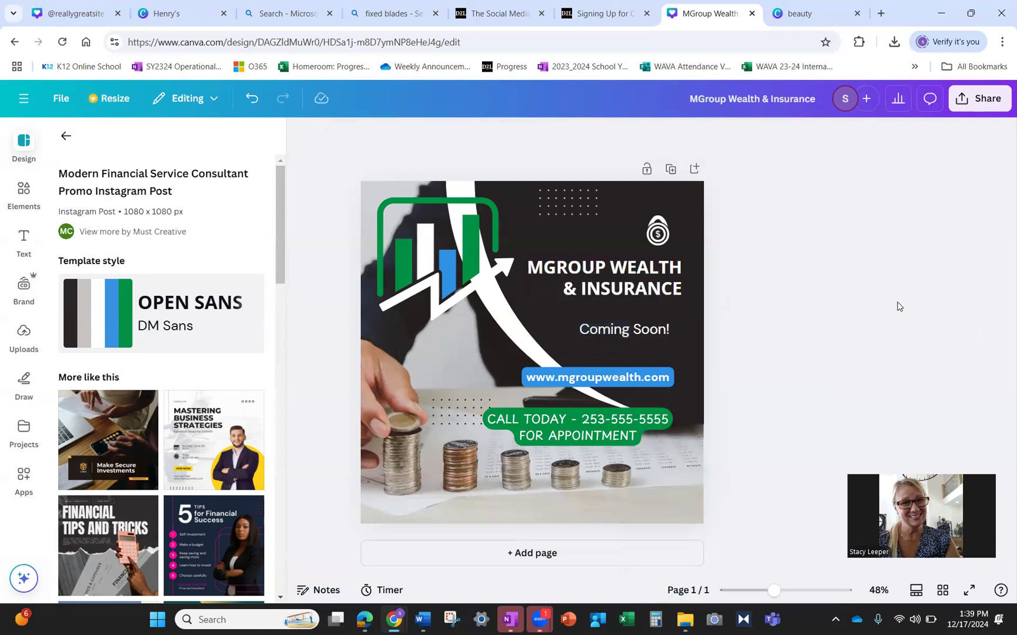
{"action": "left_click", "coordinate": [609, 331]}
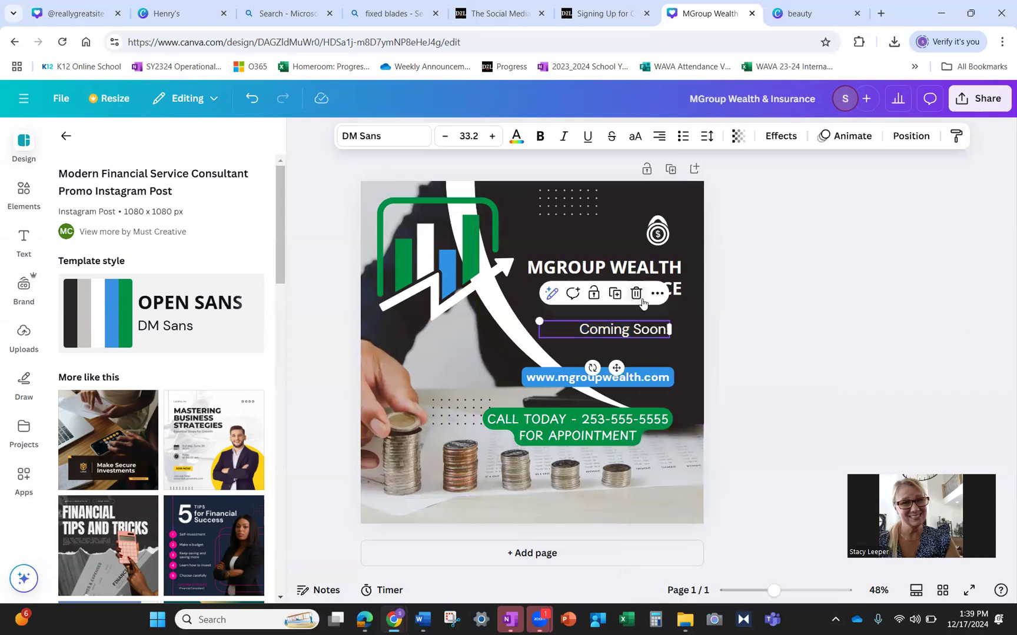
{"action": "left_click", "coordinate": [636, 293]}
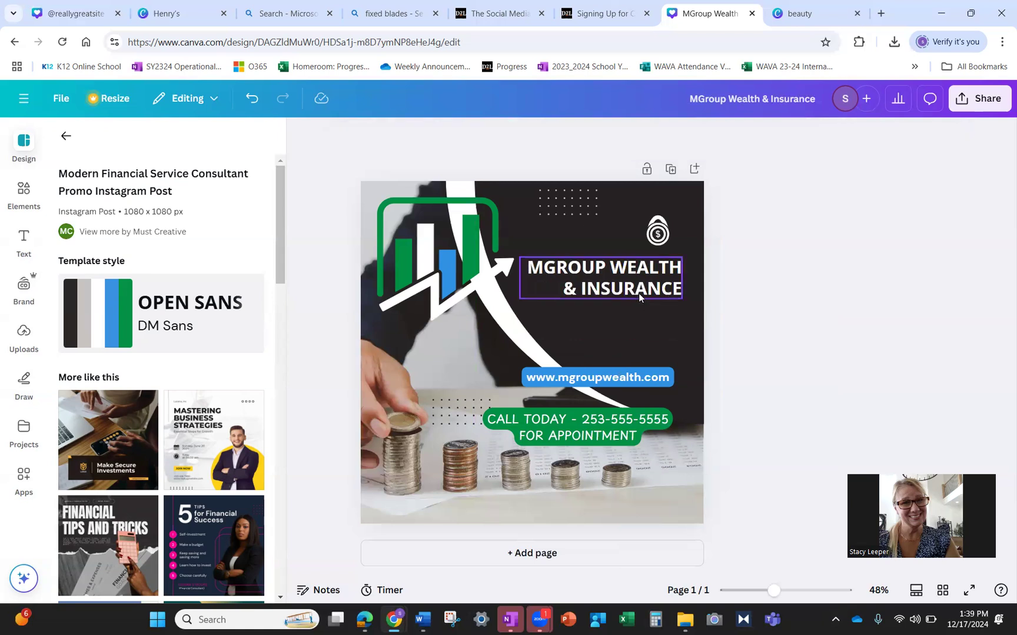
- Search templates for 'coming soon' and view the style results
{"action": "left_click", "coordinate": [65, 136]}
{"action": "left_click", "coordinate": [120, 143]}
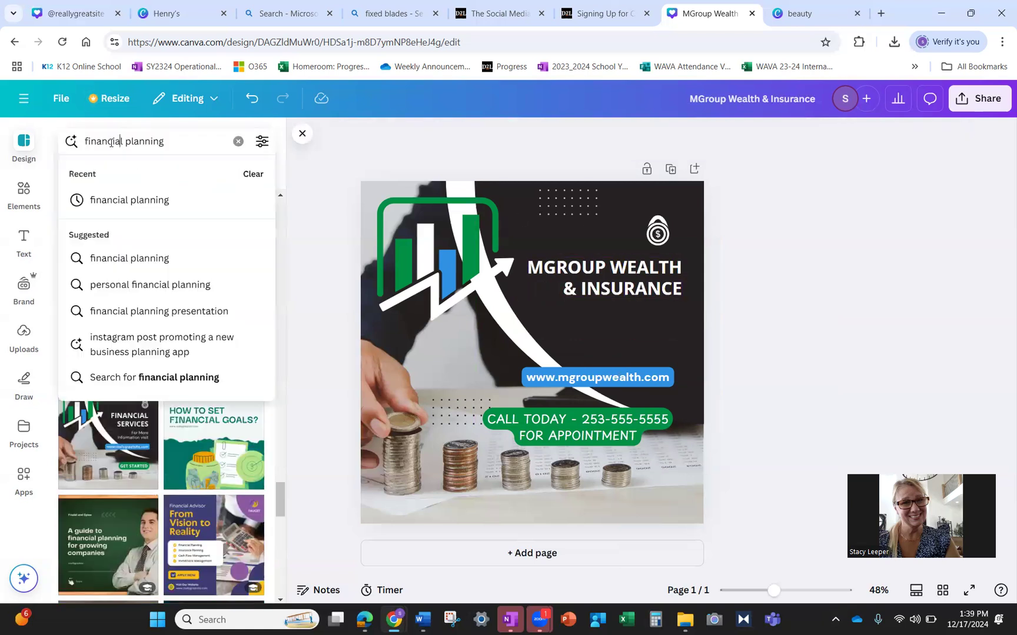
{"action": "type", "text": "comin"}
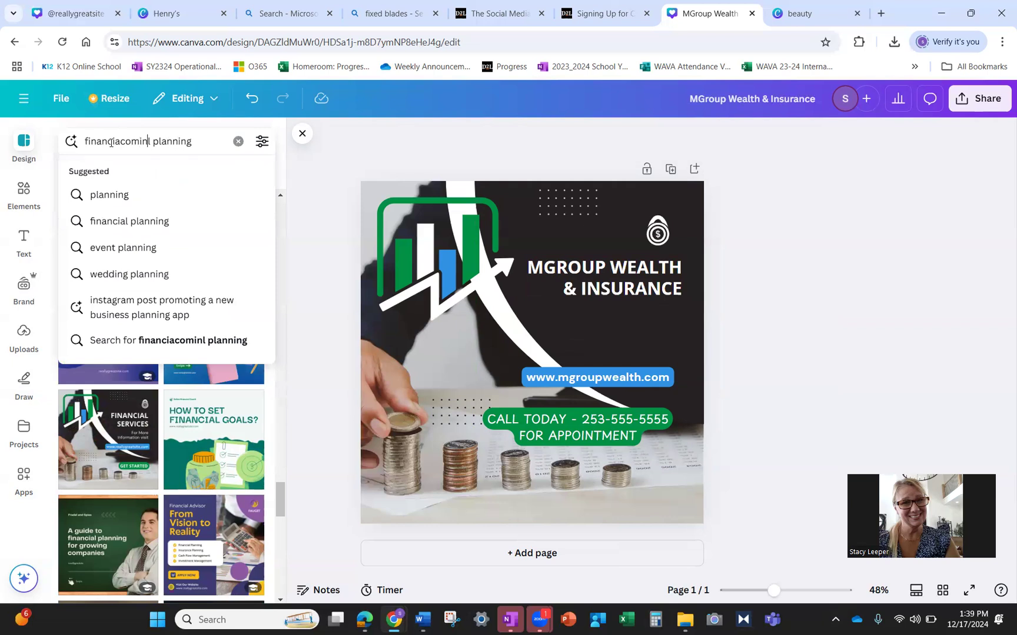
{"action": "left_click", "coordinate": [237, 141]}
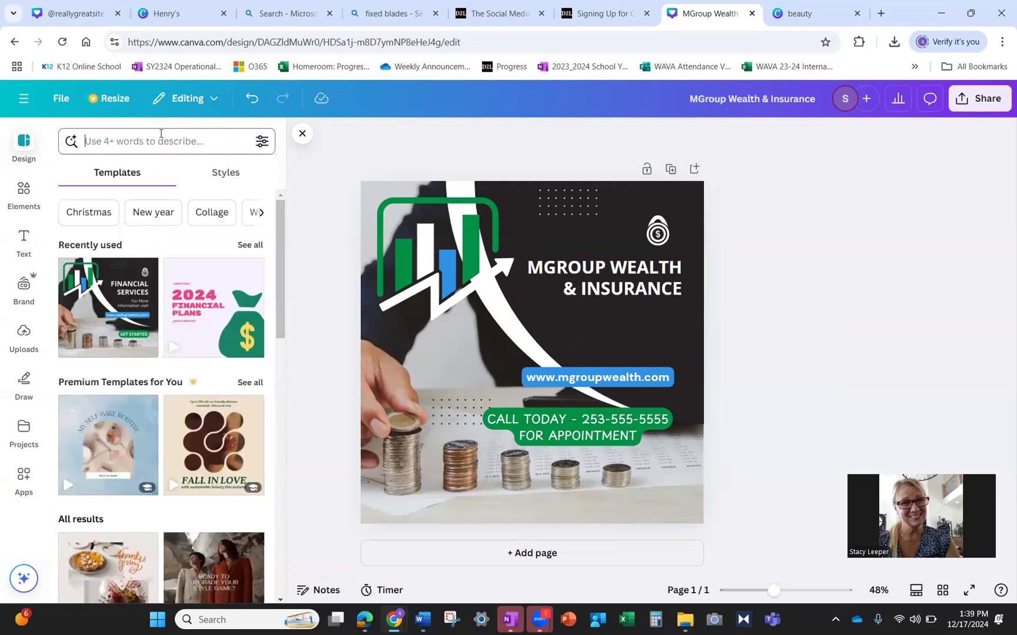
{"action": "type", "text": "comoi"}
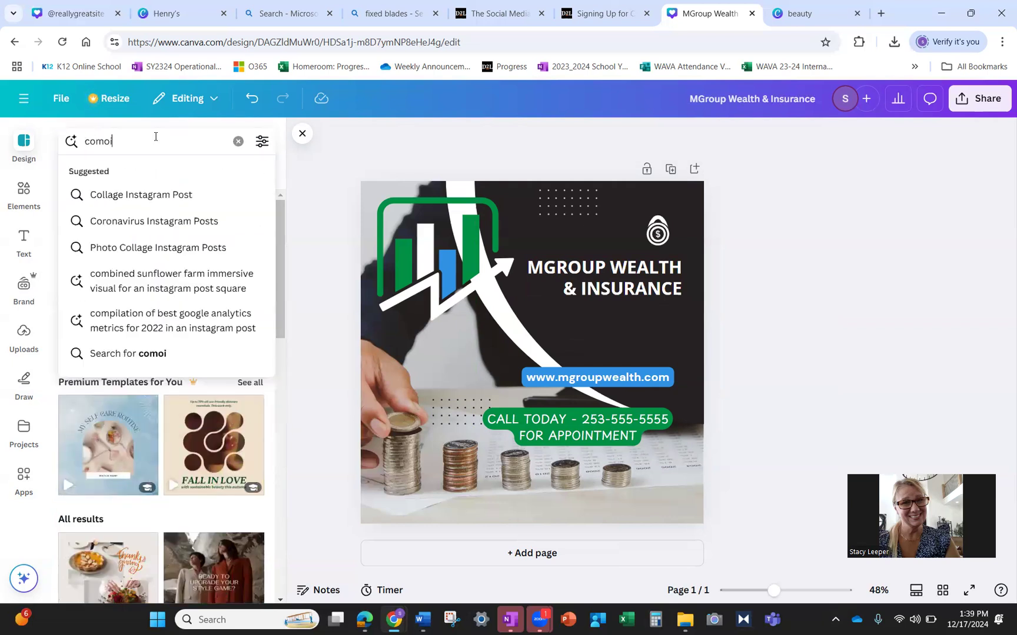
{"action": "key", "text": "BackSpace"}
{"action": "key", "text": "BackSpace"}
{"action": "type", "text": "ing soon"}
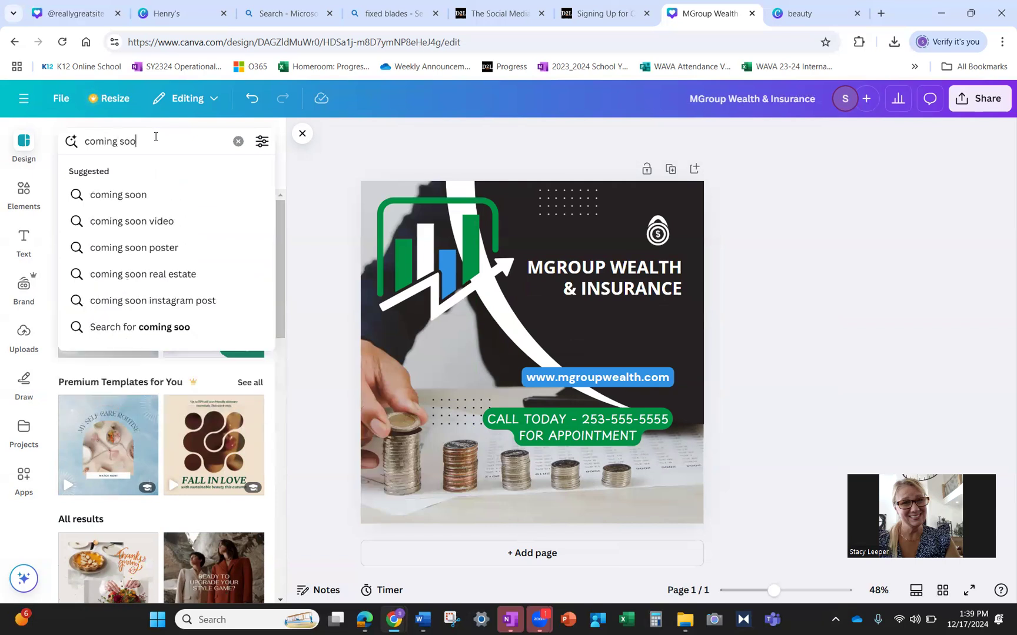
{"action": "key", "text": "Return"}
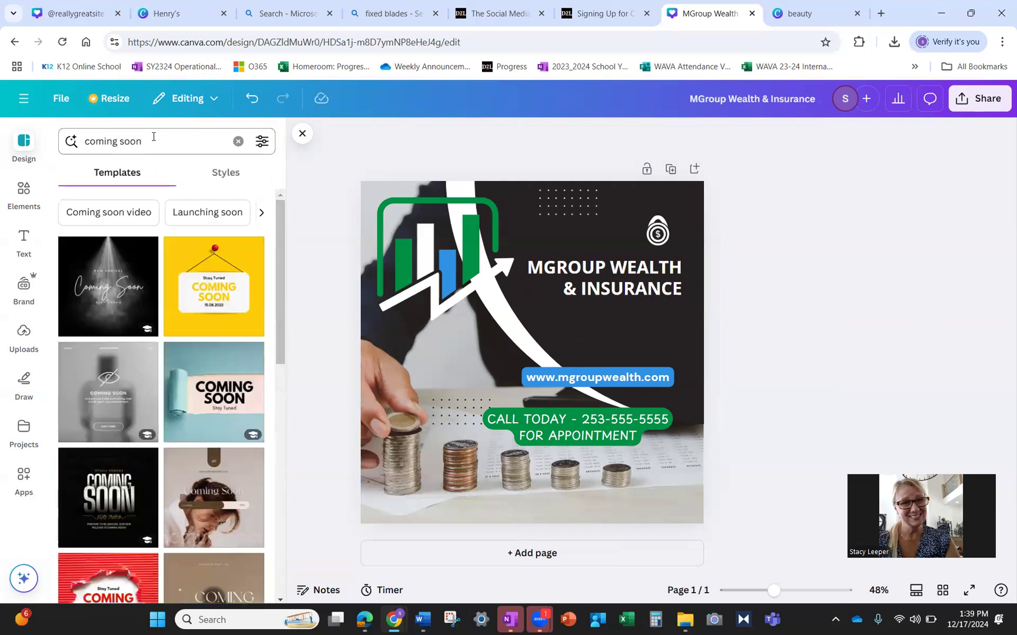
{"action": "left_click", "coordinate": [228, 174]}
- Search Elements for 'coming soon' and show more of the Graphics results
{"action": "left_click", "coordinate": [24, 193]}
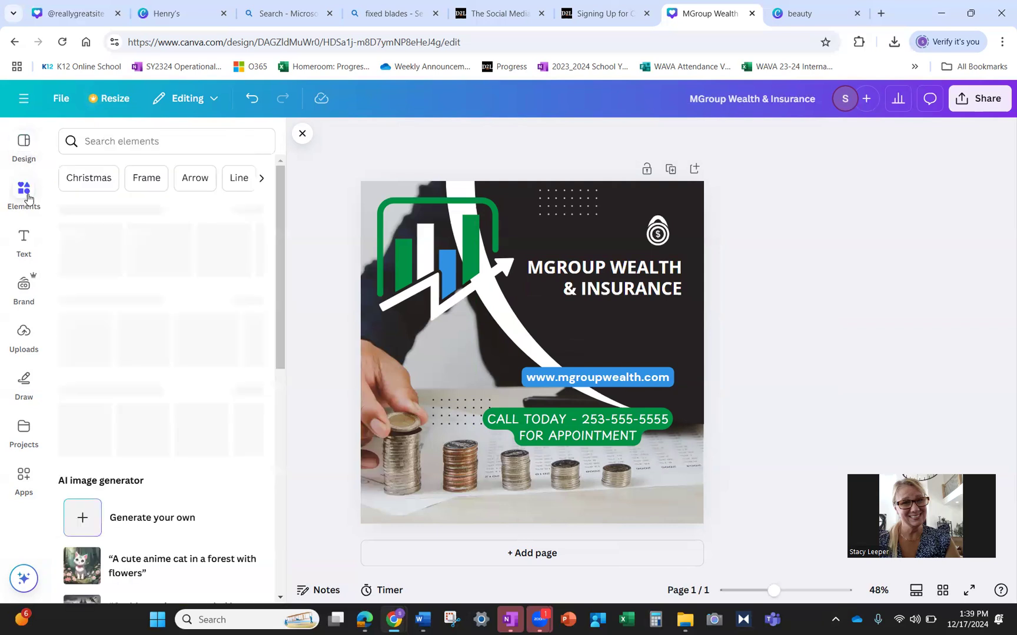
{"action": "left_click", "coordinate": [113, 144]}
{"action": "type", "text": "comi"}
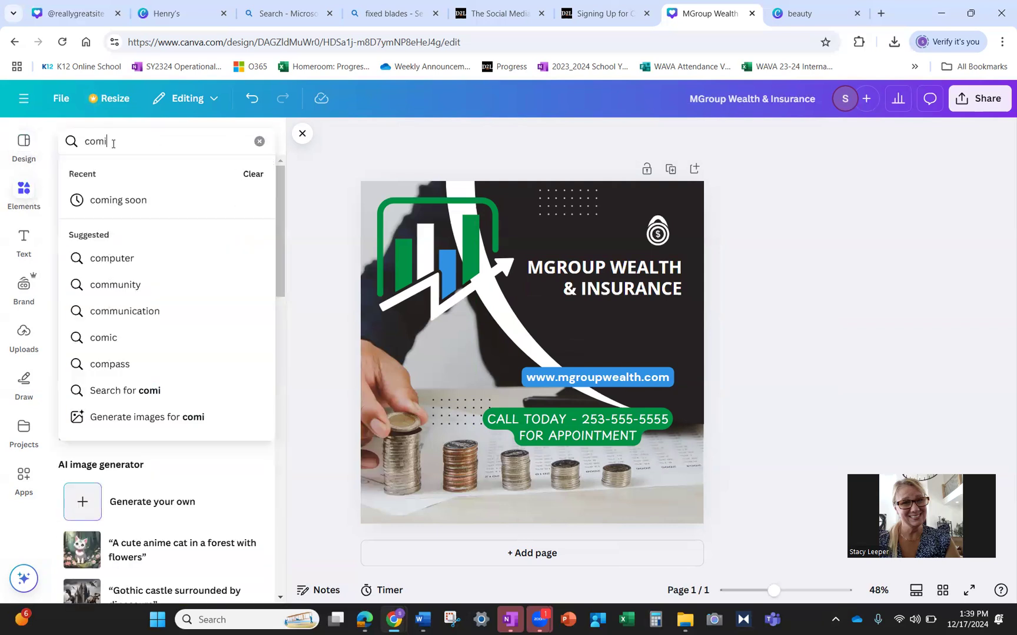
{"action": "type", "text": "ng soon"}
{"action": "key", "text": "Return"}
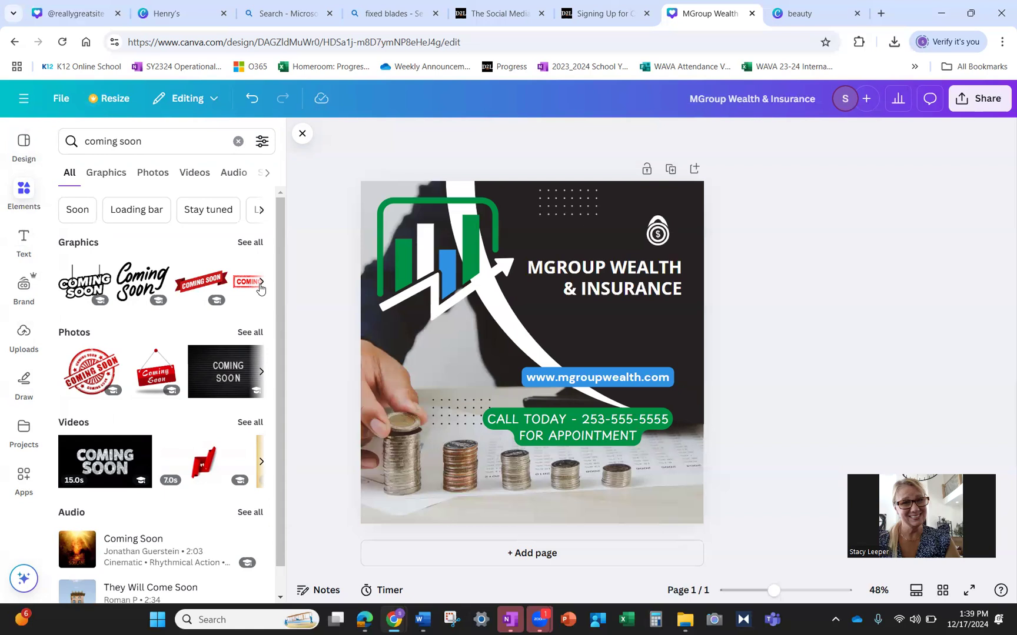
{"action": "left_click", "coordinate": [261, 283]}
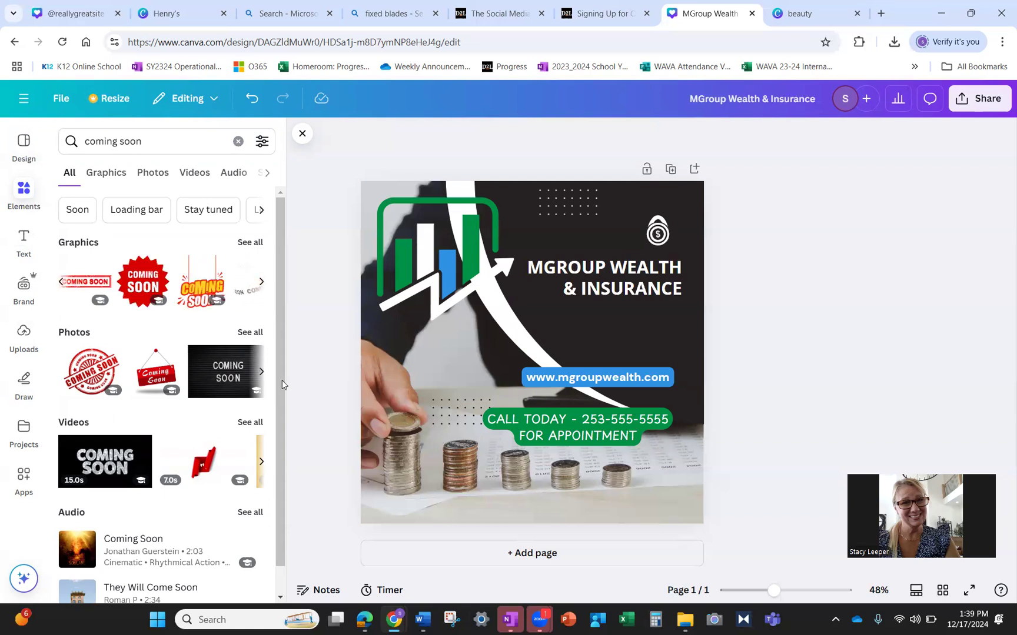
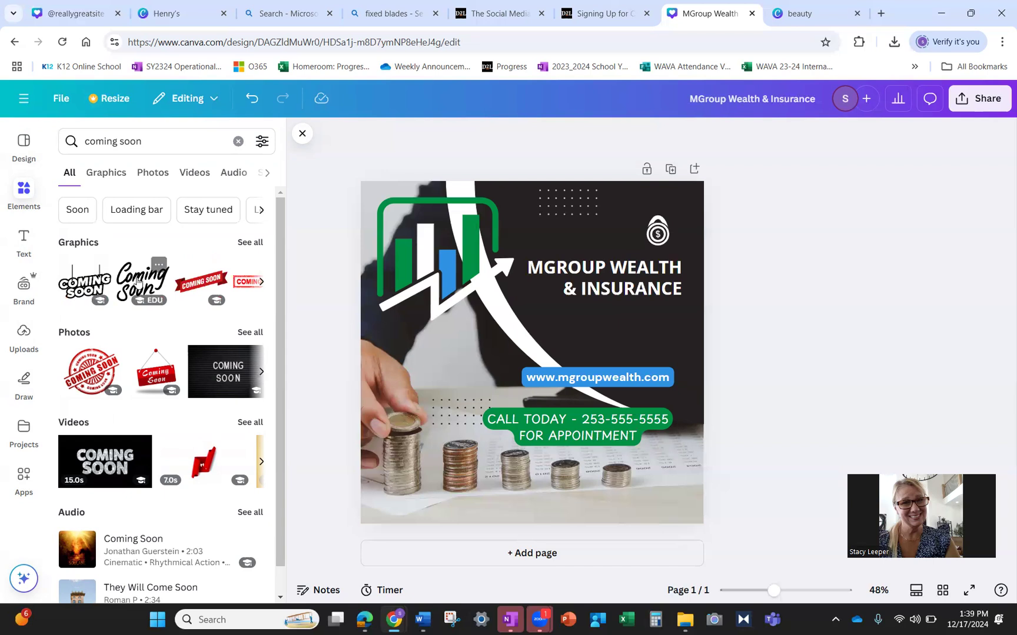
- Add the script Coming Soon graphic, shrink it and tilt it about -22°
{"action": "left_click", "coordinate": [138, 281]}
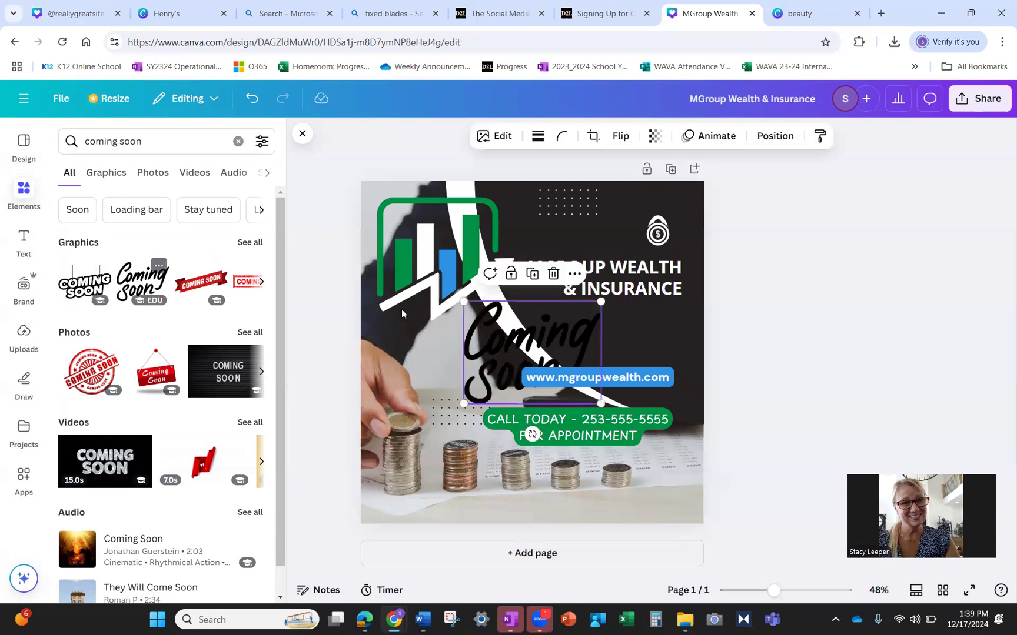
{"action": "left_click_drag", "start_coordinate": [464, 302], "coordinate": [445, 348]}
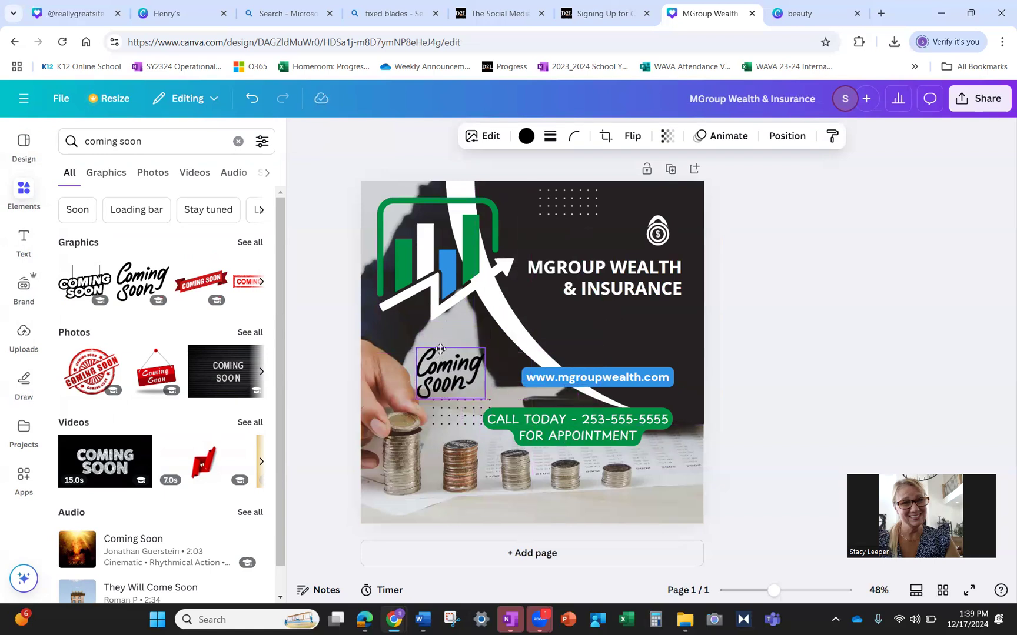
{"action": "left_click", "coordinate": [782, 378]}
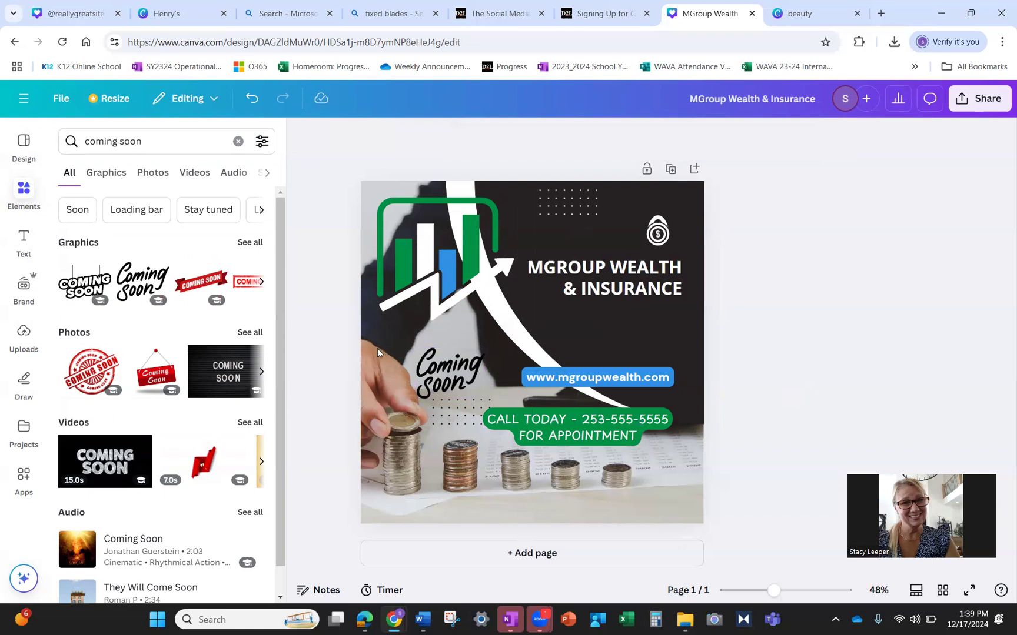
{"action": "left_click", "coordinate": [455, 373]}
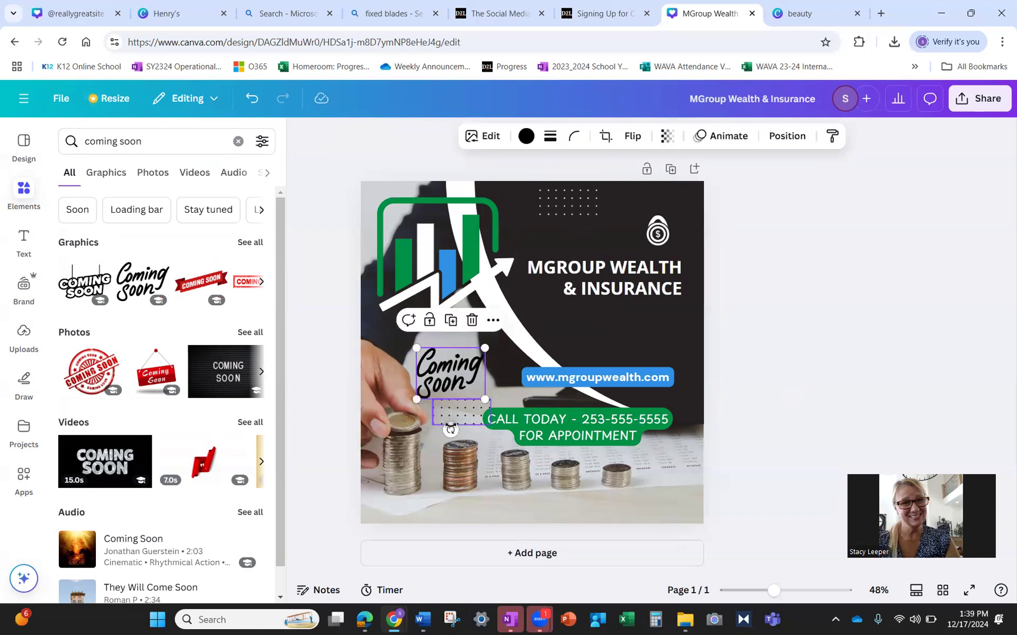
{"action": "left_click_drag", "start_coordinate": [450, 430], "coordinate": [471, 424]}
{"action": "left_click", "coordinate": [710, 365]}
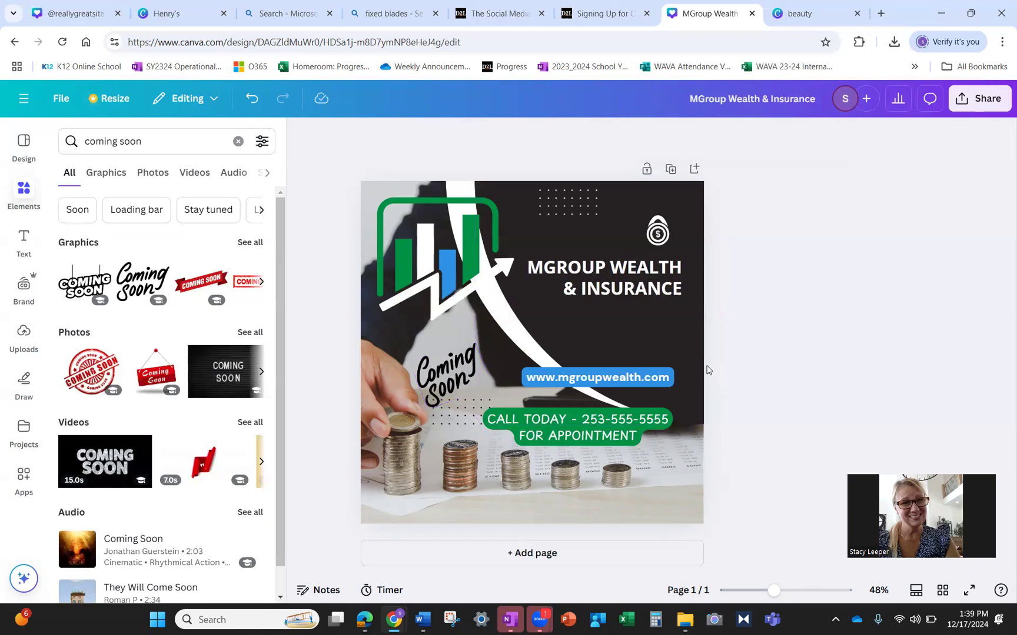
- Resize and reposition the graphic at the left, just above the coin stacks
{"action": "left_click", "coordinate": [436, 379]}
{"action": "left_click_drag", "start_coordinate": [432, 406], "coordinate": [435, 378]}
{"action": "left_click", "coordinate": [890, 375]}
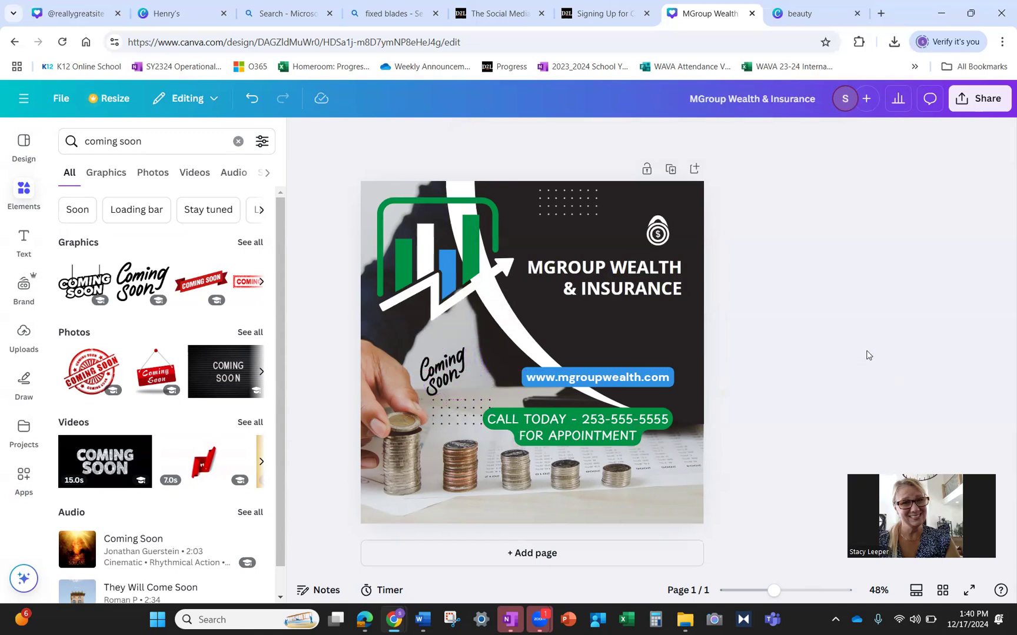
{"action": "left_click", "coordinate": [468, 371]}
{"action": "left_click_drag", "start_coordinate": [479, 379], "coordinate": [444, 412]}
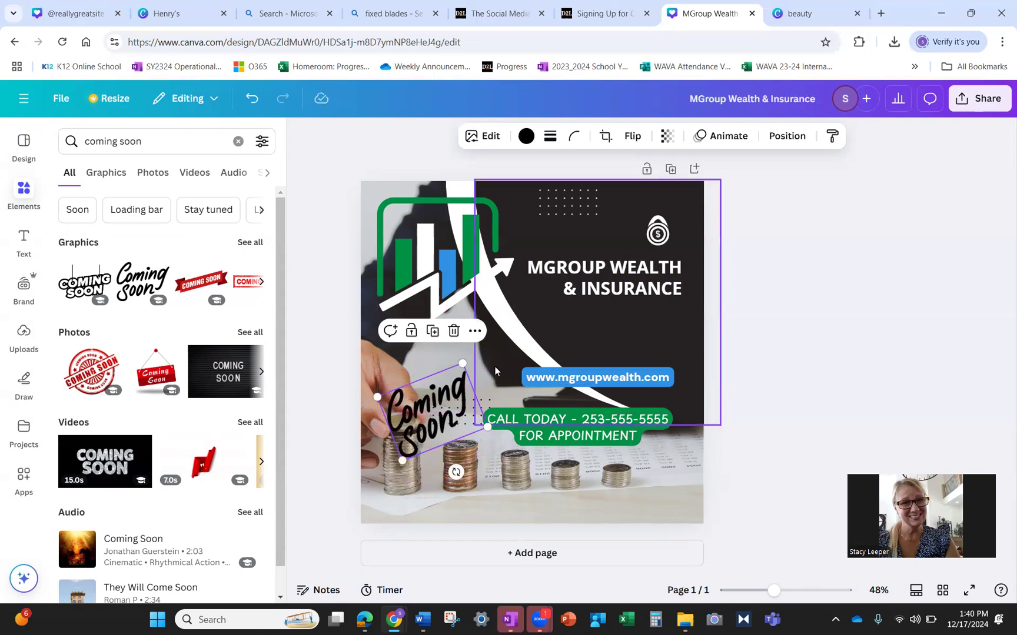
{"action": "left_click", "coordinate": [558, 356]}
{"action": "left_click_drag", "start_coordinate": [415, 419], "coordinate": [416, 396]}
{"action": "left_click", "coordinate": [756, 402]}
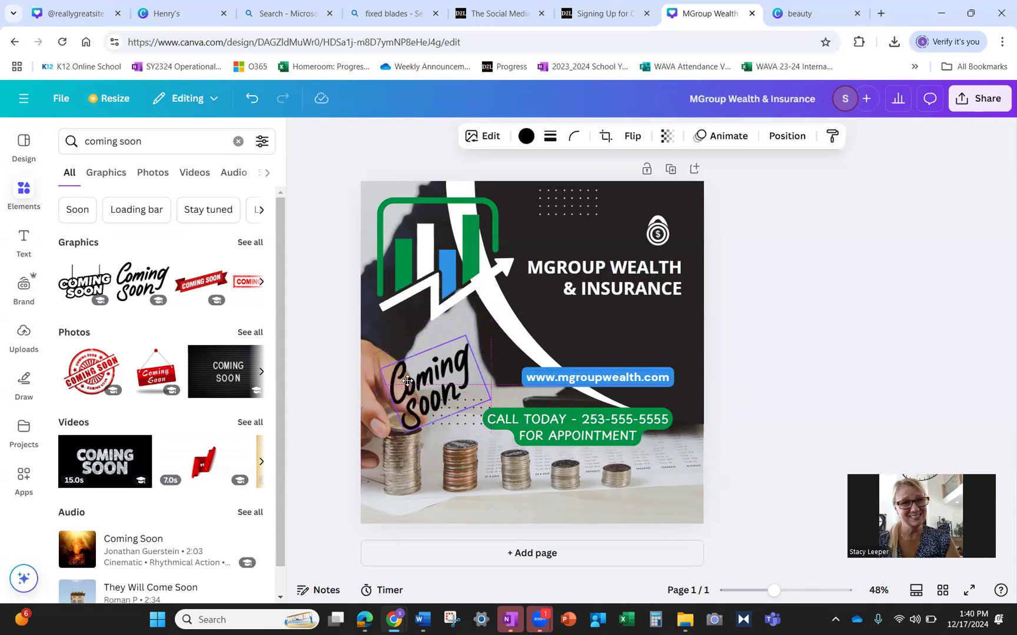
{"action": "left_click", "coordinate": [838, 350]}
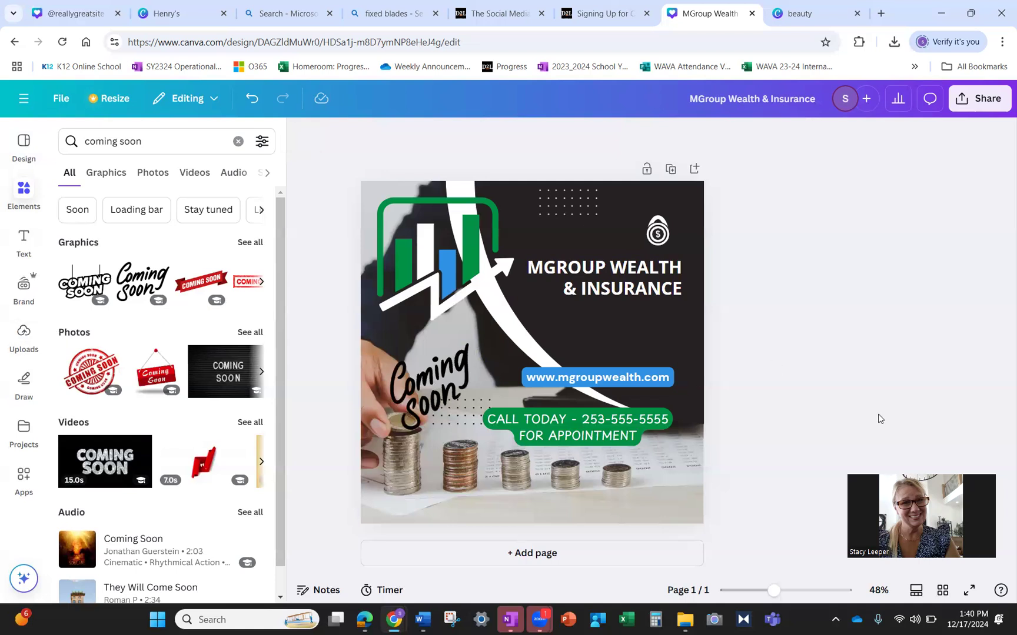
- Download the post as a 1080 × 1080 PNG and check it in Chrome's downloads
{"action": "left_click", "coordinate": [981, 94]}
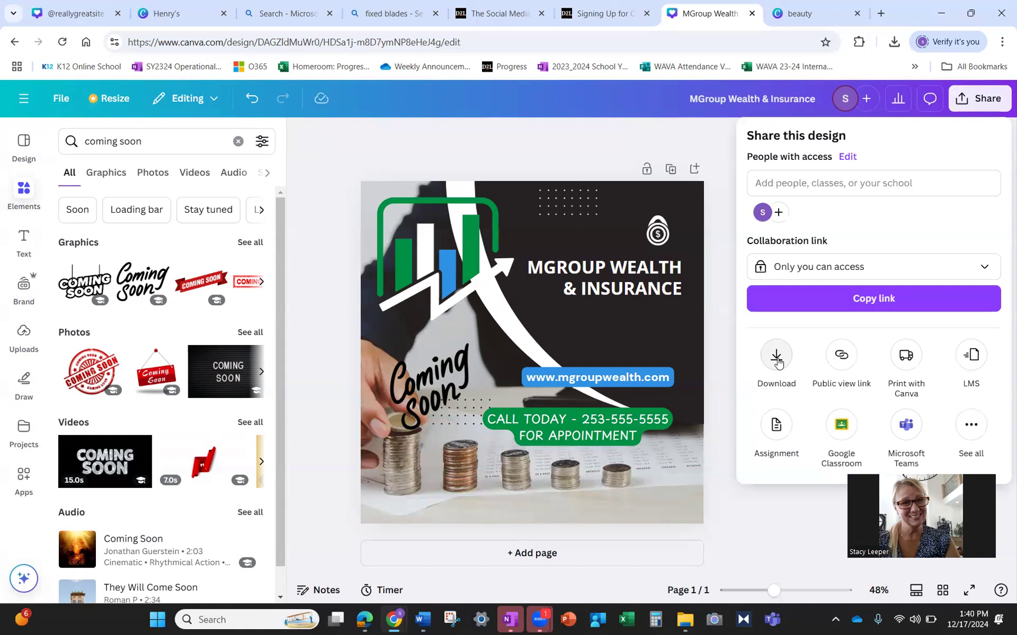
{"action": "left_click", "coordinate": [776, 355]}
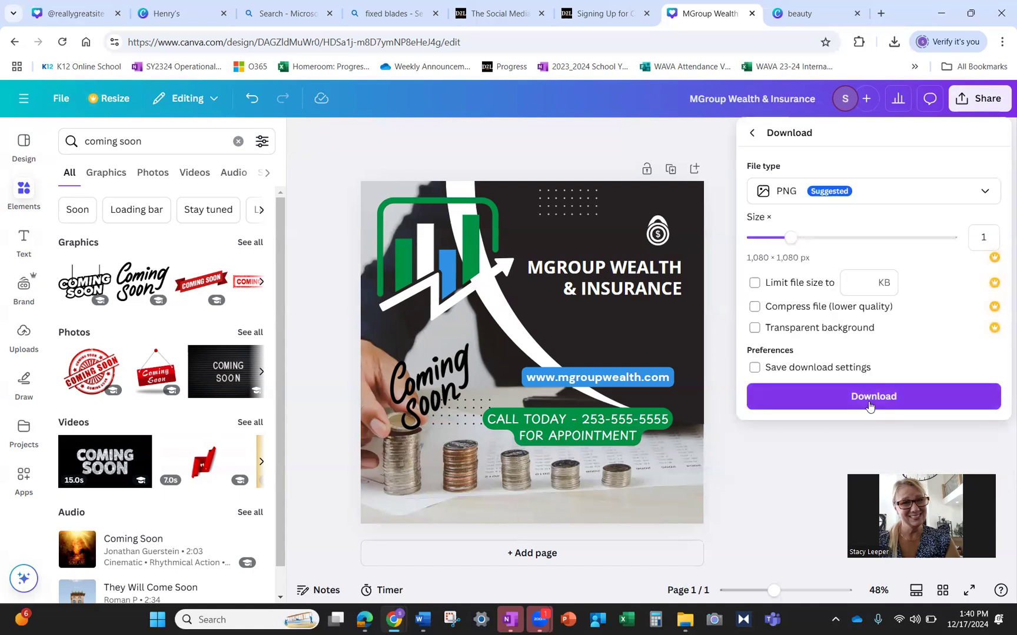
{"action": "left_click", "coordinate": [870, 405]}
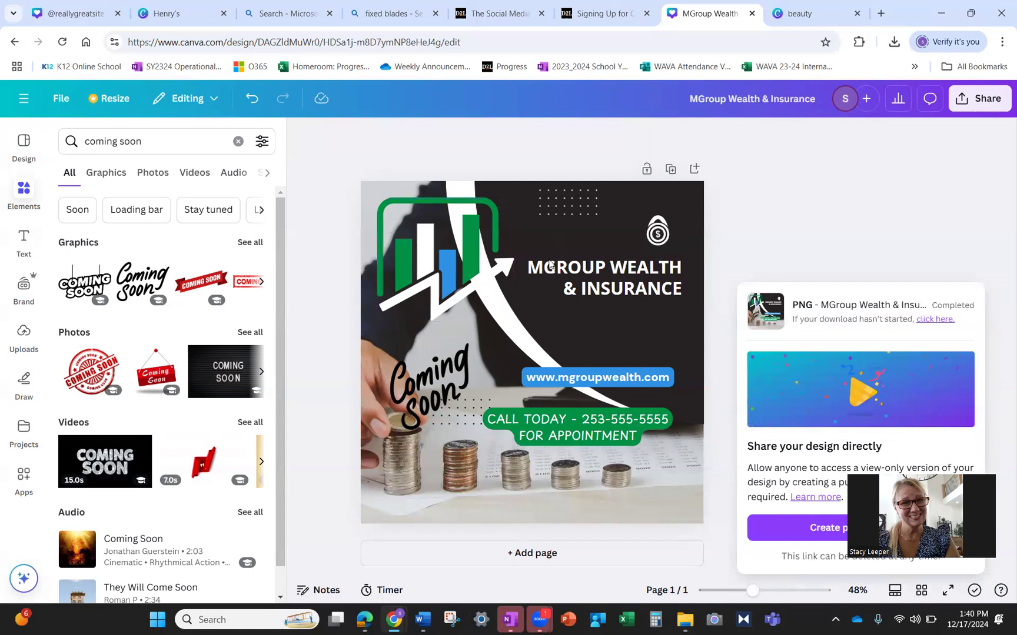
{"action": "left_click", "coordinate": [894, 41]}
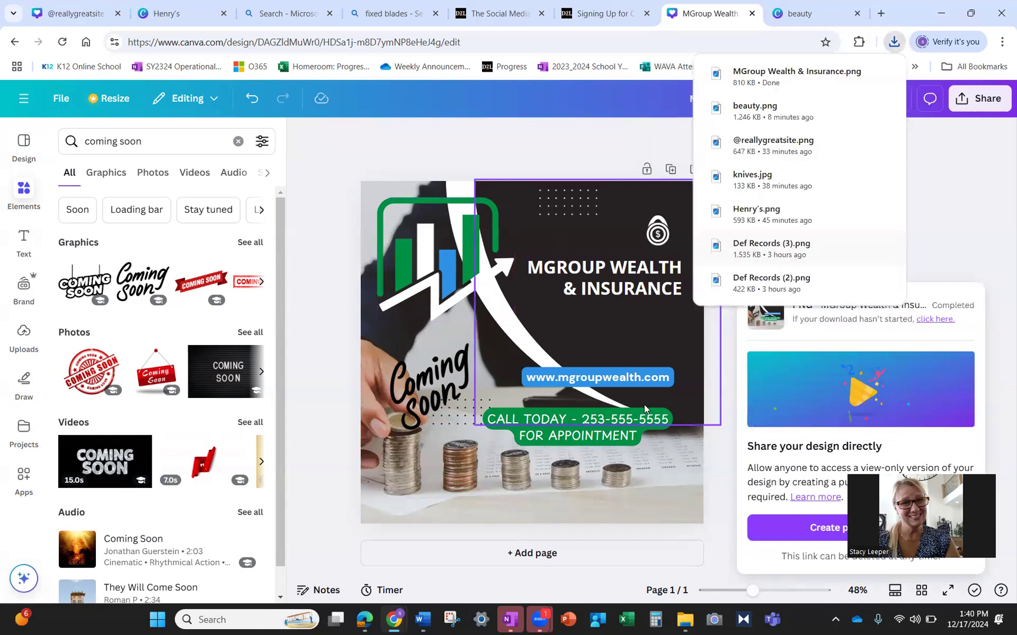
{"action": "left_click", "coordinate": [721, 472]}
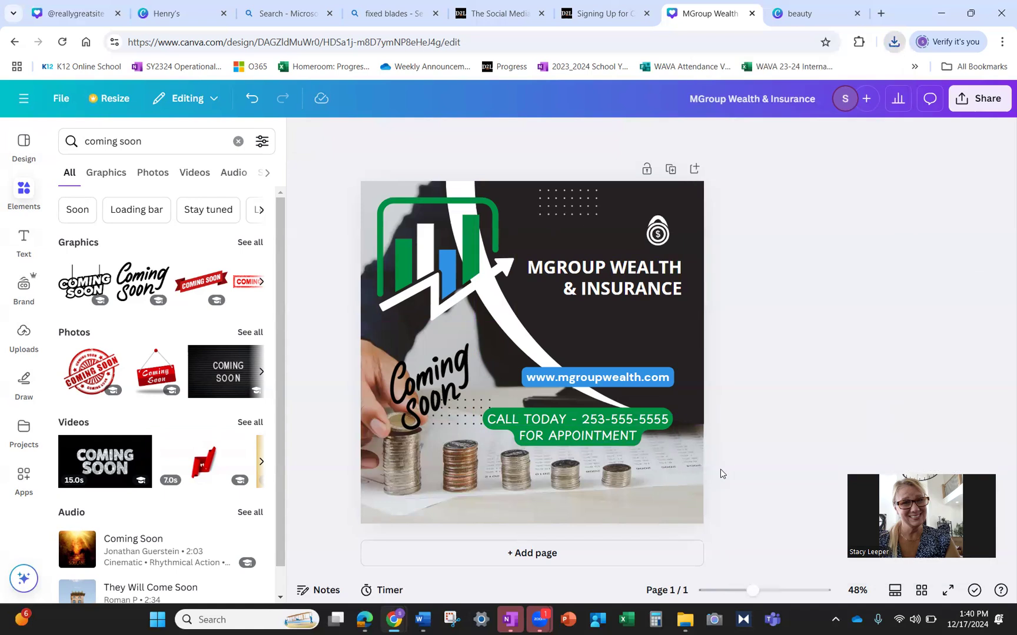
- Add and then delete a blank page so the design stays single-page, and reopen sharing
{"action": "left_click", "coordinate": [684, 479]}
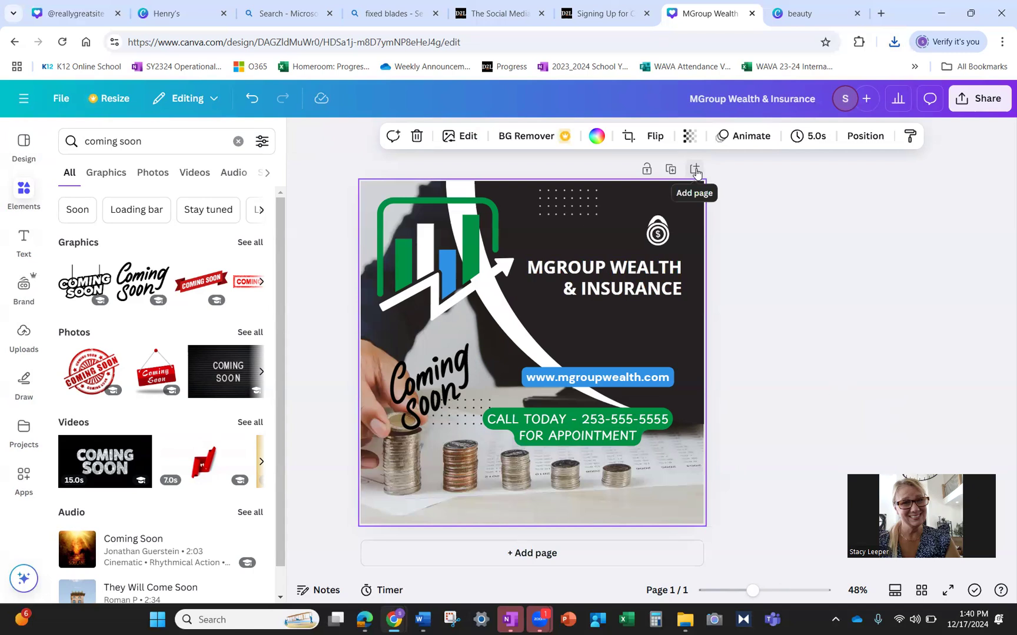
{"action": "left_click", "coordinate": [695, 170]}
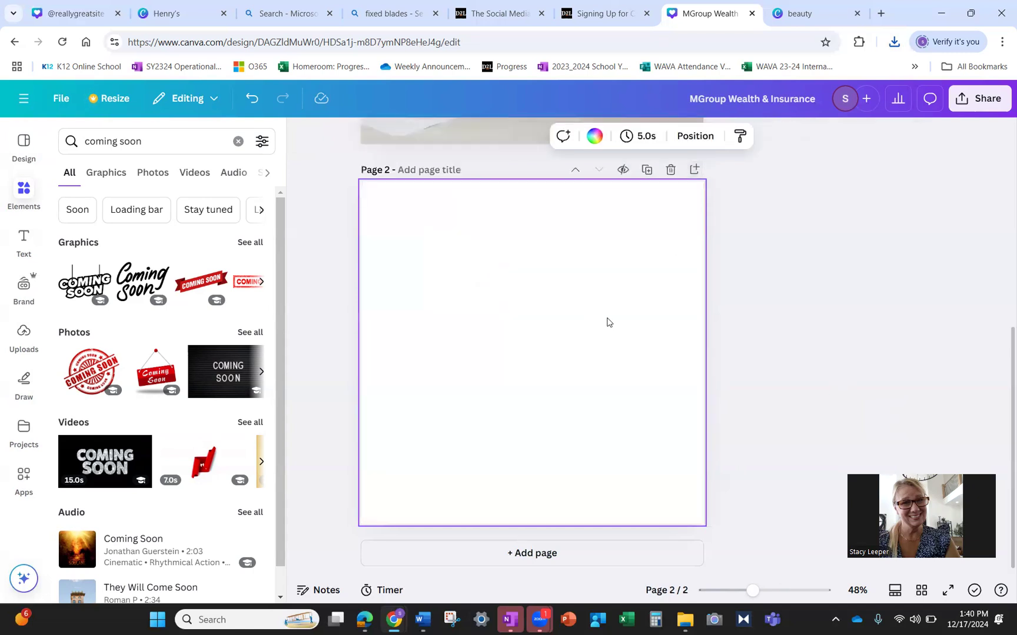
{"action": "left_click", "coordinate": [669, 172]}
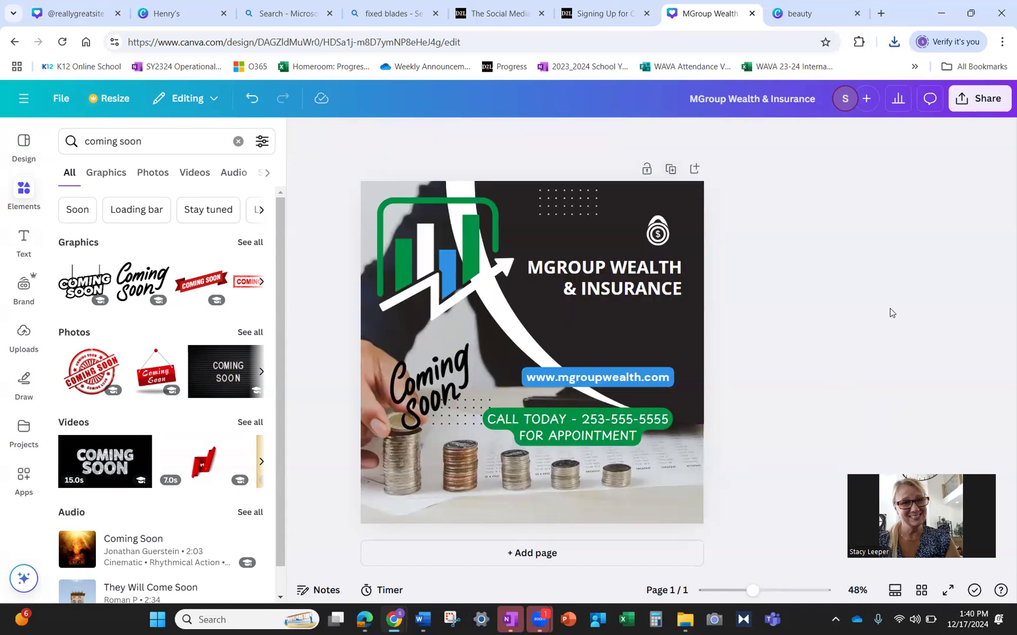
{"action": "left_click", "coordinate": [973, 105]}
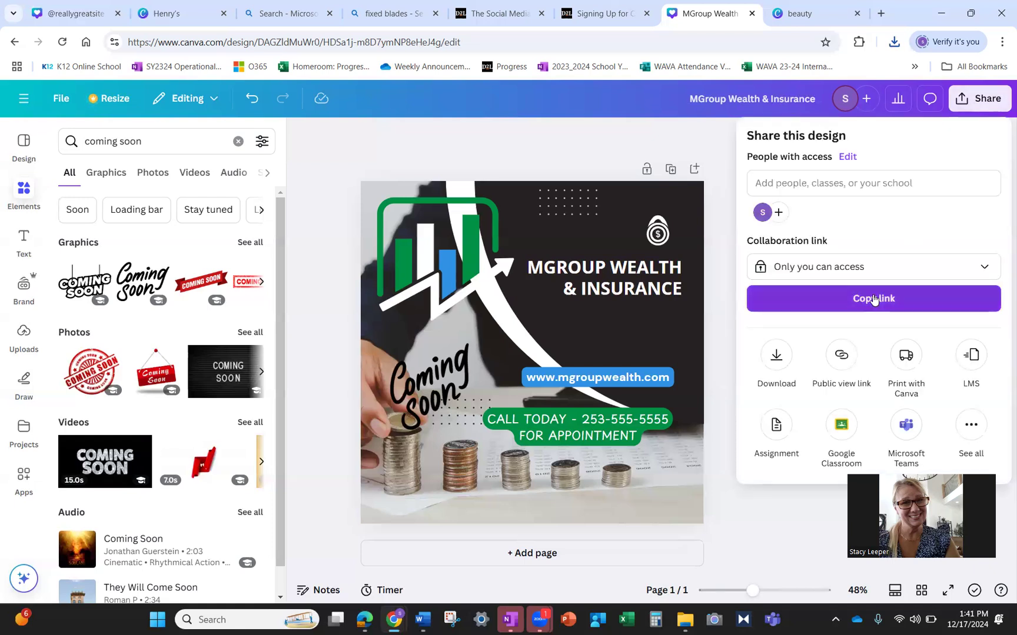
- Create a public view link for the design and open it in a new browser tab
{"action": "left_click", "coordinate": [874, 299]}
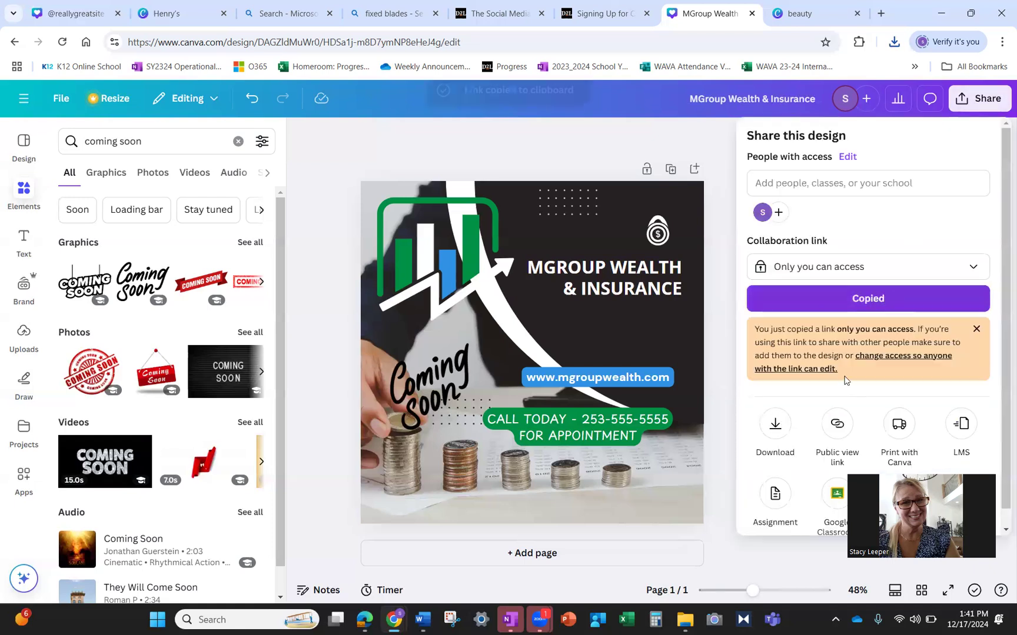
{"action": "left_click", "coordinate": [837, 425]}
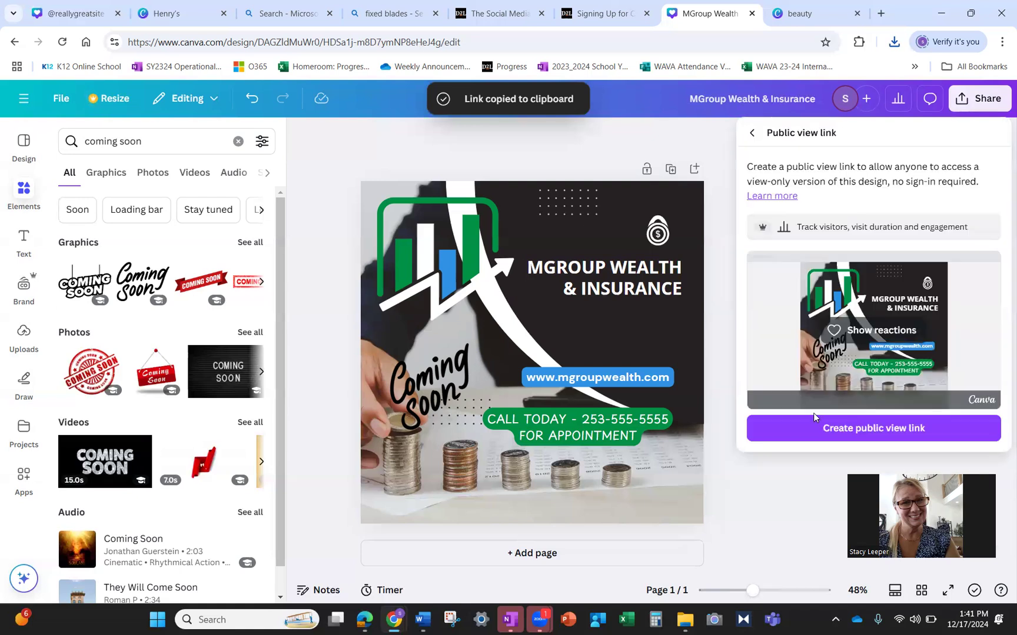
{"action": "left_click", "coordinate": [859, 425]}
{"action": "left_click", "coordinate": [786, 428]}
{"action": "left_click", "coordinate": [881, 13]}
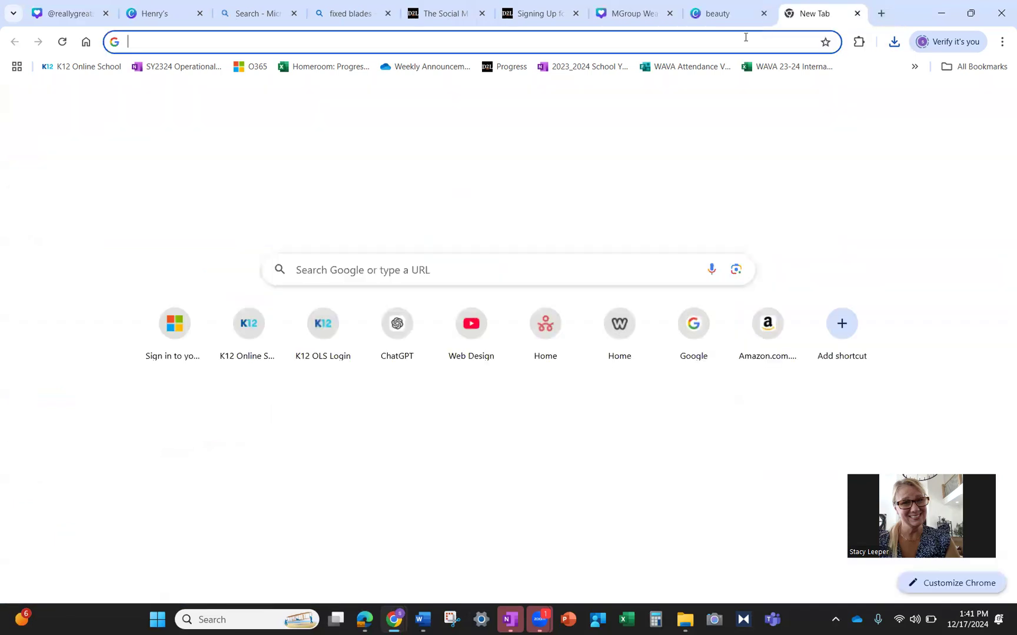
{"action": "left_click", "coordinate": [741, 42]}
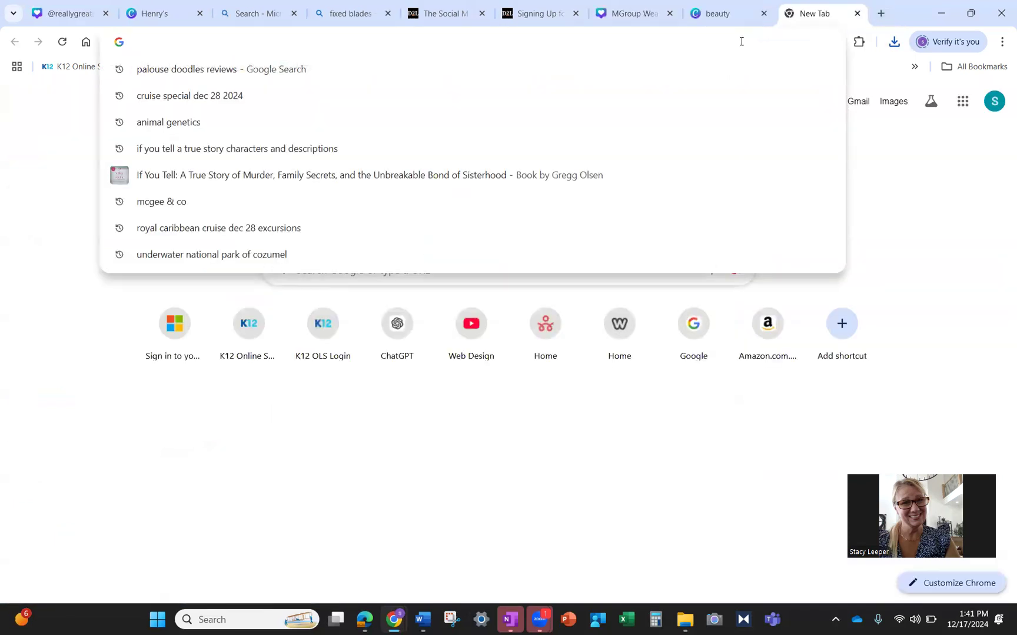
{"action": "key", "text": "ctrl+v"}
{"action": "key", "text": "Return"}
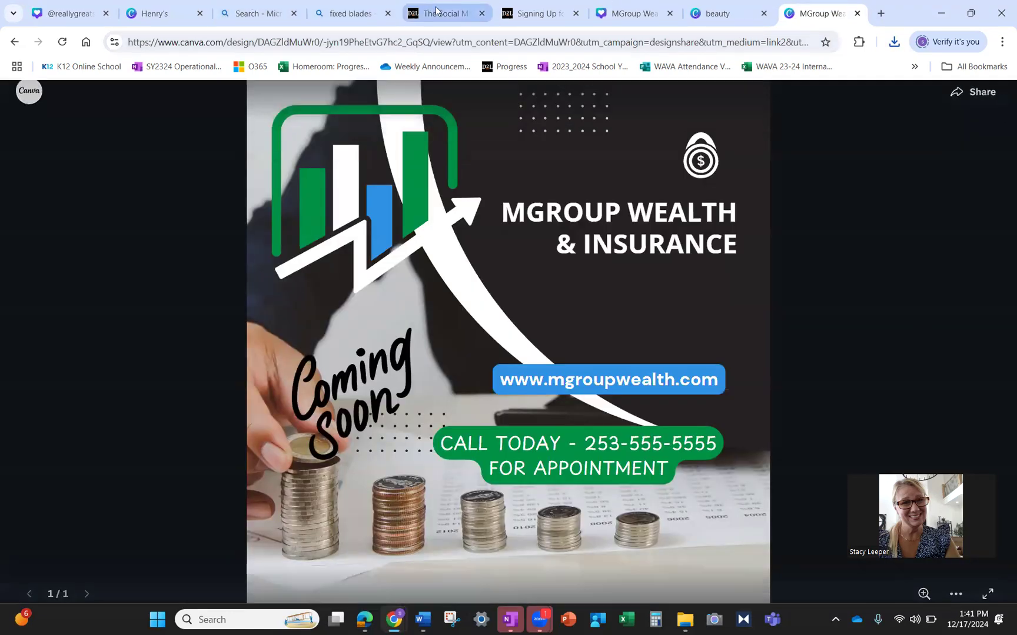
- Return to the MGroup design editor and close the public view sharing panel
{"action": "left_click", "coordinate": [539, 13]}
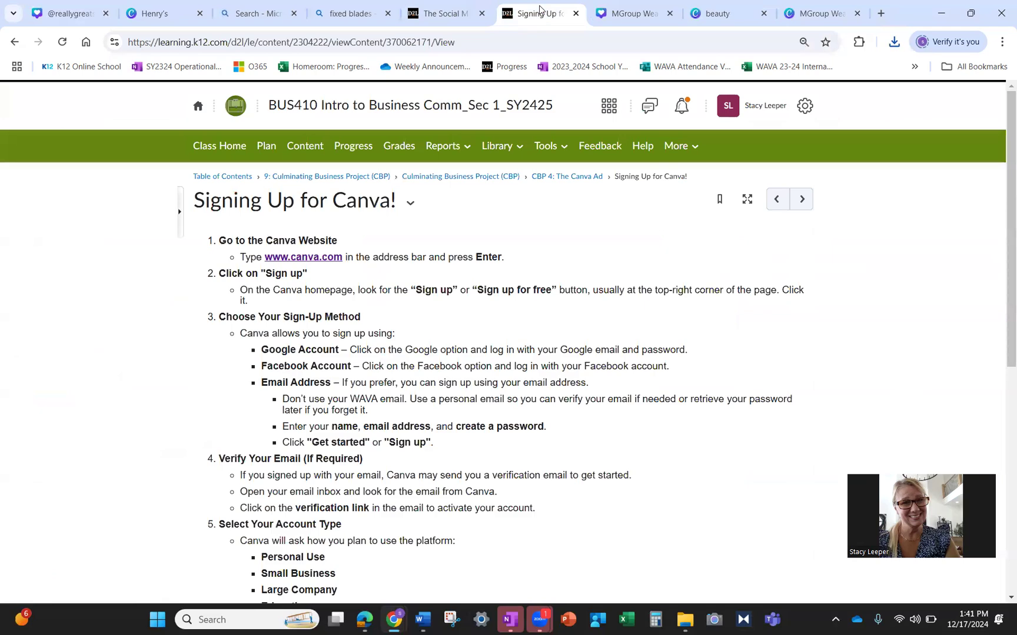
{"action": "left_click", "coordinate": [624, 9]}
{"action": "left_click", "coordinate": [487, 143]}
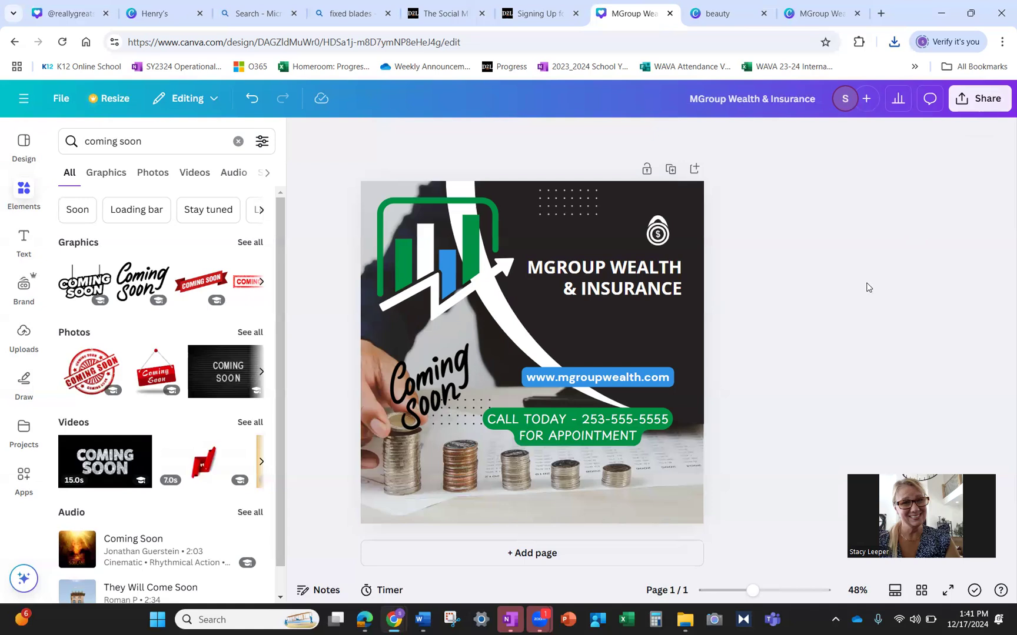
- Create a new square Instagram post from the Canva menu
{"action": "left_click", "coordinate": [24, 147]}
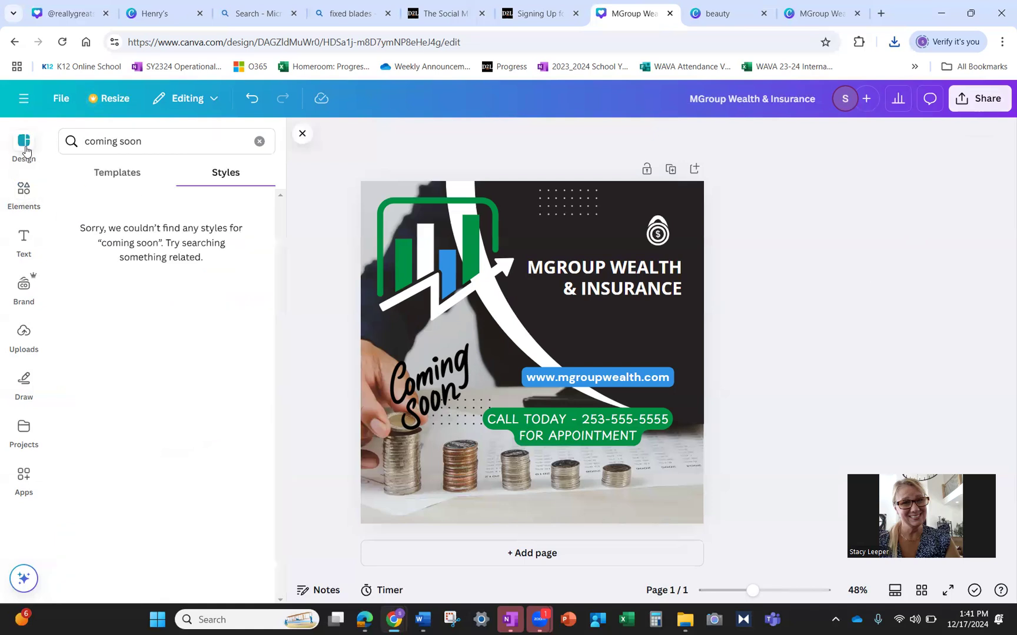
{"action": "left_click", "coordinate": [25, 100]}
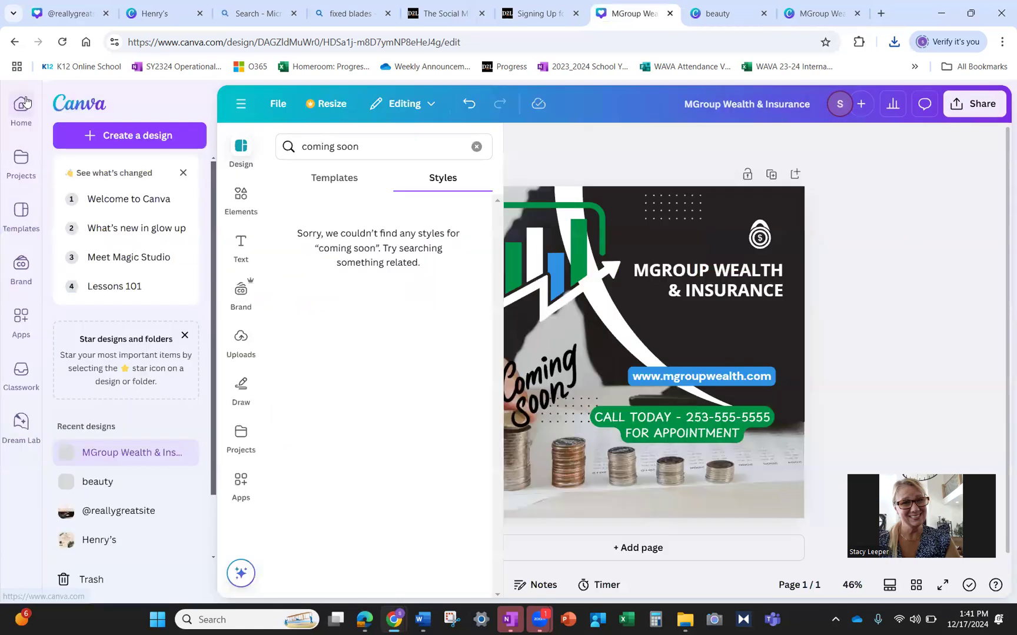
{"action": "left_click", "coordinate": [154, 137]}
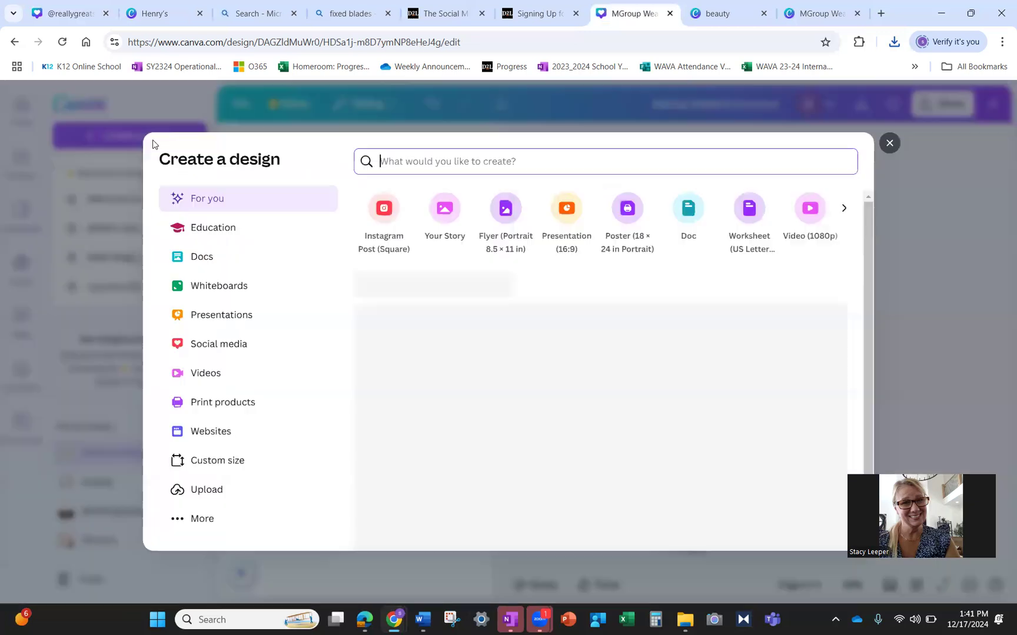
{"action": "left_click", "coordinate": [391, 220]}
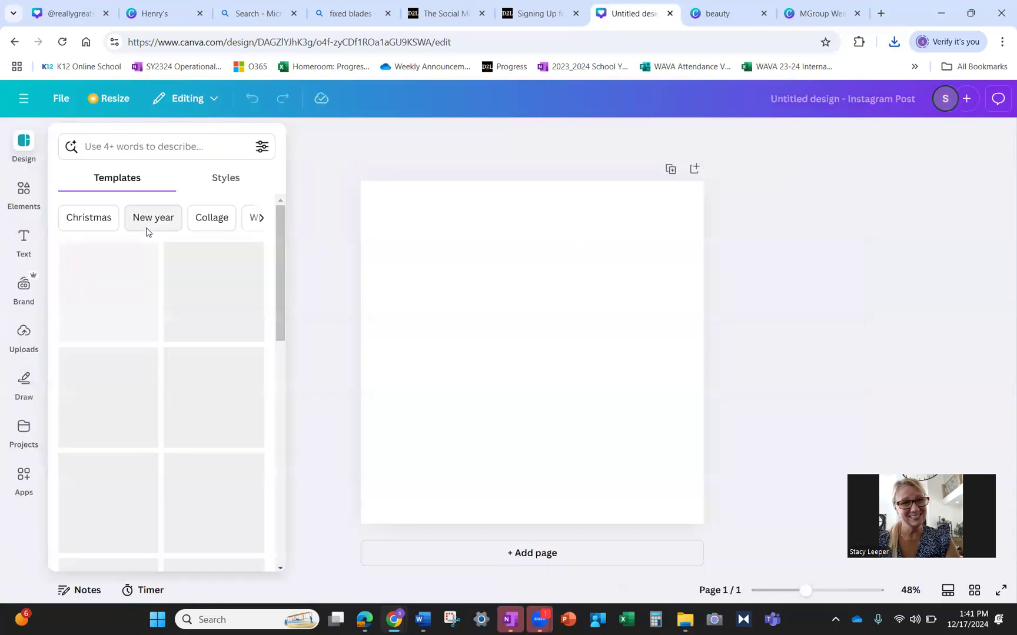
- Search templates for 'opening soon' and apply the Beige Opening Soon Café template
{"action": "left_click", "coordinate": [142, 146]}
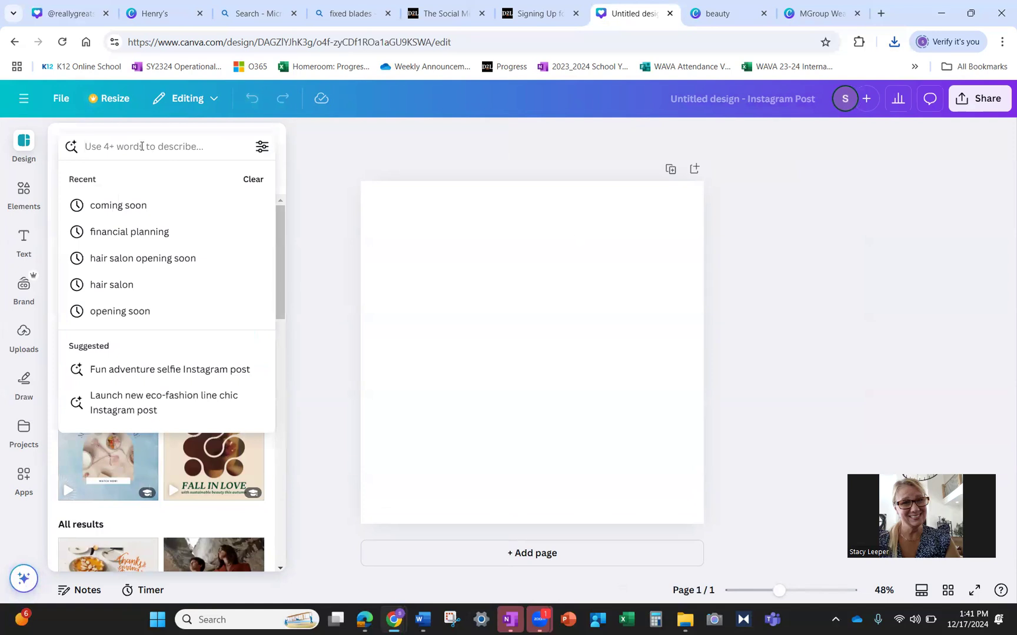
{"action": "type", "text": "opening soon"}
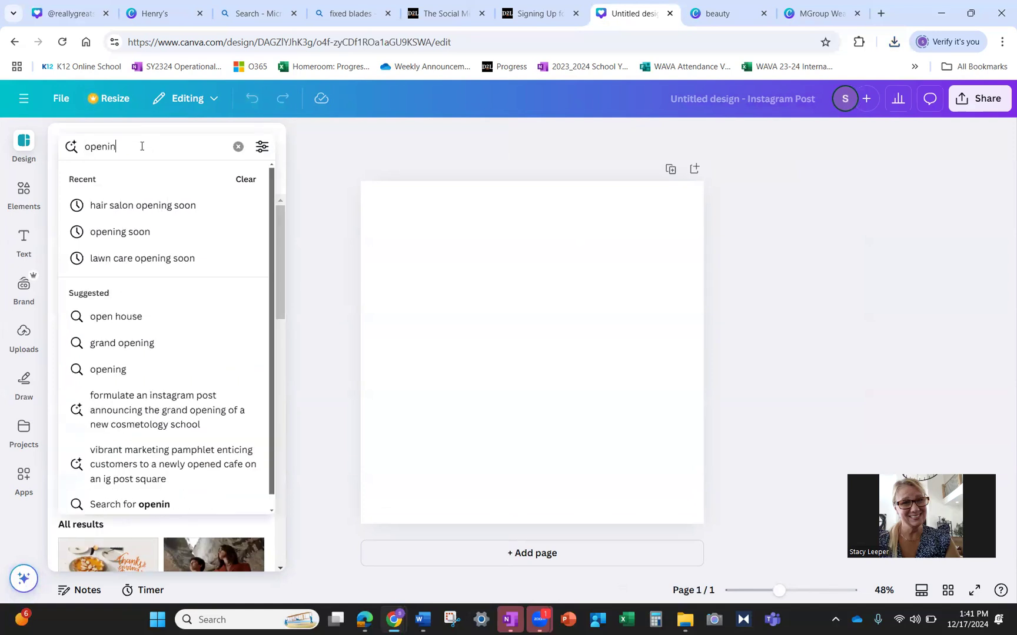
{"action": "key", "text": "Return"}
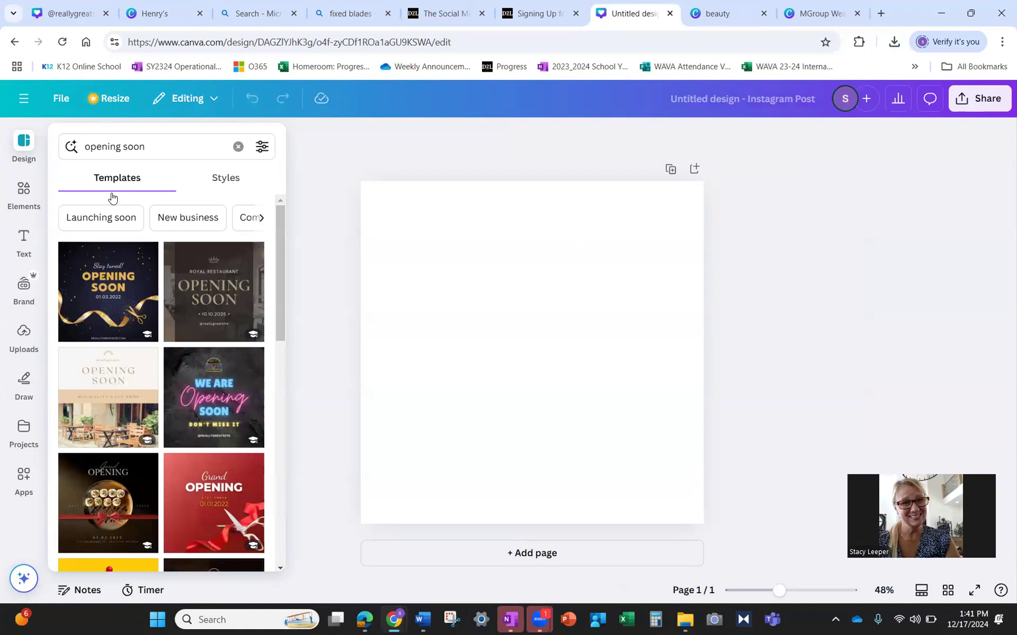
{"action": "left_click", "coordinate": [106, 416]}
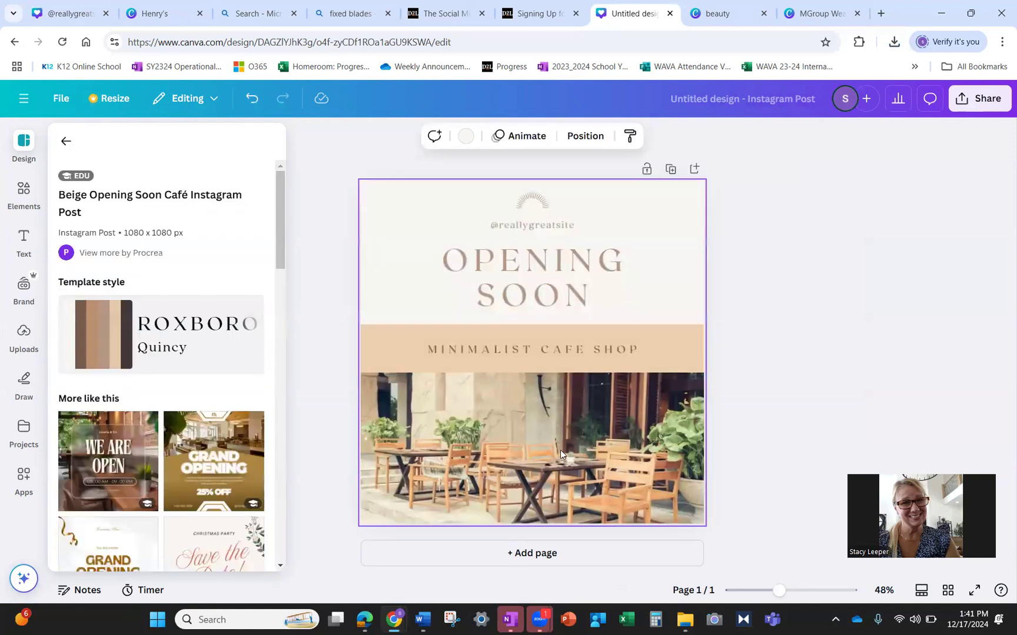
{"action": "left_click", "coordinate": [546, 471]}
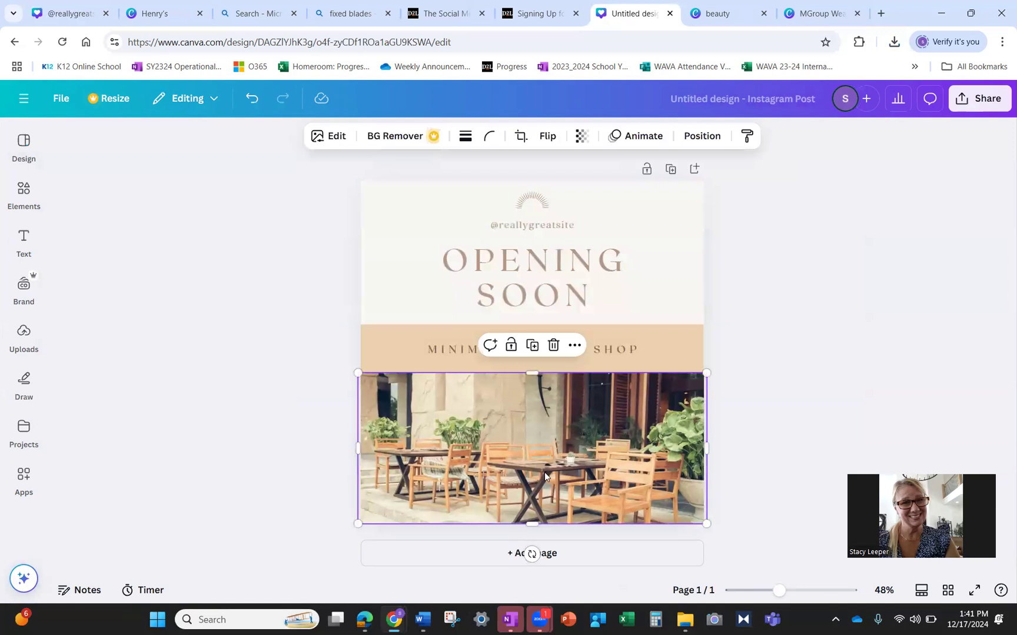
- Show the uploaded images, cancel a file upload, deselect the café photo and open the menu
{"action": "left_click", "coordinate": [26, 291]}
{"action": "left_click", "coordinate": [24, 333]}
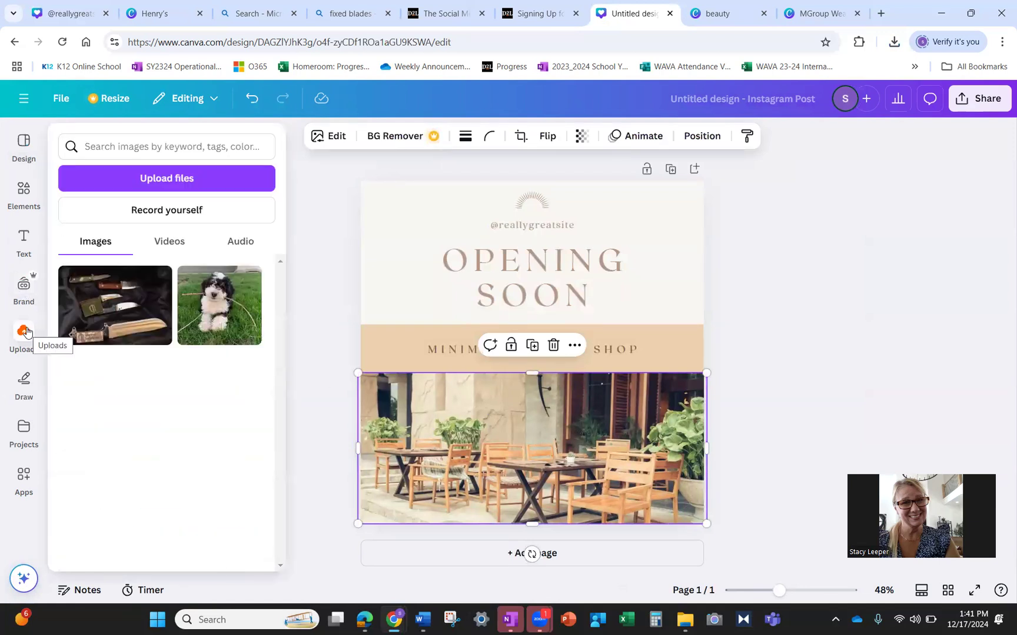
{"action": "left_click", "coordinate": [179, 173]}
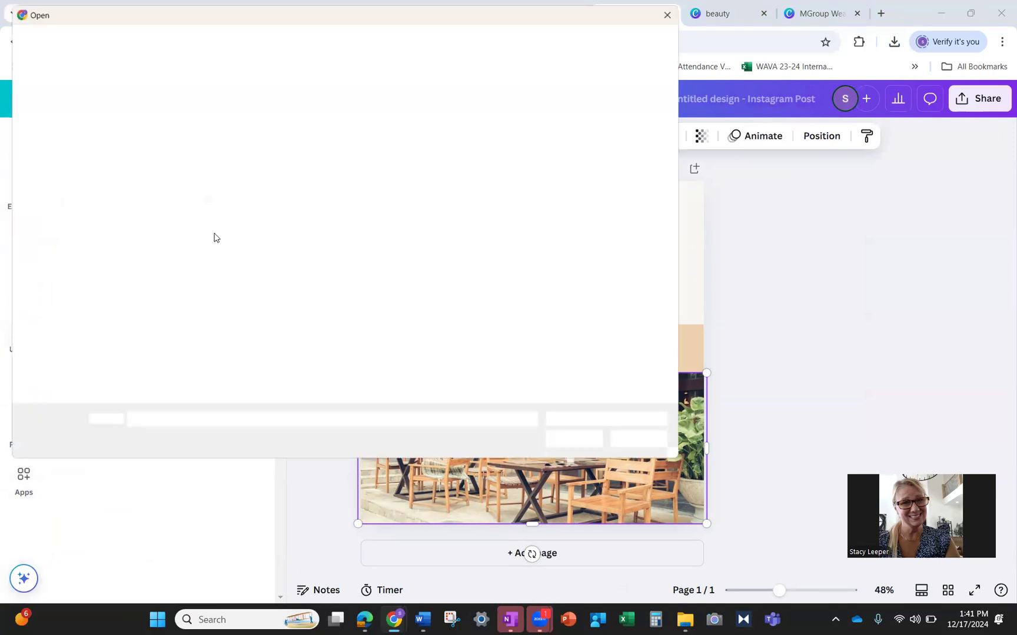
{"action": "left_click", "coordinate": [674, 10]}
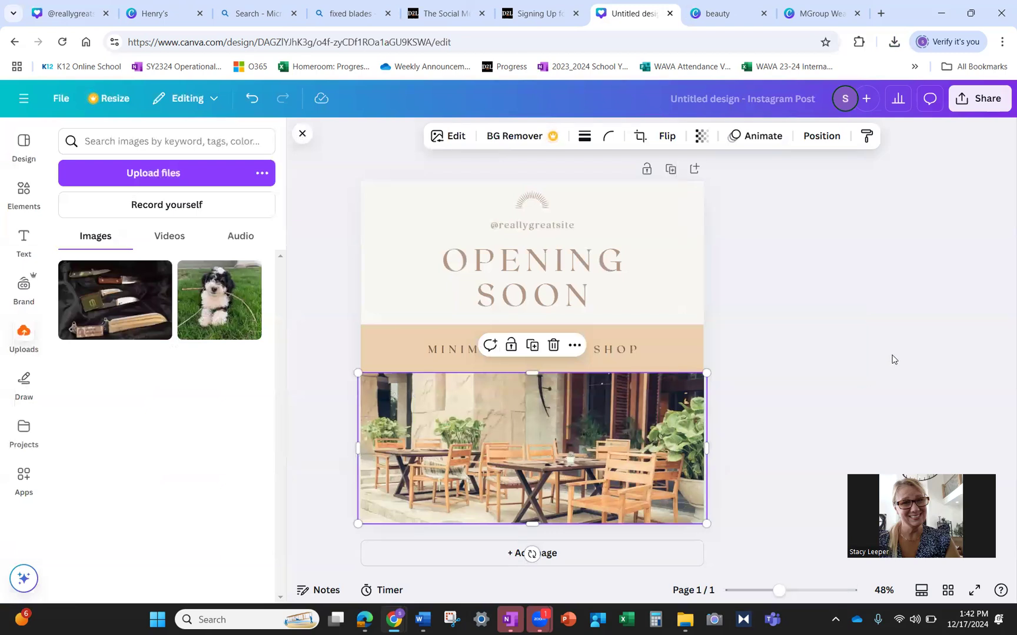
{"action": "left_click", "coordinate": [866, 380]}
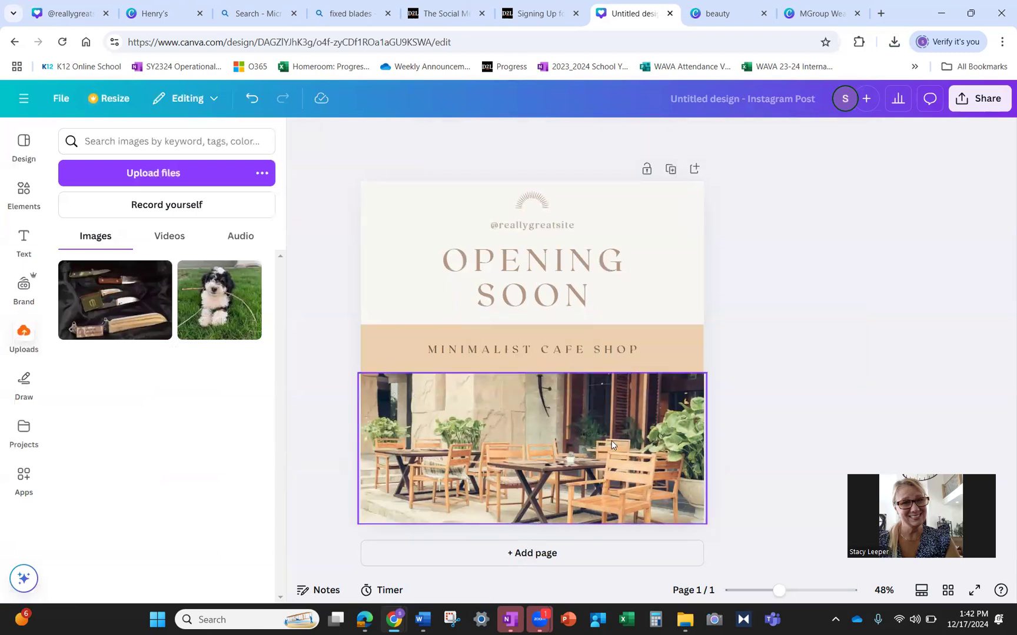
{"action": "left_click", "coordinate": [24, 98]}
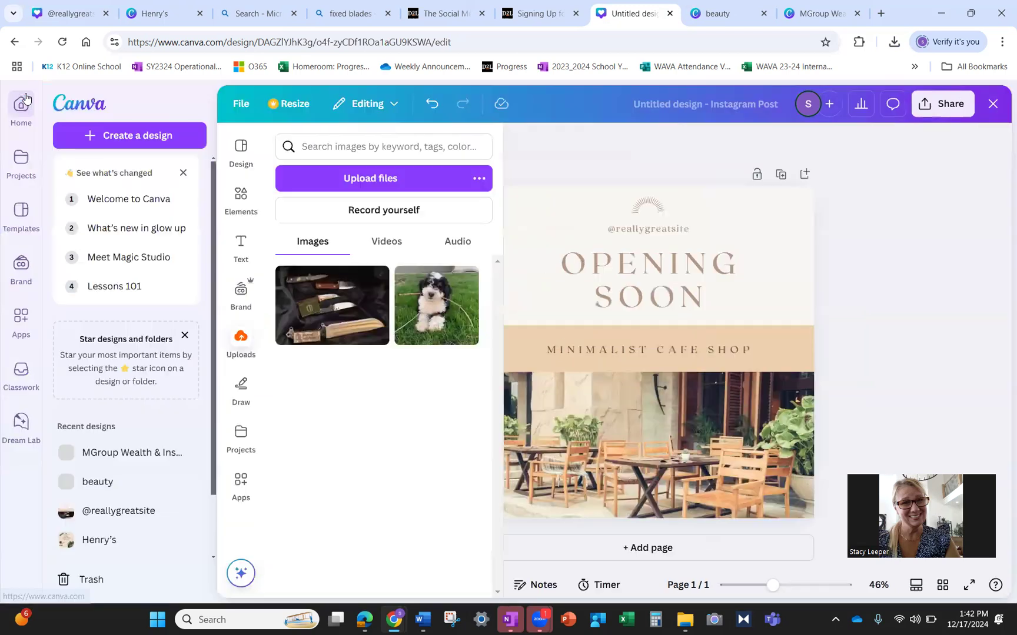
{"action": "left_click", "coordinate": [25, 98]}
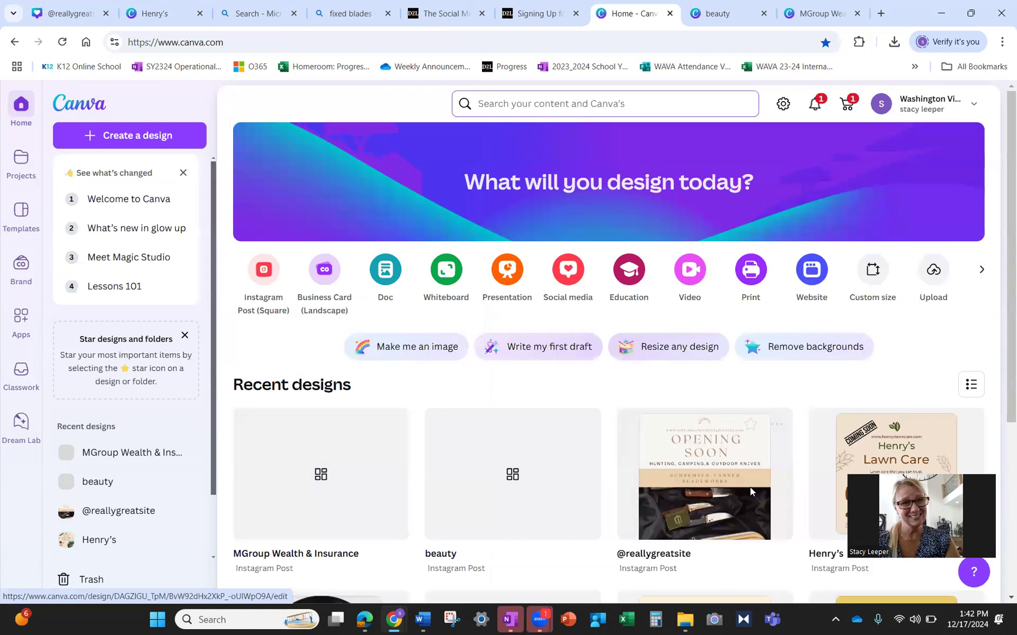
{"action": "left_click", "coordinate": [749, 489]}
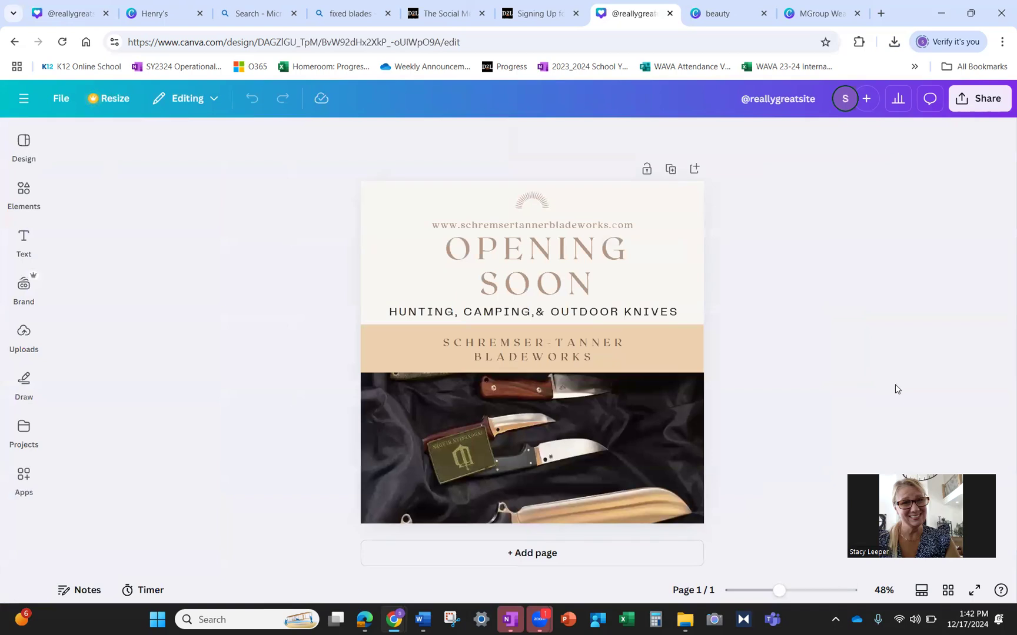
{"action": "left_click", "coordinate": [24, 382]}
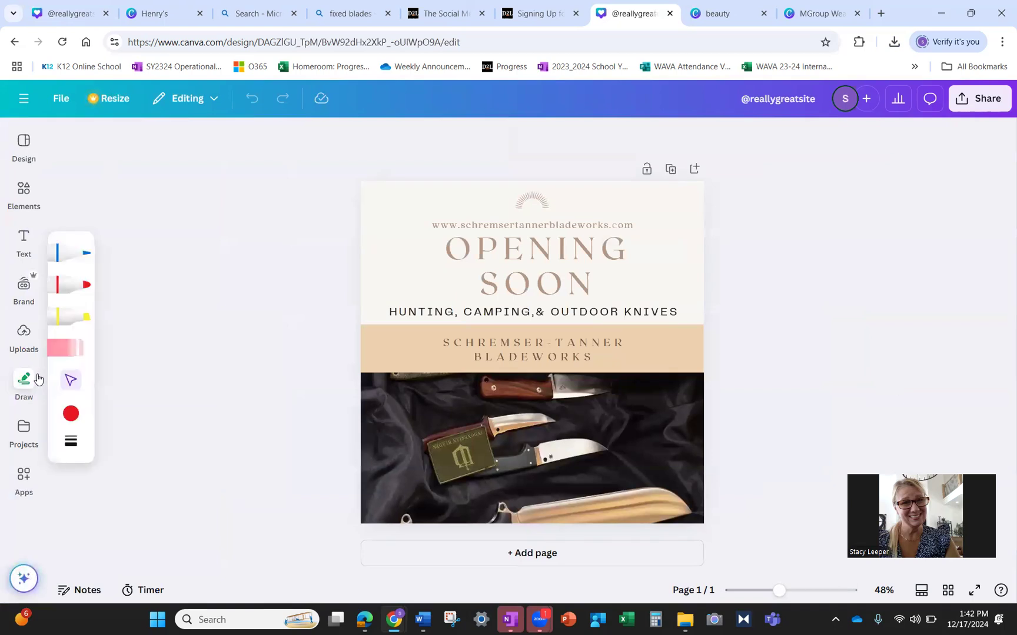
{"action": "left_click", "coordinate": [24, 421]}
{"action": "left_click", "coordinate": [24, 241]}
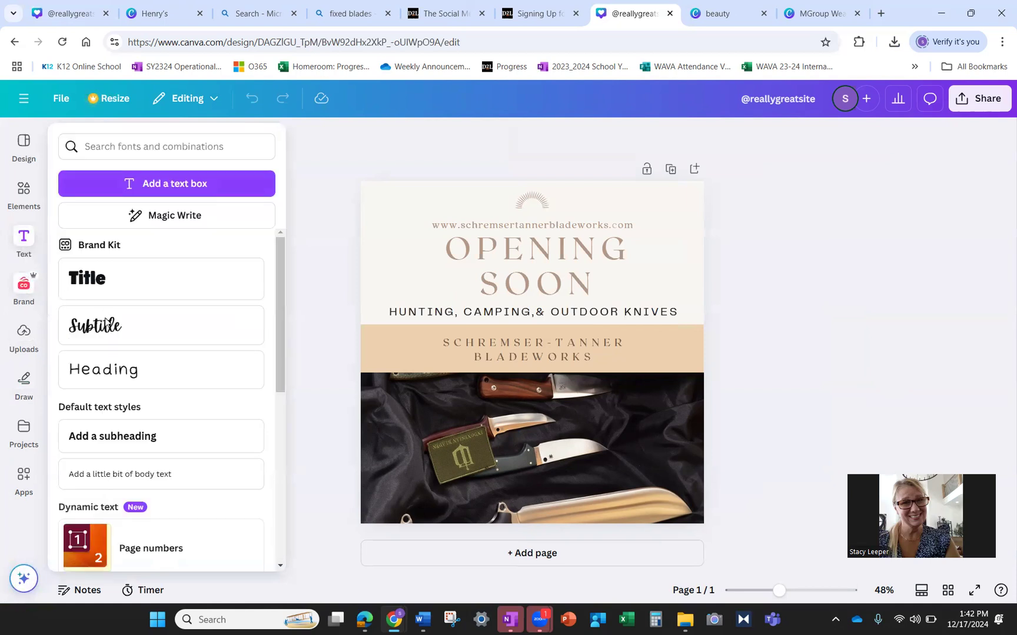
- Add a Title text box reading 'Opening Soon' and widen its box
{"action": "left_click", "coordinate": [24, 286]}
{"action": "left_click", "coordinate": [28, 242]}
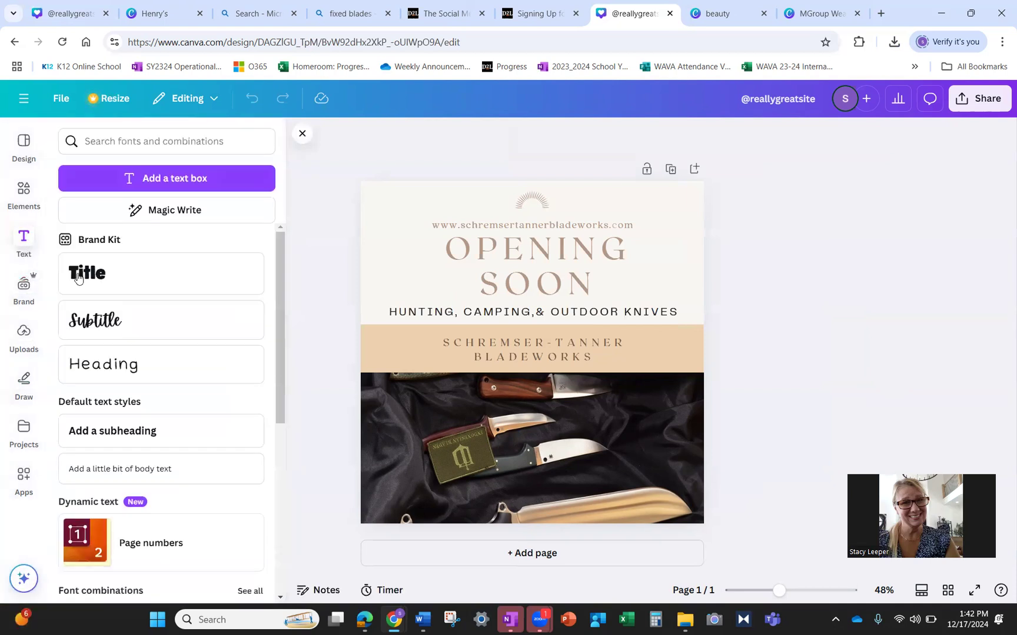
{"action": "left_click", "coordinate": [97, 278]}
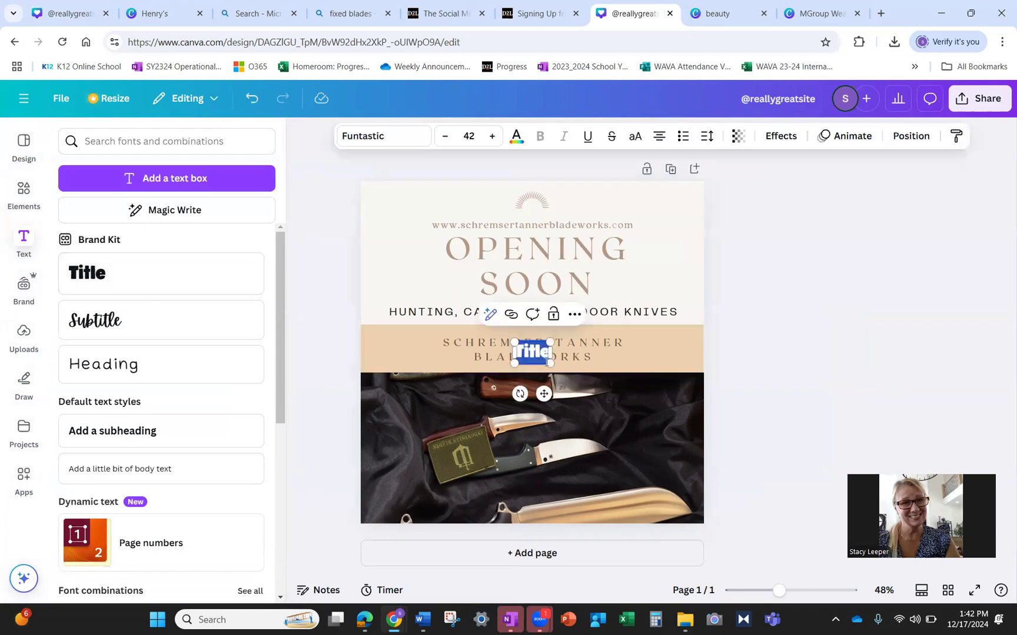
{"action": "left_click_drag", "start_coordinate": [550, 368], "coordinate": [667, 423]}
{"action": "type", "text": "Opening Soon"}
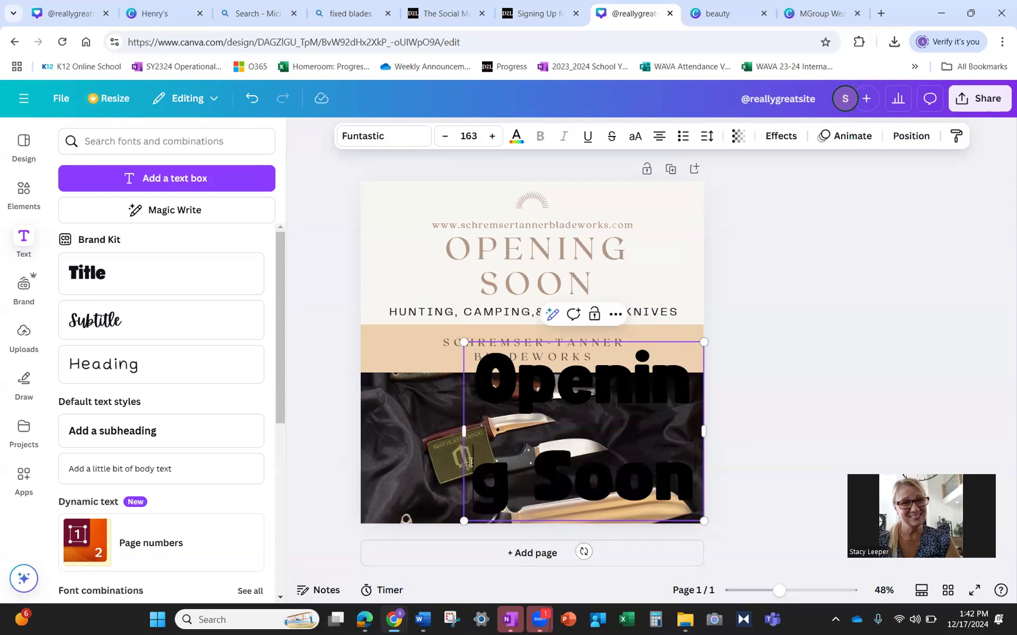
{"action": "key", "text": "BackSpace"}
{"action": "key", "text": "BackSpace"}
{"action": "key", "text": "BackSpace"}
{"action": "key", "text": "BackSpace"}
{"action": "key", "text": "BackSpace"}
{"action": "key", "text": "BackSpace"}
{"action": "key", "text": "BackSpace"}
{"action": "type", "text": "gg Soon"}
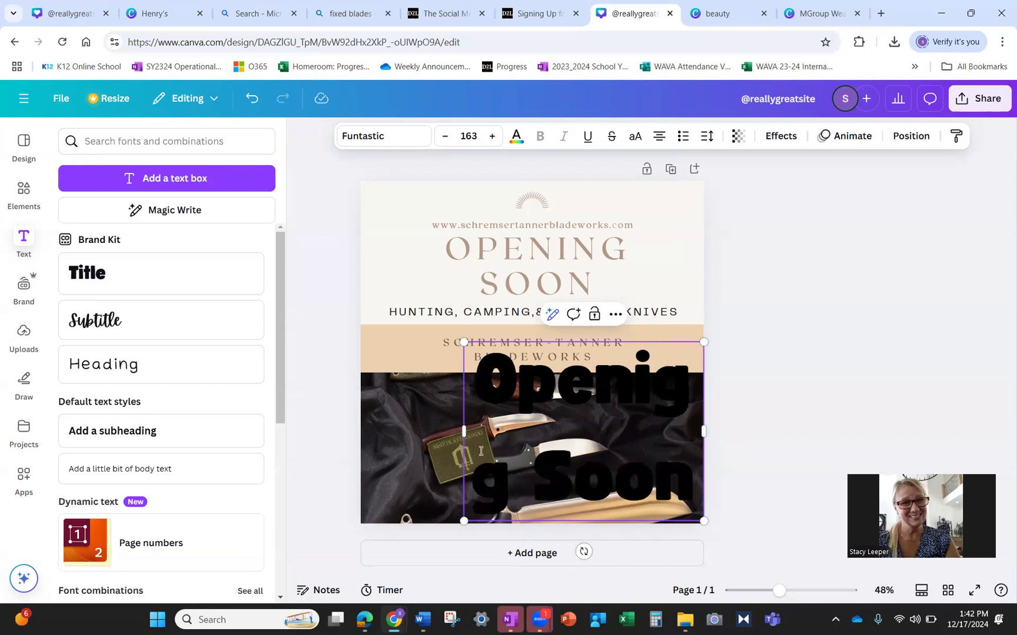
{"action": "left_click_drag", "start_coordinate": [464, 431], "coordinate": [368, 430]}
- Reduce the heading's font size to 100
{"action": "key", "text": "ctrl+a"}
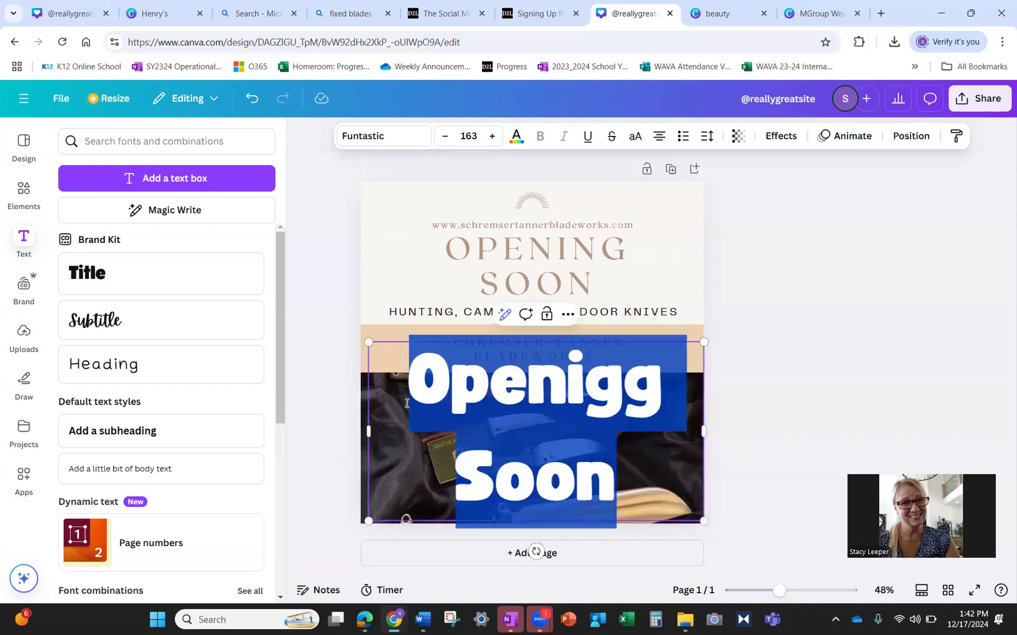
{"action": "left_click", "coordinate": [446, 137]}
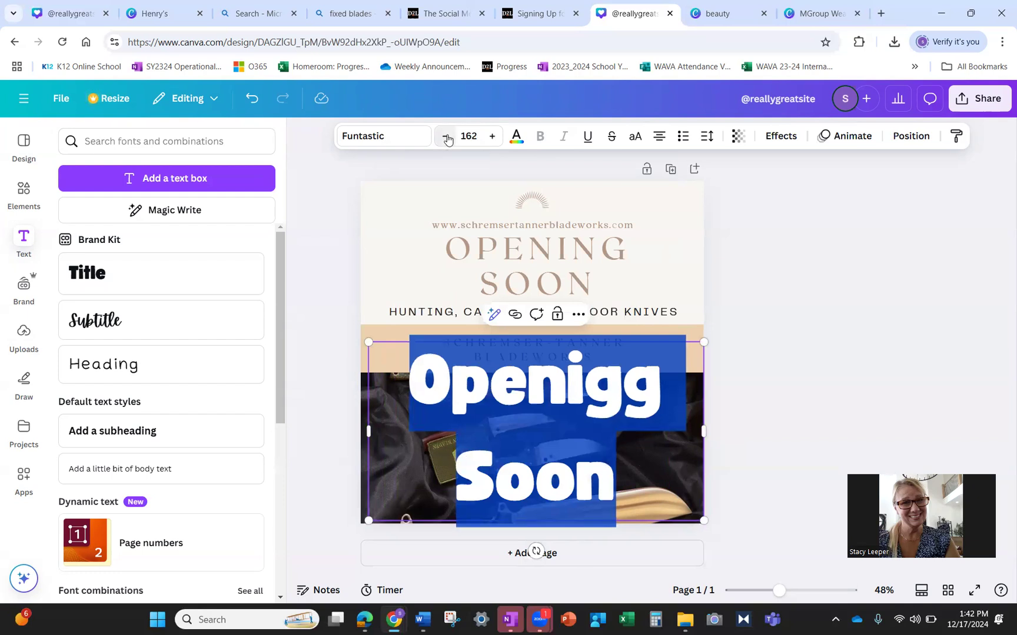
{"action": "left_click", "coordinate": [446, 136]}
{"action": "left_click", "coordinate": [446, 136]}
{"action": "left_click", "coordinate": [445, 137]}
{"action": "left_click", "coordinate": [446, 137]}
{"action": "left_click", "coordinate": [446, 136]}
{"action": "left_click", "coordinate": [445, 136]}
{"action": "left_click", "coordinate": [446, 137]}
{"action": "left_click", "coordinate": [446, 136]}
{"action": "left_click", "coordinate": [446, 136]}
{"action": "left_click", "coordinate": [446, 137]}
{"action": "left_click", "coordinate": [446, 136]}
{"action": "left_click", "coordinate": [446, 137]}
{"action": "left_click", "coordinate": [446, 137]}
{"action": "left_click", "coordinate": [446, 136]}
{"action": "left_click", "coordinate": [446, 136]}
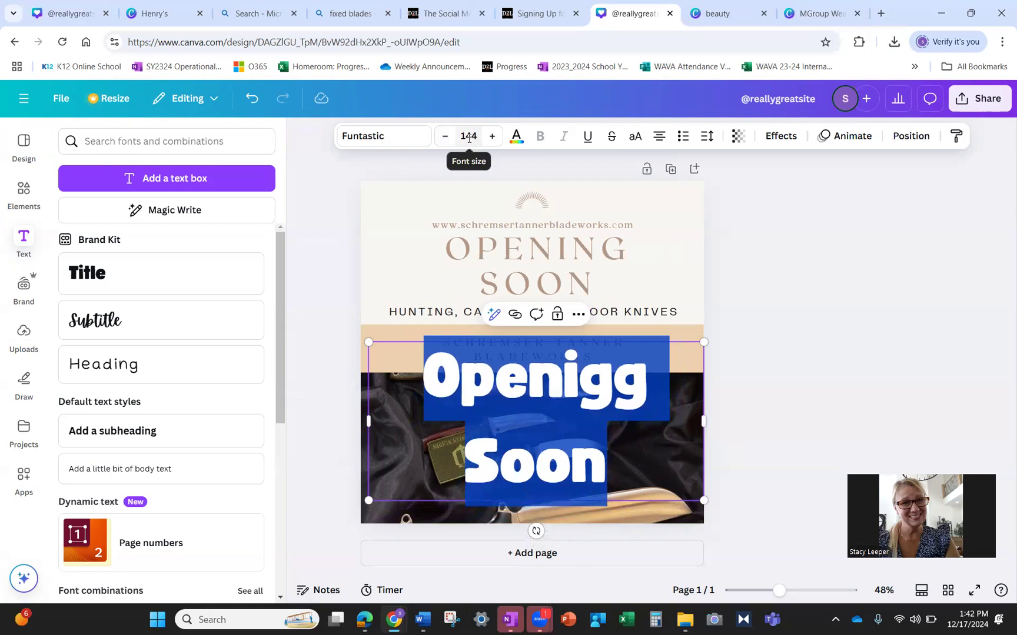
{"action": "left_click", "coordinate": [462, 136]}
{"action": "type", "text": "100"}
{"action": "key", "text": "Return"}
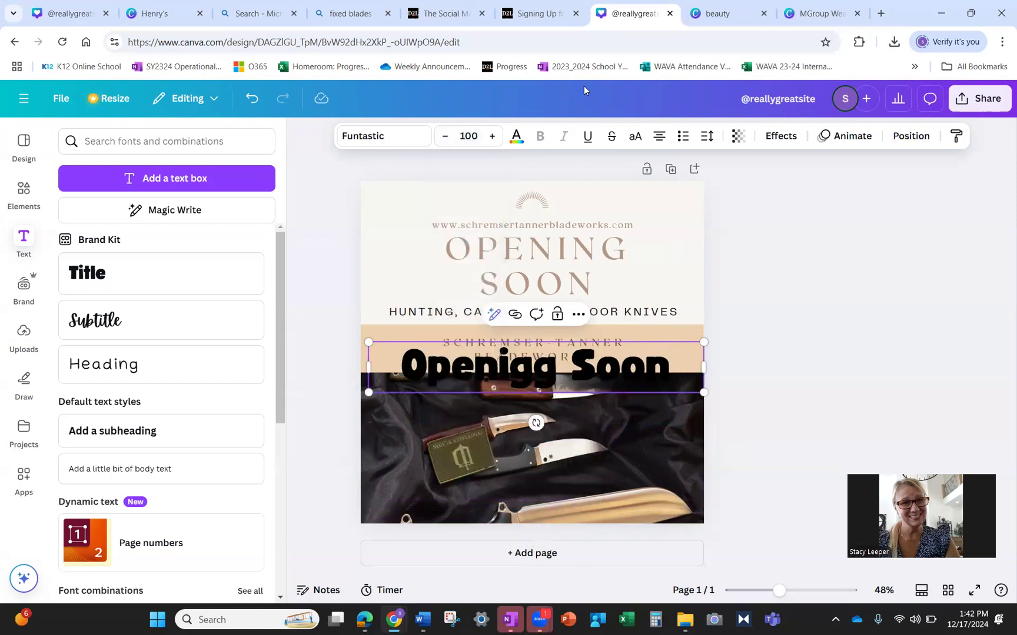
- Correct the 'Openigg' typo in the heading, then select the old OPENING SOON title
{"action": "left_click", "coordinate": [530, 373]}
{"action": "key", "text": "BackSpace"}
{"action": "type", "text": "n"}
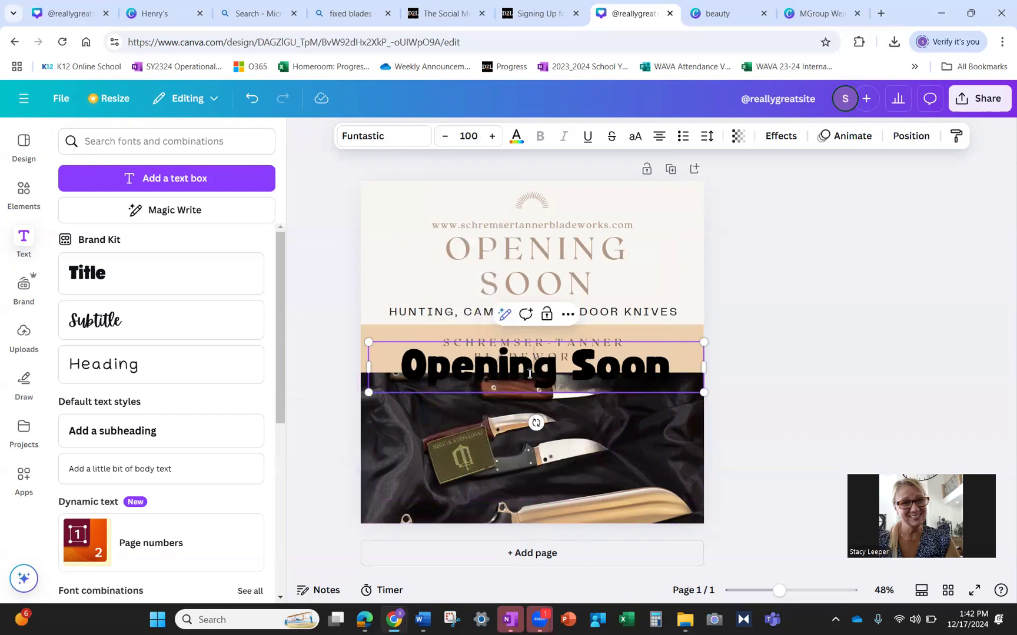
{"action": "left_click", "coordinate": [564, 252]}
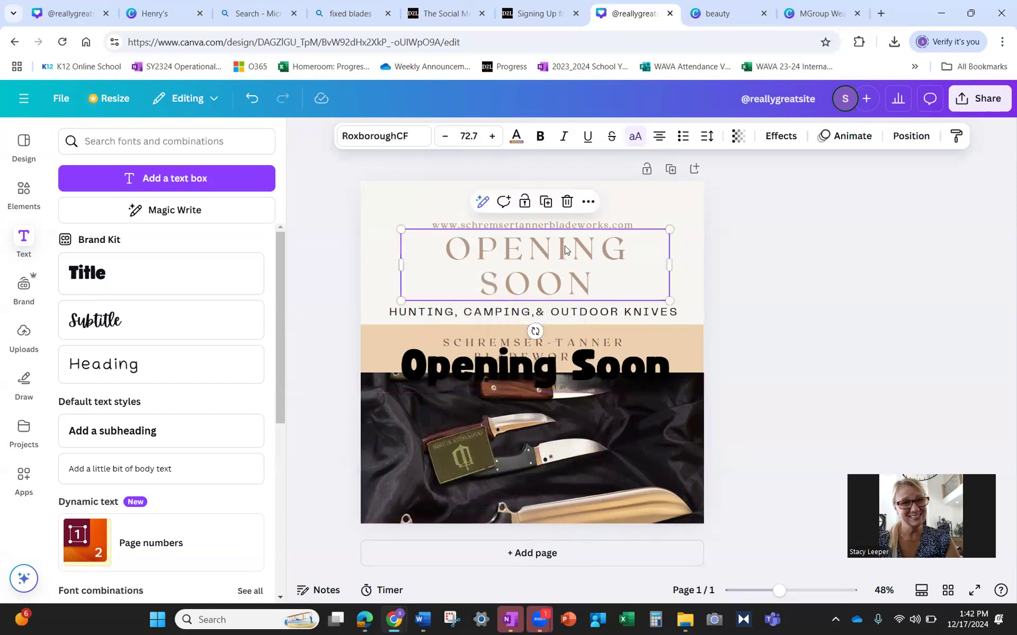
- Delete the old OPENING SOON title and move the new heading just above the hunting line
{"action": "left_click", "coordinate": [567, 201]}
{"action": "left_click", "coordinate": [533, 376]}
{"action": "left_click_drag", "start_coordinate": [552, 334], "coordinate": [538, 268]}
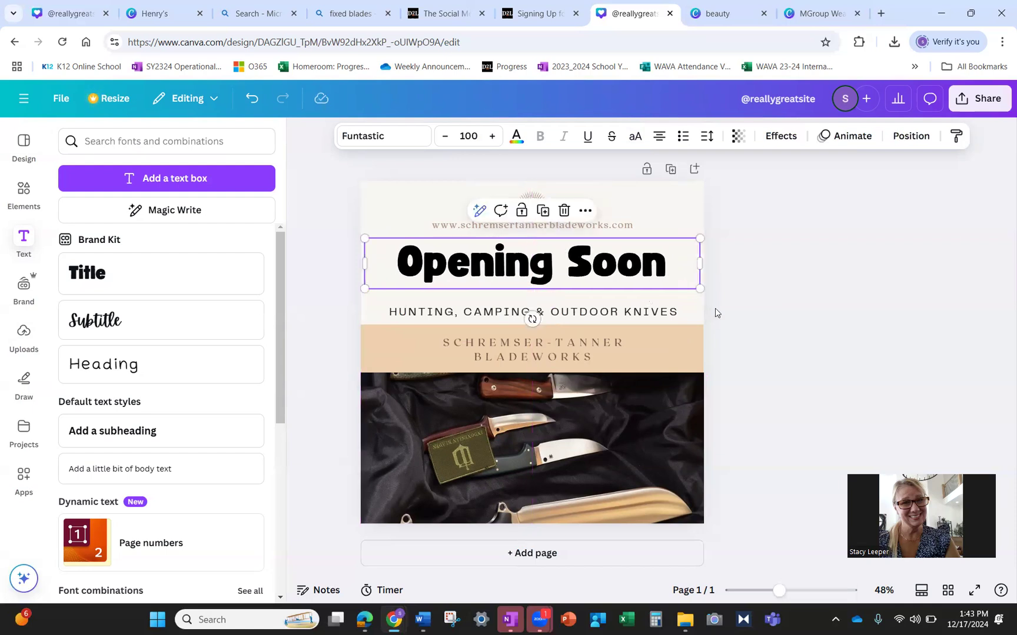
{"action": "left_click", "coordinate": [743, 317]}
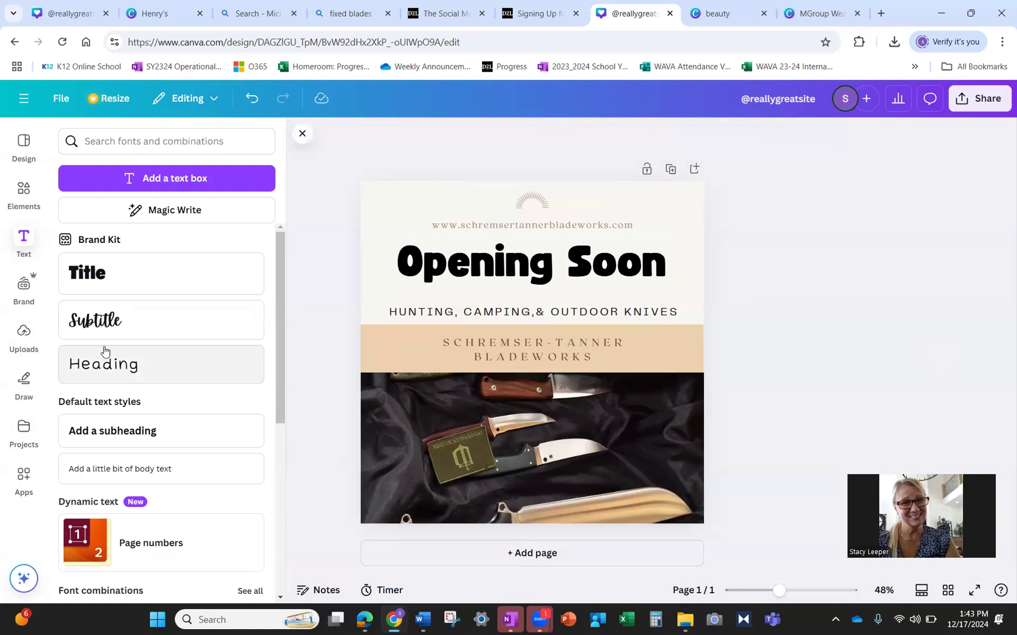
{"action": "scroll", "coordinate": [104, 352], "scroll_direction": "down", "scroll_amount": 5}
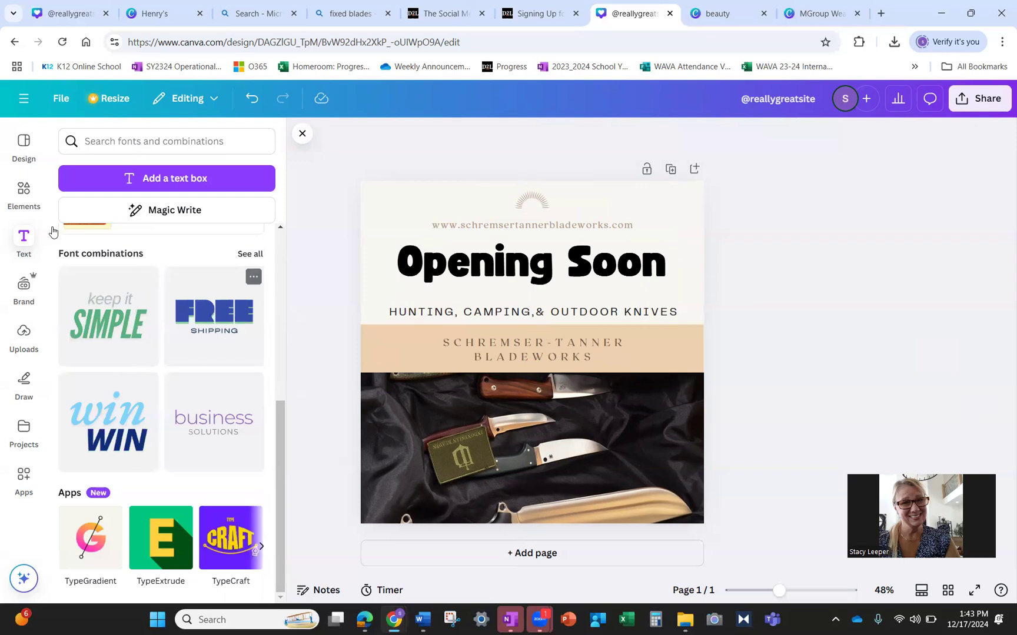
{"action": "left_click", "coordinate": [29, 194]}
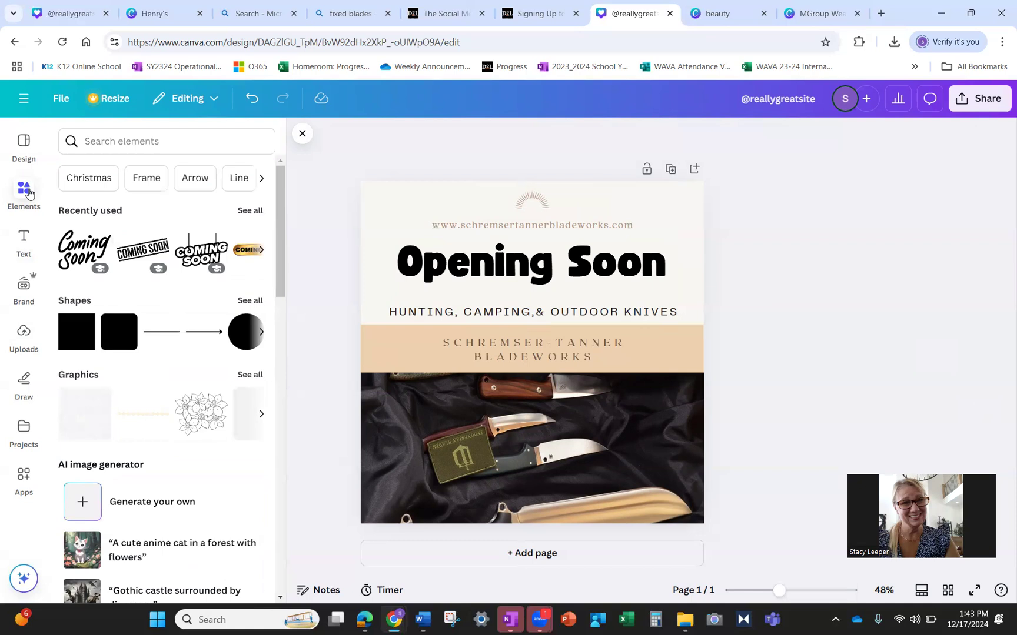
{"action": "left_click", "coordinate": [23, 159]}
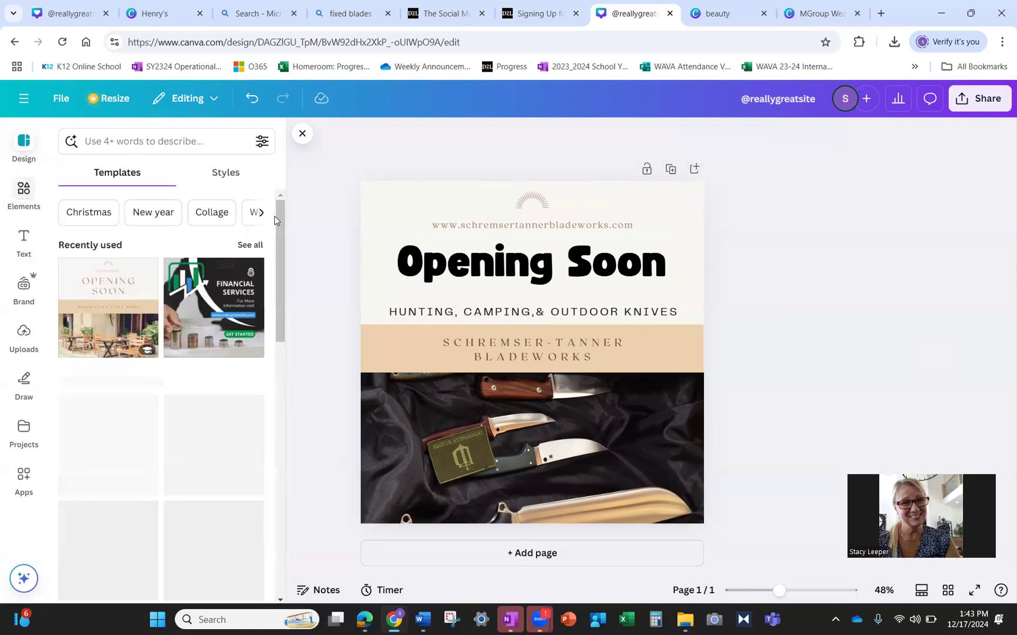
- Apply the rust-brown colour and font combination from Design Styles, then bring up sharing
{"action": "left_click", "coordinate": [237, 175]}
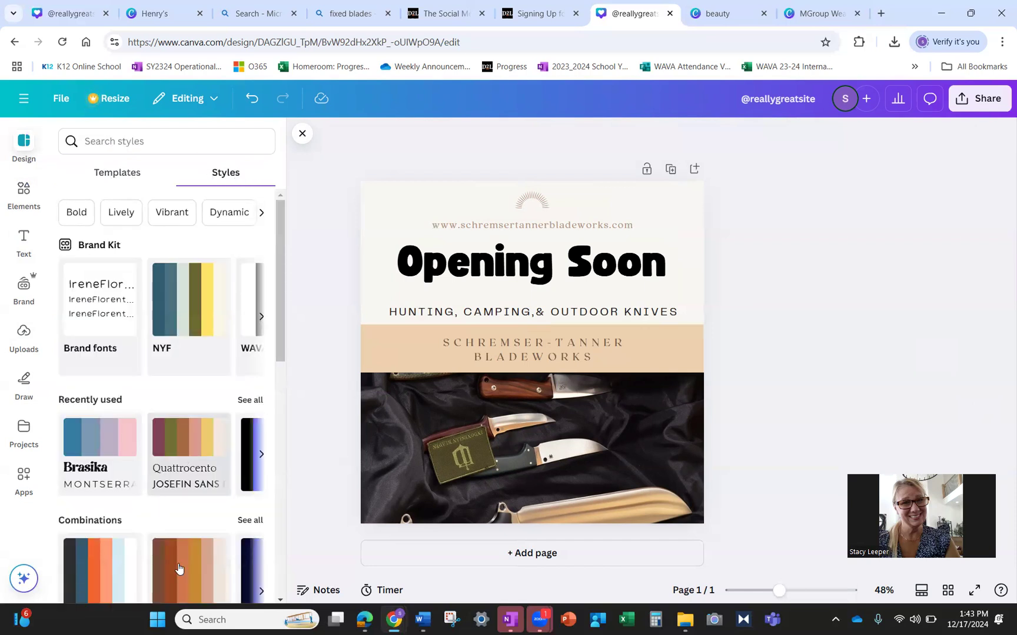
{"action": "left_click", "coordinate": [199, 572]}
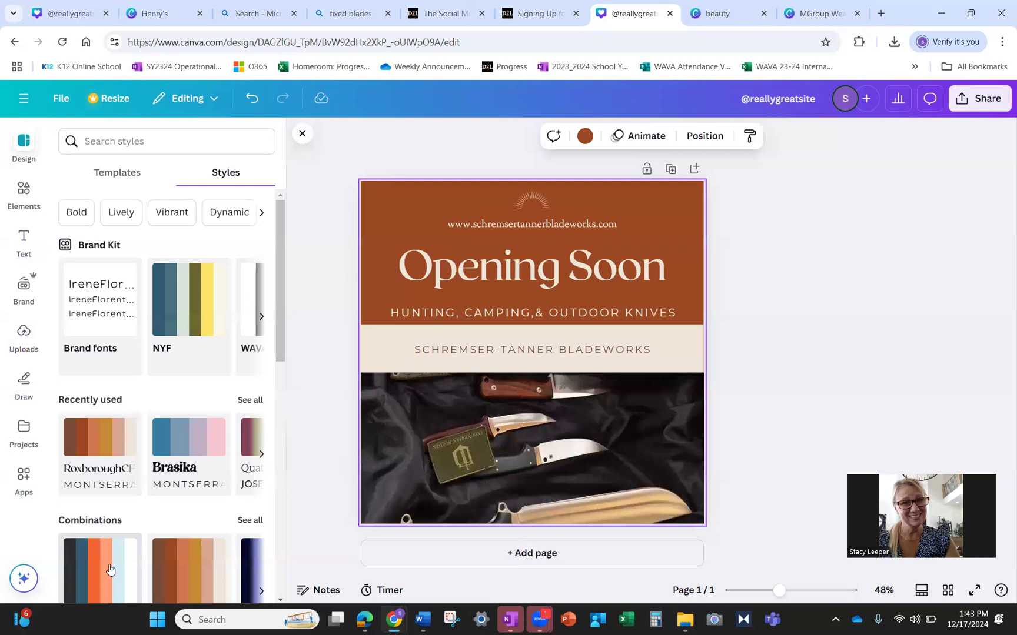
{"action": "left_click", "coordinate": [870, 340]}
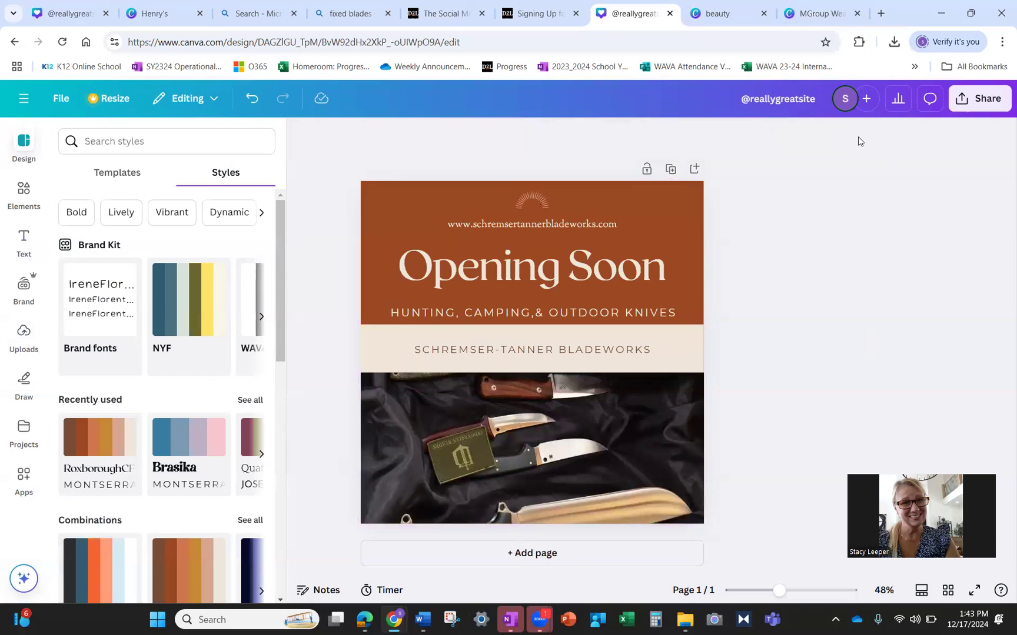
{"action": "left_click", "coordinate": [979, 98]}
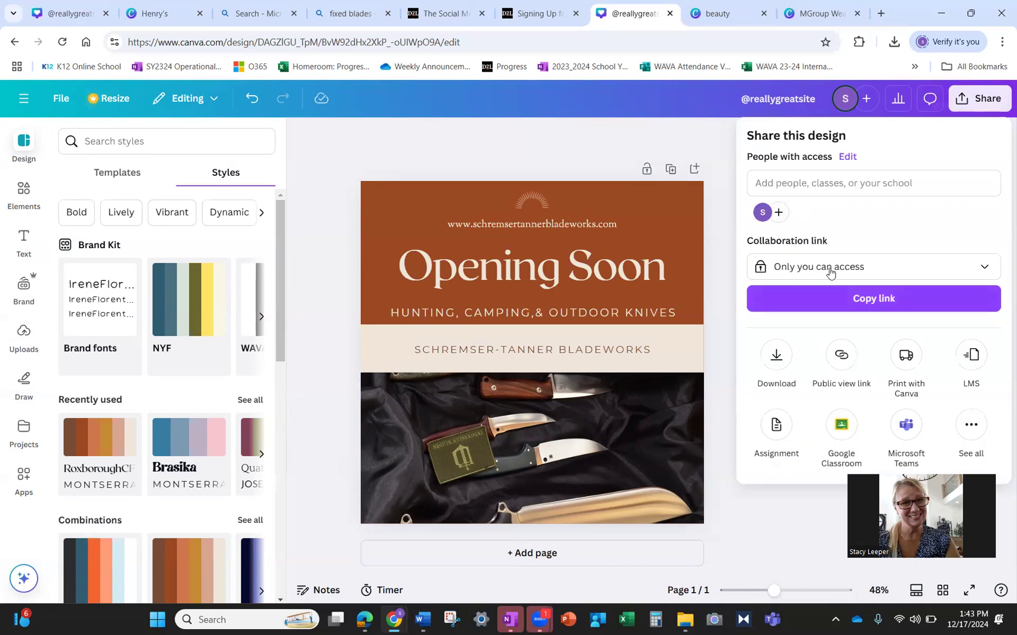
- Download the restyled Opening Soon post as a 1080 × 1080 PNG and dismiss the confirmation
{"action": "left_click", "coordinate": [778, 356]}
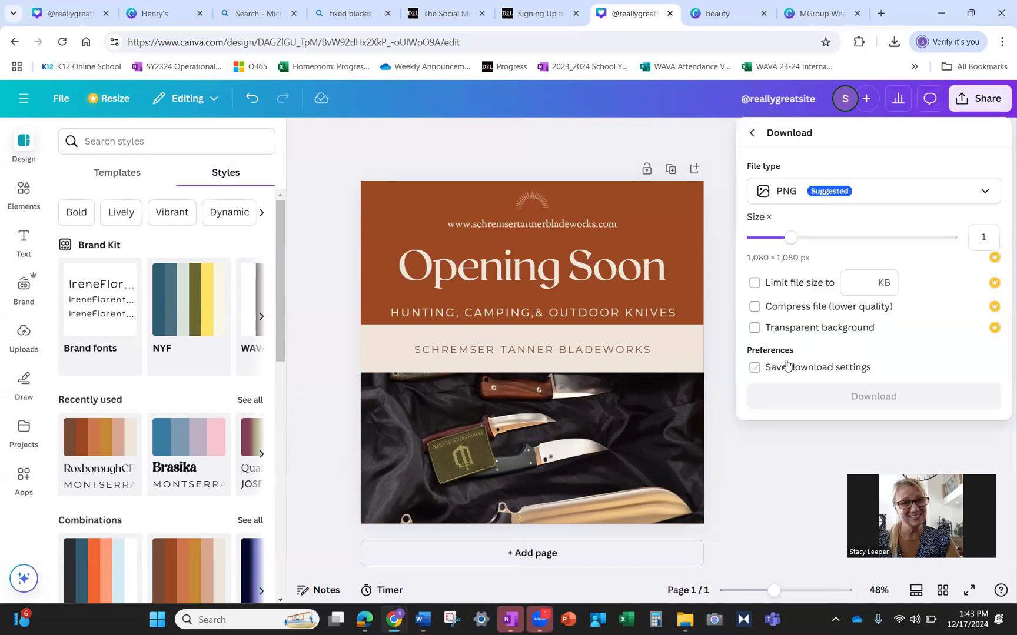
{"action": "left_click", "coordinate": [894, 399]}
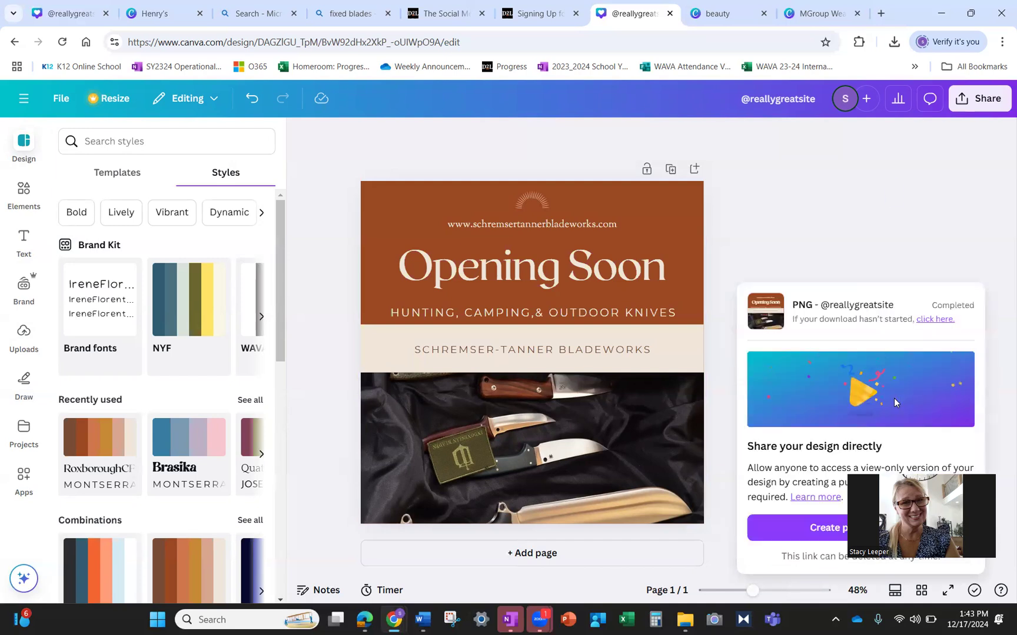
{"action": "left_click", "coordinate": [975, 181]}
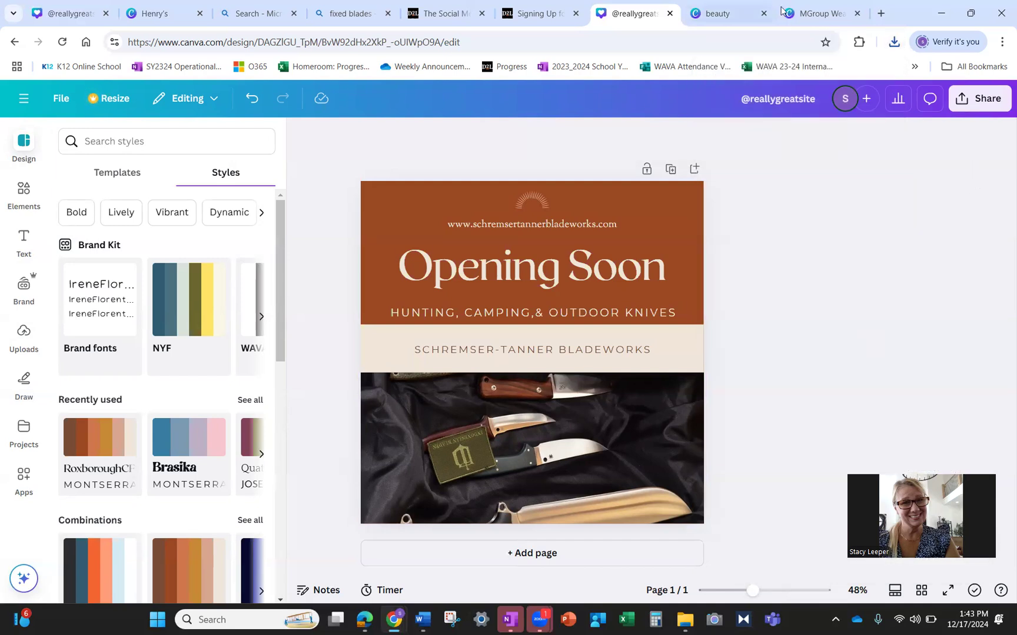
{"action": "left_click", "coordinate": [540, 619]}
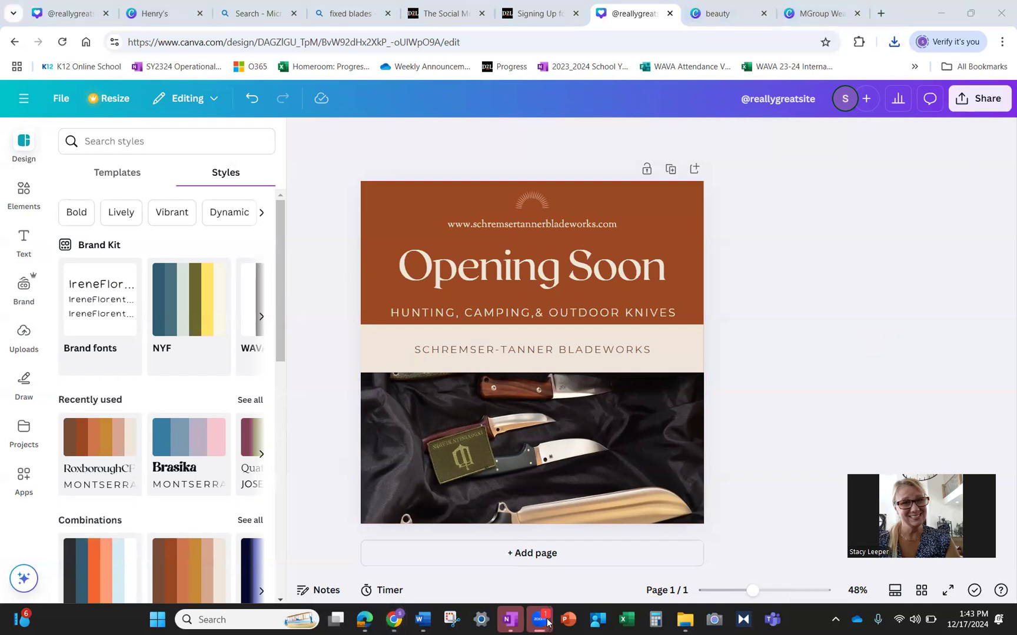